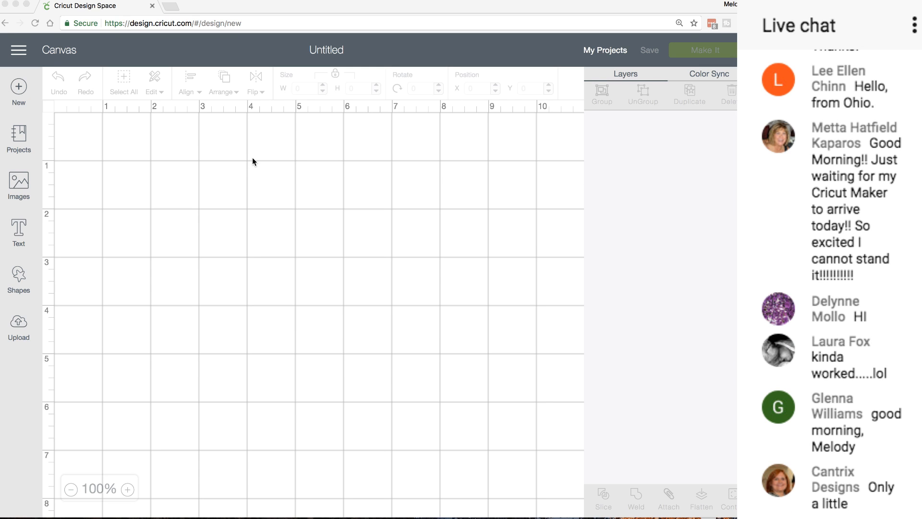
Step: Go to the home page and start a new project with a blank canvas
click(20, 51)
click(20, 82)
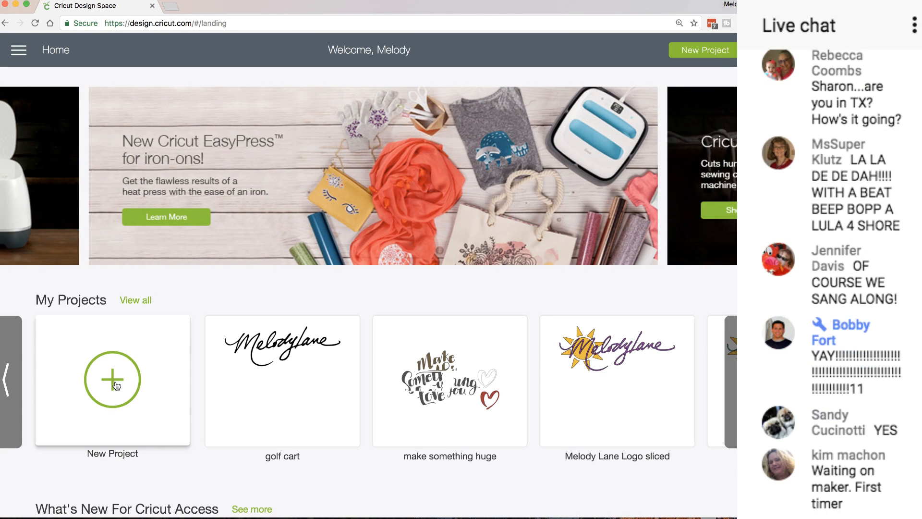
click(114, 382)
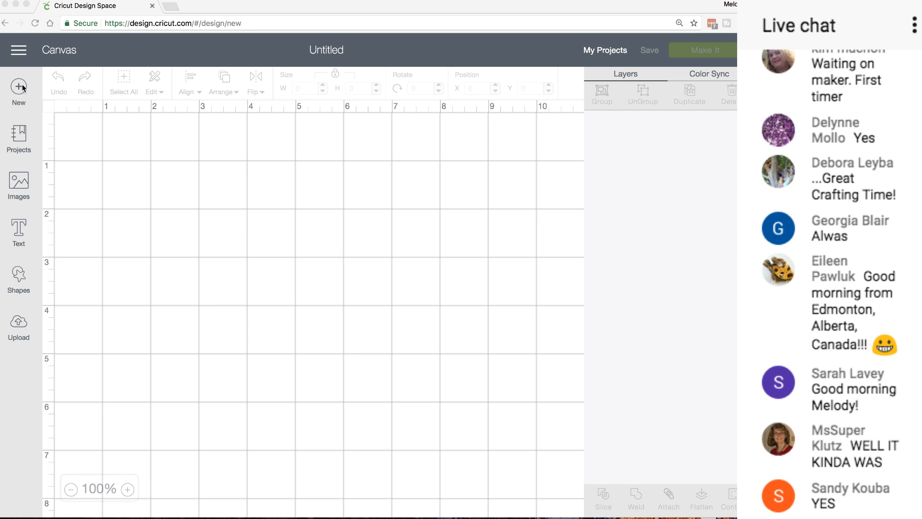
click(51, 110)
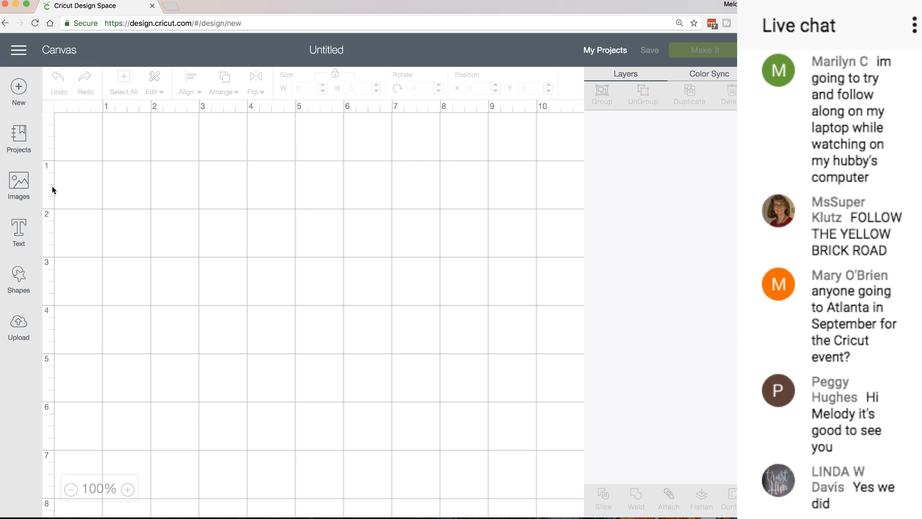
Step: Open the image library and search it for "Make"
click(25, 190)
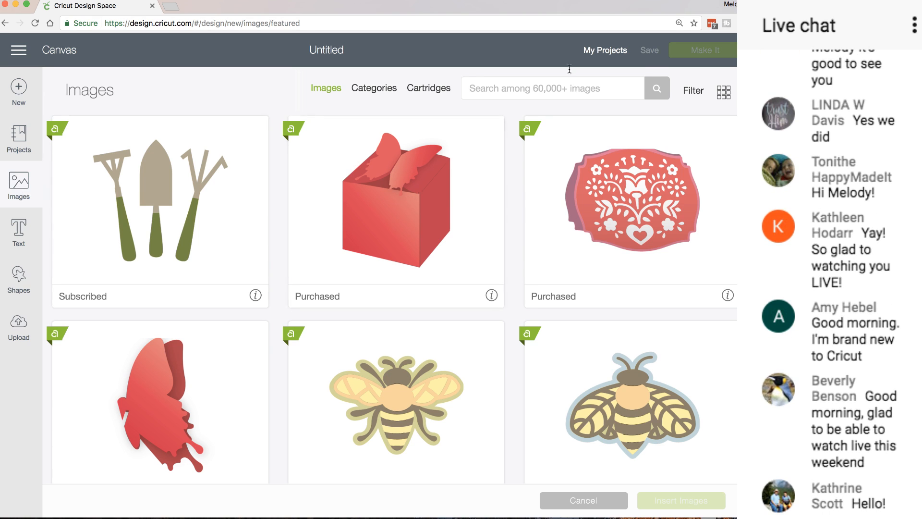
click(526, 87)
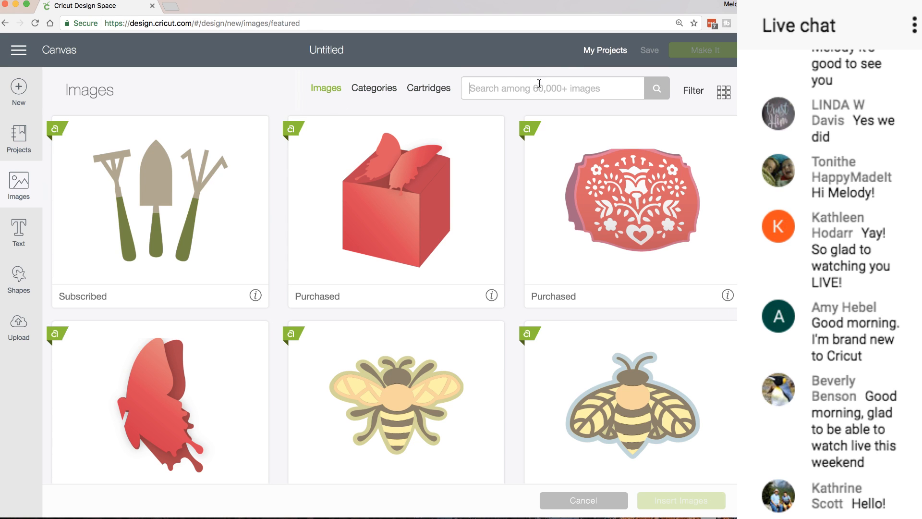
text(Make)
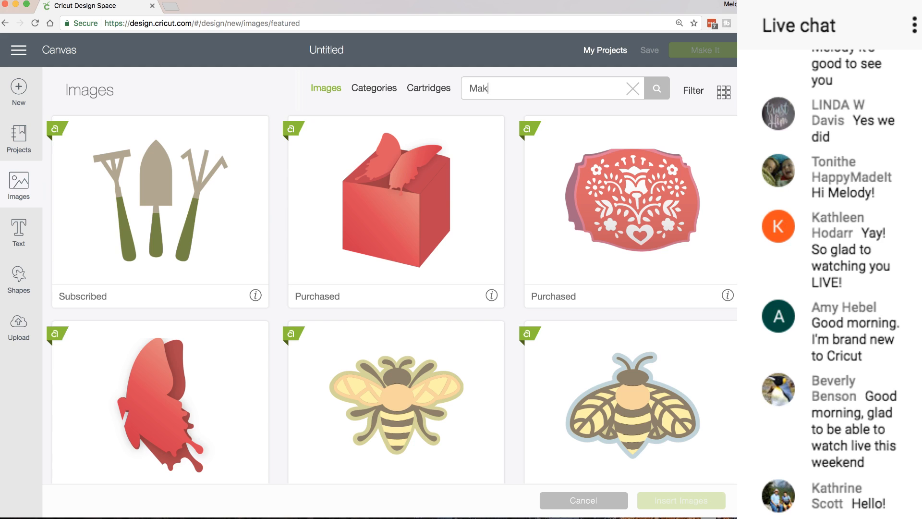
key(Return)
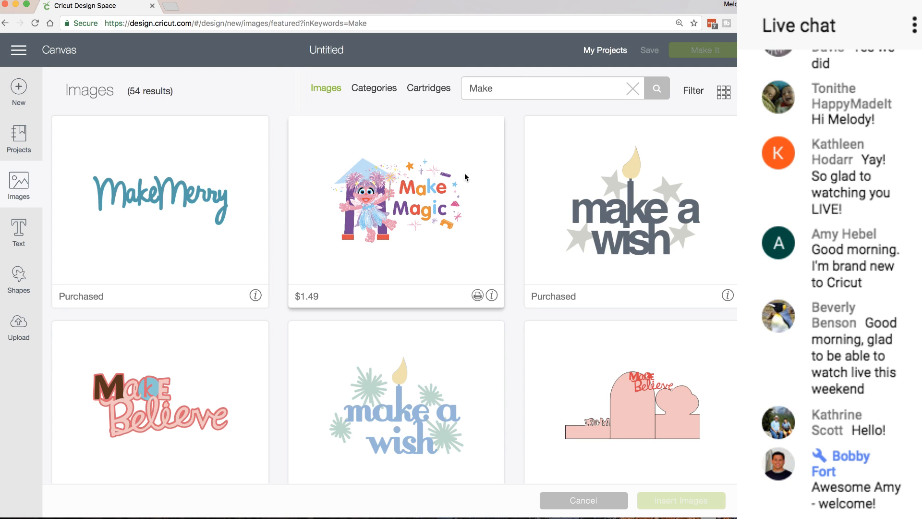
Step: Find the "Make Something You Love" image with the red heart among the search results and select it
scroll(442, 201, down, 2)
scroll(441, 201, down, 12)
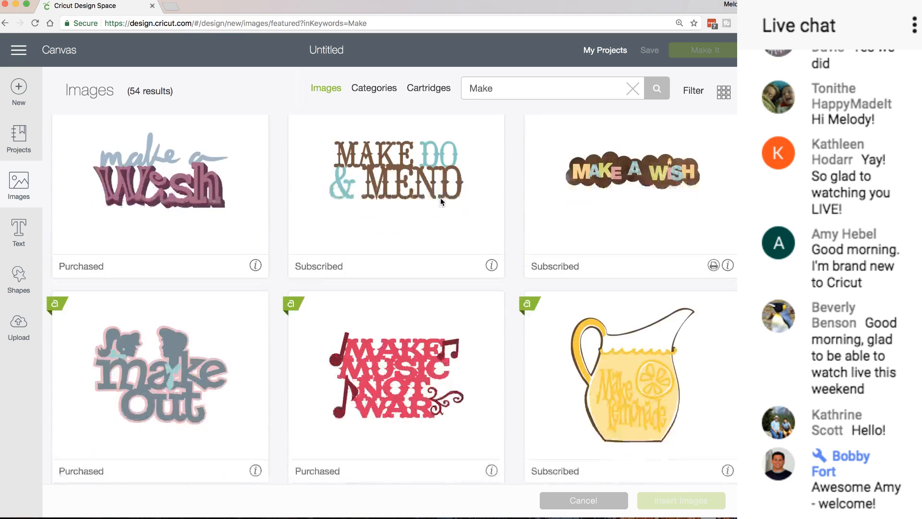
scroll(441, 201, down, 10)
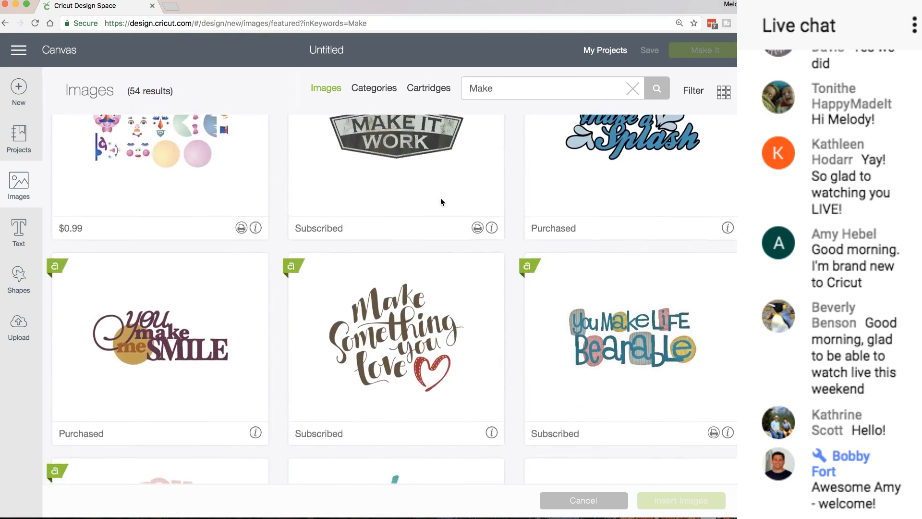
scroll(441, 201, up, 5)
scroll(440, 201, up, 3)
scroll(441, 201, down, 4)
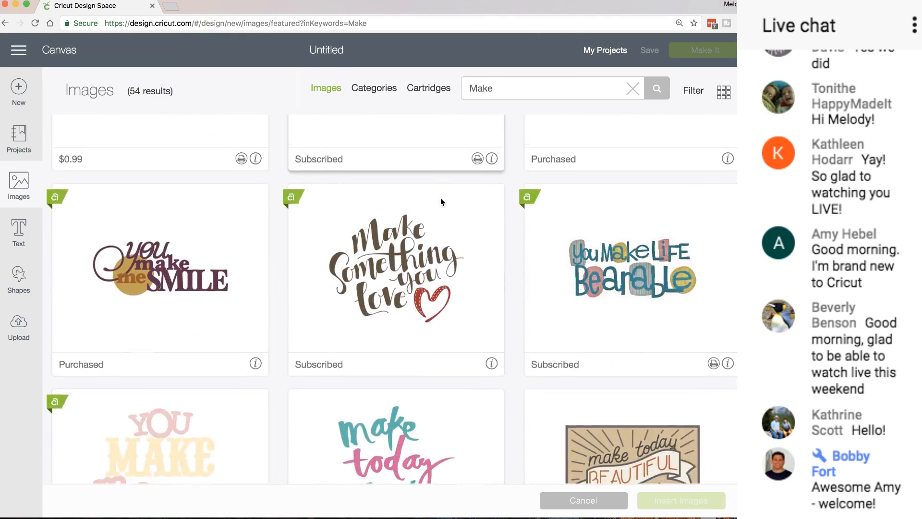
click(442, 252)
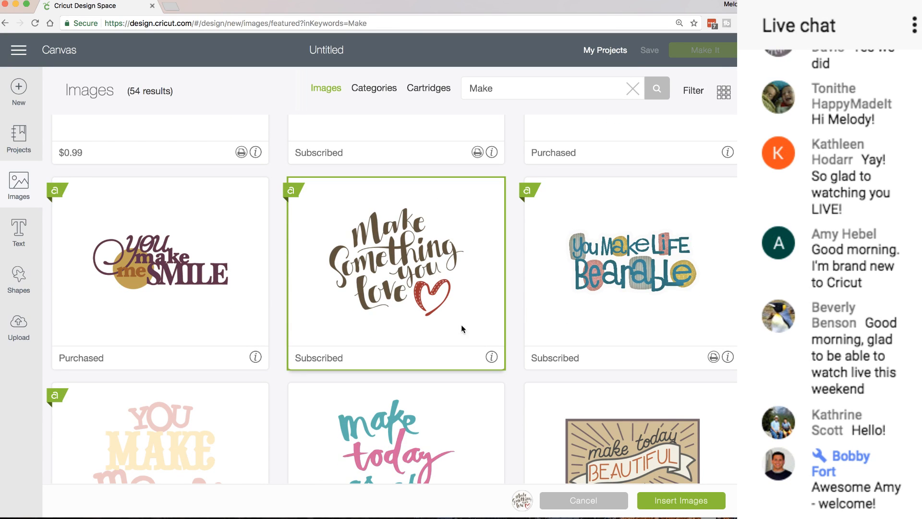
Step: Check the selected image's information and browse the other images in its Clothing and Accessories cartridge
click(491, 358)
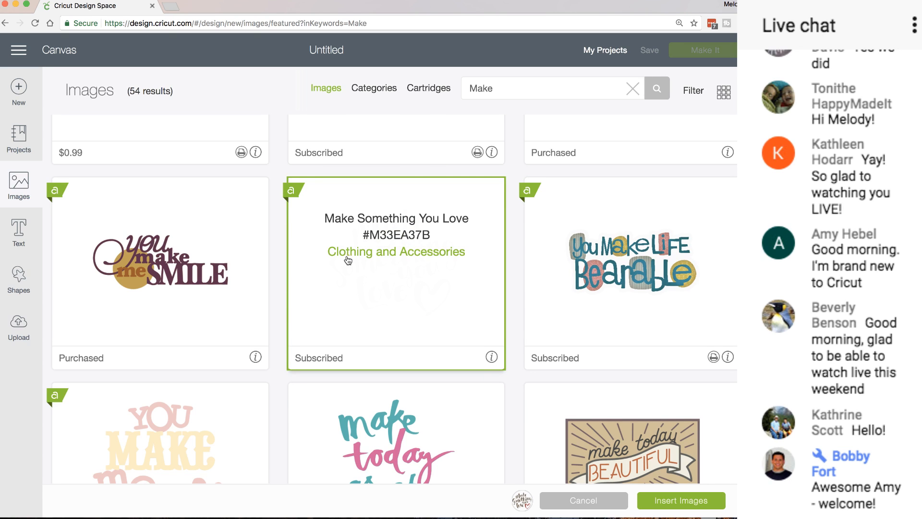
click(418, 255)
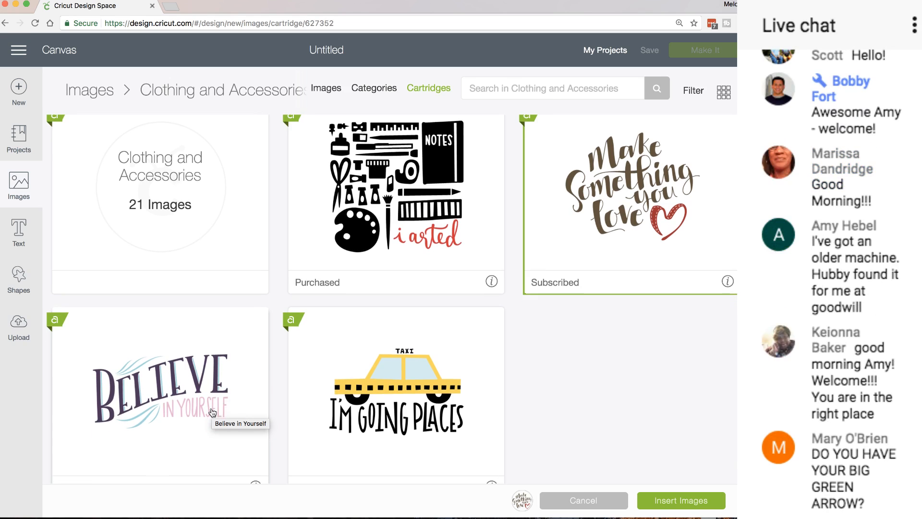
scroll(212, 412, down, 3)
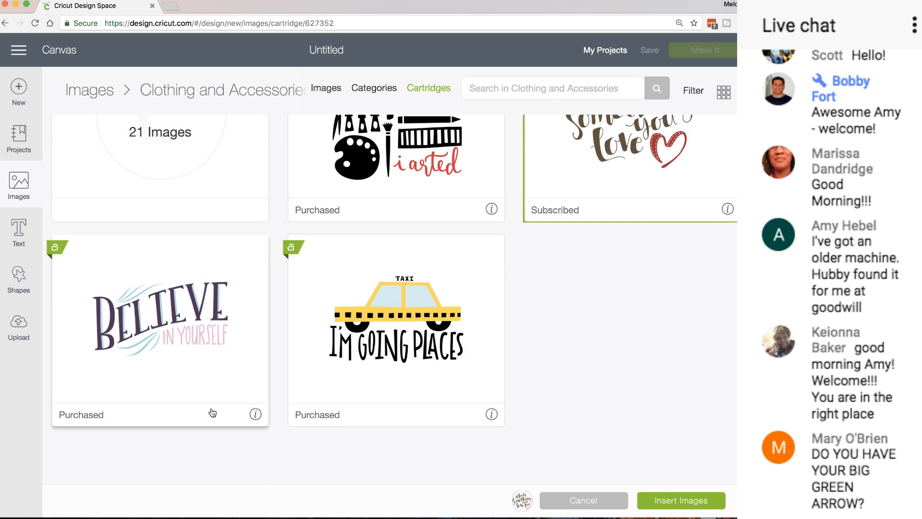
scroll(213, 412, up, 3)
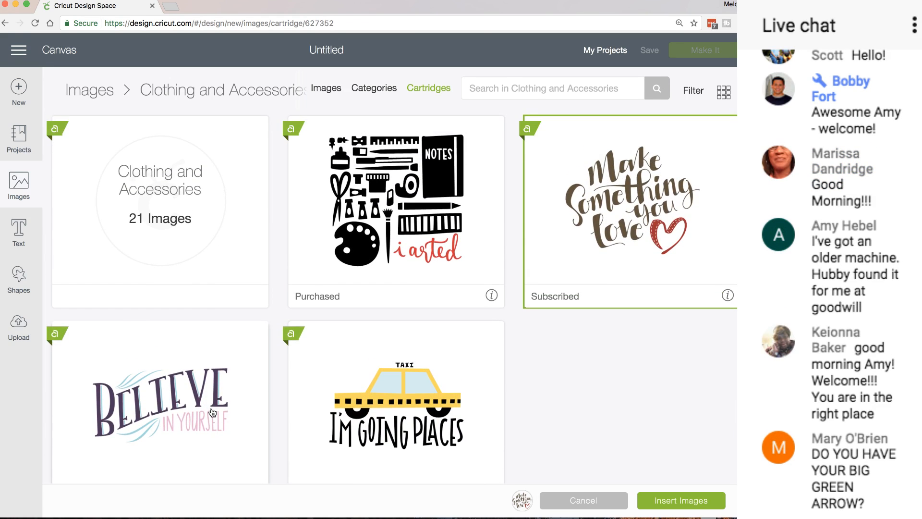
scroll(225, 308, down, 3)
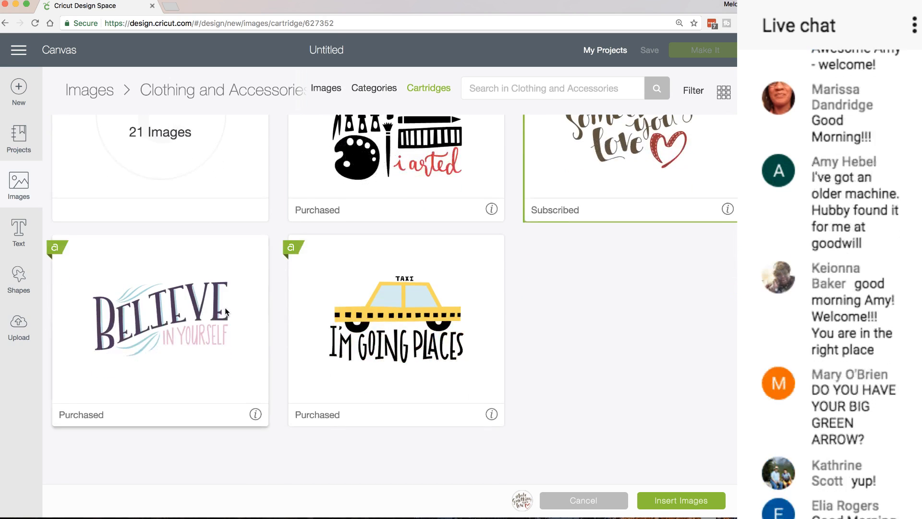
scroll(225, 307, up, 3)
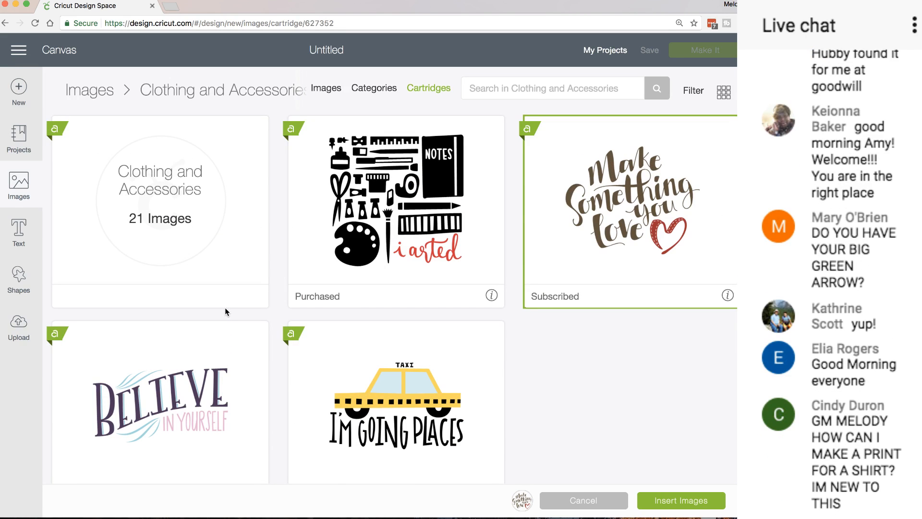
scroll(224, 307, down, 3)
scroll(225, 308, up, 3)
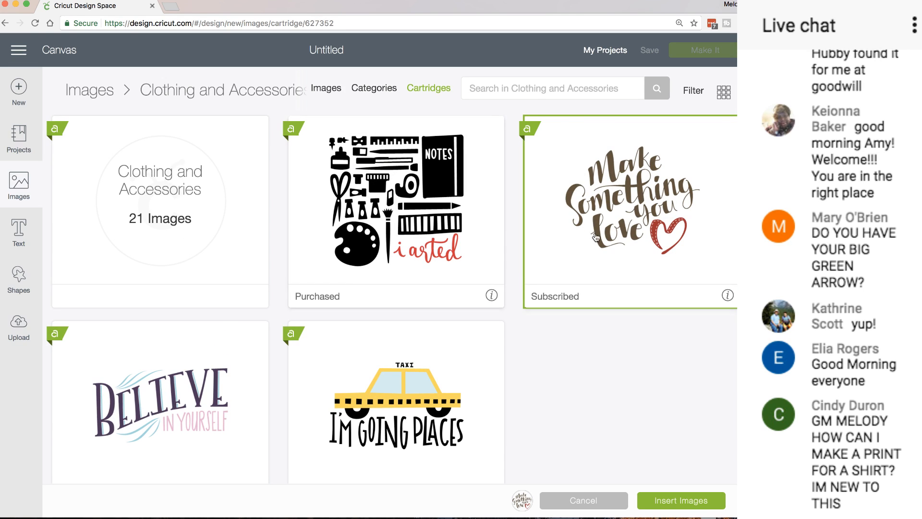
Step: Reselect the "Make Something You Love" image in the cartridge and insert it into the canvas
click(581, 191)
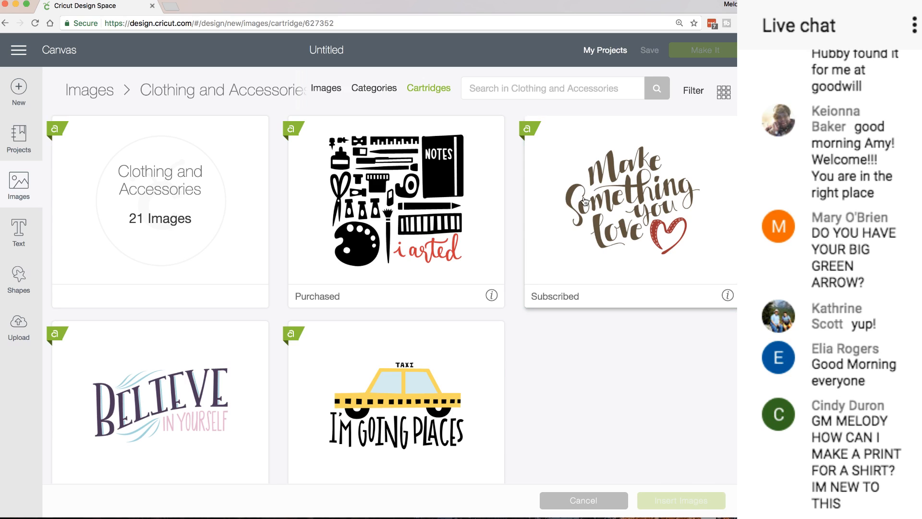
click(582, 195)
click(677, 504)
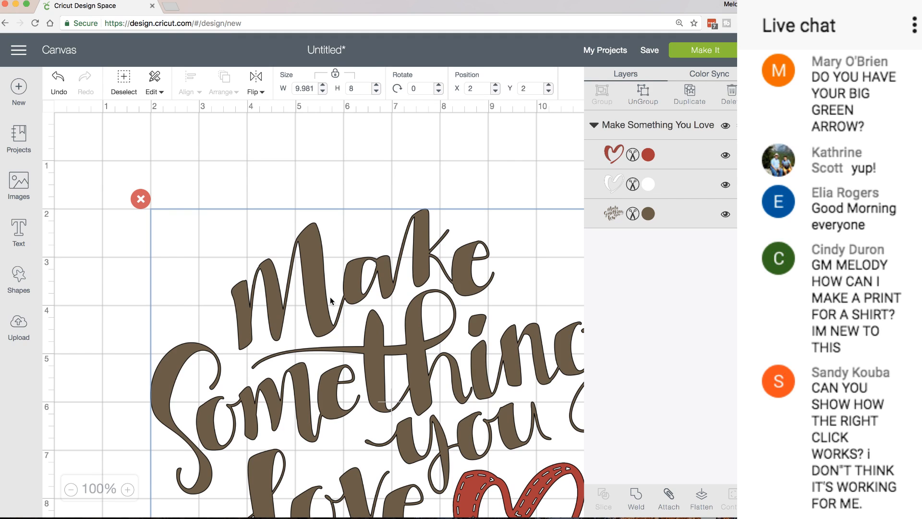
Step: Move the design up to the canvas's upper edge and set its width to 6 inches with proportions locked
drag(330, 297, 255, 197)
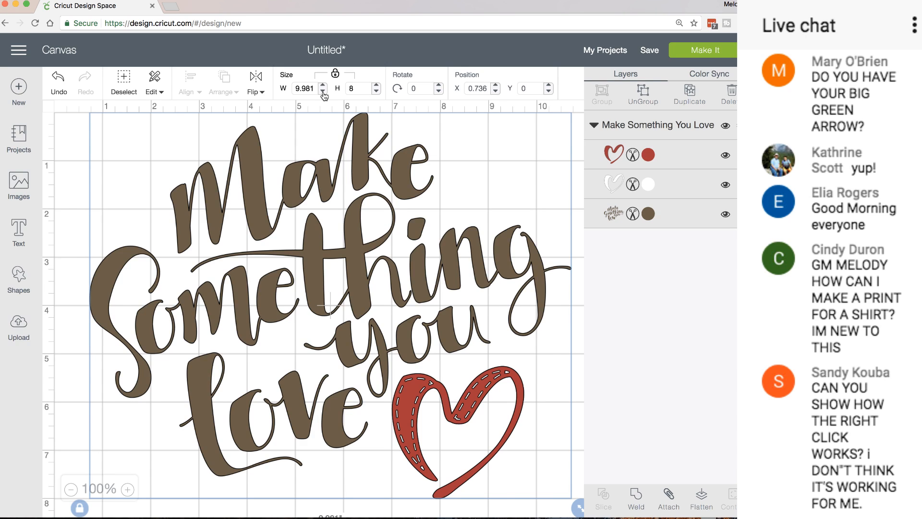
double_click(302, 92)
text(6)
key(Return)
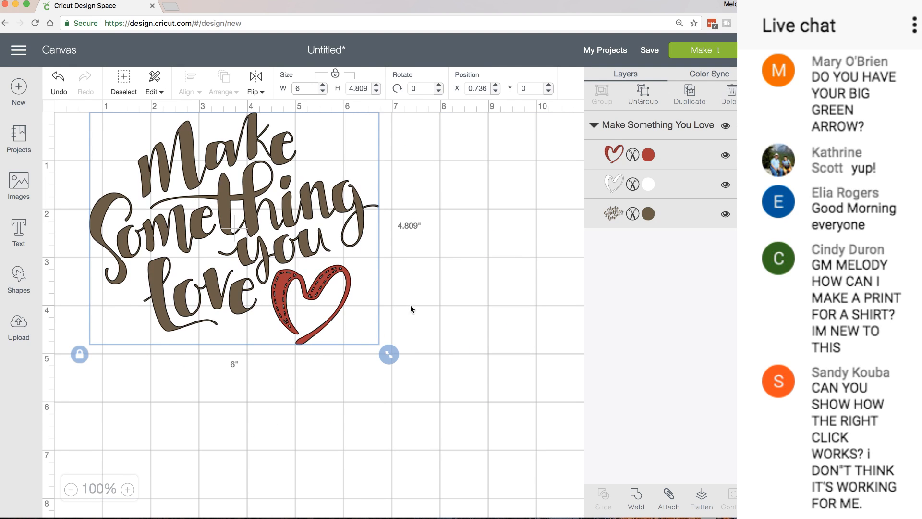
Step: Enlarge the design proportionally to about 7.86 inches wide, move it slightly away from the canvas edge, and deselect it
drag(389, 355, 479, 426)
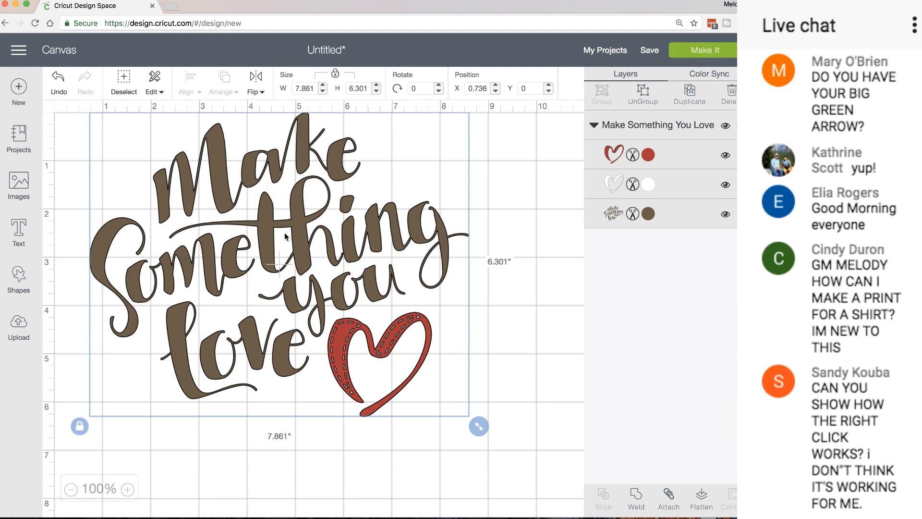
drag(298, 210, 306, 227)
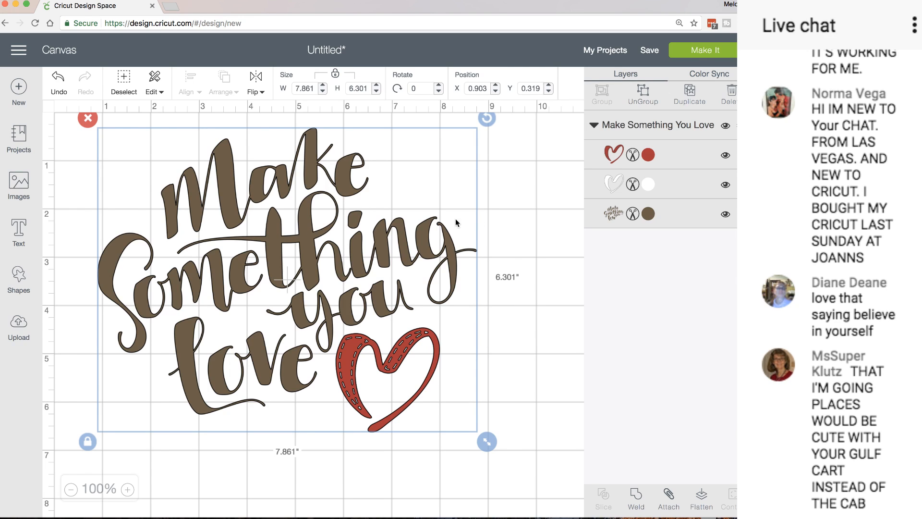
click(492, 210)
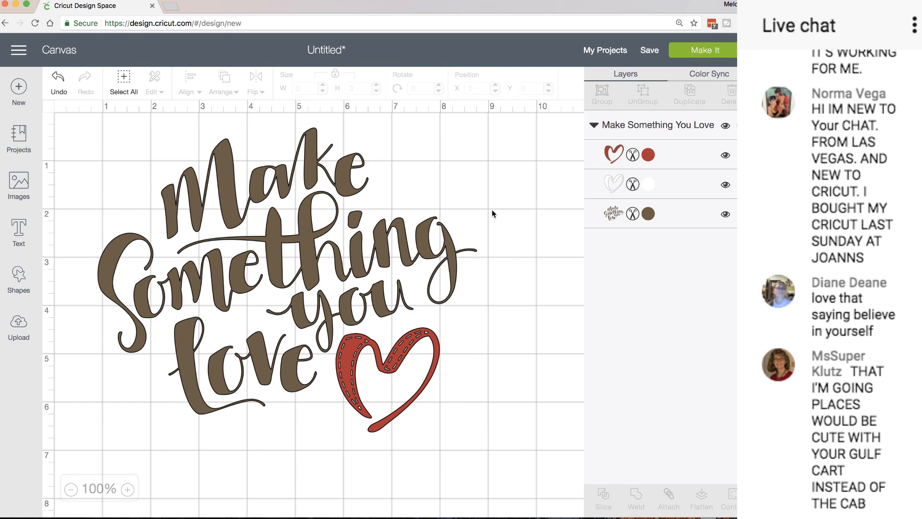
Step: Show the editing commands available for the design on the canvas, and dismiss them without choosing one
right_click(307, 237)
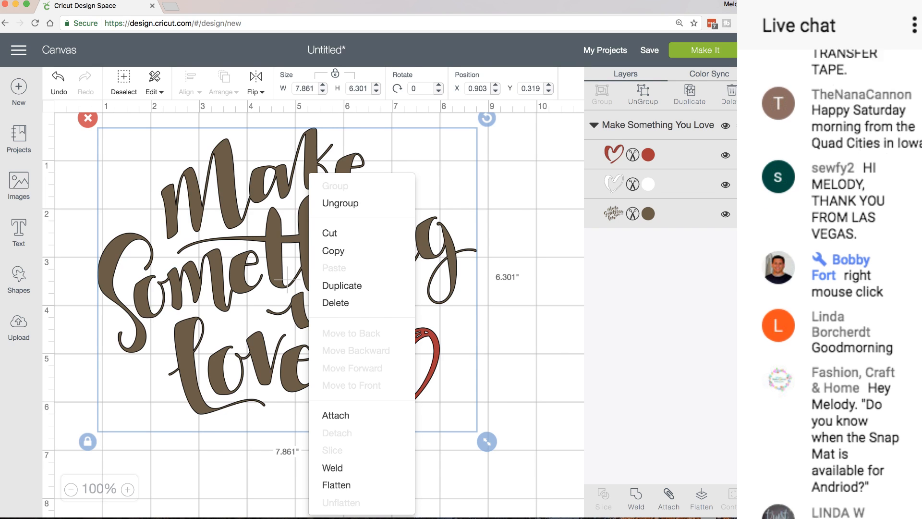
click(516, 204)
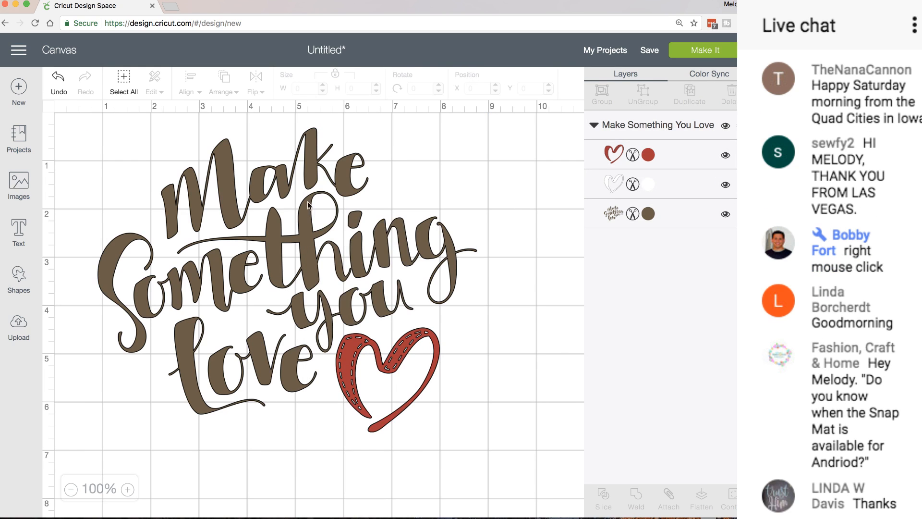
Step: Ungroup the design and move the red heart and the white heart down and away from the lettering
drag(290, 190, 286, 187)
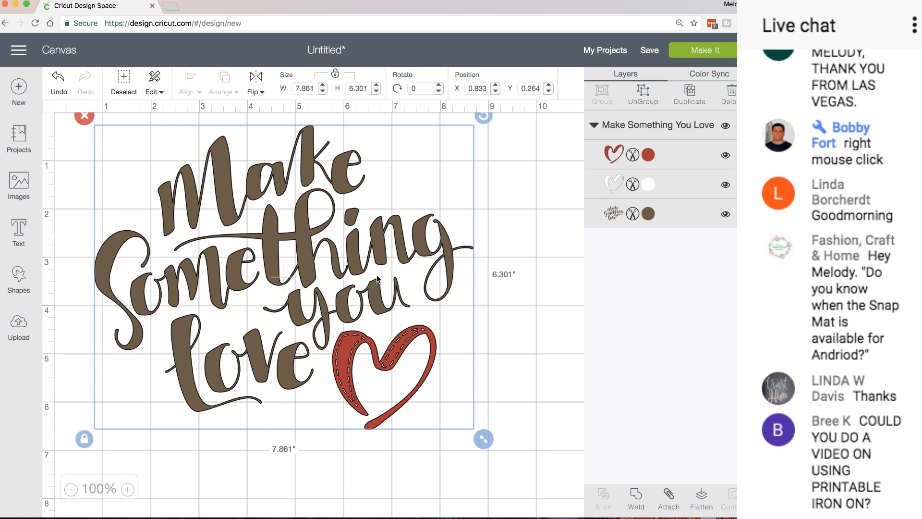
click(644, 96)
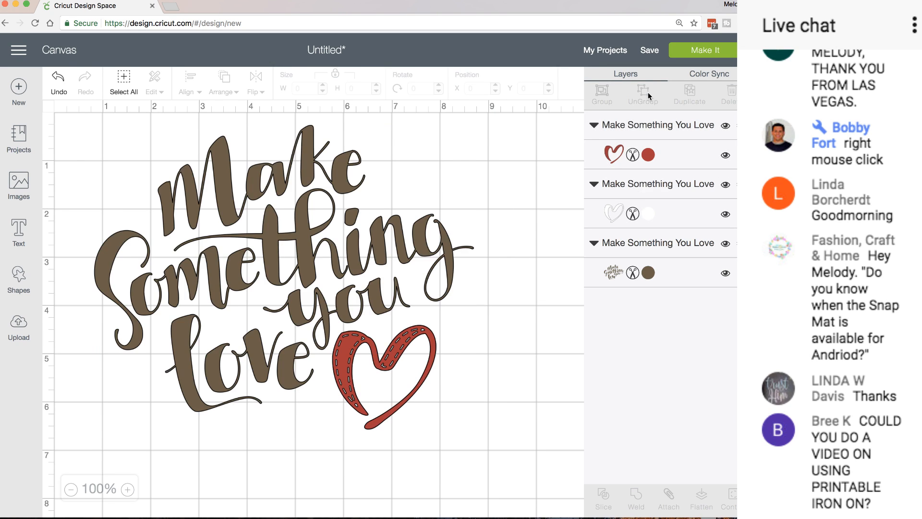
click(383, 300)
mouse_move(382, 282)
mouse_down()
mouse_move(374, 310)
mouse_move(391, 283)
mouse_move(369, 317)
mouse_move(384, 279)
mouse_up()
drag(351, 352, 464, 393)
drag(397, 360, 511, 402)
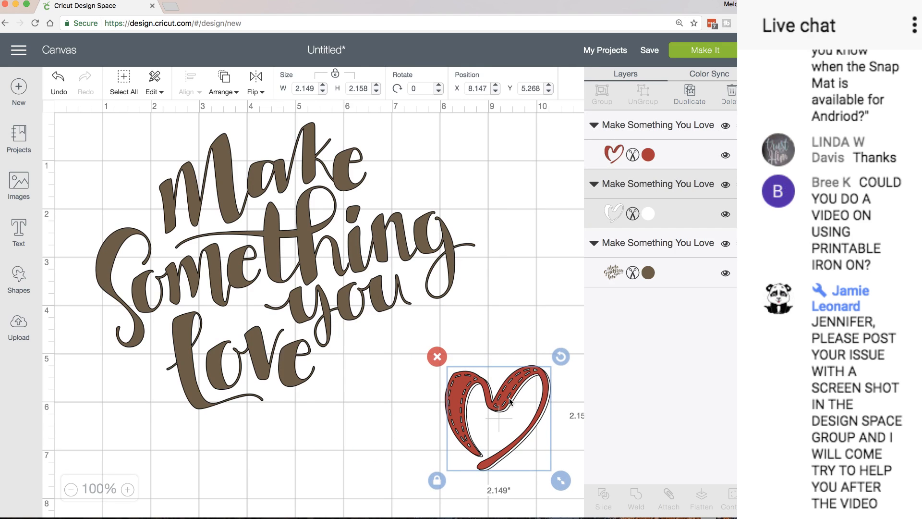
Step: Try the Write and Score line types on the brown lettering layer and set it to Print
click(318, 254)
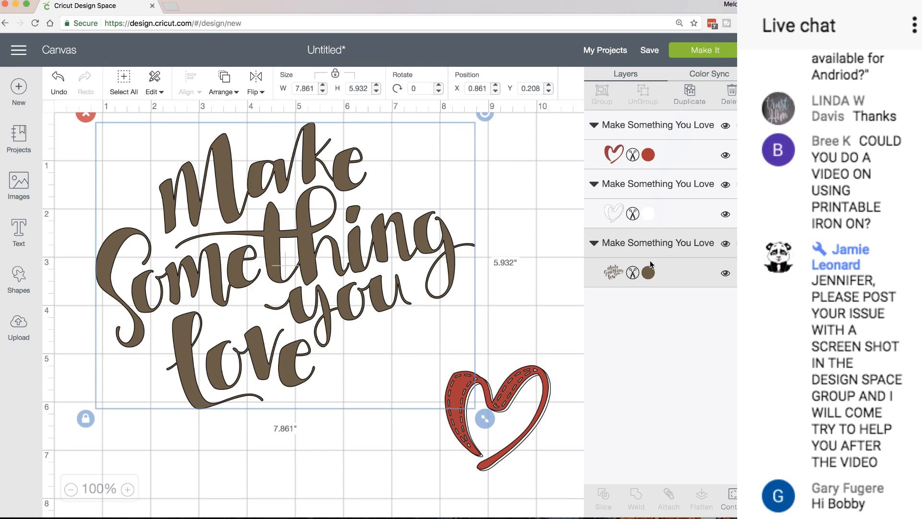
click(648, 272)
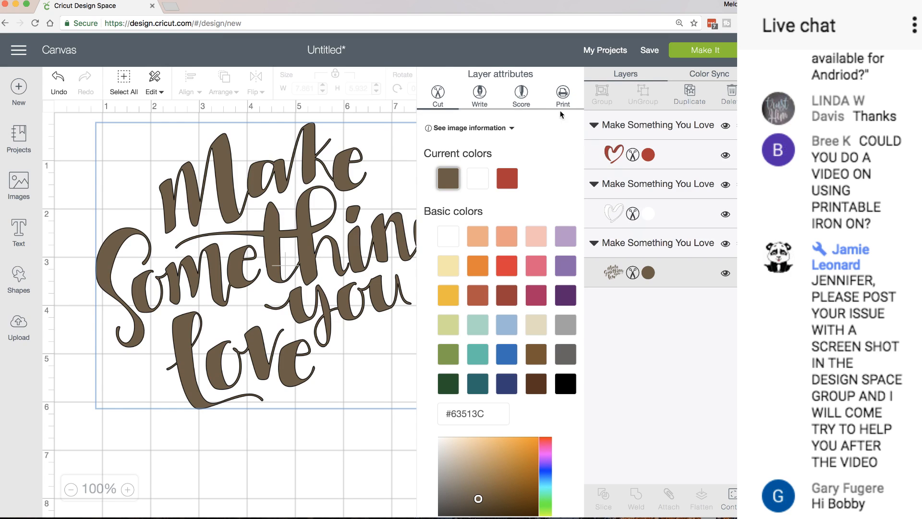
click(482, 94)
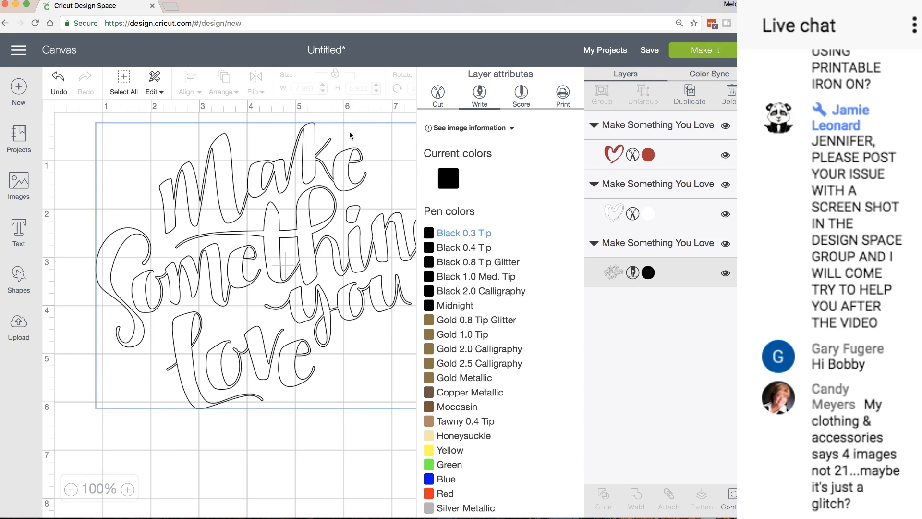
click(523, 95)
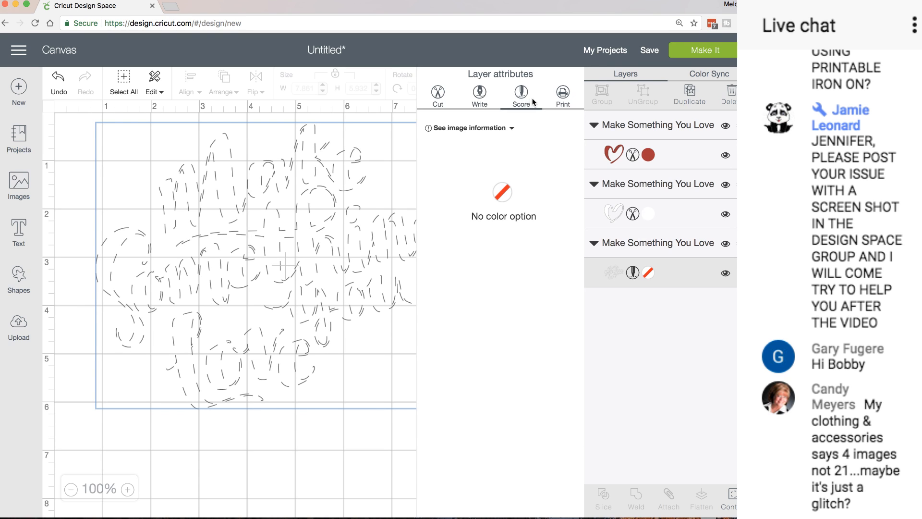
click(564, 96)
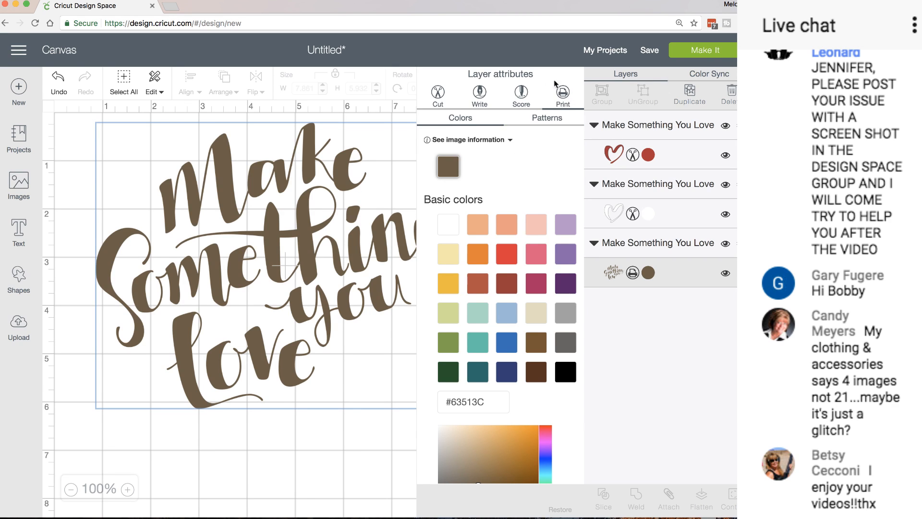
Step: Fill the printed lettering with the uploaded tie-dye pattern that blends pink, purple, blue and green, and deselect it
click(550, 120)
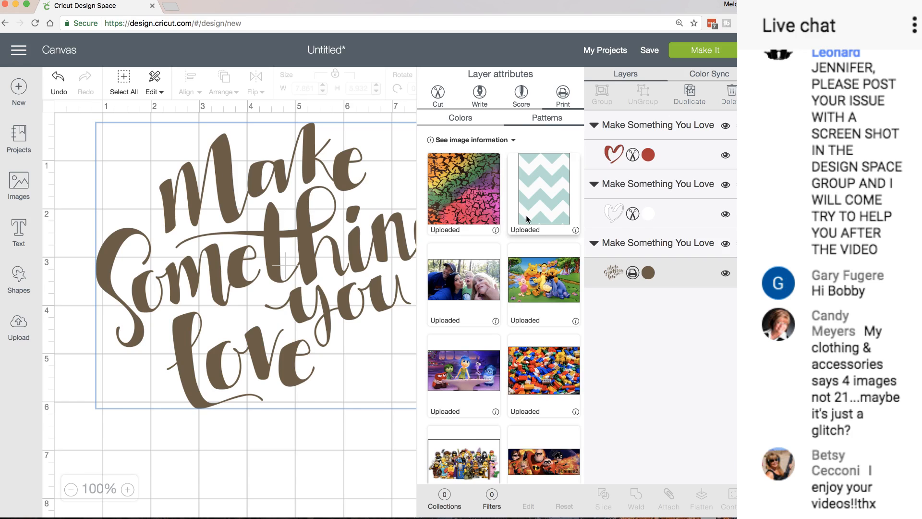
scroll(526, 215, down, 5)
scroll(527, 219, down, 10)
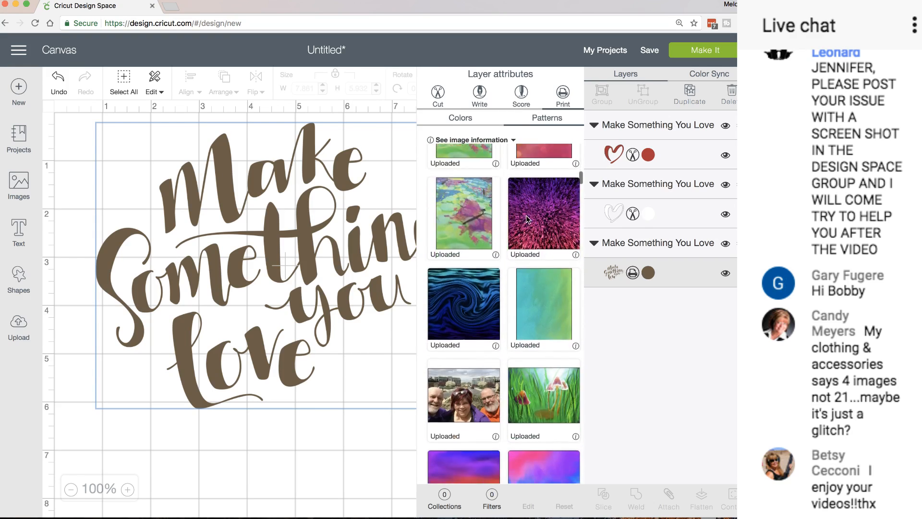
scroll(525, 215, down, 1)
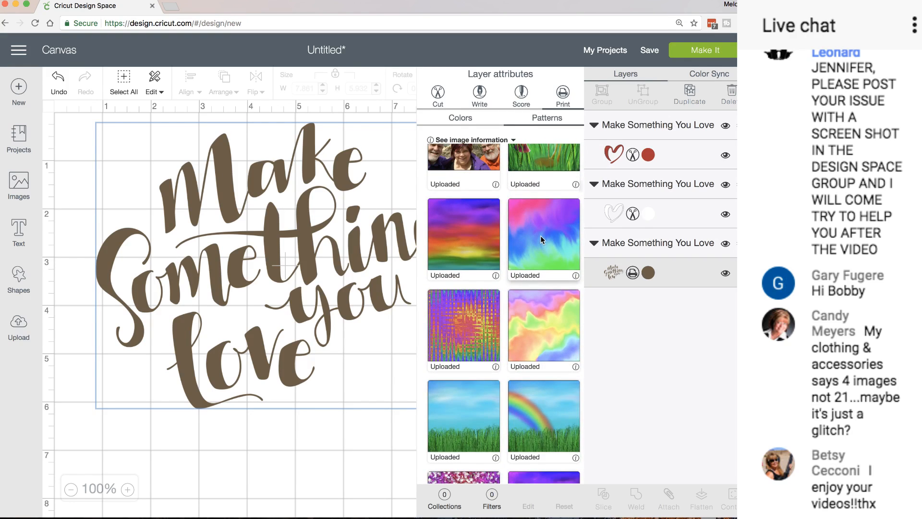
click(541, 237)
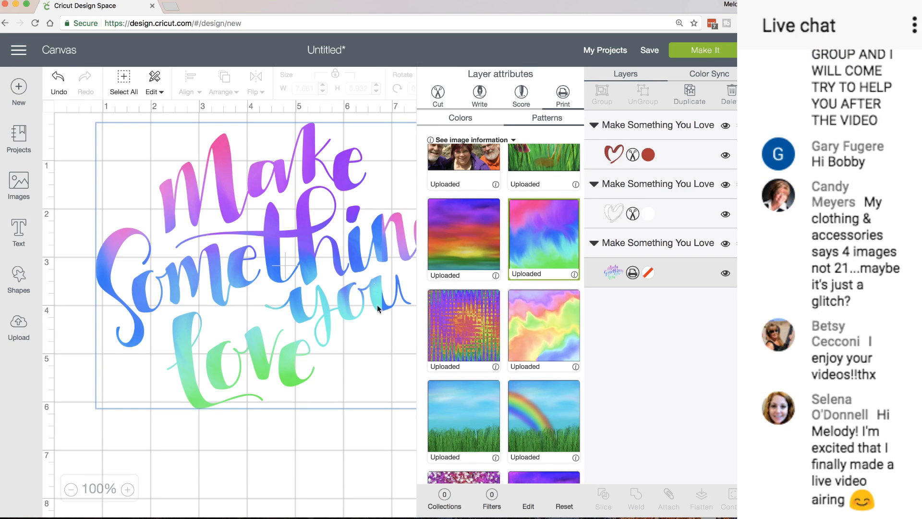
click(377, 435)
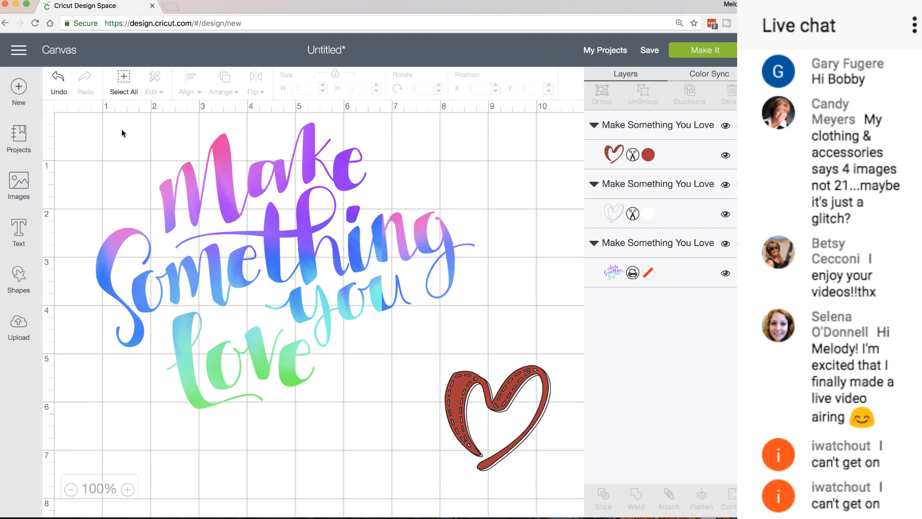
Step: Edit the lettering's pattern fill, setting its scale to 129 and its horizontal offset to -3
click(382, 251)
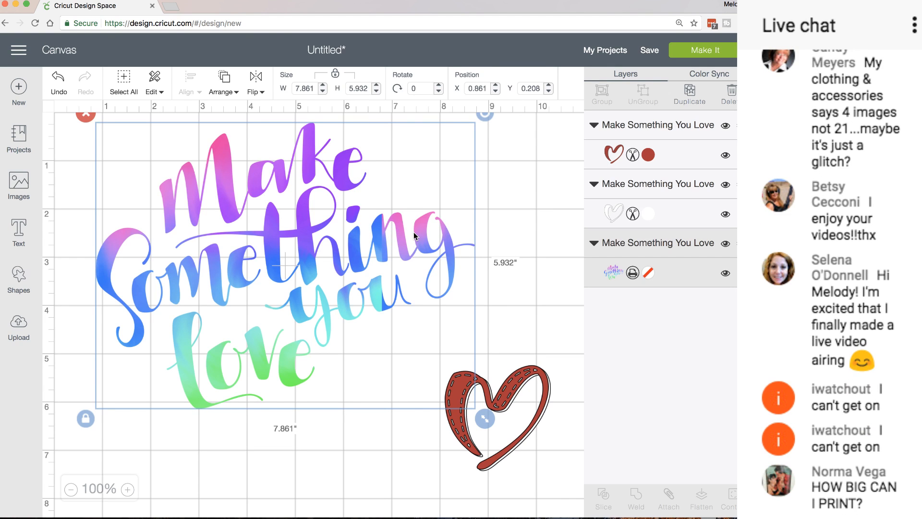
click(633, 273)
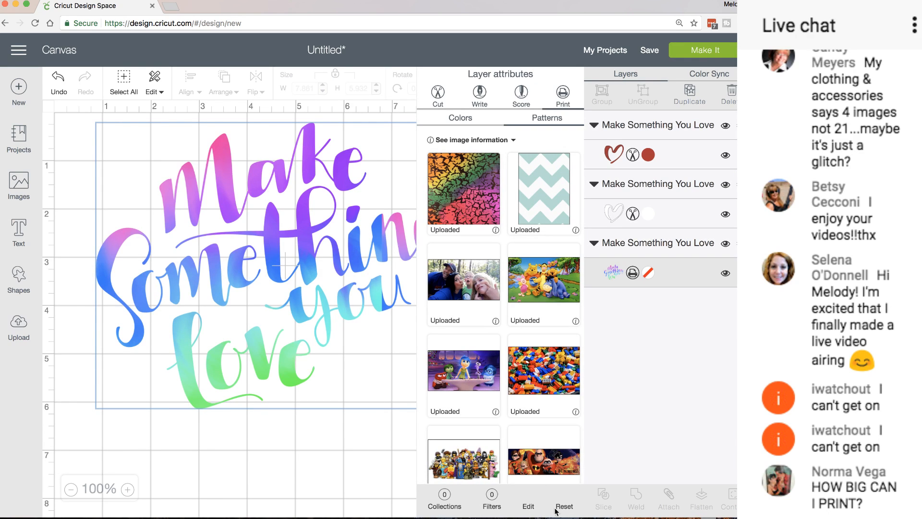
click(530, 507)
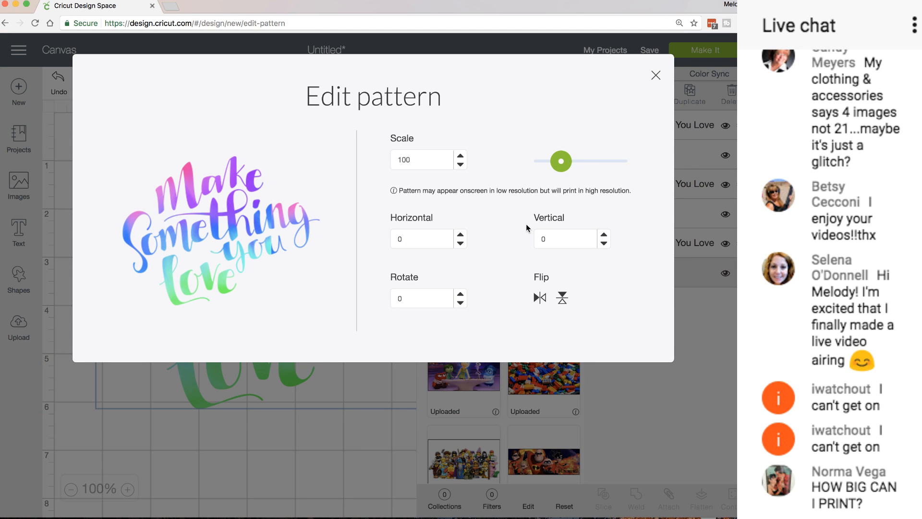
drag(560, 161, 568, 163)
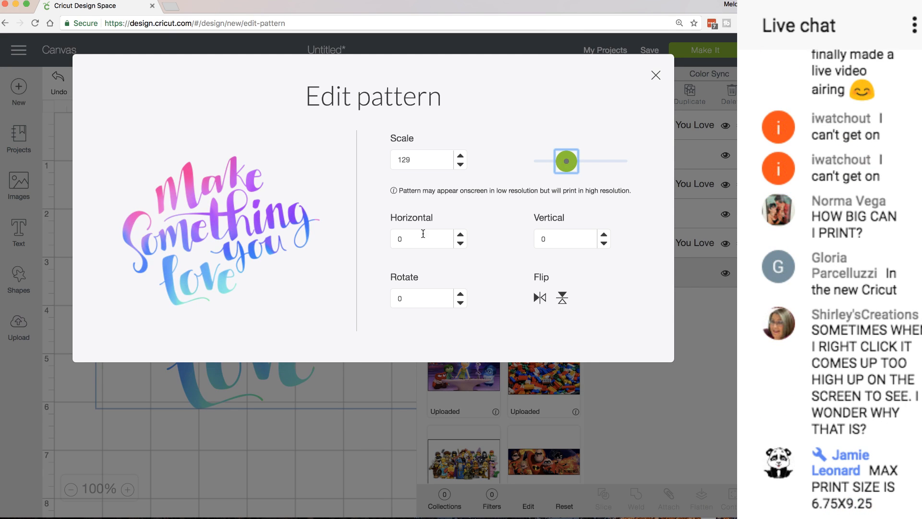
click(460, 244)
click(460, 244)
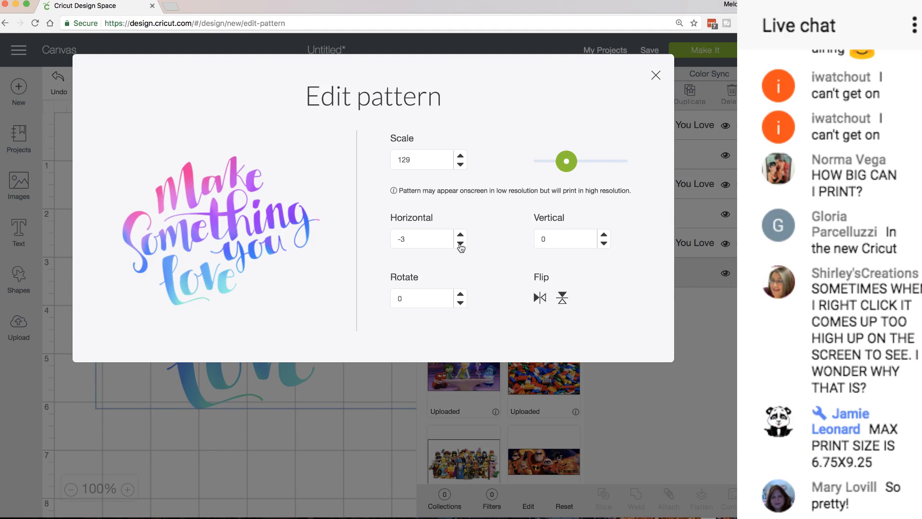
Step: Try flipping the pattern vertically, leave it flipped only horizontally, and return to the canvas with nothing selected
click(561, 299)
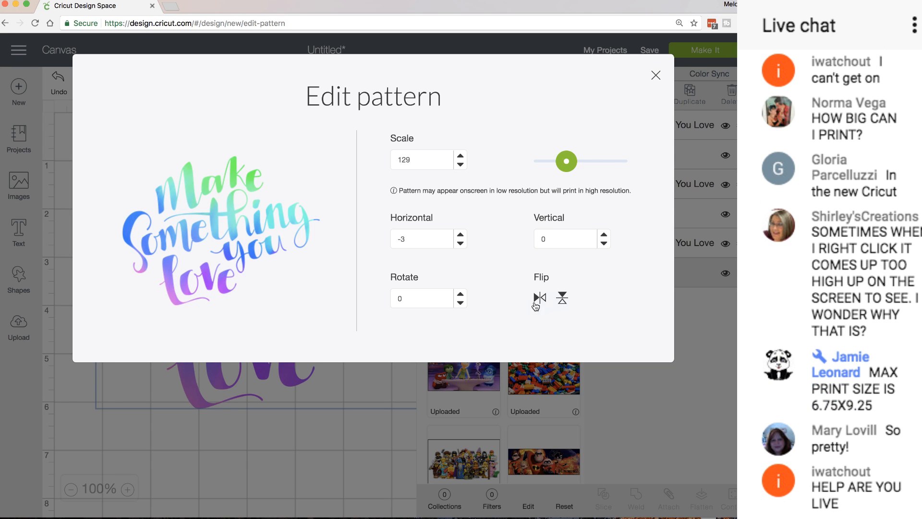
click(540, 299)
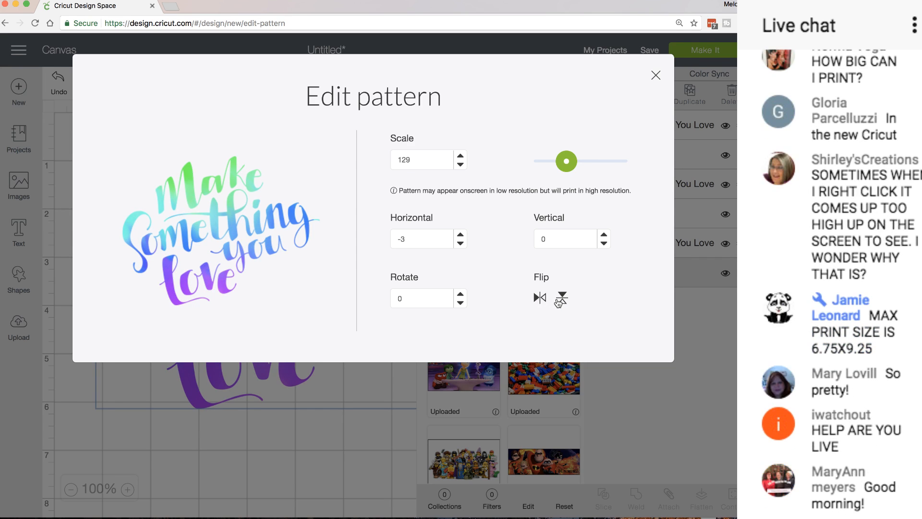
click(553, 301)
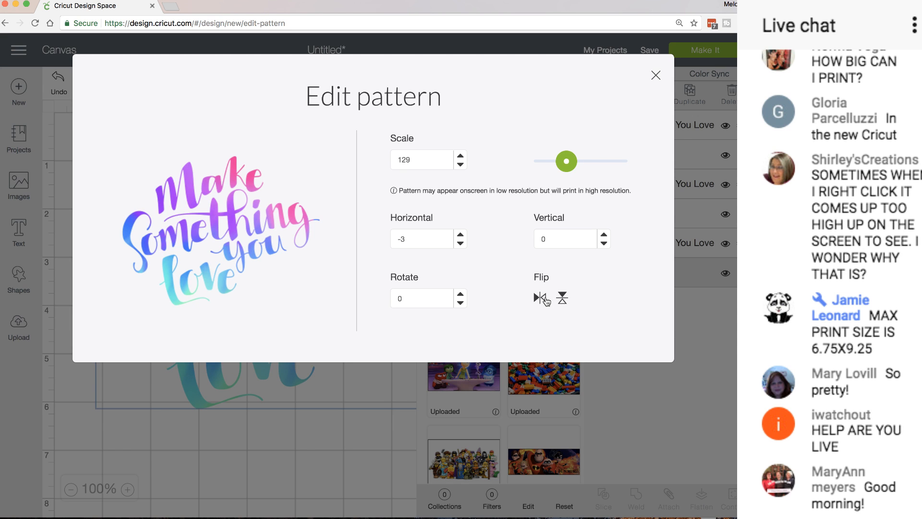
click(656, 75)
click(352, 435)
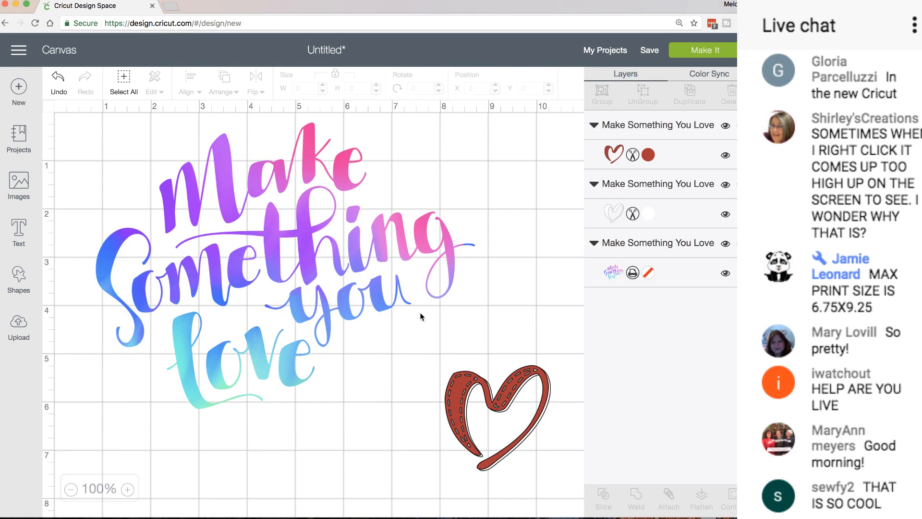
Step: Insert a square and stretch it into a rectangle about 8.82 by 6.53 inches covering the lettering
click(19, 278)
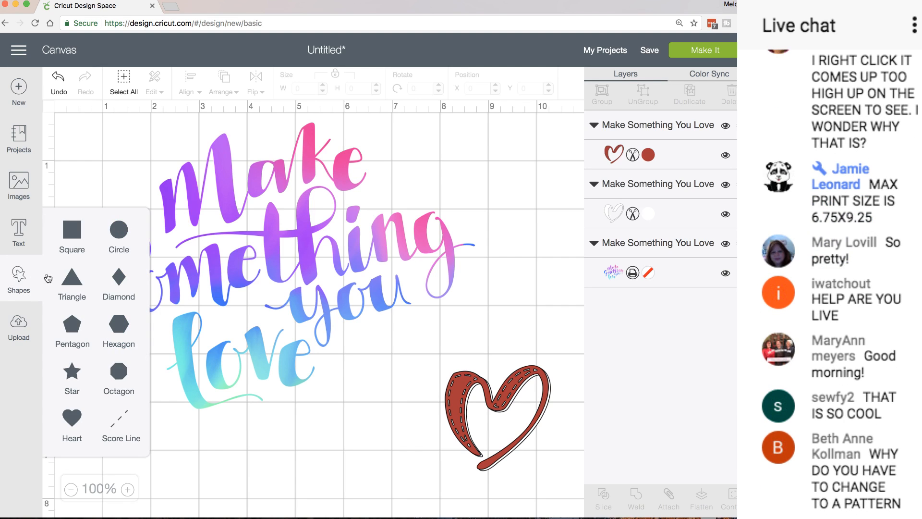
click(67, 231)
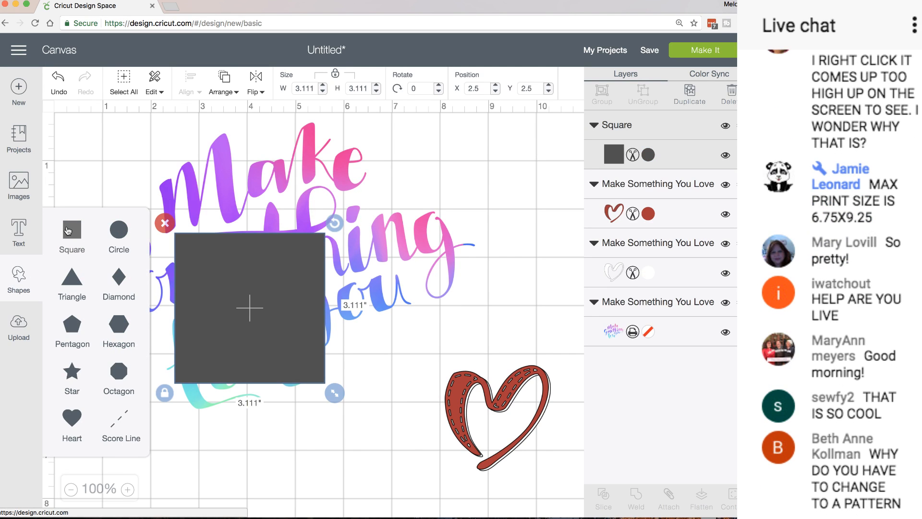
click(197, 257)
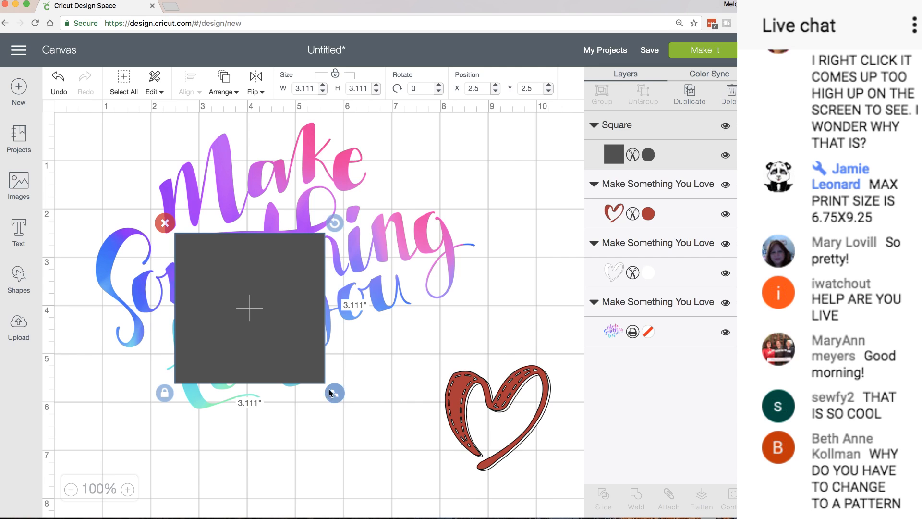
drag(331, 393, 464, 483)
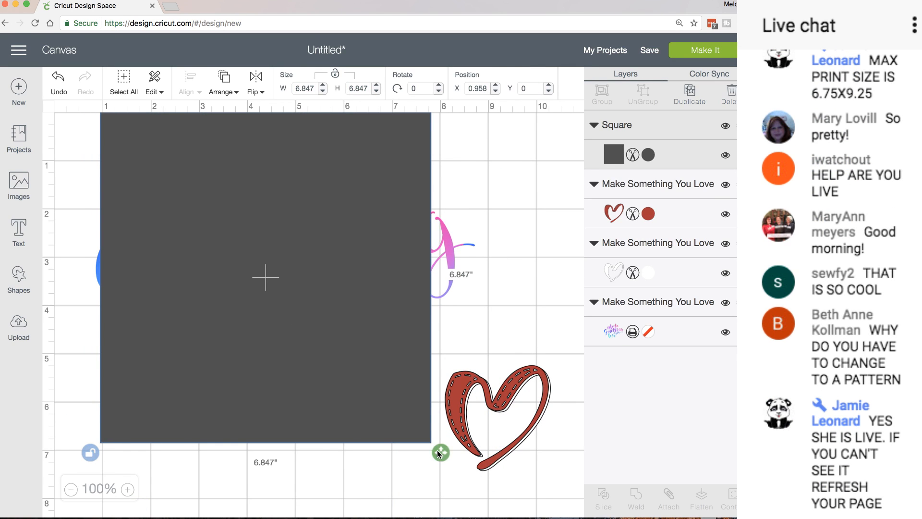
drag(439, 453, 532, 434)
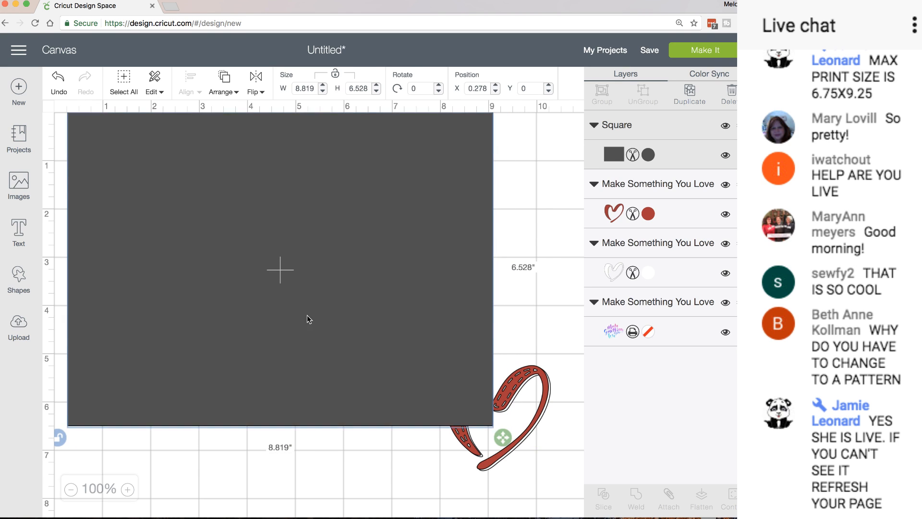
Step: Move the rectangle to the back, behind the lettering, color it black, and deselect it
click(221, 80)
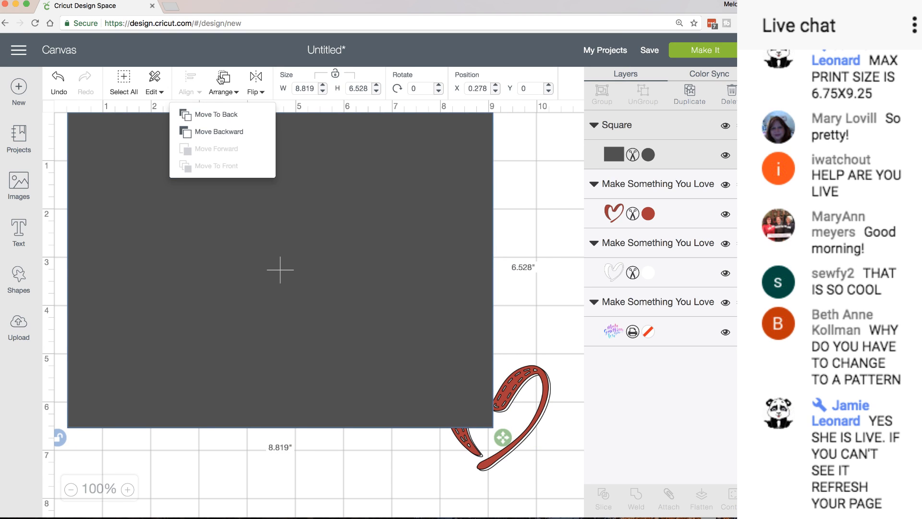
click(217, 114)
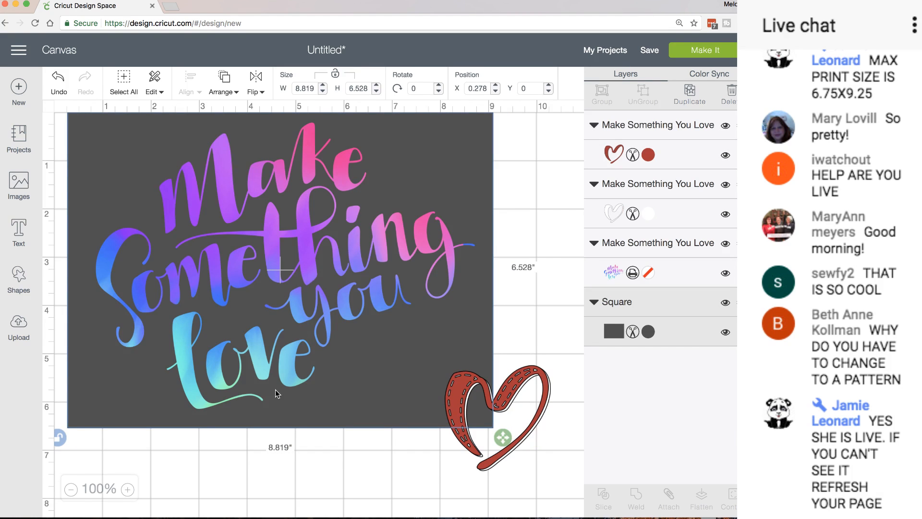
click(613, 331)
click(565, 384)
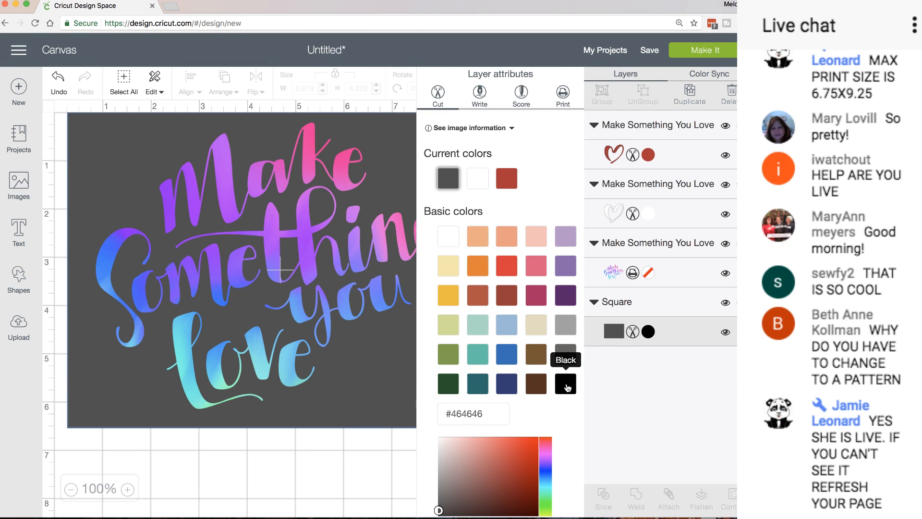
click(348, 470)
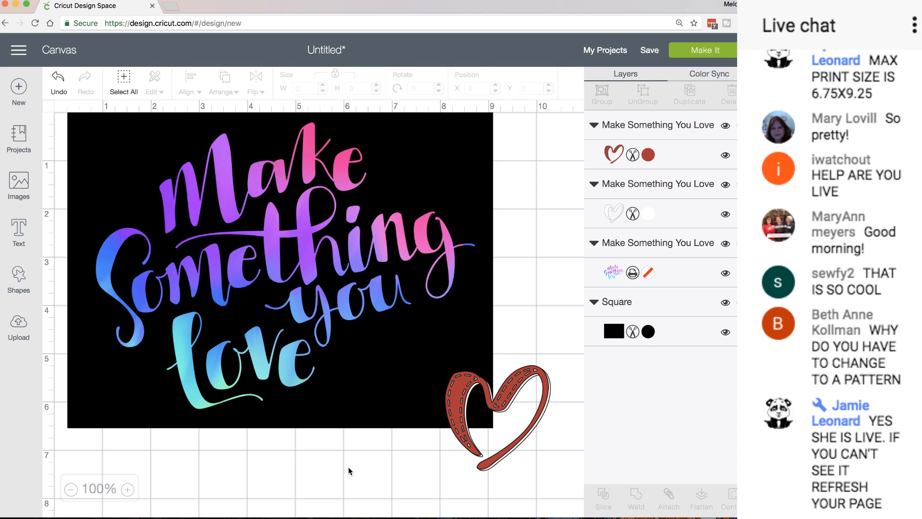
Step: Look through the pattern collection themes for the lettering layer, and fill the lettering with the uploaded group selfie photo
click(632, 272)
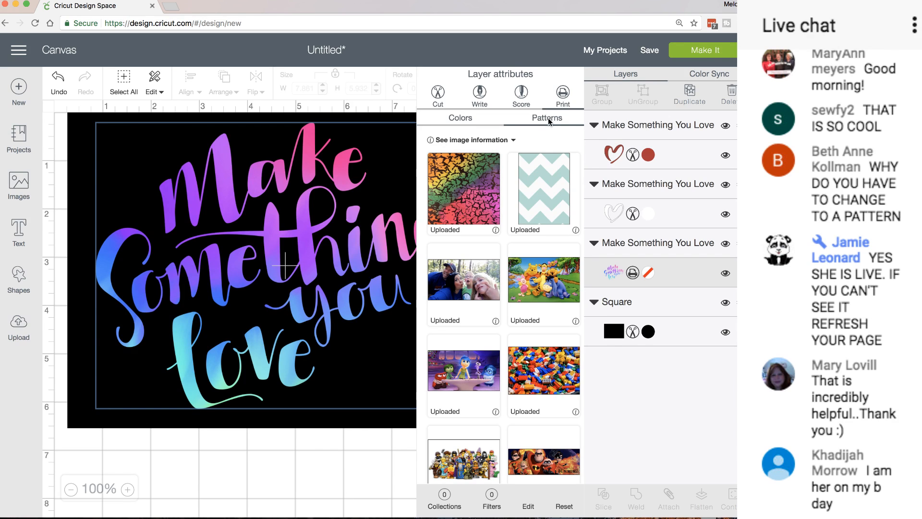
click(447, 502)
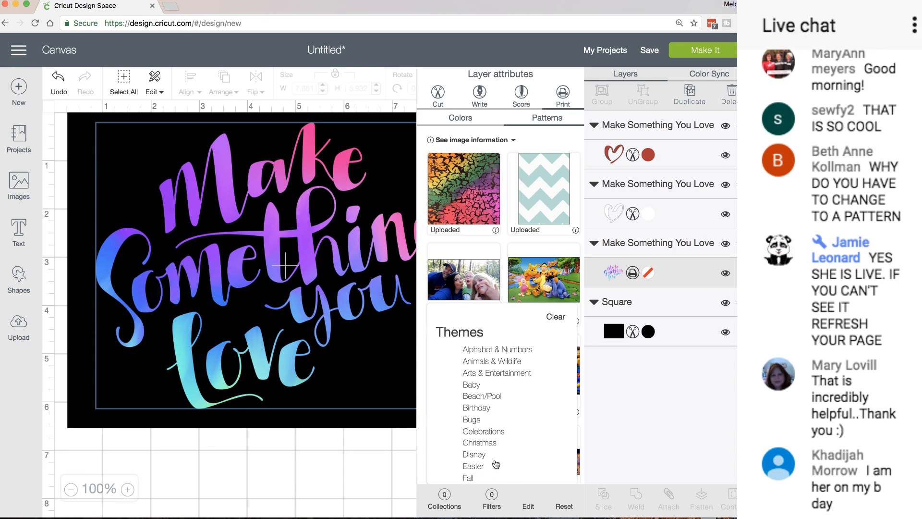
scroll(525, 411, down, 5)
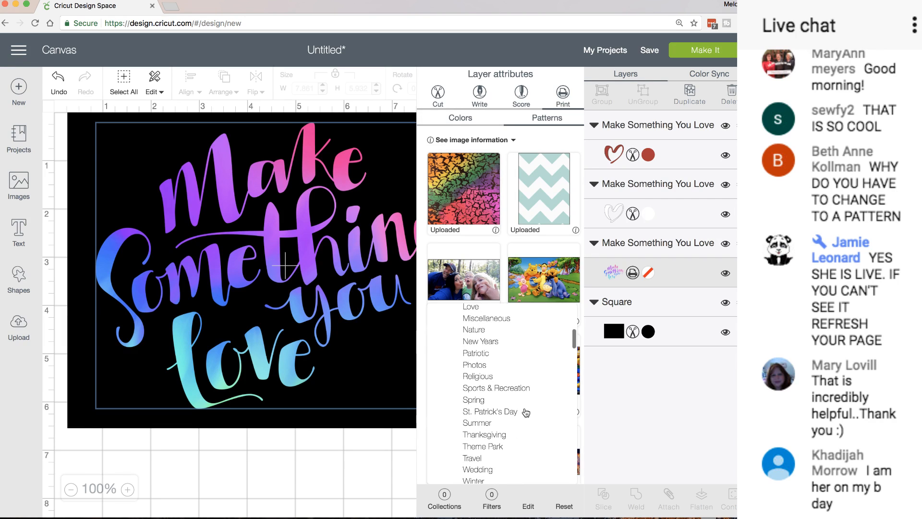
click(465, 286)
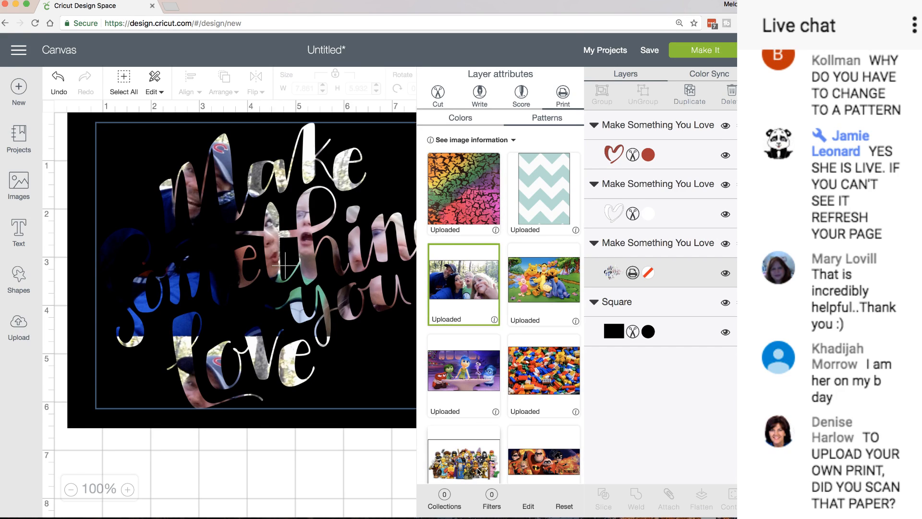
Step: Check the image information for the lettering layer and close it
click(518, 141)
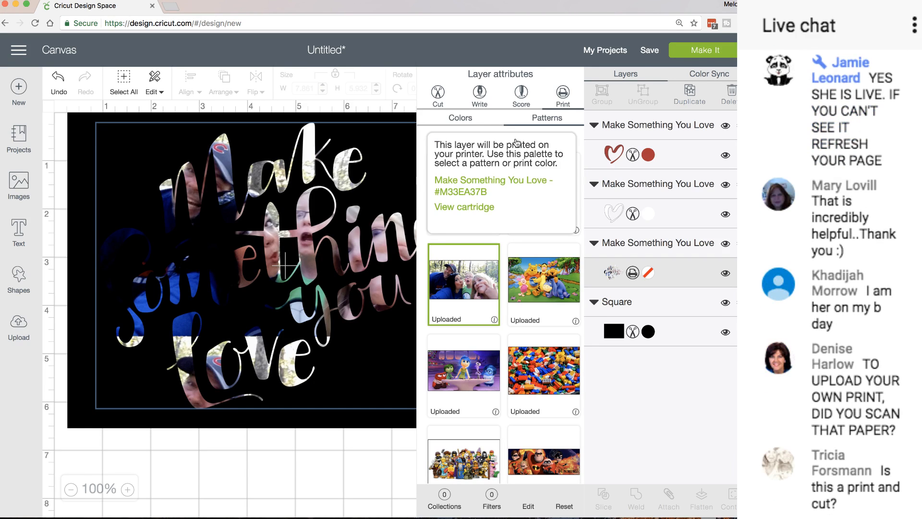
click(536, 241)
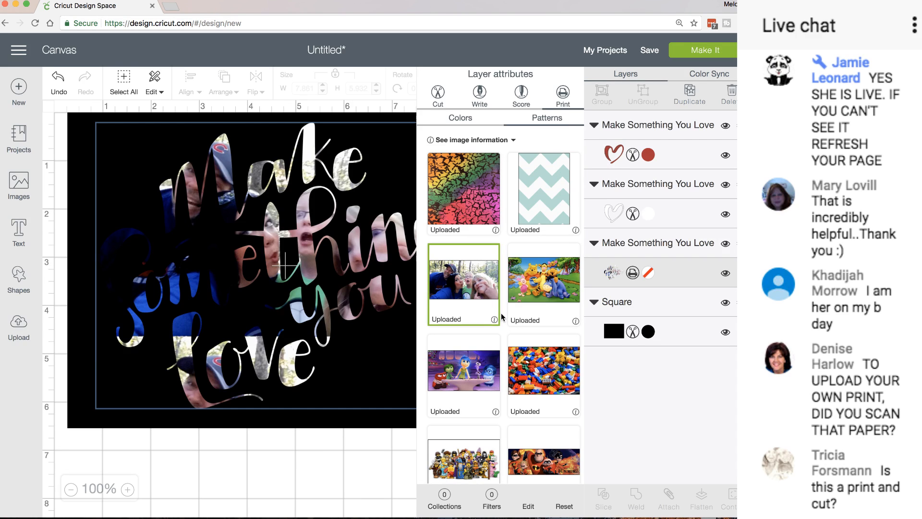
scroll(501, 317, down, 1)
scroll(501, 317, up, 1)
Step: Filter the patterns by Cricut Access ownership and browse through the camouflage, stone and wood patterns
click(492, 498)
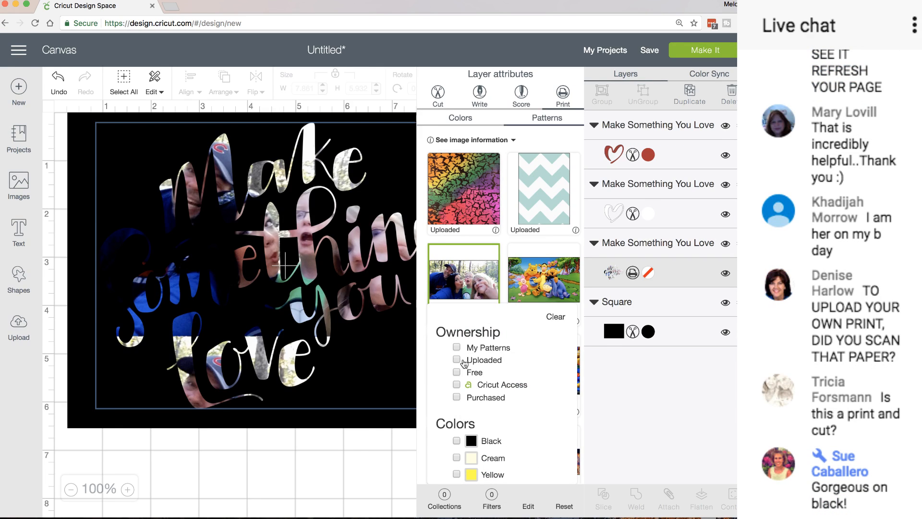
click(456, 385)
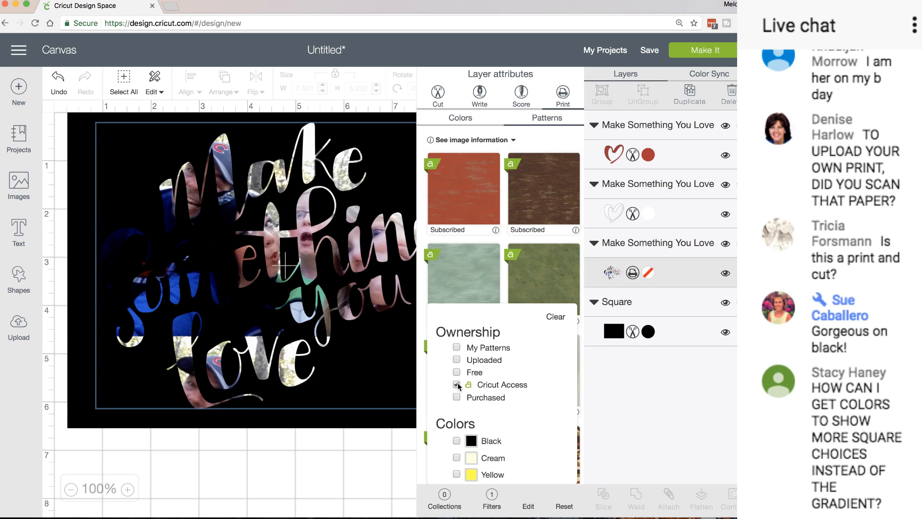
scroll(507, 260, down, 2)
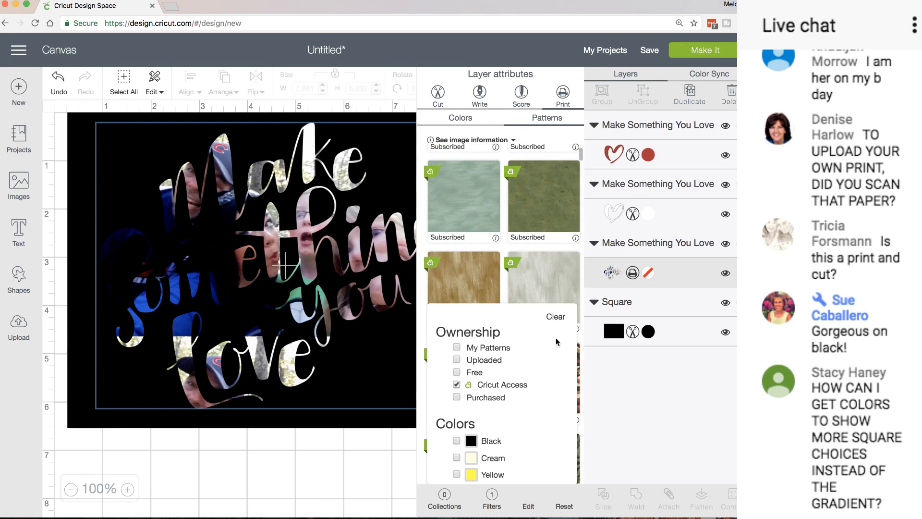
click(491, 498)
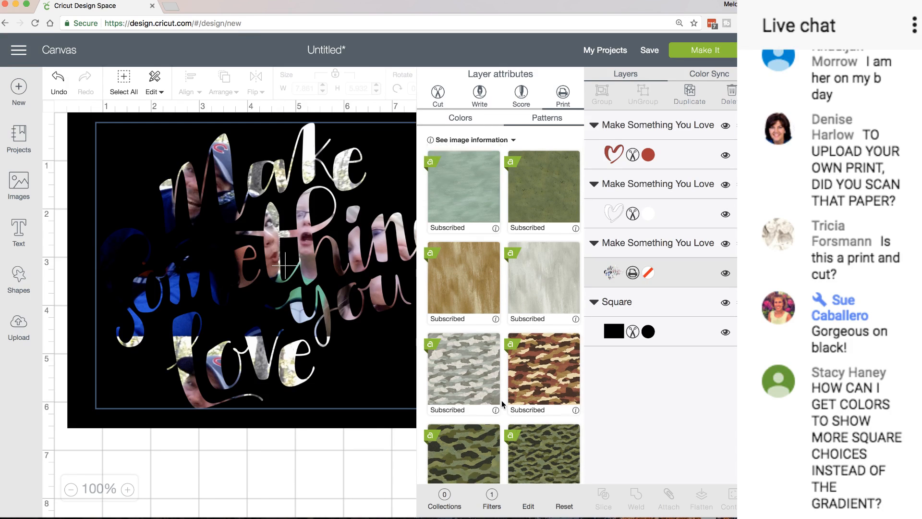
scroll(501, 399, down, 15)
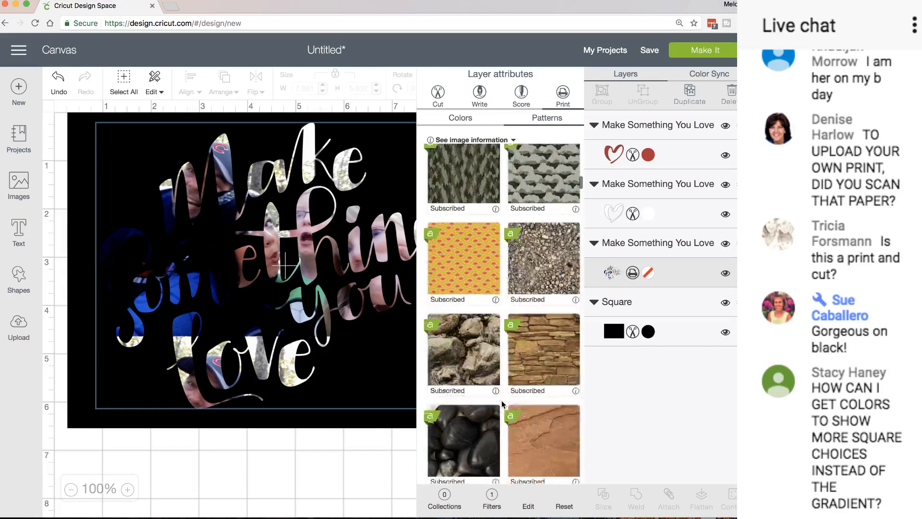
scroll(502, 401, down, 4)
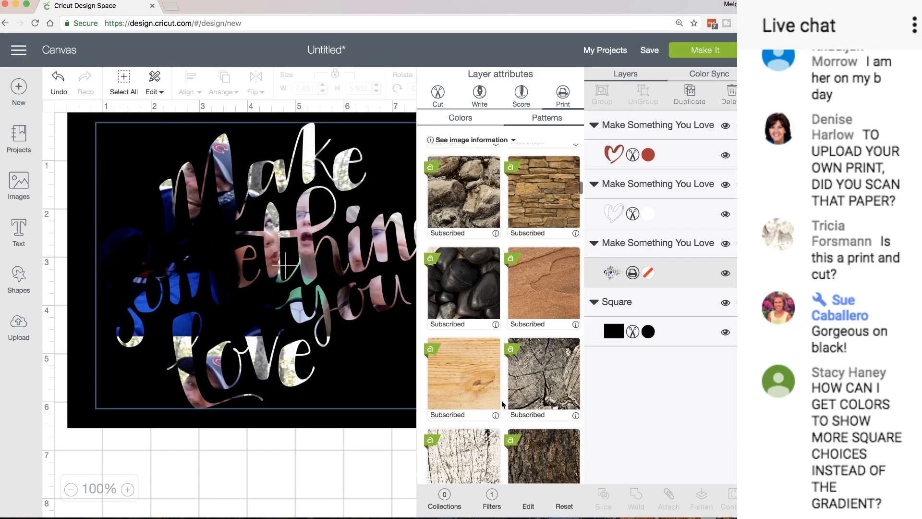
Step: Try the stacked stone pattern on the lettering layer, and fill the lettering with the yellow flower pattern instead
scroll(501, 400, up, 2)
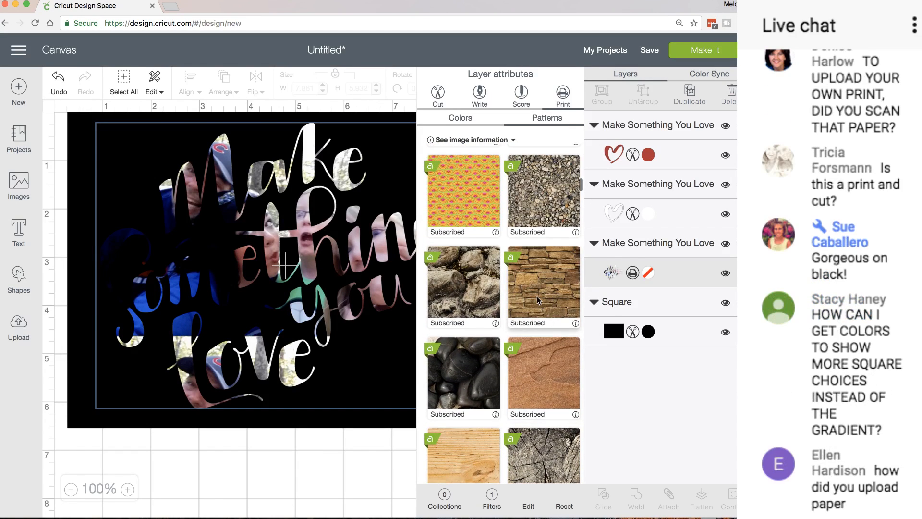
click(538, 299)
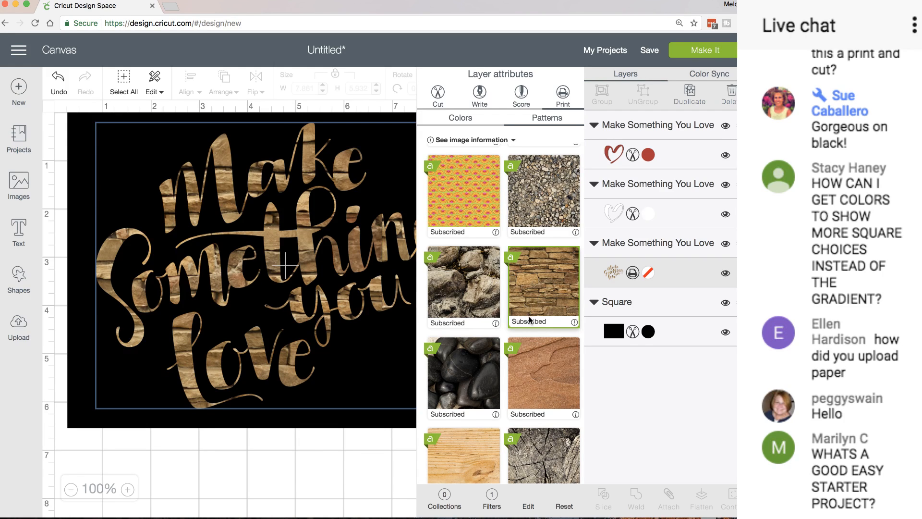
scroll(537, 296, down, 5)
scroll(530, 317, down, 8)
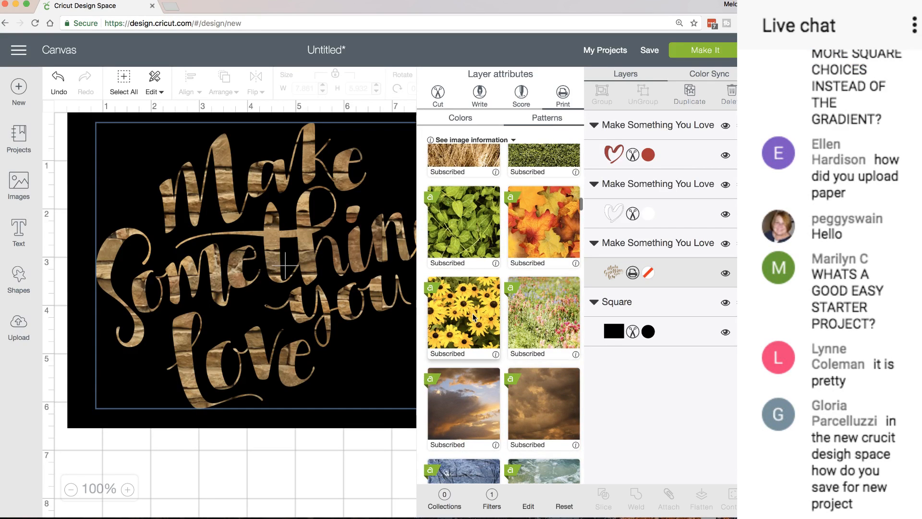
click(473, 317)
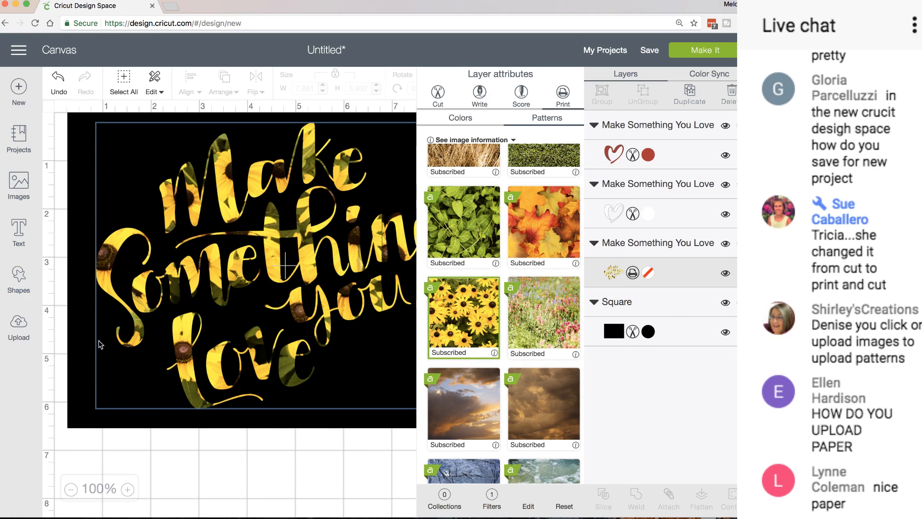
Step: Open the pattern fill upload page, and open Google in a new browser tab
click(19, 323)
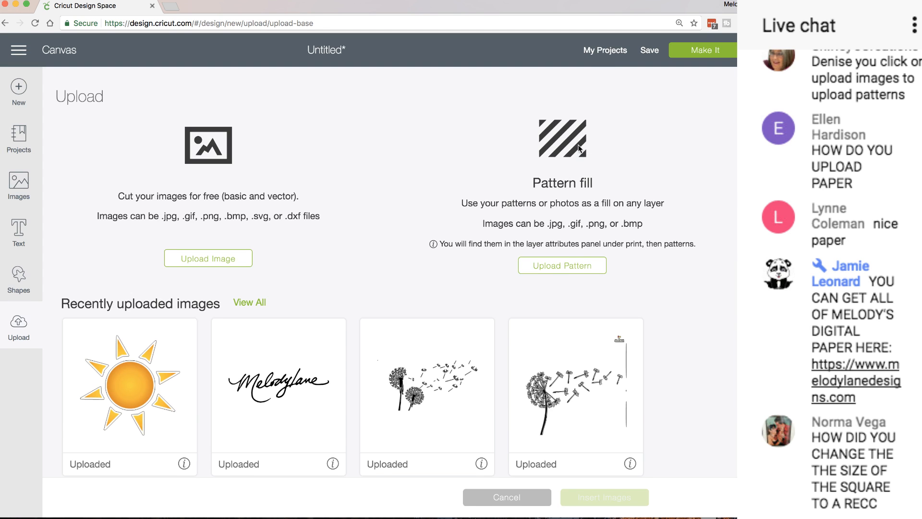
click(560, 272)
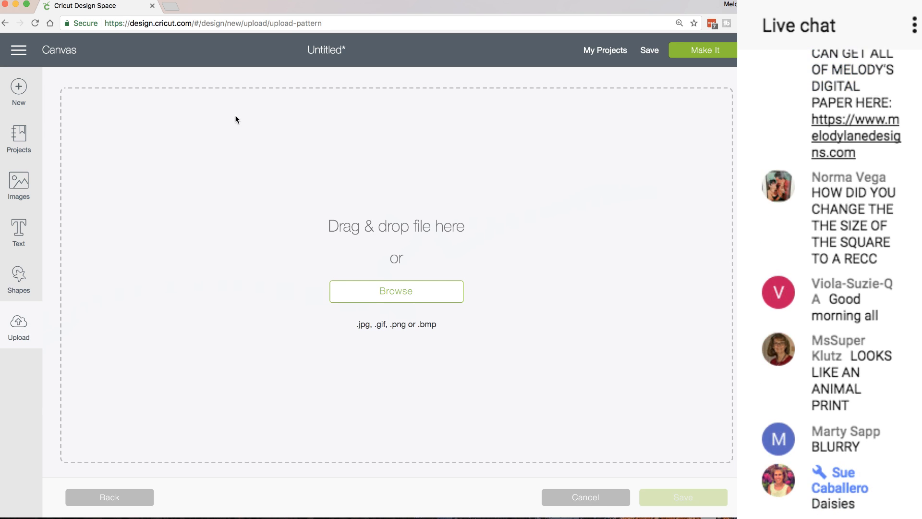
click(171, 7)
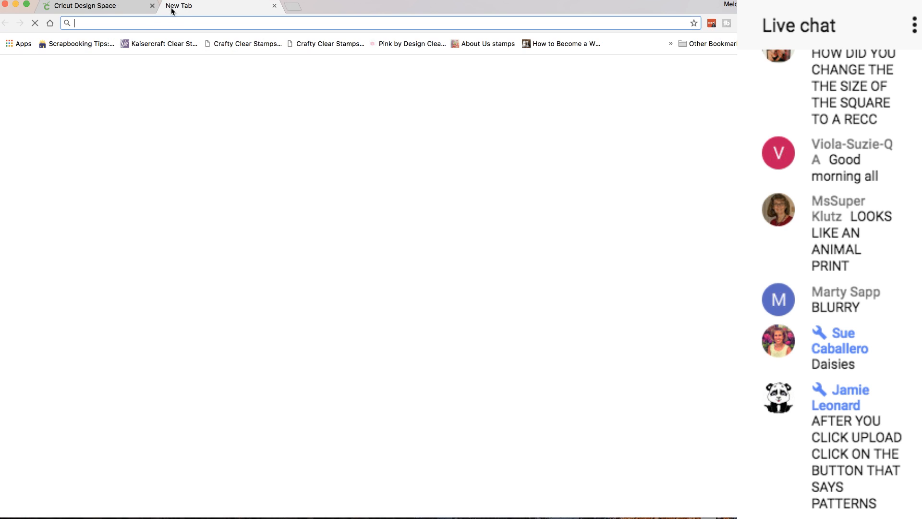
text(google)
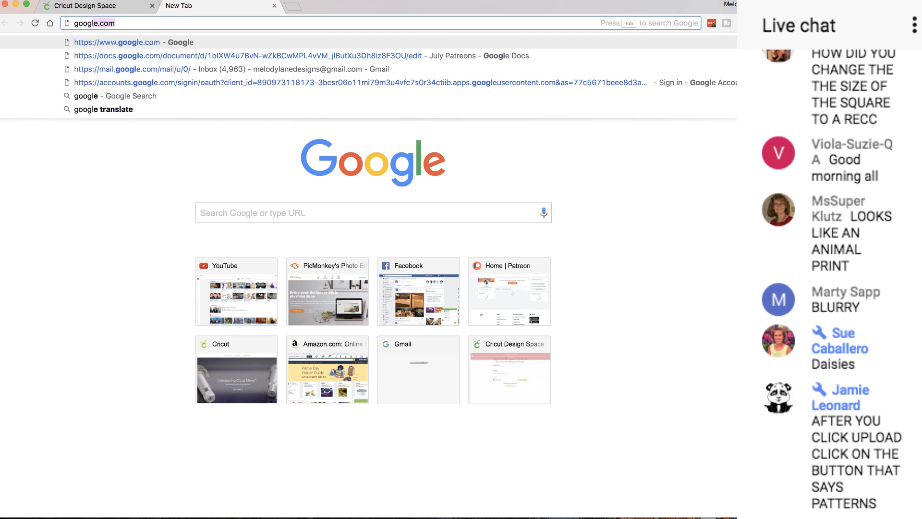
key(Return)
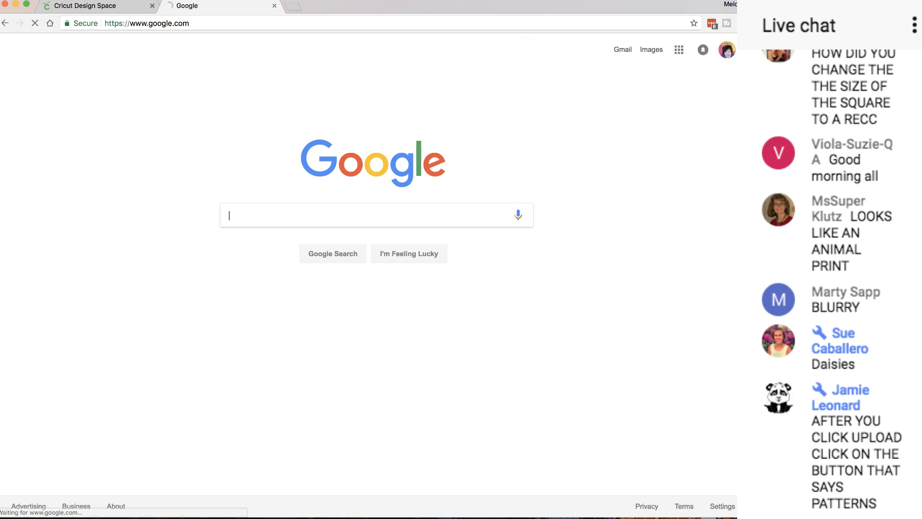
Step: Search Google for "flowers" and show the image results
click(257, 217)
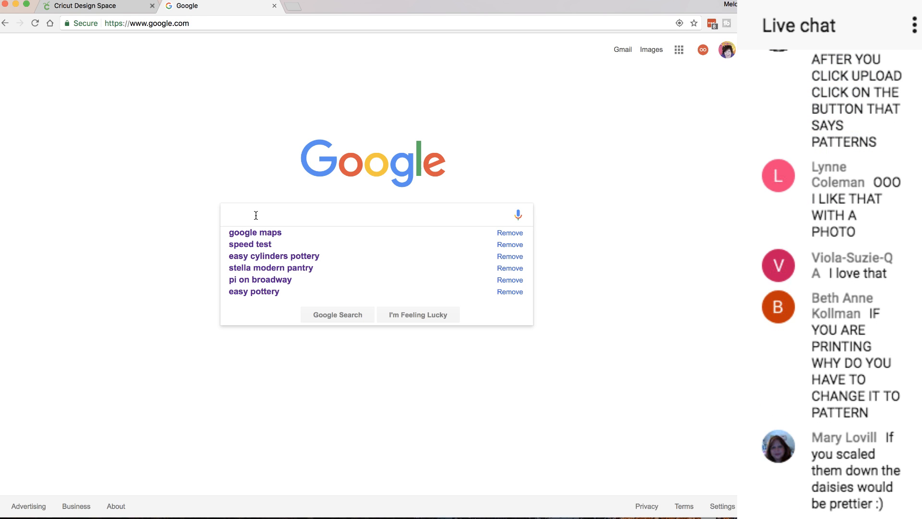
text(flow)
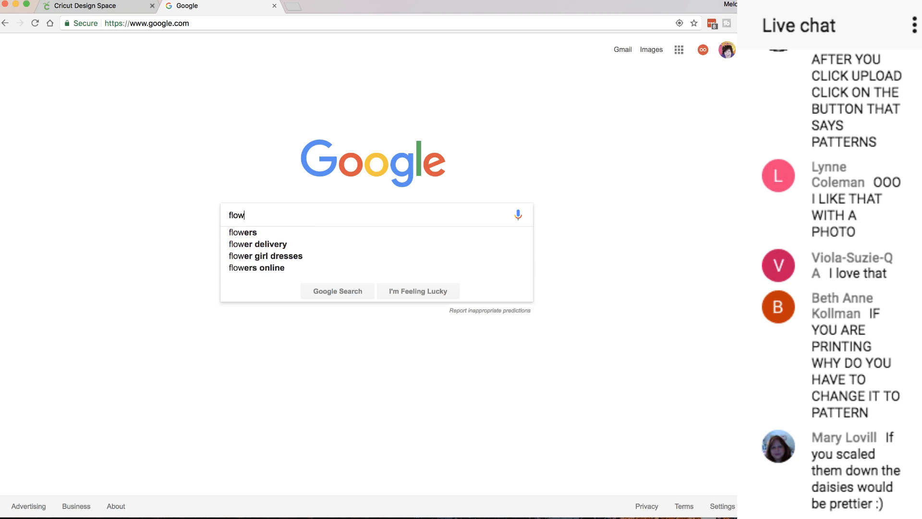
text(ers)
key(Return)
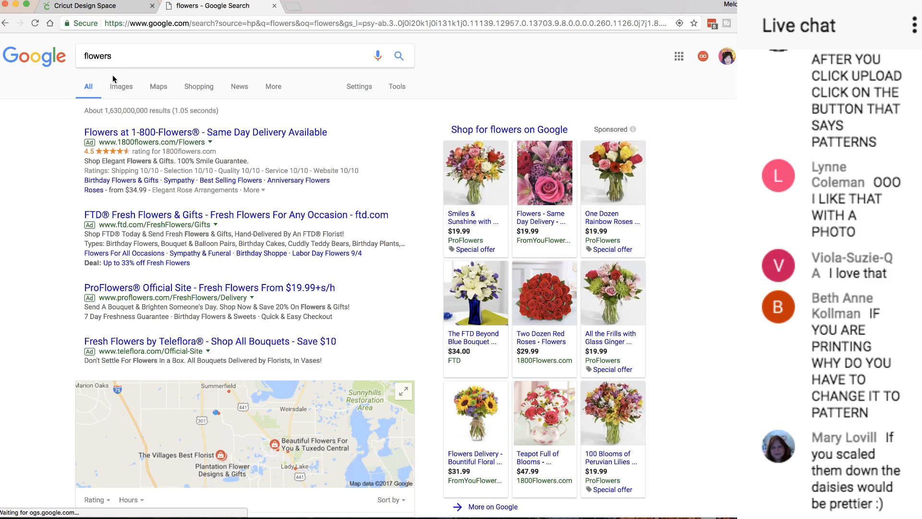
click(120, 87)
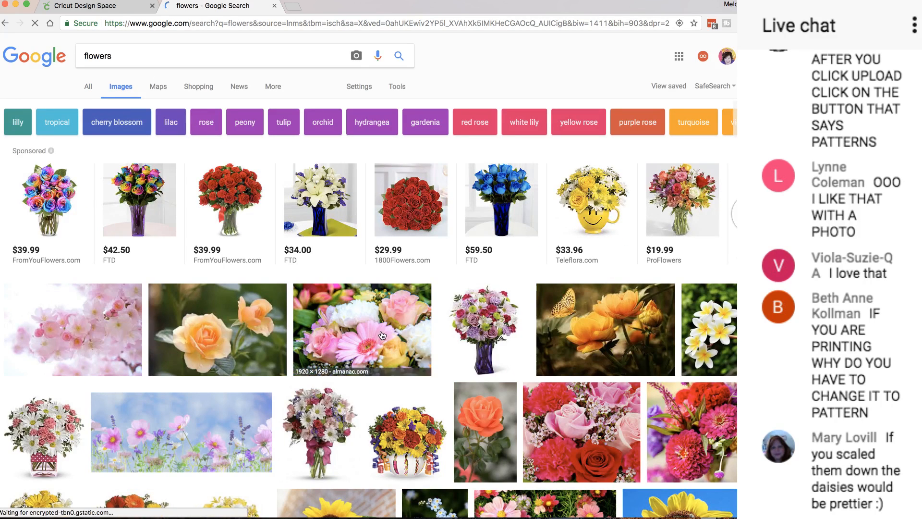
Step: Save the photo of the pink gerbera daisy and roses to the Desktop as a JPEG image named "flower"
click(350, 366)
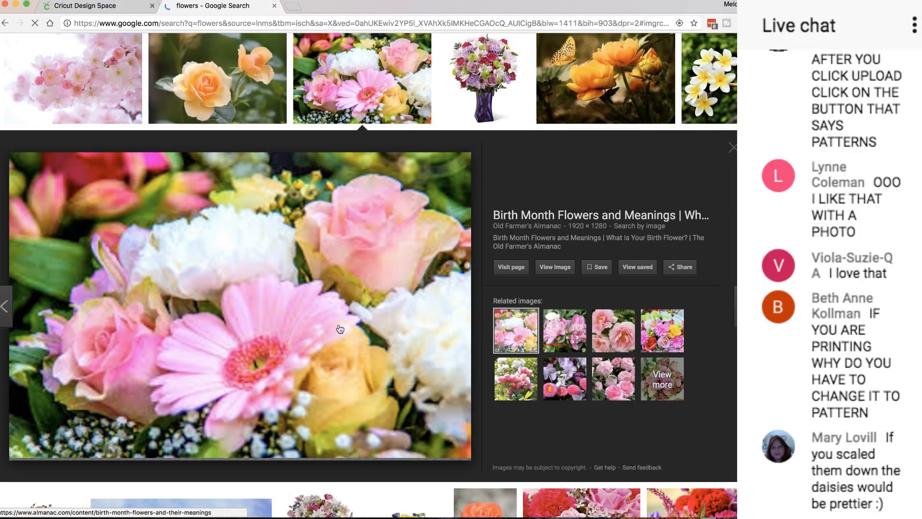
right_click(339, 325)
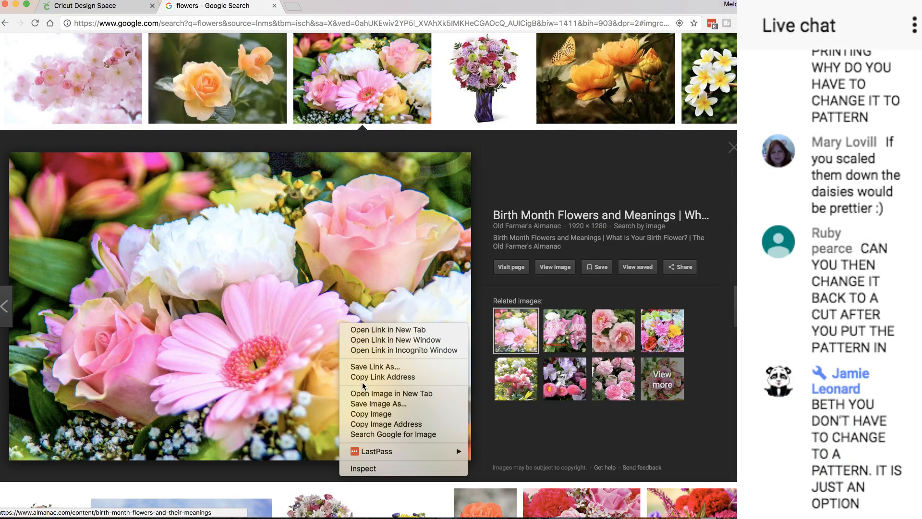
click(358, 404)
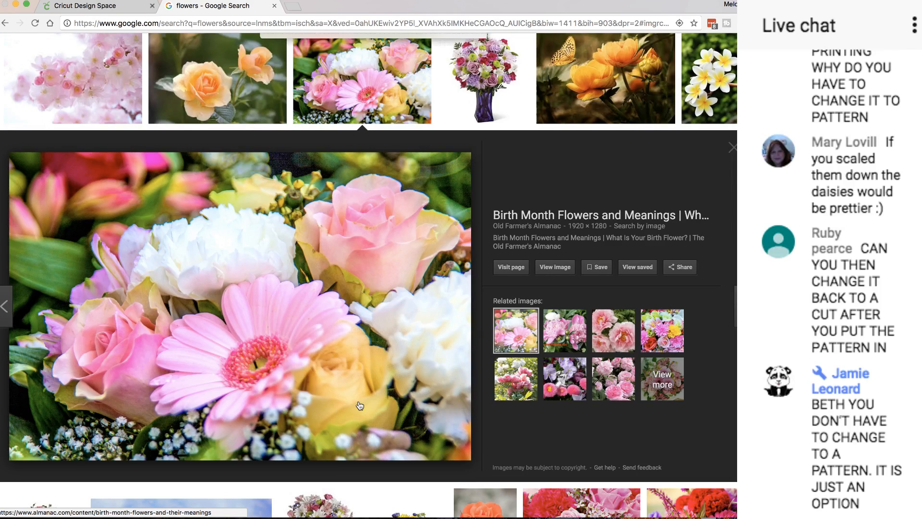
text(flower)
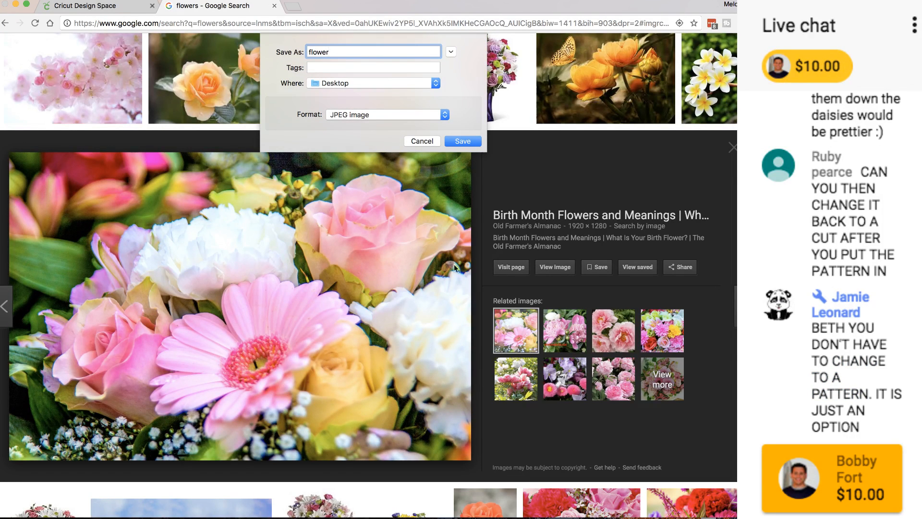
click(464, 141)
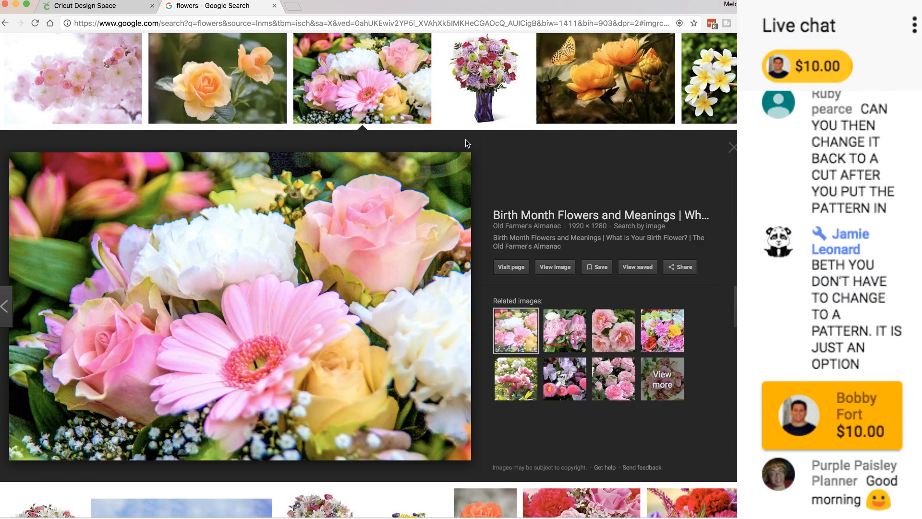
Step: Return to Cricut Design Space and look through the Desktop folder for the saved flower photo, closing the file browser without choosing a file
click(80, 7)
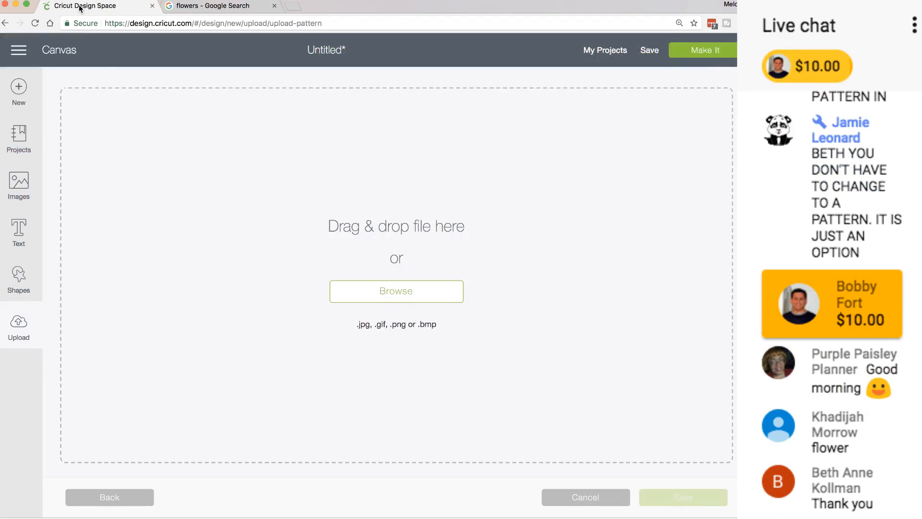
click(412, 298)
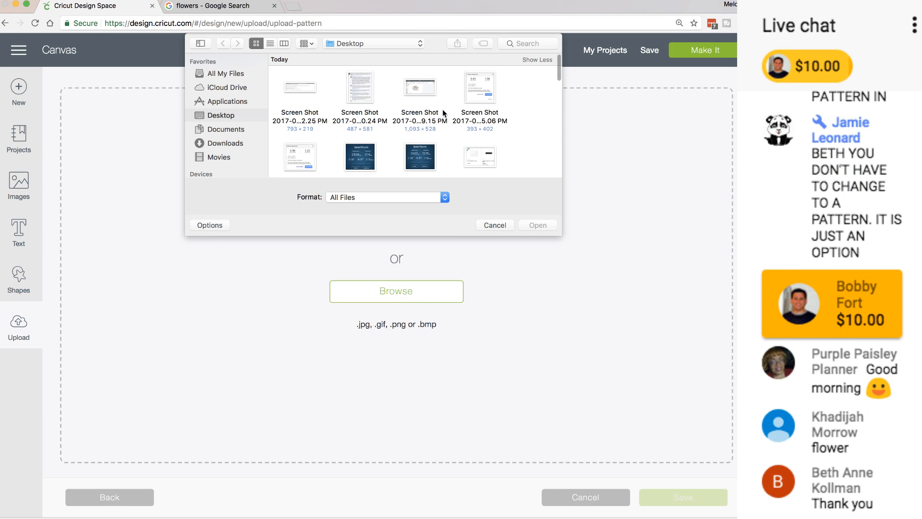
scroll(390, 125, down, 5)
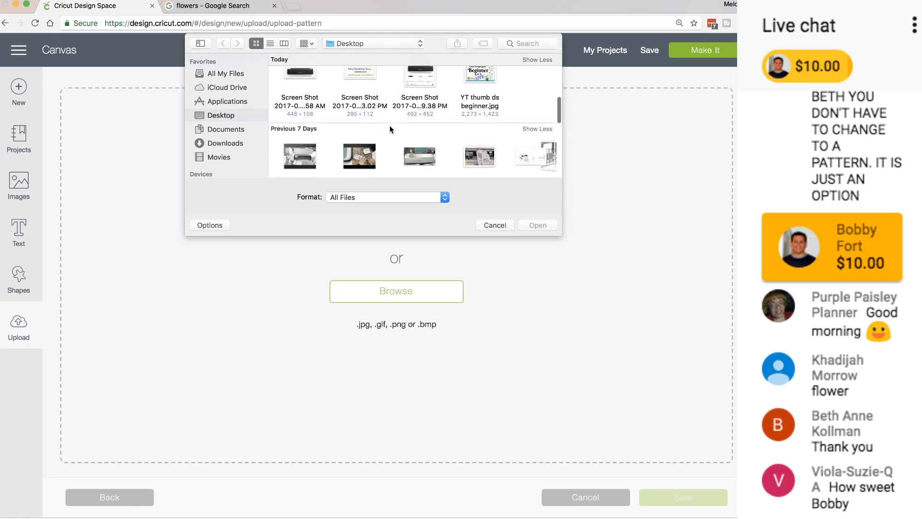
scroll(390, 125, up, 3)
scroll(390, 126, down, 2)
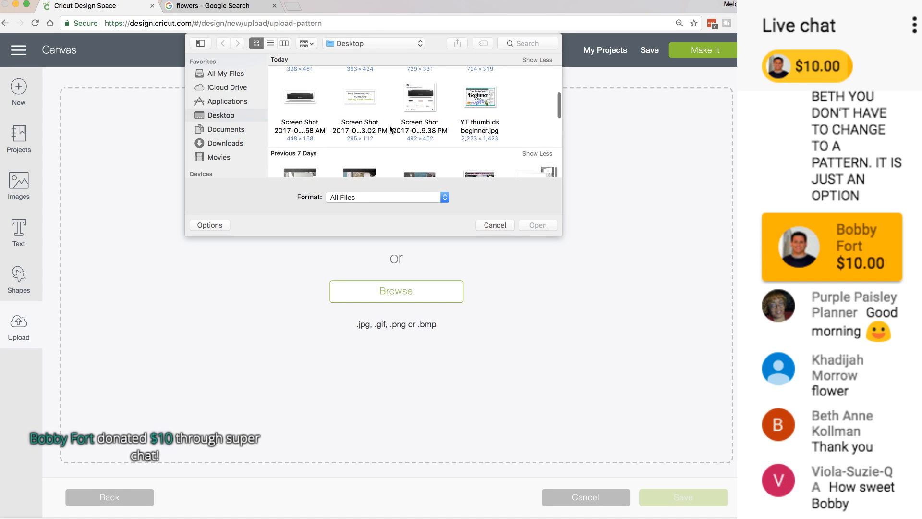
scroll(390, 126, down, 3)
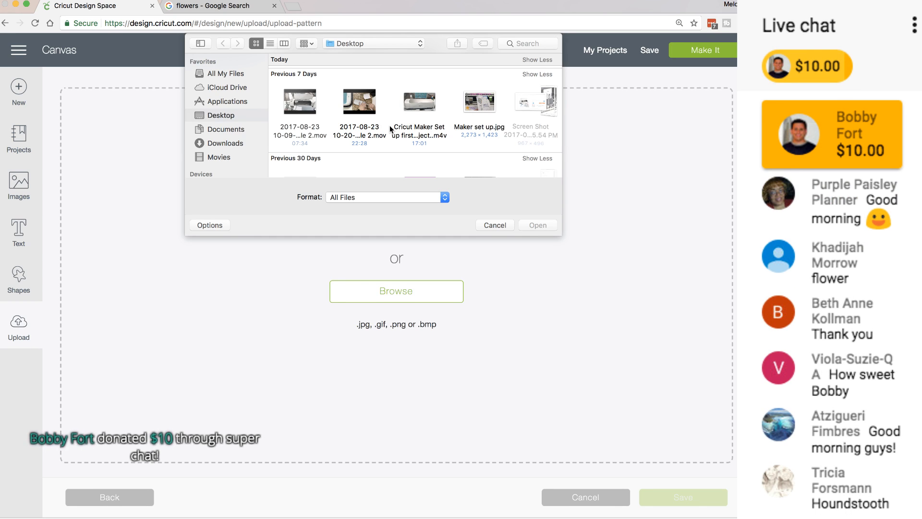
scroll(390, 125, down, 3)
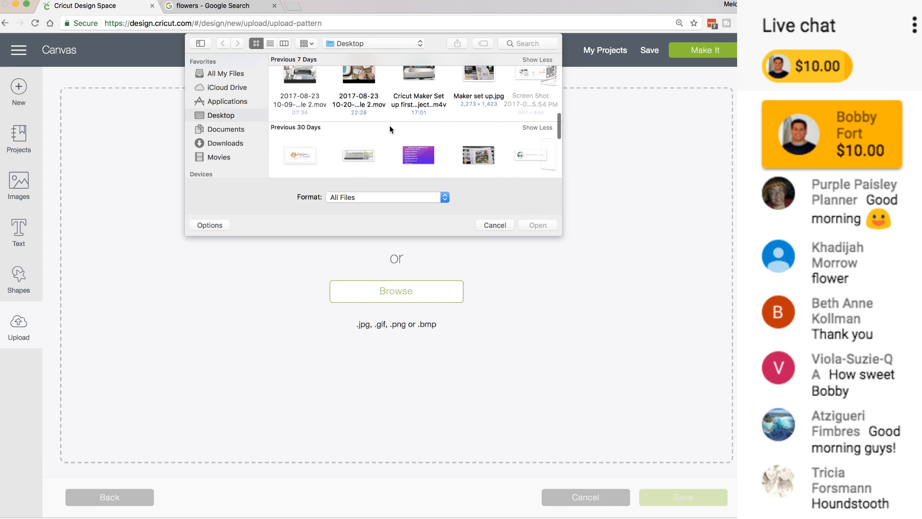
scroll(390, 126, up, 3)
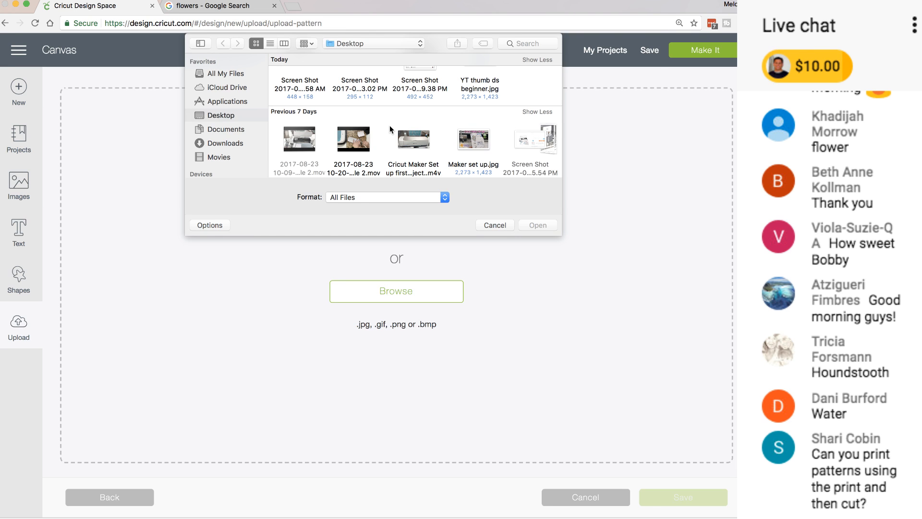
scroll(391, 115, up, 5)
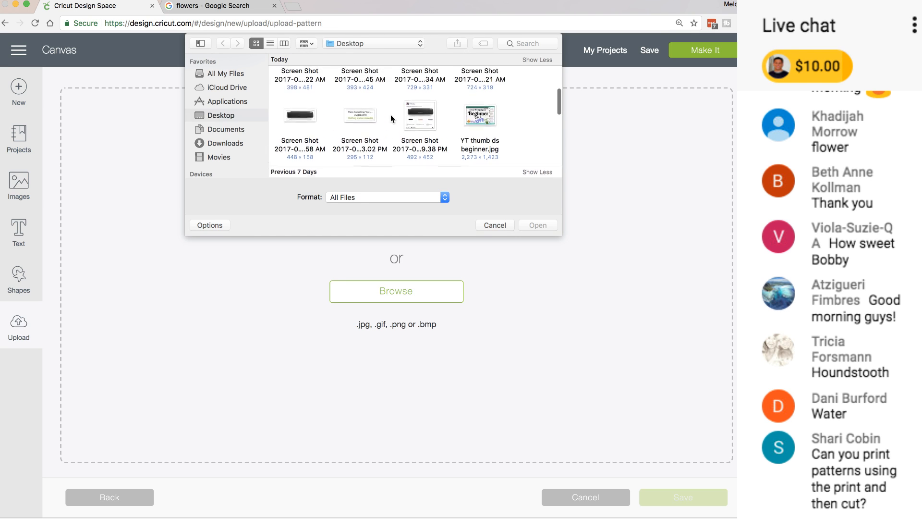
scroll(390, 114, down, 3)
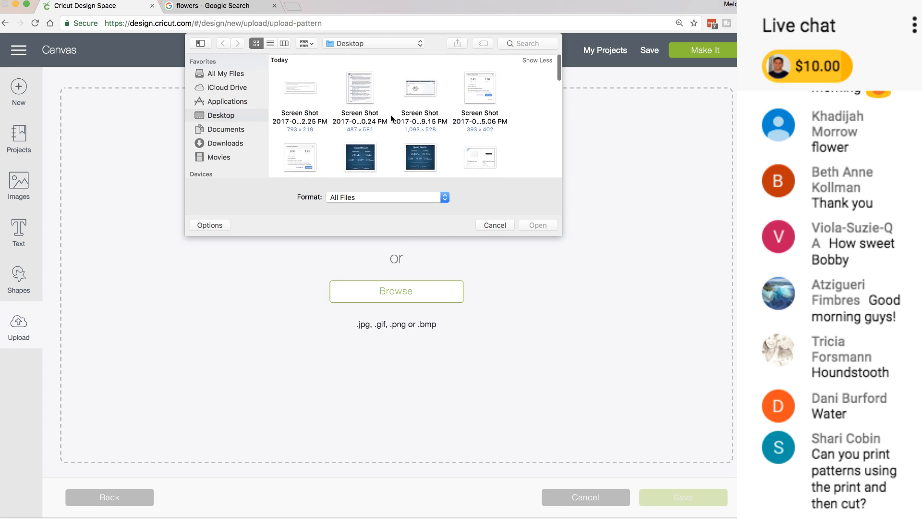
click(494, 224)
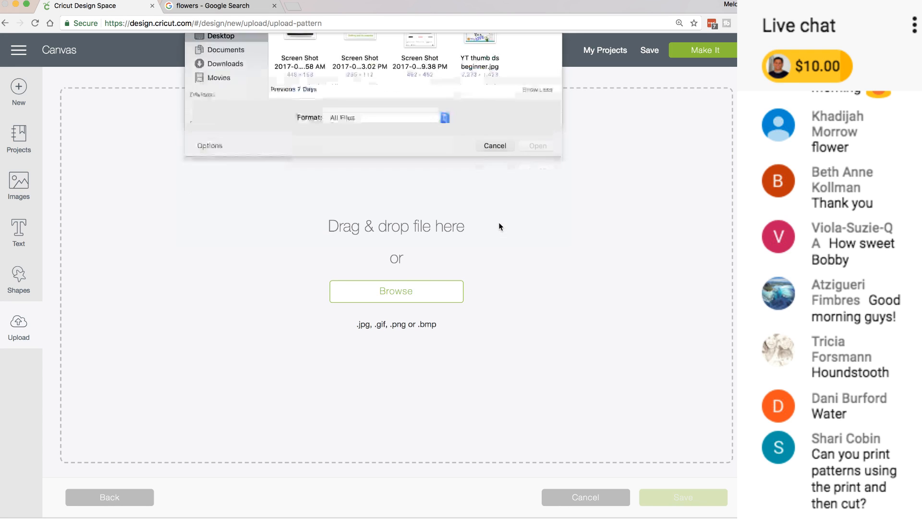
Step: Reopen the file browser and look through the Desktop and Downloads folders for the saved flower photo
click(409, 292)
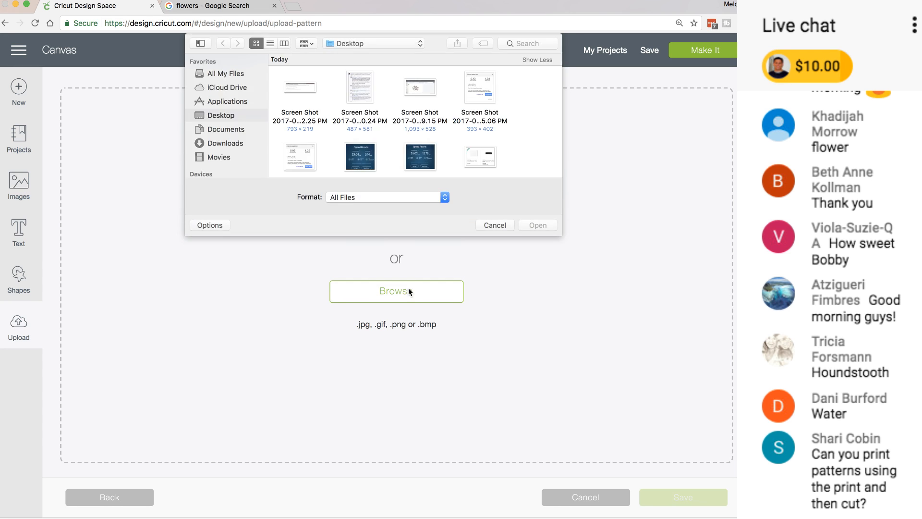
scroll(404, 134, down, 5)
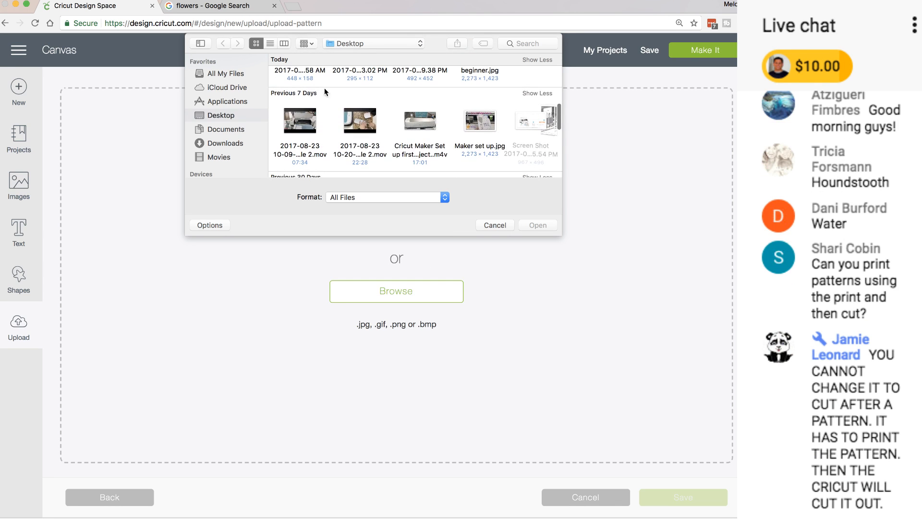
click(215, 143)
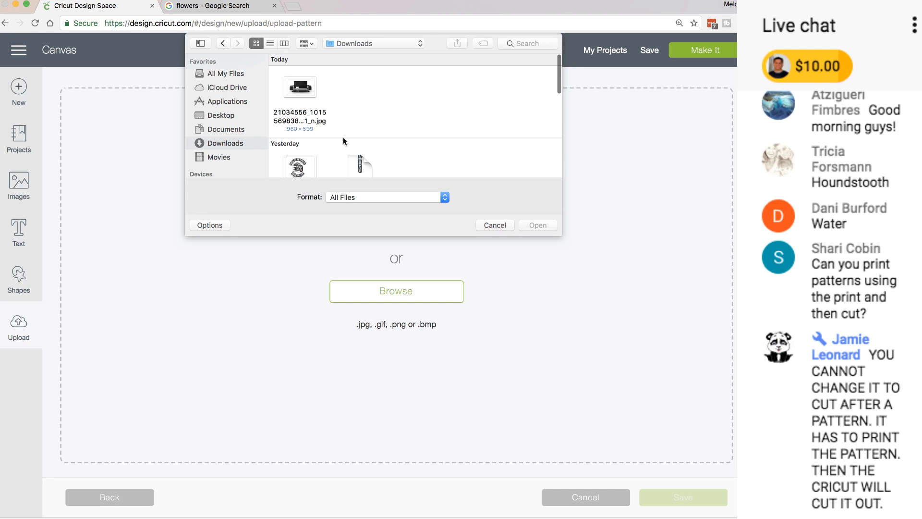
scroll(343, 140, down, 10)
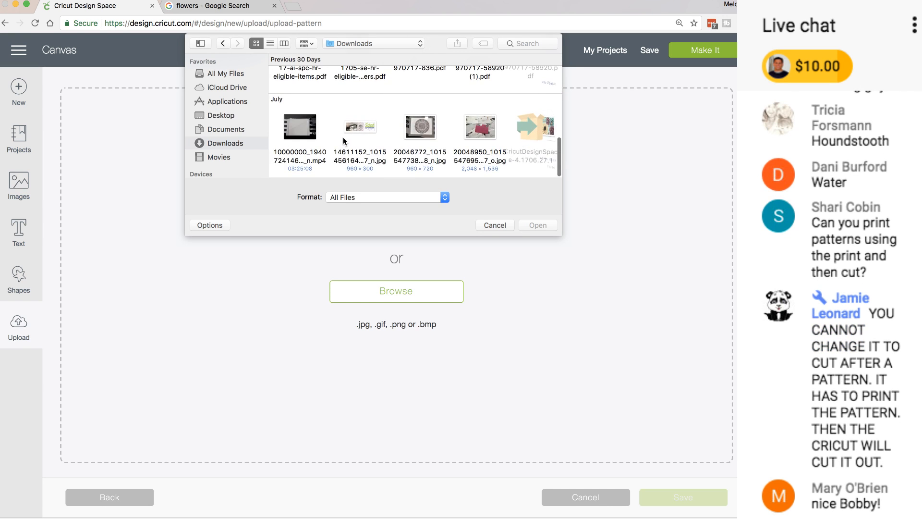
scroll(343, 137, up, 10)
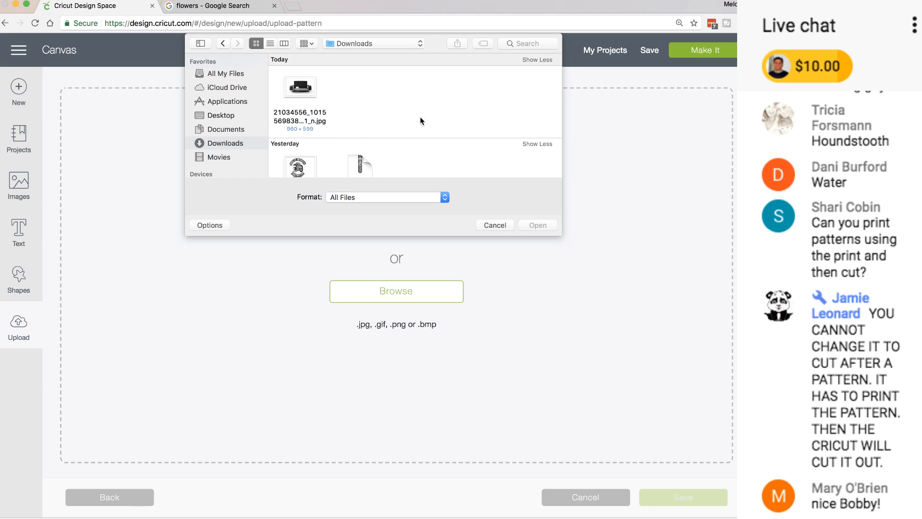
Step: Search This Mac for "flowers", look through the matching files, and close the file browser without choosing one
click(528, 42)
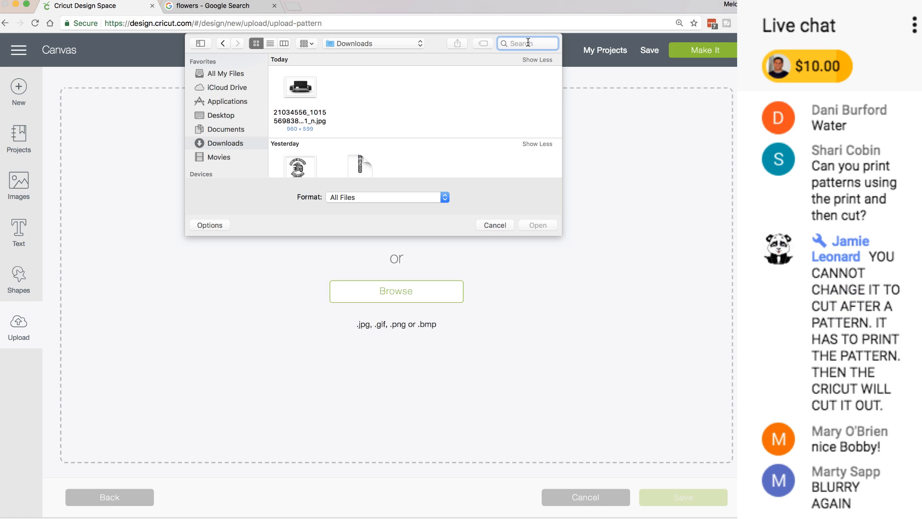
text(flowers)
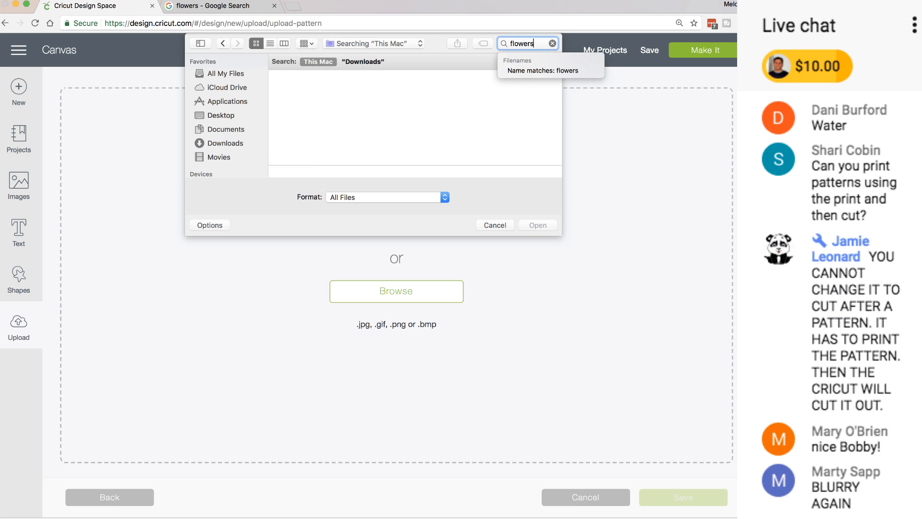
key(Return)
scroll(380, 111, down, 5)
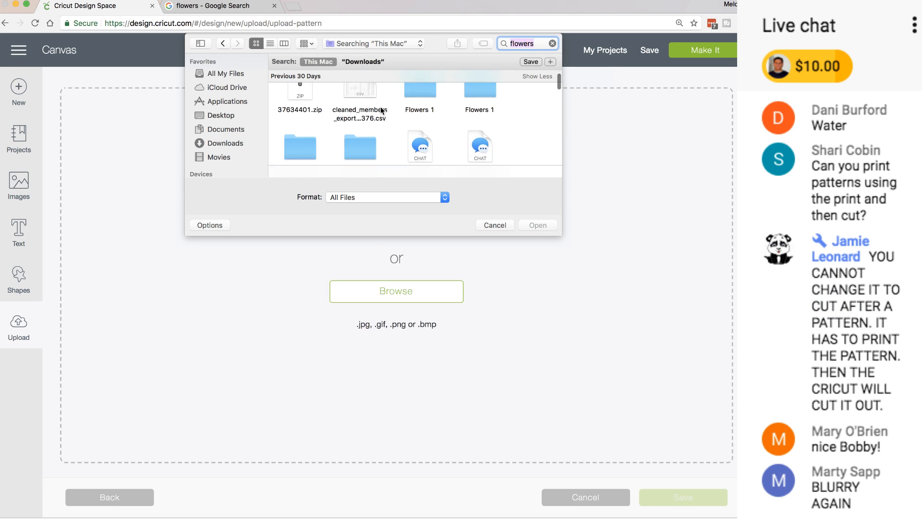
scroll(381, 107, down, 10)
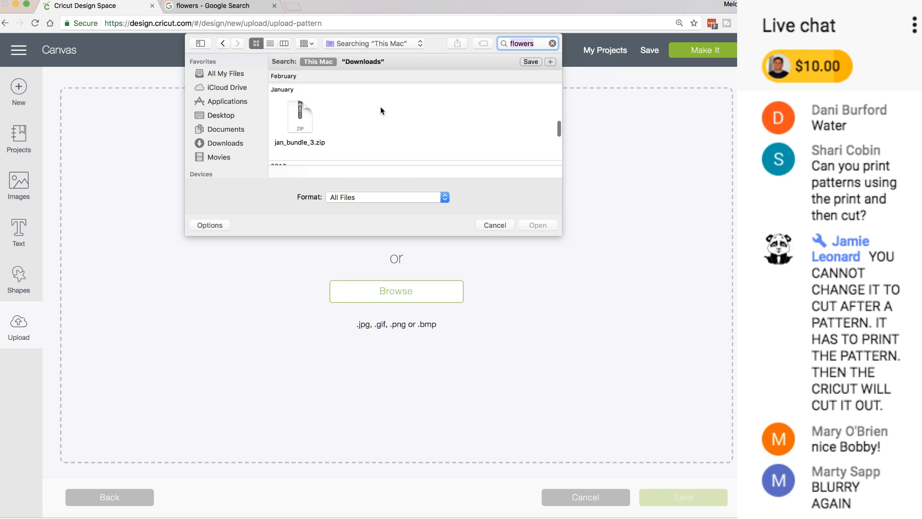
scroll(380, 109, up, 10)
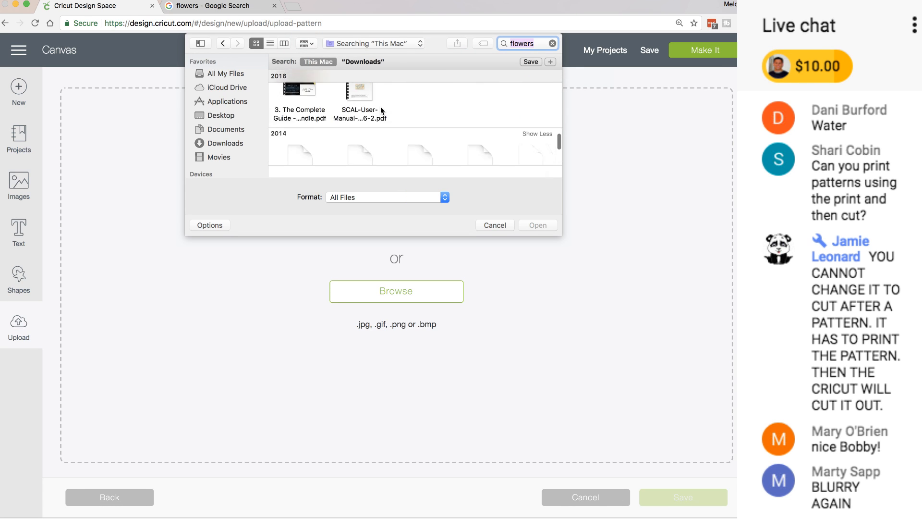
click(495, 225)
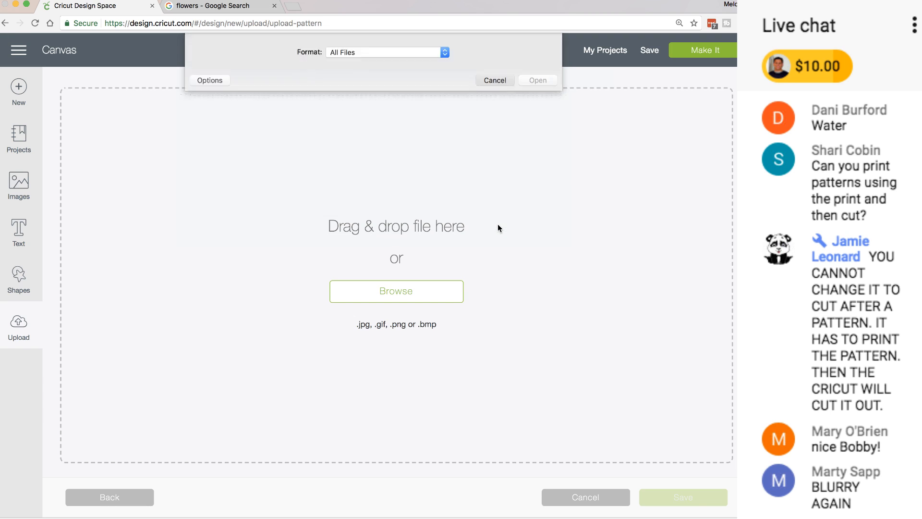
Step: Reload the Design Space site, discarding unsaved changes, and reopen the pattern fill upload page
click(35, 23)
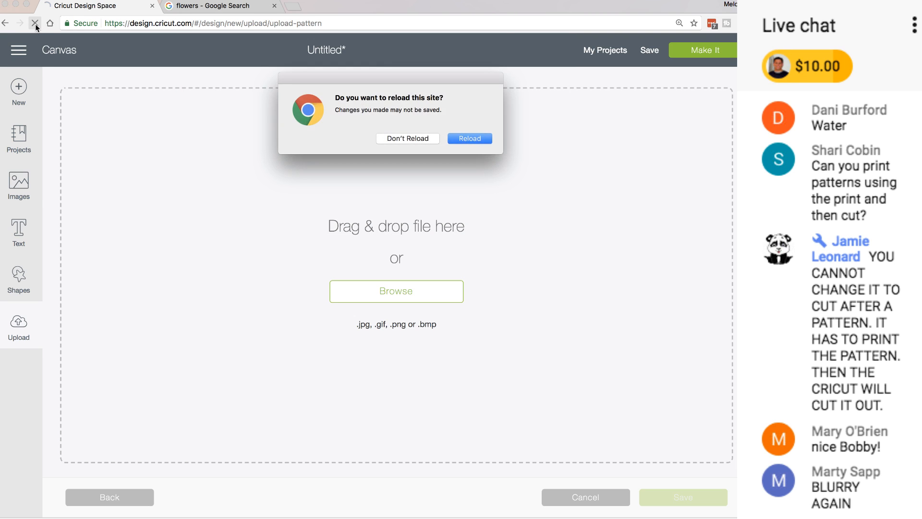
click(469, 138)
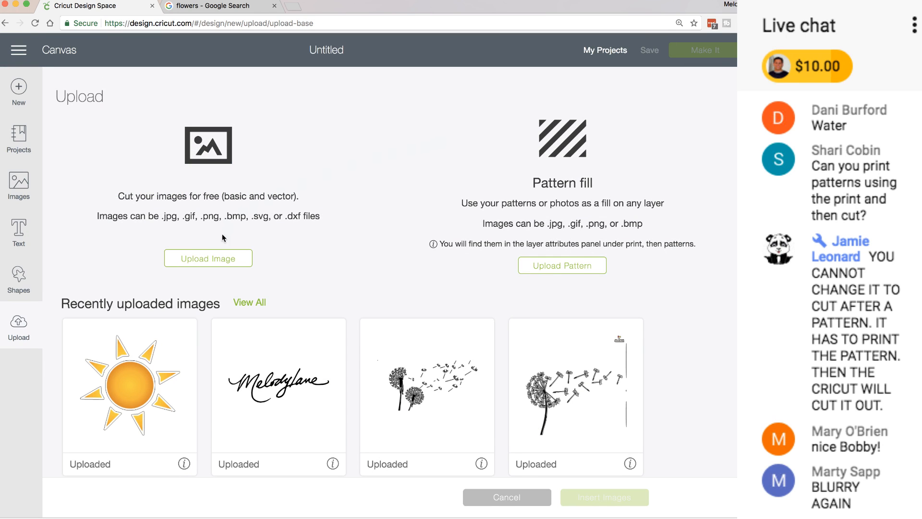
click(576, 268)
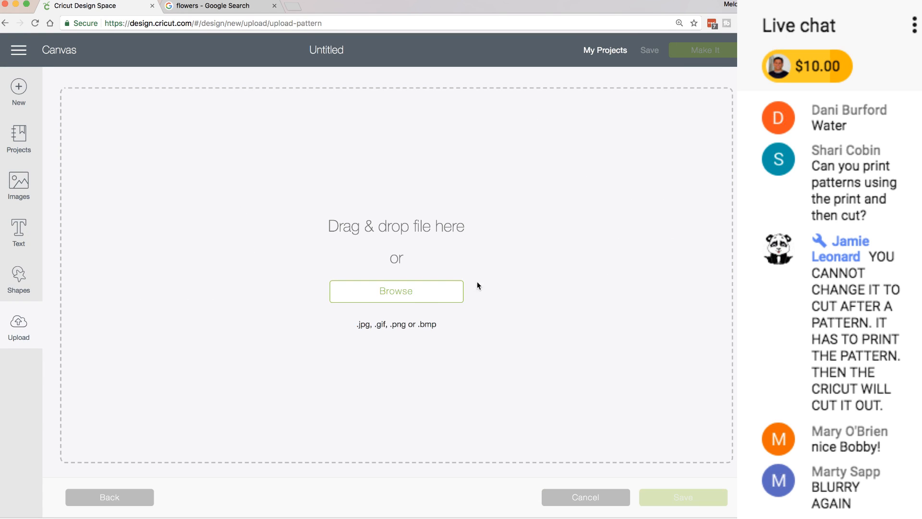
Step: Find flower.jpeg in the Desktop folder and load it as the image for the new pattern
click(400, 298)
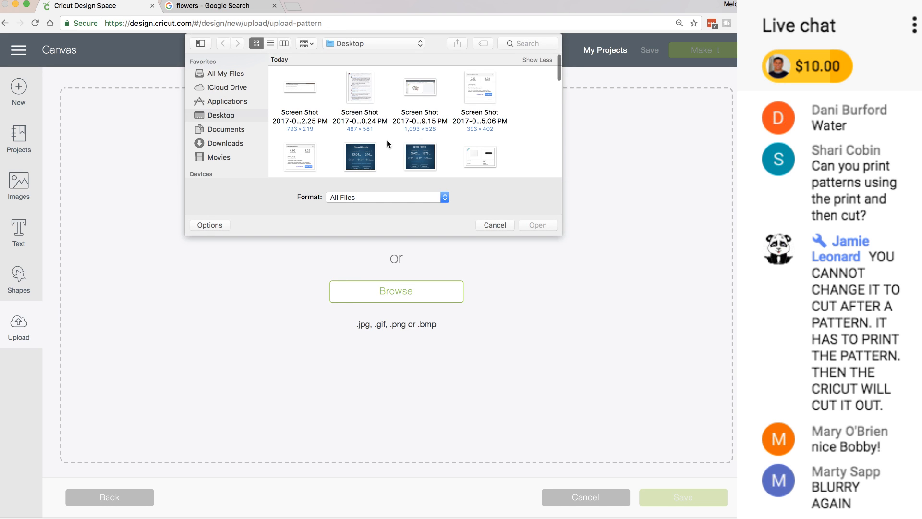
click(224, 143)
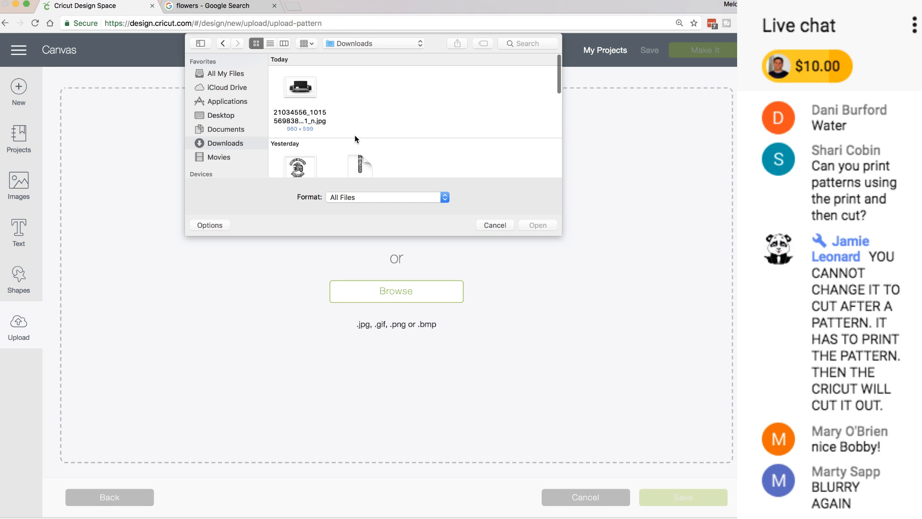
scroll(355, 135, down, 5)
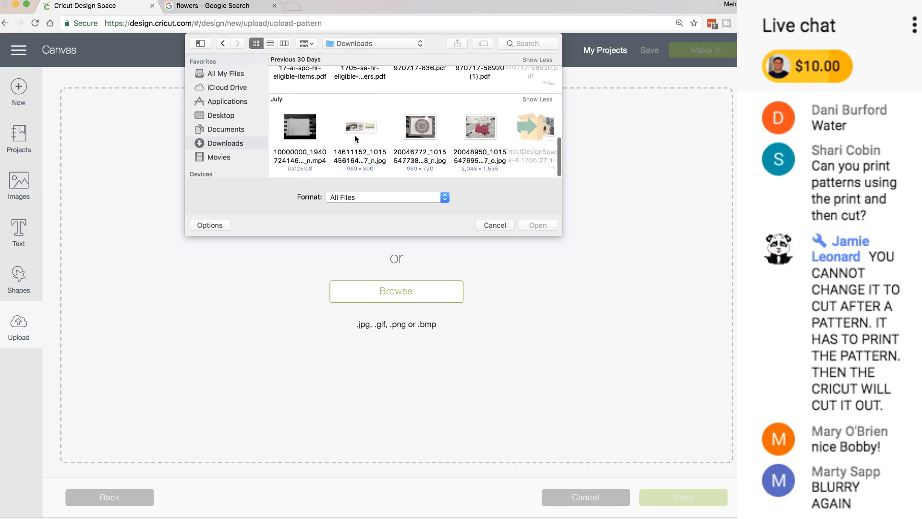
scroll(354, 134, up, 10)
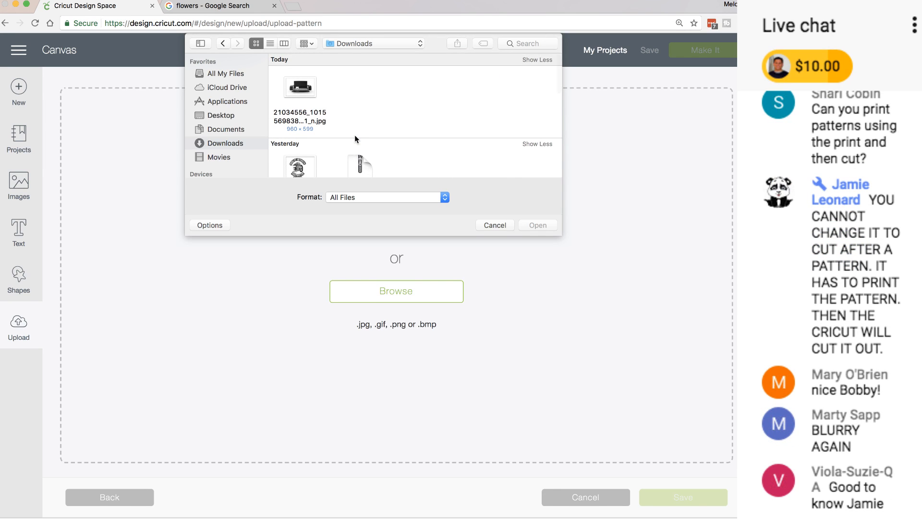
click(221, 116)
scroll(318, 130, down, 5)
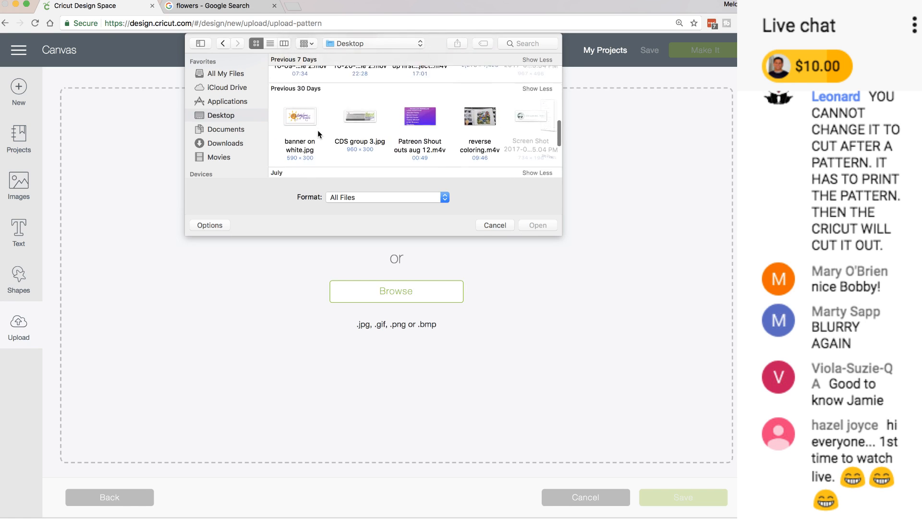
scroll(318, 129, down, 5)
click(299, 128)
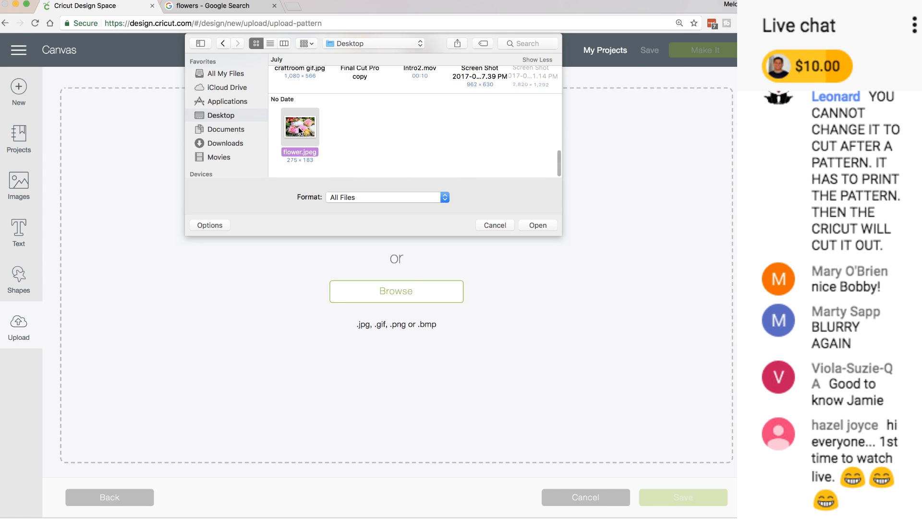
double_click(298, 129)
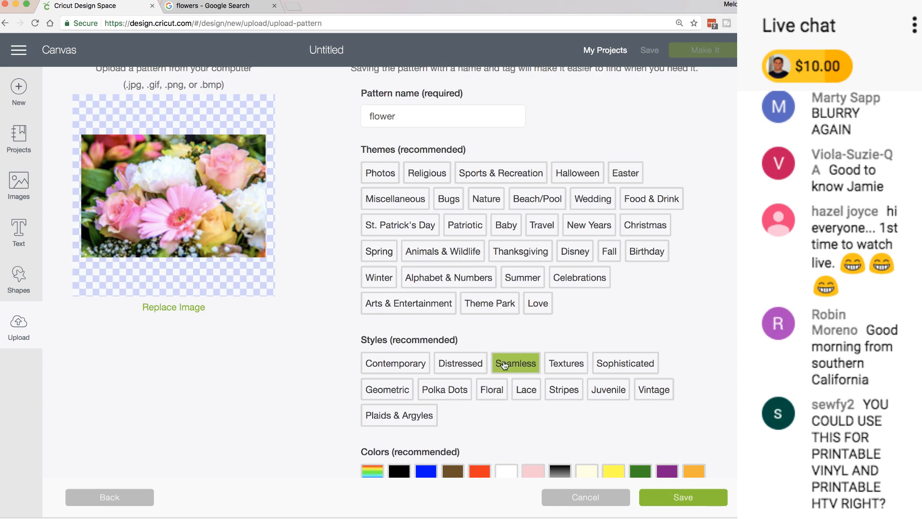
Step: Tag the flower pattern with the Floral style, save it, and return to the blank canvas
click(492, 390)
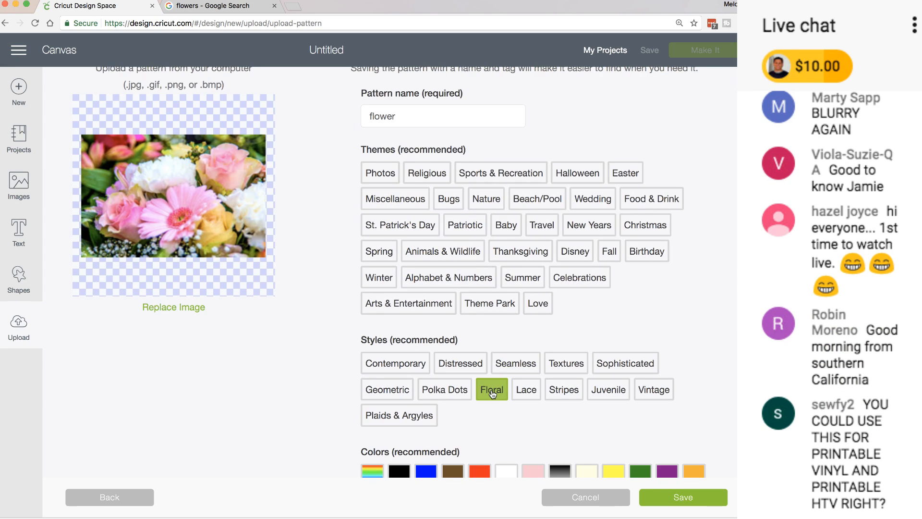
click(680, 499)
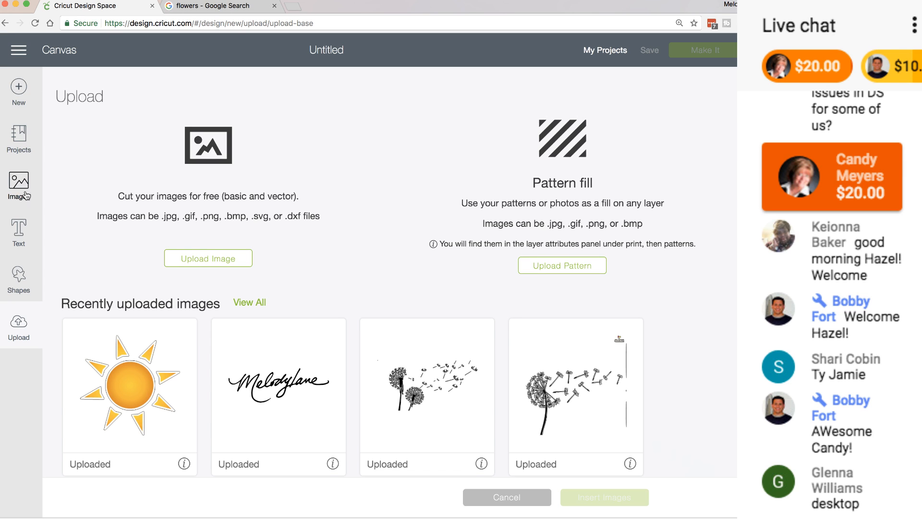
click(19, 324)
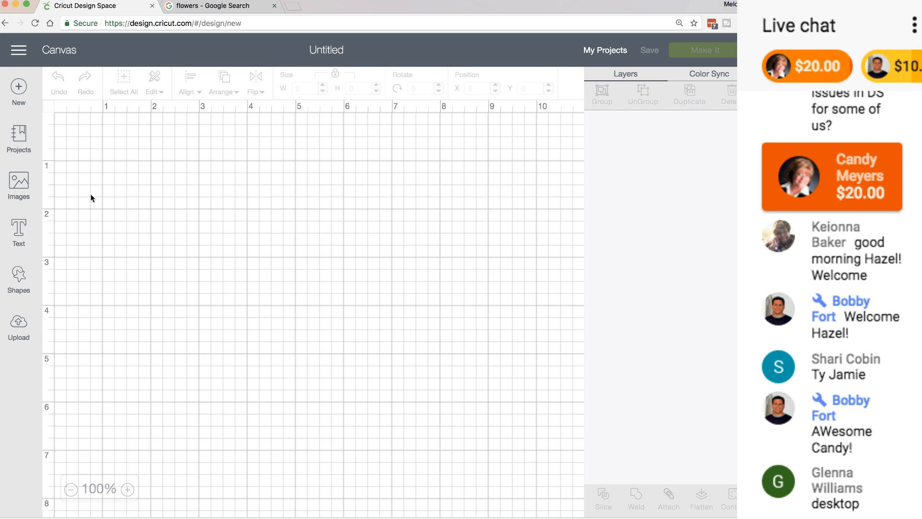
scroll(96, 198, down, 1)
scroll(96, 196, up, 1)
Step: Open the image library and search it for "make"
click(23, 187)
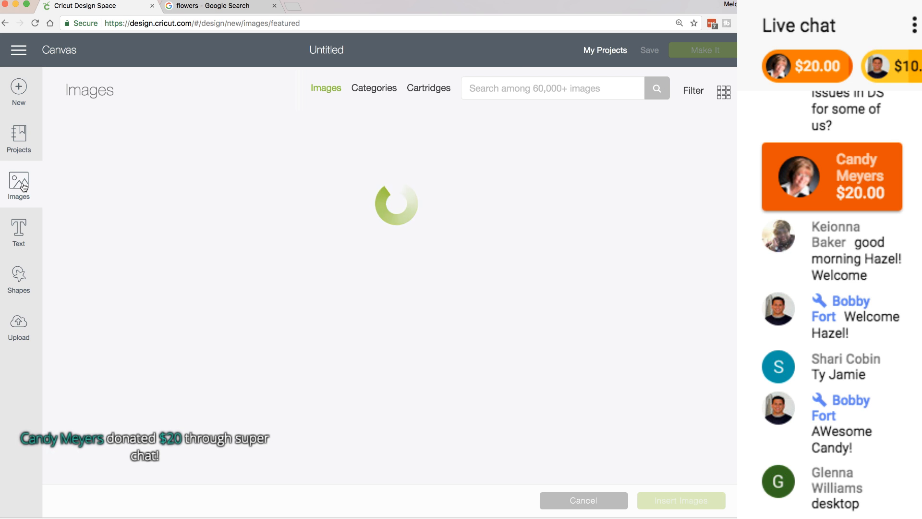
click(521, 86)
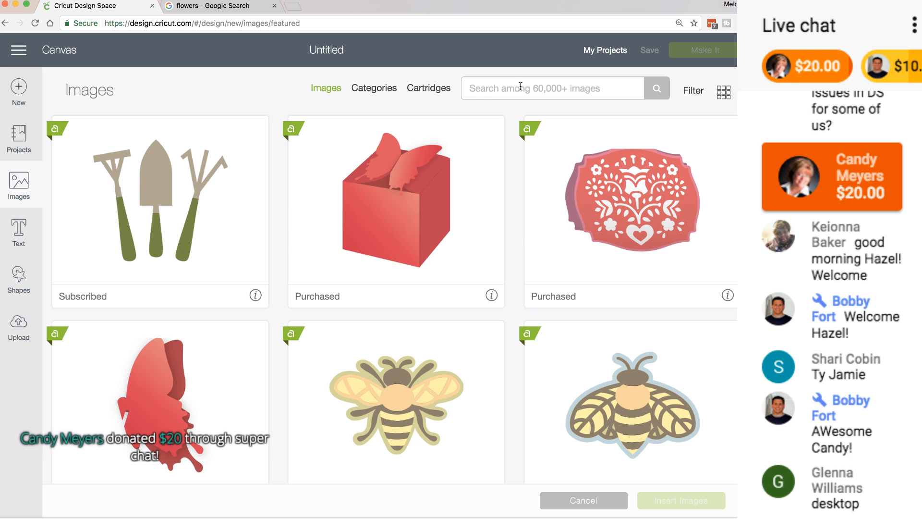
text(make)
key(Return)
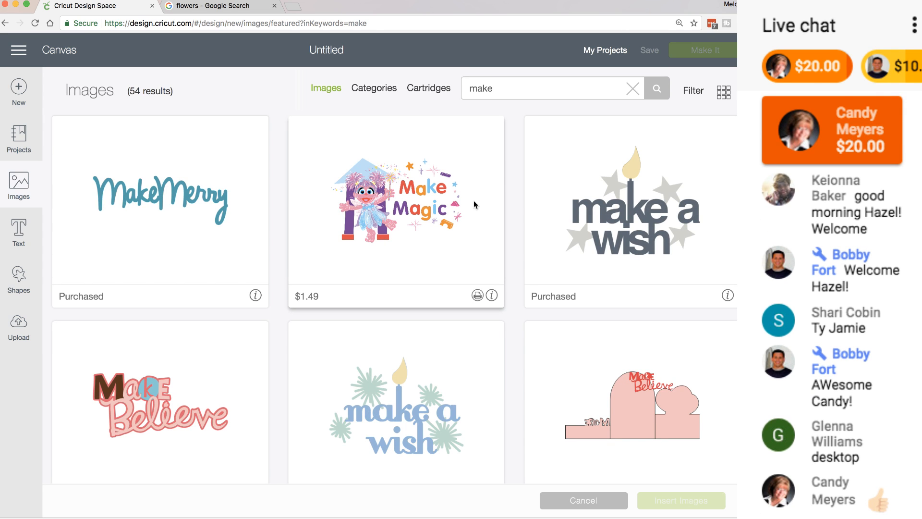
Step: Find the "Make Something You Love" lettering with the red heart among the results and insert it on the canvas
scroll(494, 271, down, 10)
scroll(494, 274, down, 6)
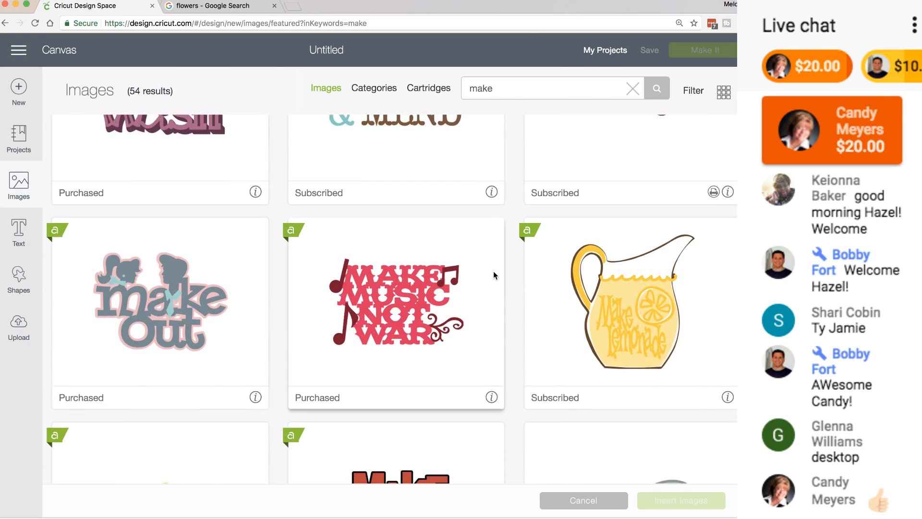
scroll(493, 271, up, 9)
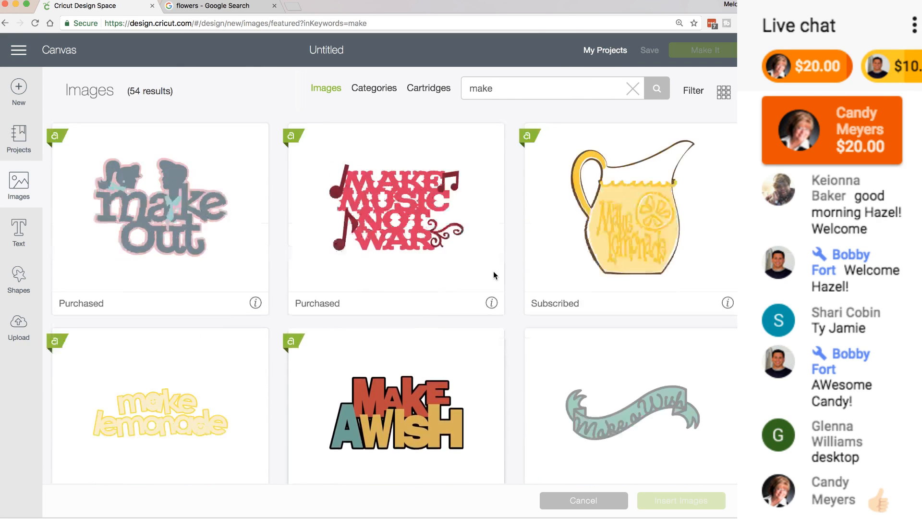
scroll(494, 275, up, 6)
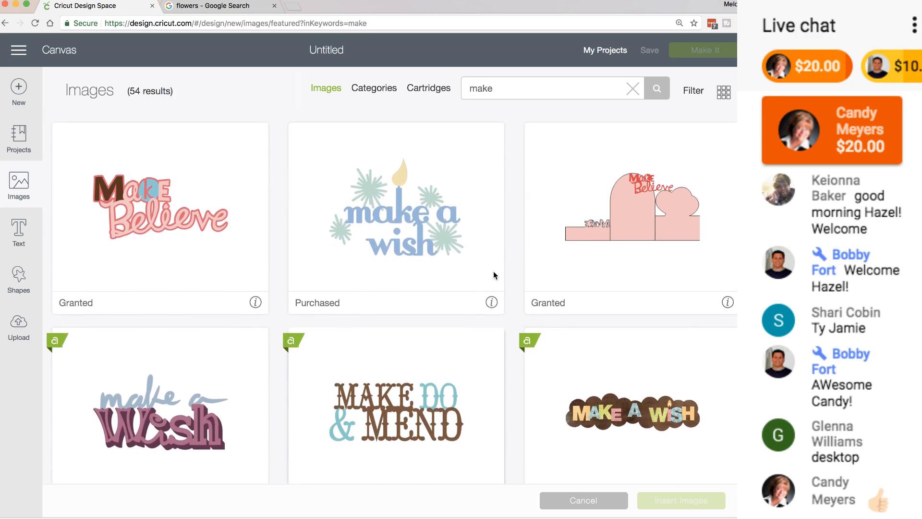
scroll(494, 275, down, 5)
scroll(494, 275, down, 15)
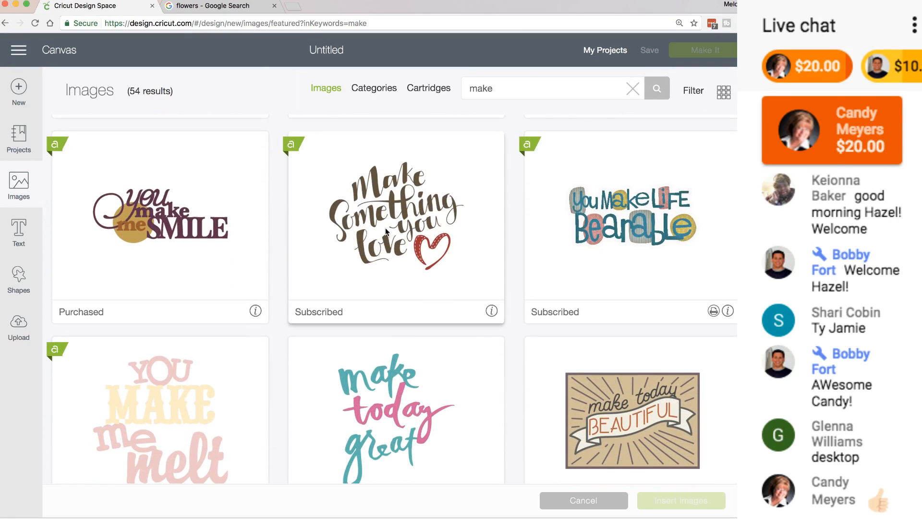
click(382, 248)
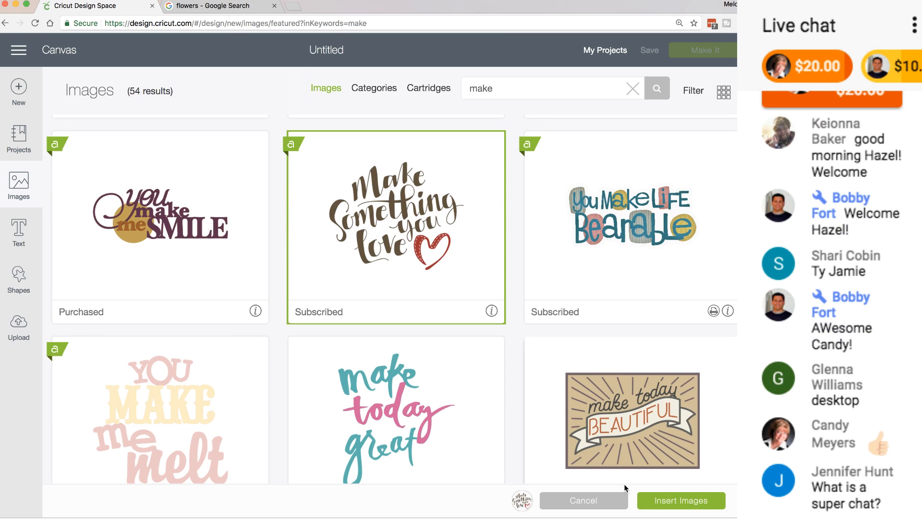
click(680, 502)
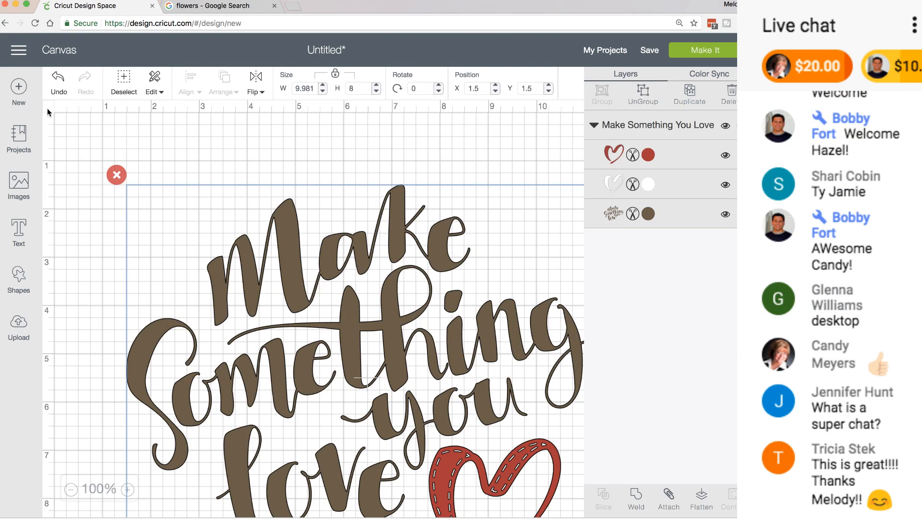
Step: Move the "Make Something You Love" design to about X 0.833, Y 0.444 and ungroup it into separate layers
drag(357, 307, 325, 256)
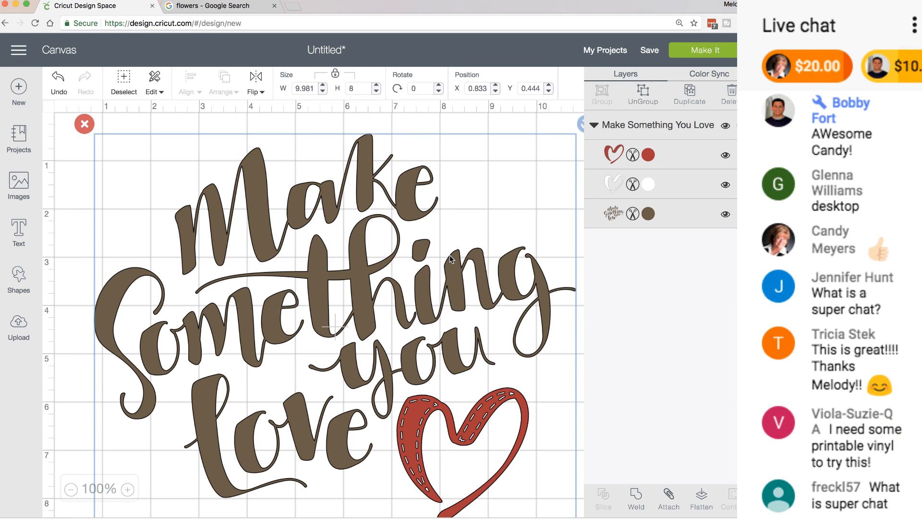
click(650, 97)
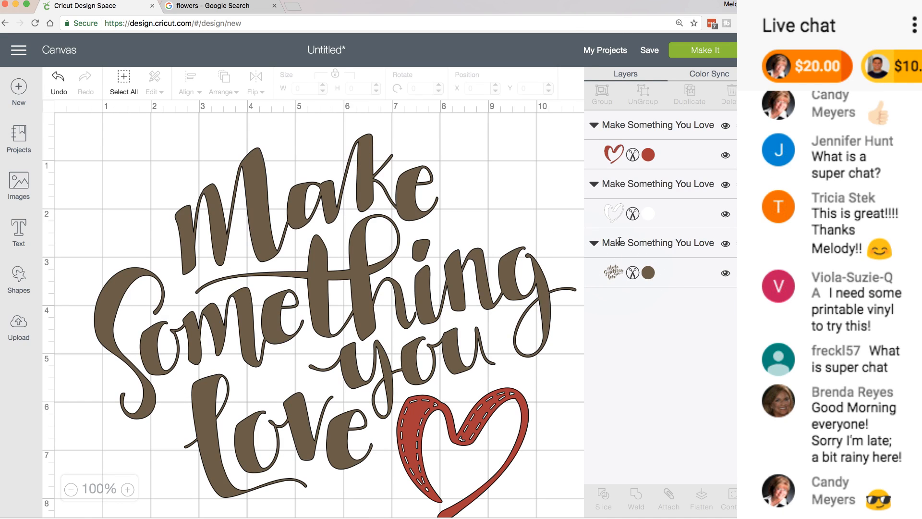
Step: Set the brown lettering layer to Print and fill it with the uploaded pink flower photo pattern
click(632, 274)
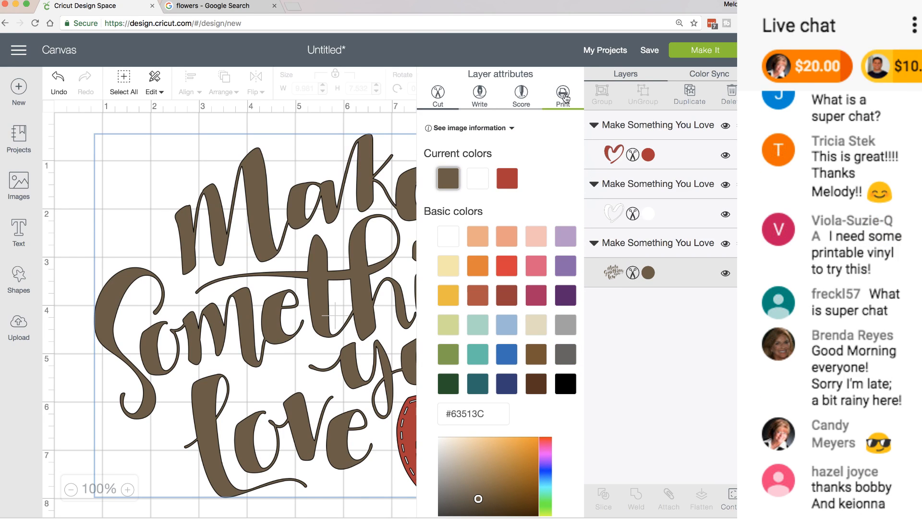
click(565, 96)
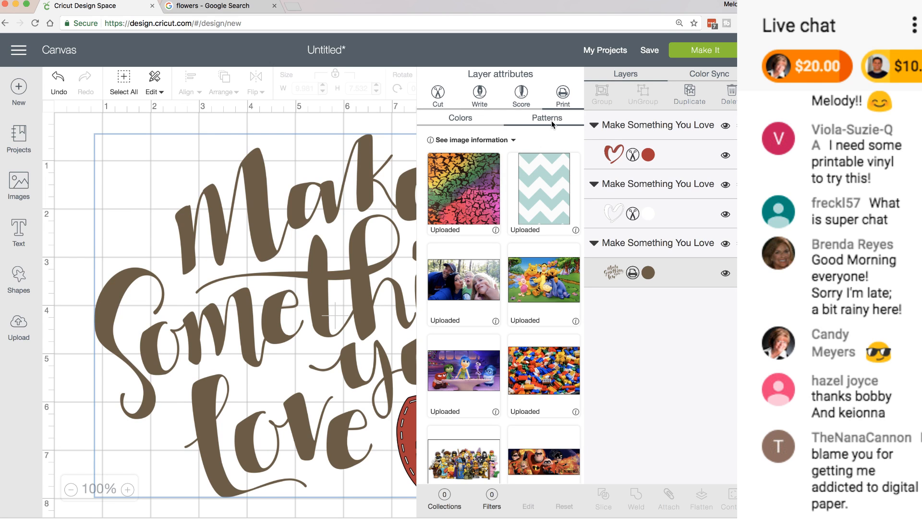
scroll(515, 267, down, 3)
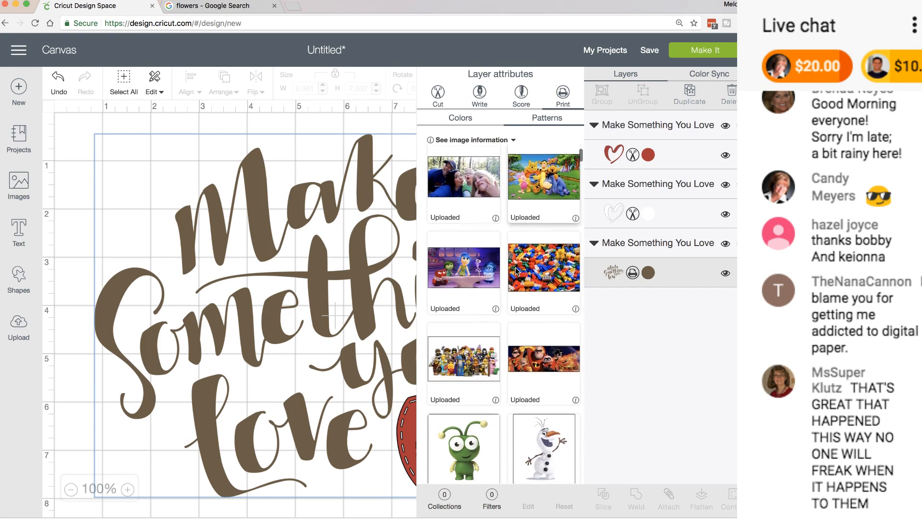
scroll(515, 267, down, 5)
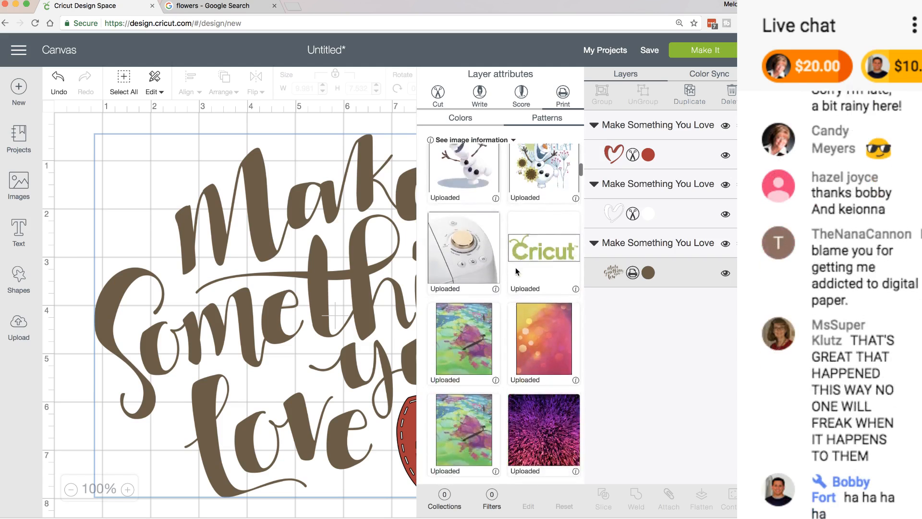
scroll(515, 267, down, 7)
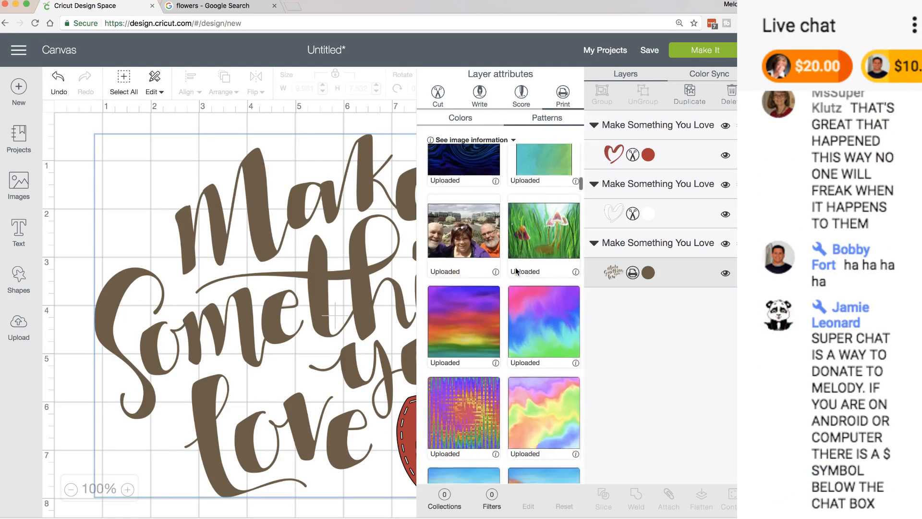
scroll(516, 271, down, 10)
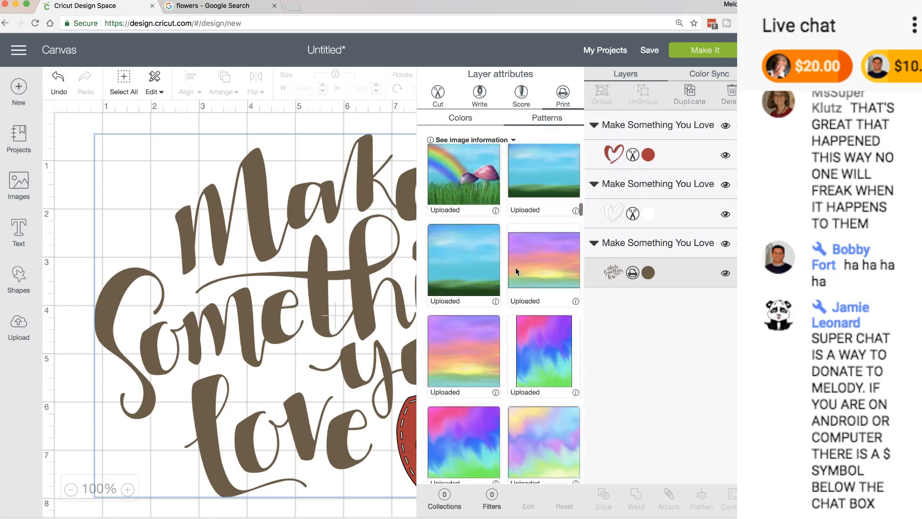
scroll(516, 269, down, 10)
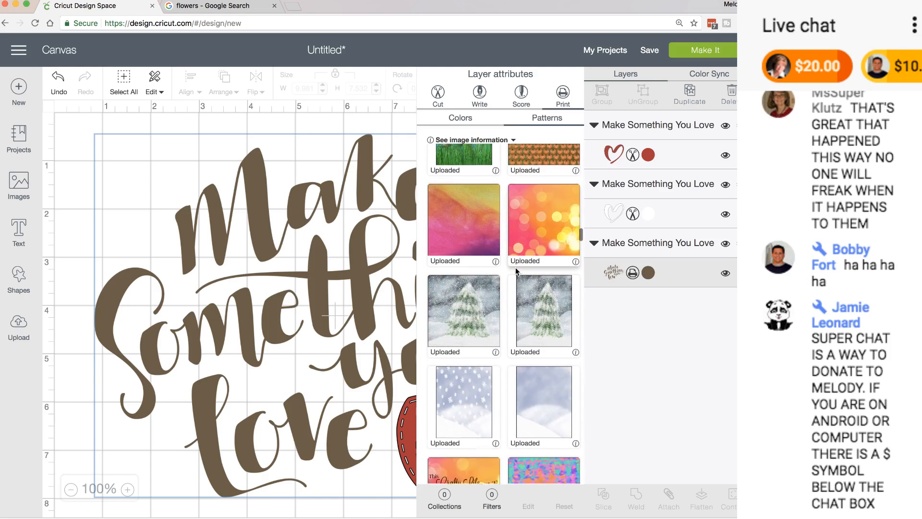
scroll(514, 267, down, 10)
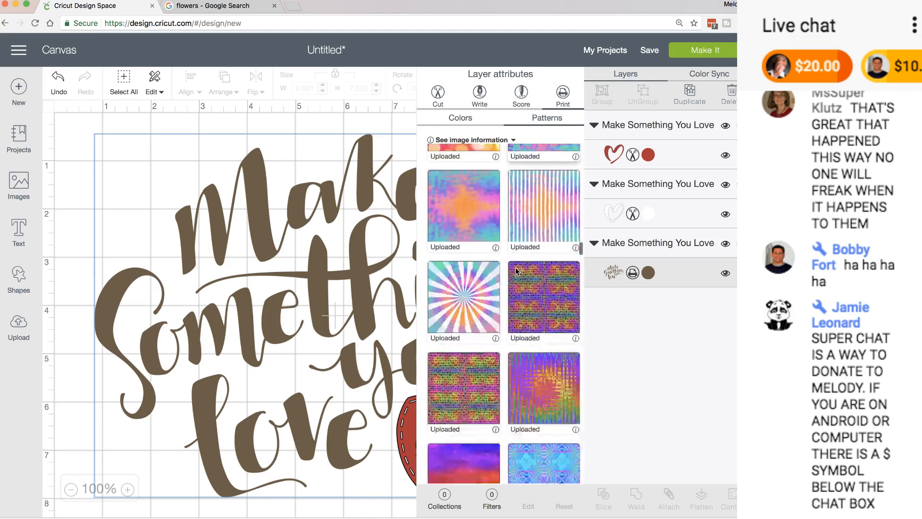
scroll(516, 272, down, 10)
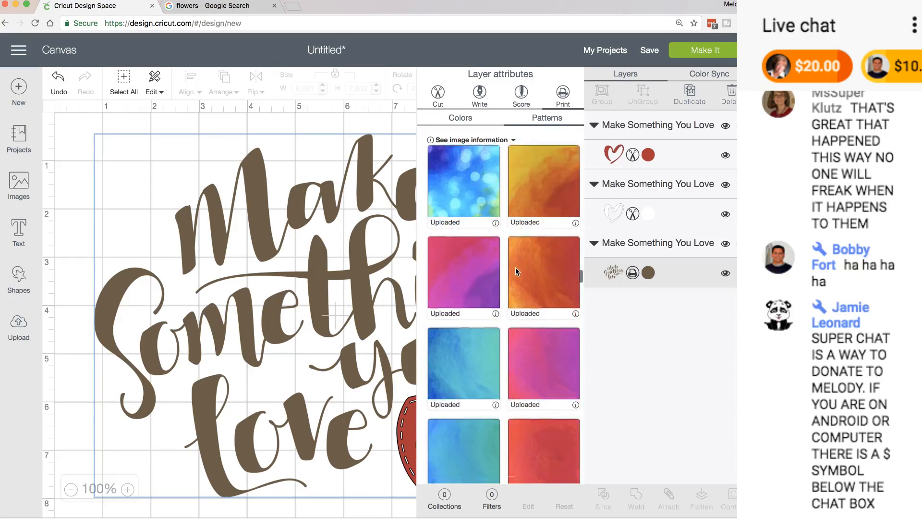
scroll(515, 272, down, 10)
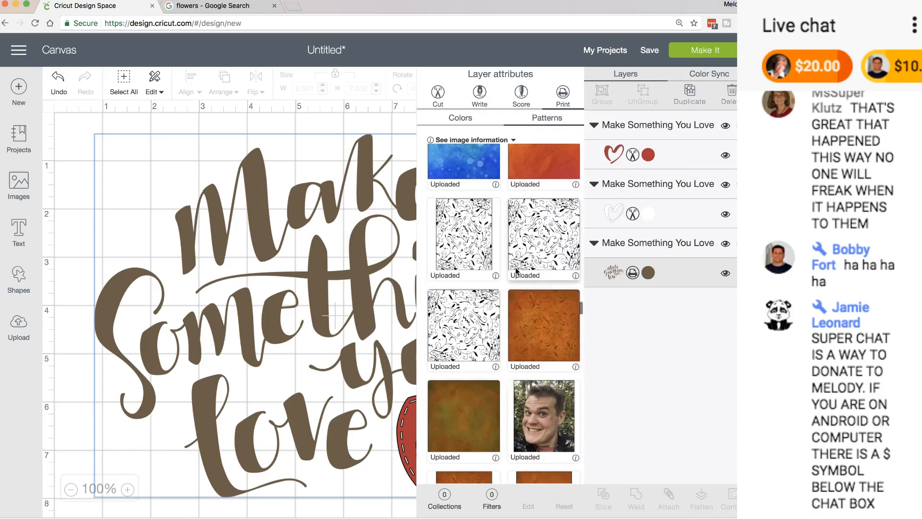
scroll(516, 271, down, 8)
scroll(516, 272, up, 4)
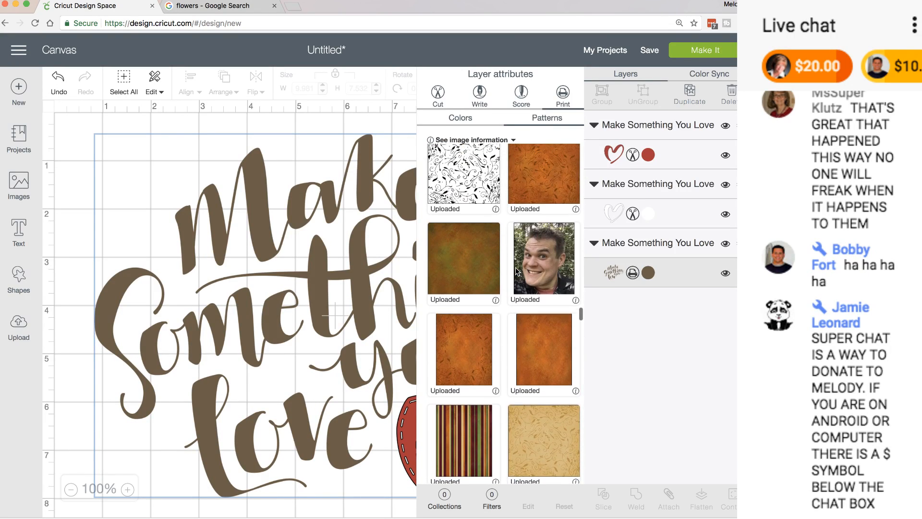
scroll(516, 272, down, 1)
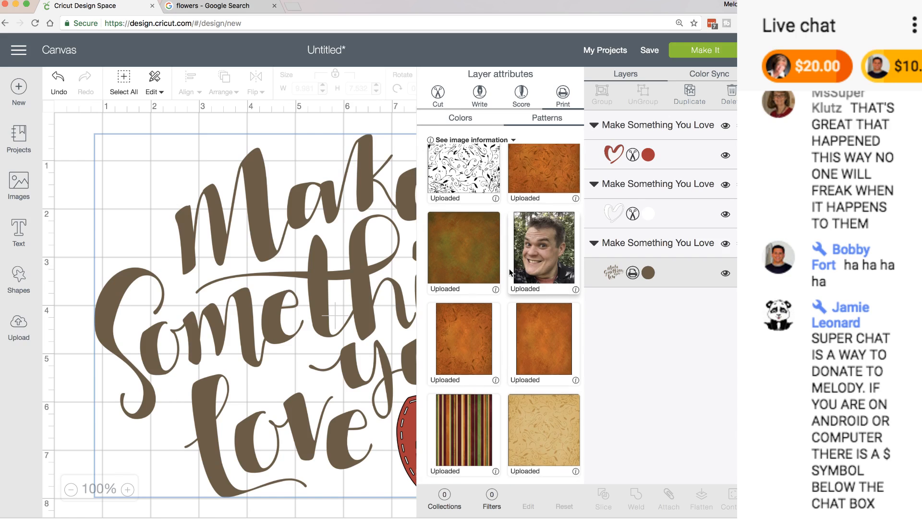
scroll(510, 272, down, 8)
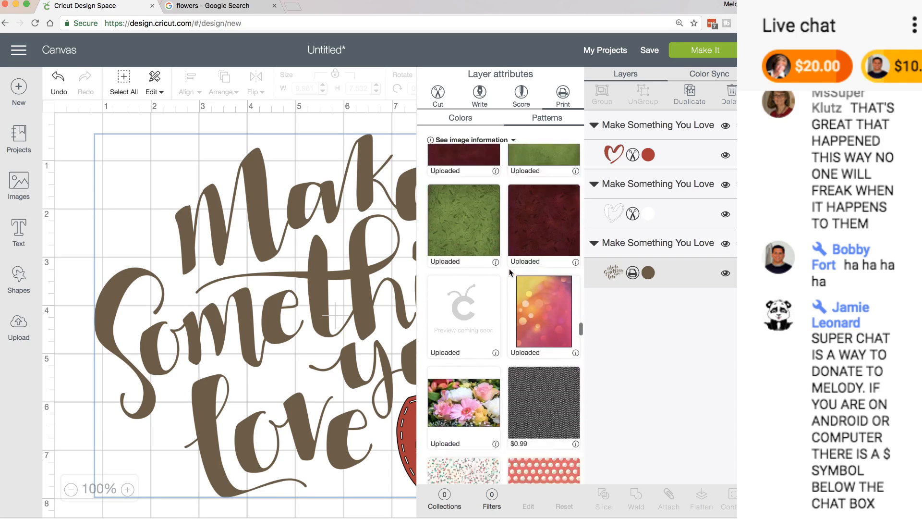
scroll(509, 269, down, 7)
scroll(510, 270, up, 4)
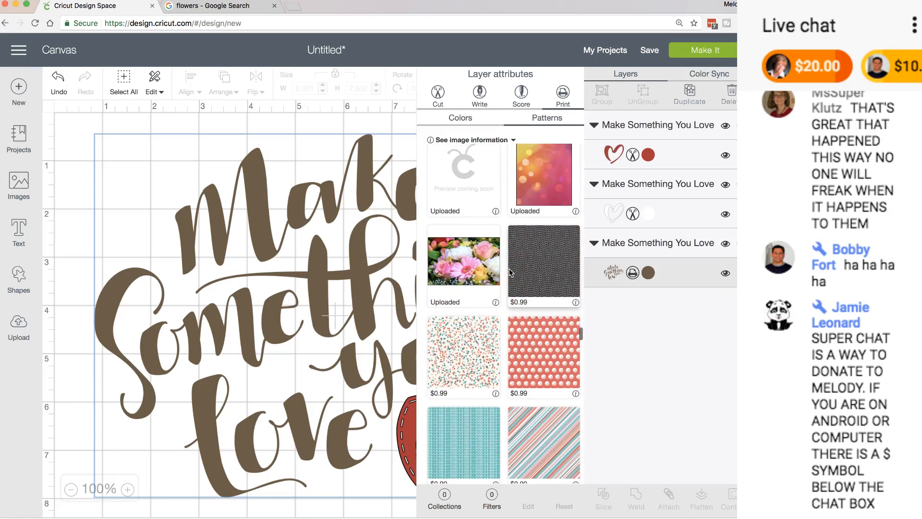
click(471, 273)
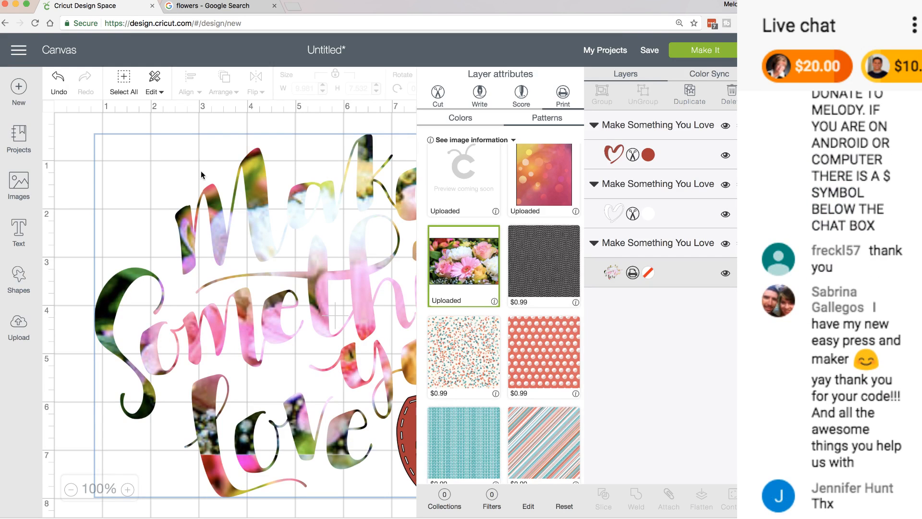
Step: Move the flower-filled lettering to about X 0.625, Y 0.125 and set its pattern scale to 139
click(175, 154)
drag(312, 258, 301, 241)
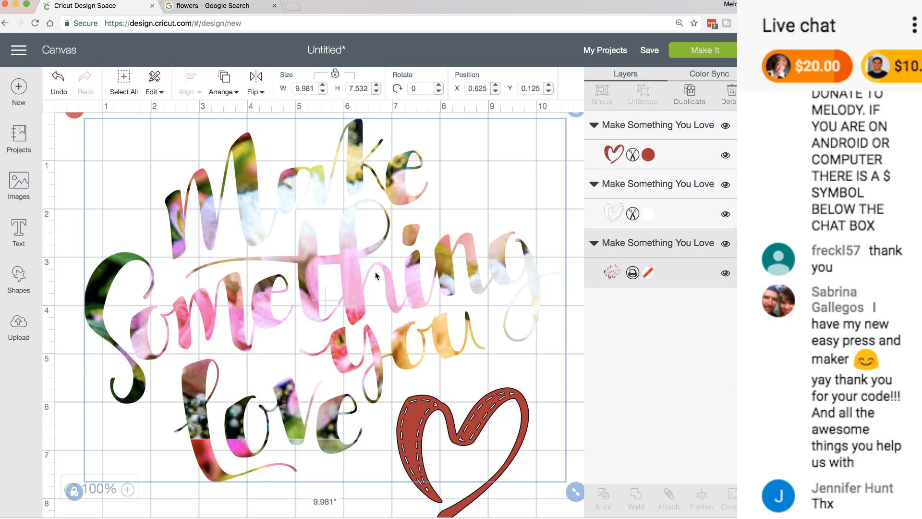
click(633, 274)
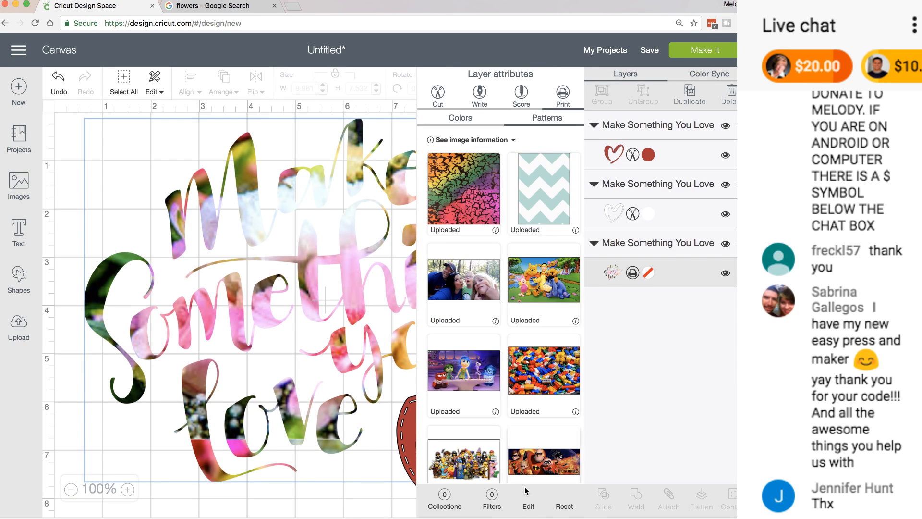
click(528, 506)
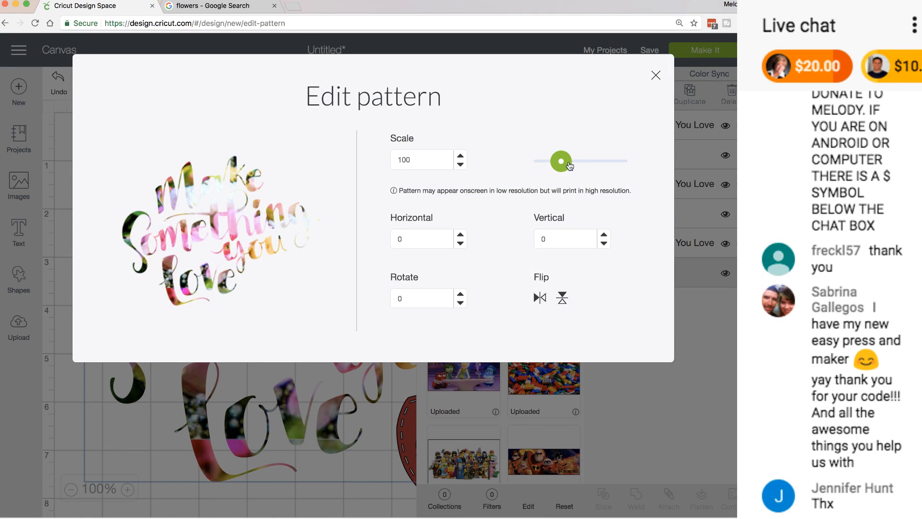
click(570, 165)
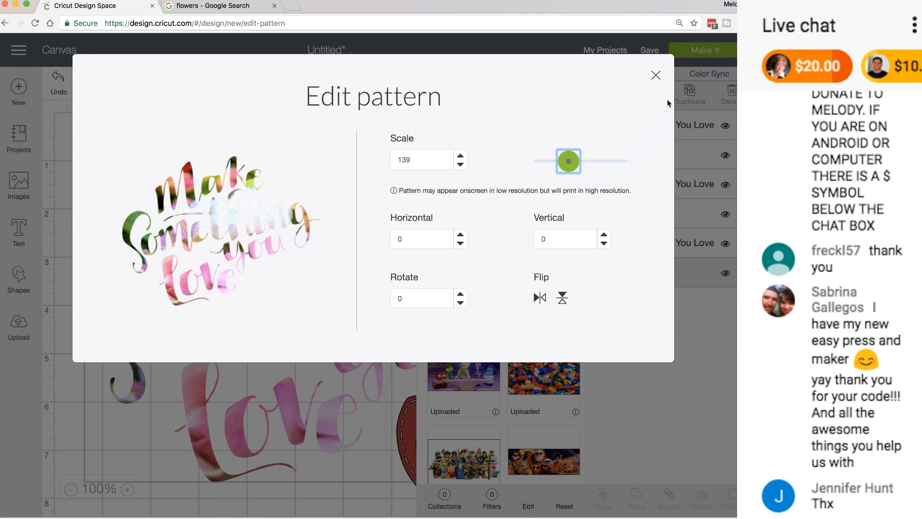
click(656, 76)
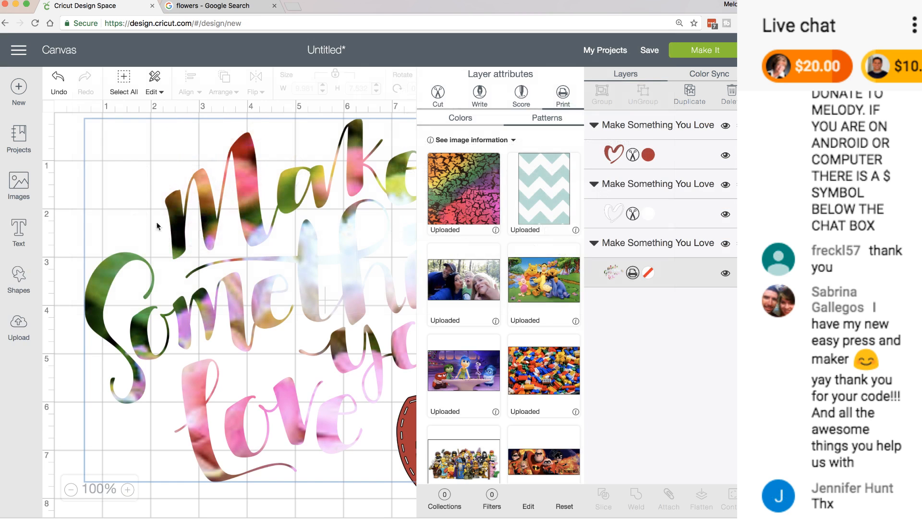
Step: Insert a square, unlock its proportions, and stretch it over the design to about 10.292 by 8.222 at X 0.25, Y 0
click(19, 276)
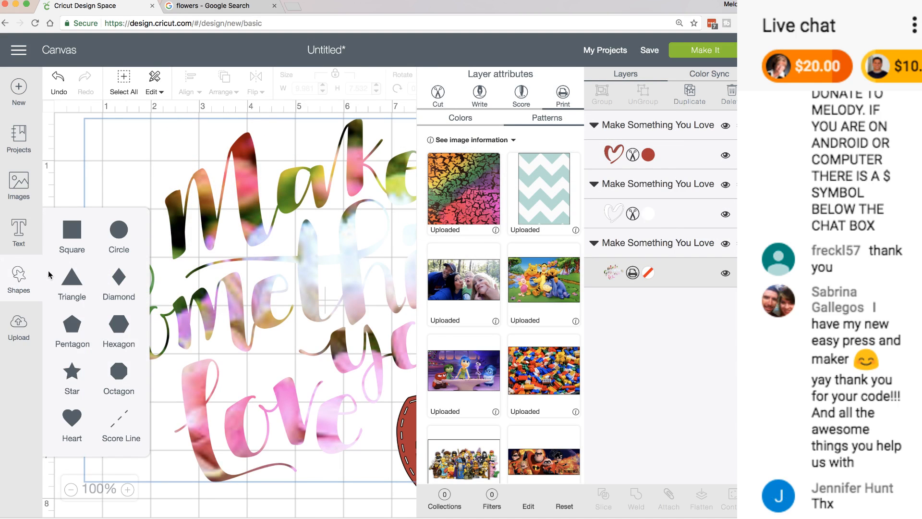
click(74, 238)
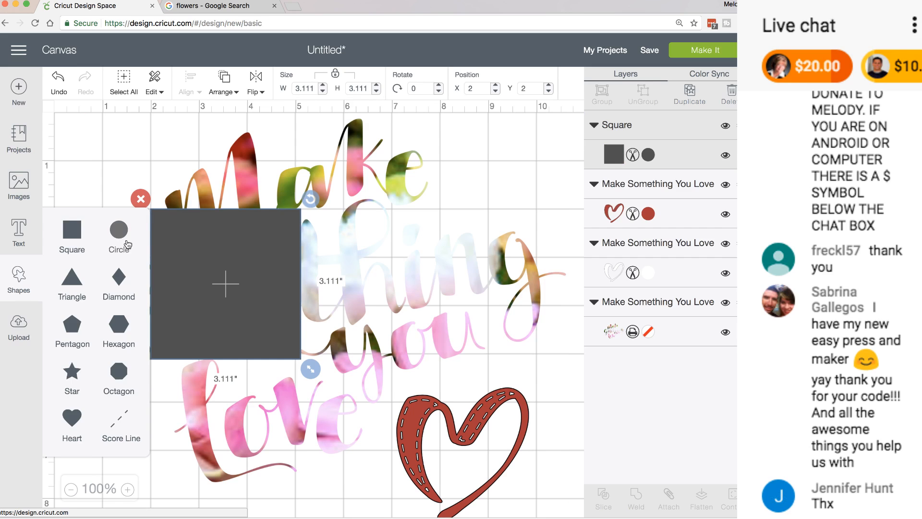
click(167, 229)
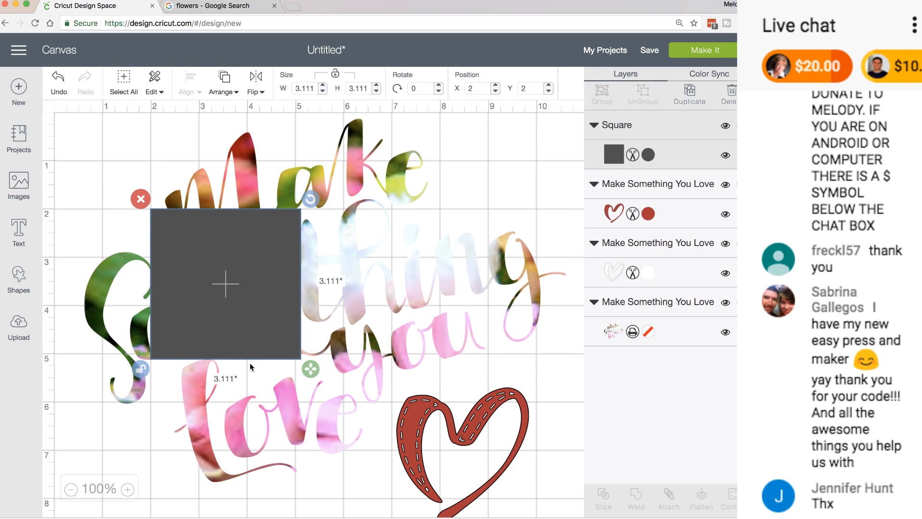
drag(312, 368, 581, 497)
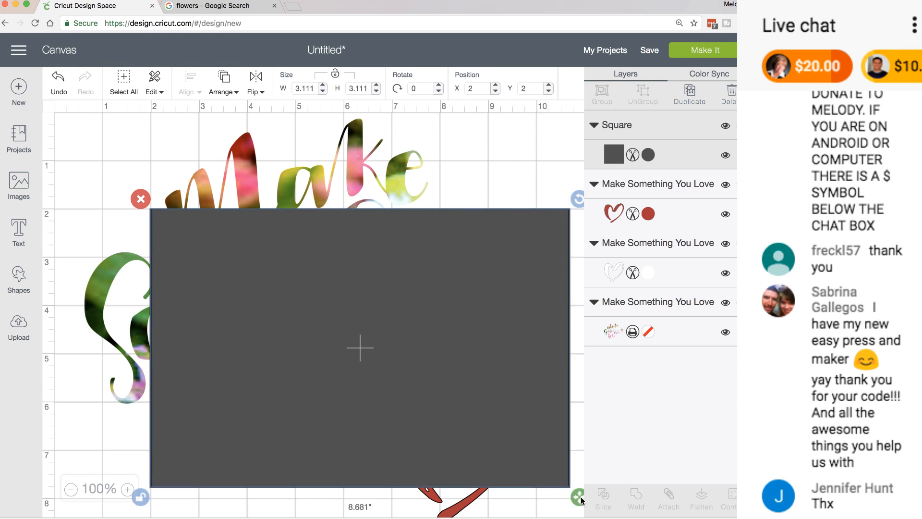
drag(460, 410, 333, 275)
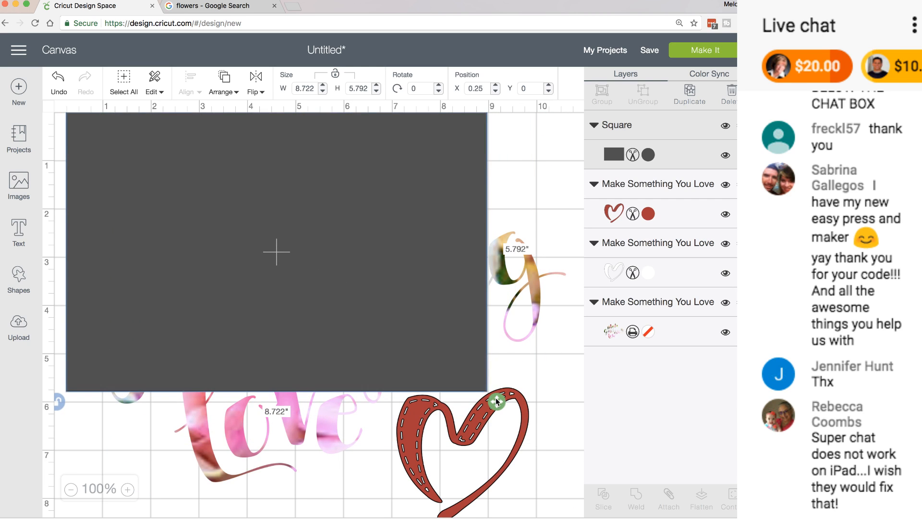
drag(510, 418, 569, 516)
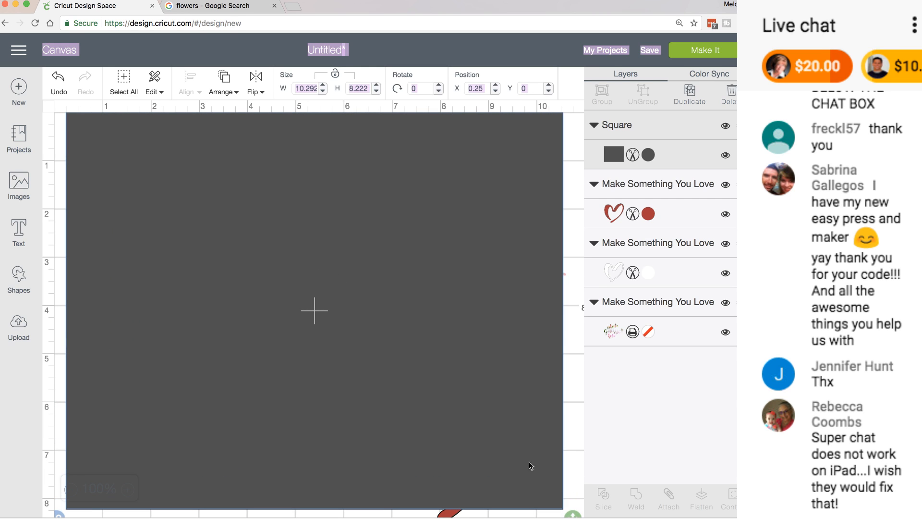
Step: Color the large rectangle black and send it to the back behind the lettering and heart
click(646, 155)
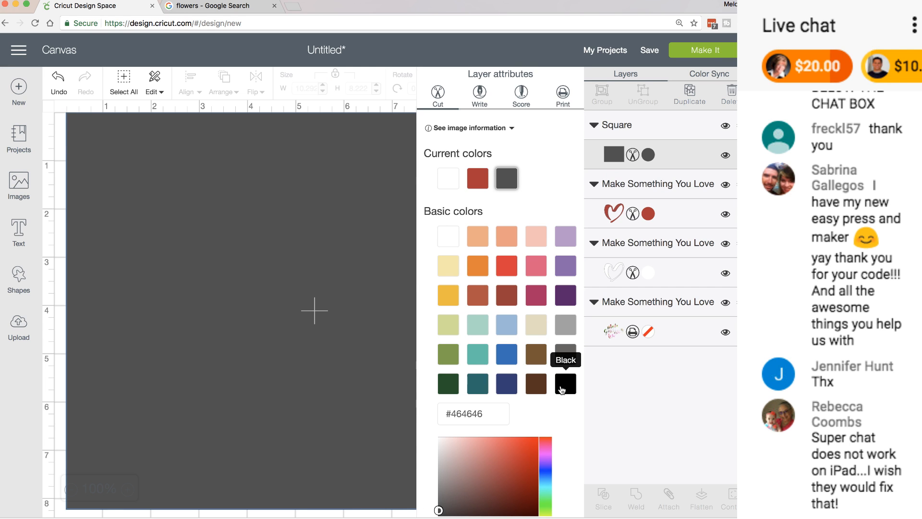
click(561, 389)
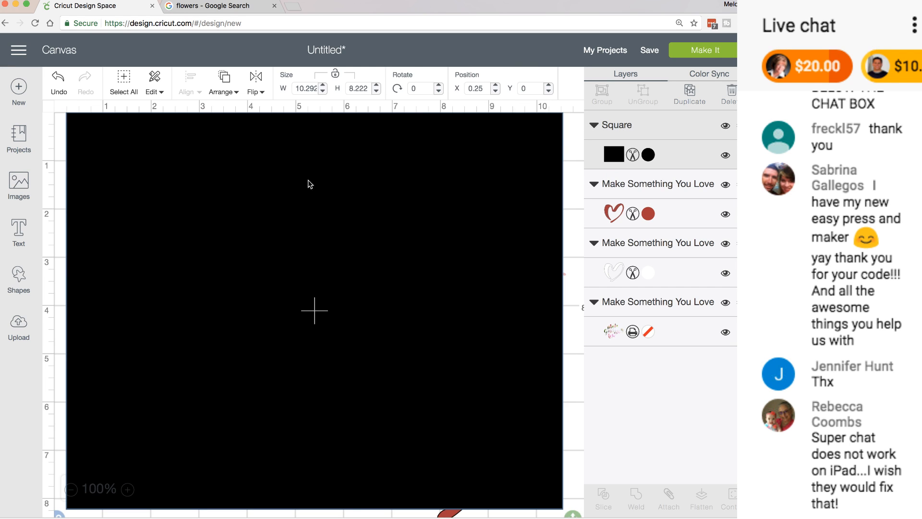
click(221, 84)
click(208, 118)
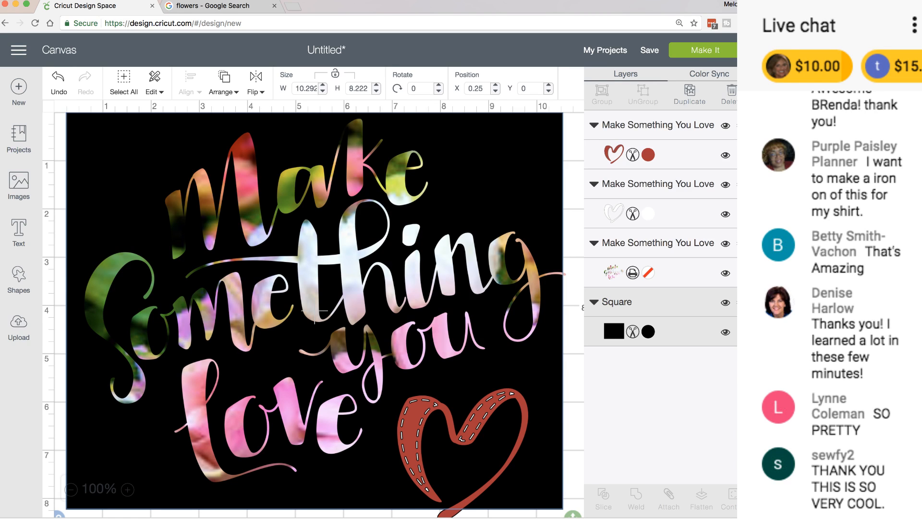
Step: Try Candy Crystal teal on the background rectangle, and settle on blue #1F66B1
click(651, 334)
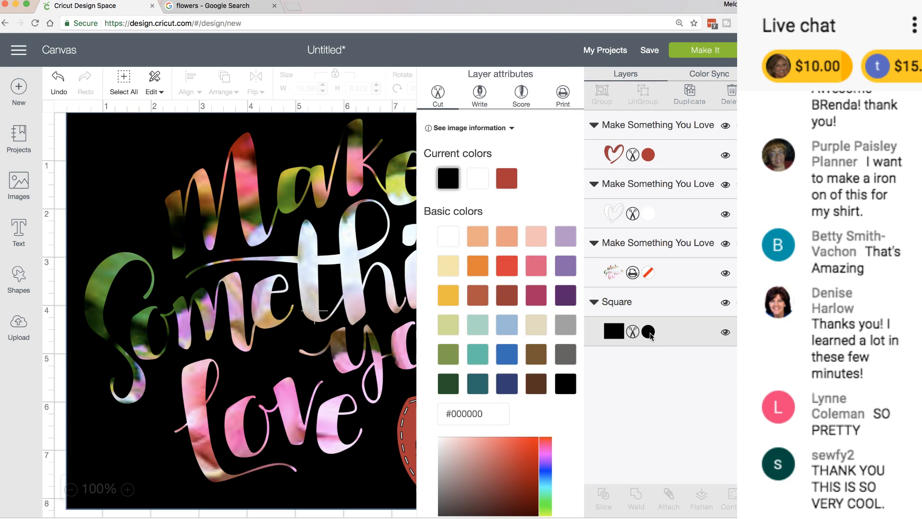
click(482, 358)
click(482, 358)
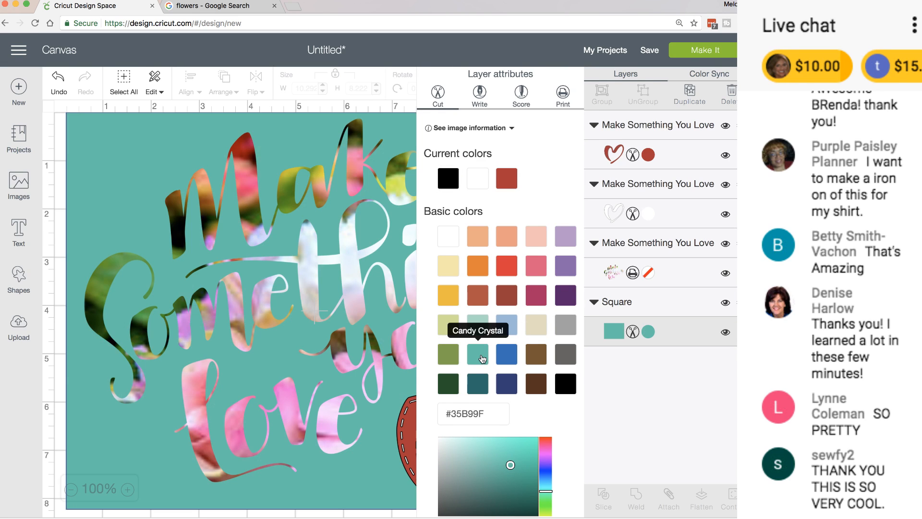
click(507, 359)
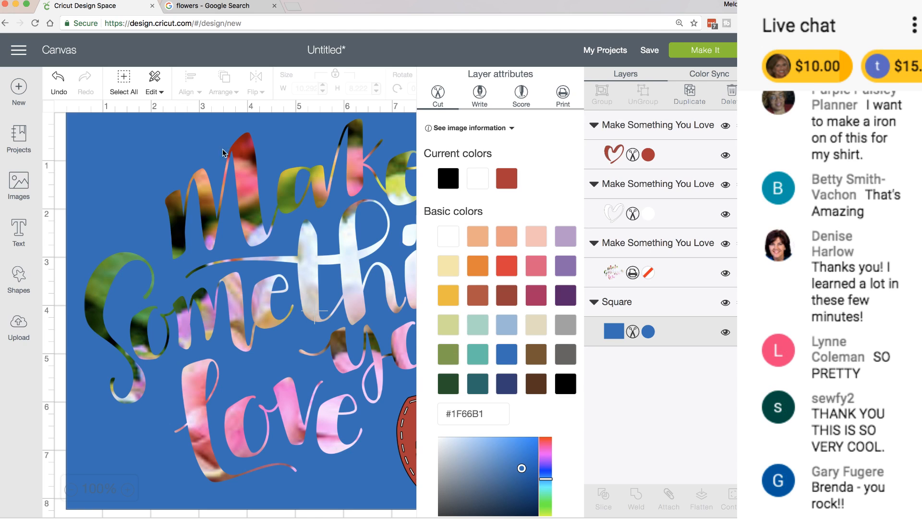
Step: Shift the lettering slightly down and to the right, and hide the blue background rectangle
click(214, 132)
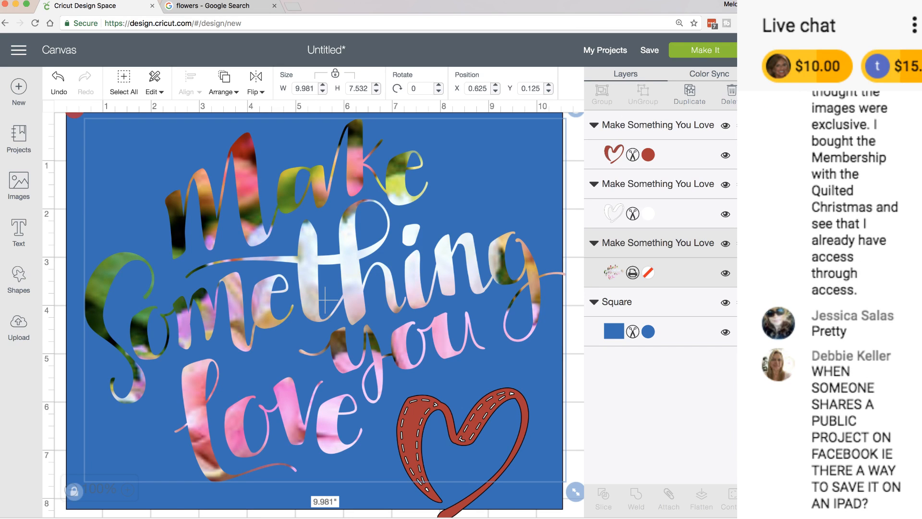
mouse_move(256, 201)
mouse_down()
mouse_move(267, 227)
mouse_move(260, 215)
mouse_up()
click(648, 332)
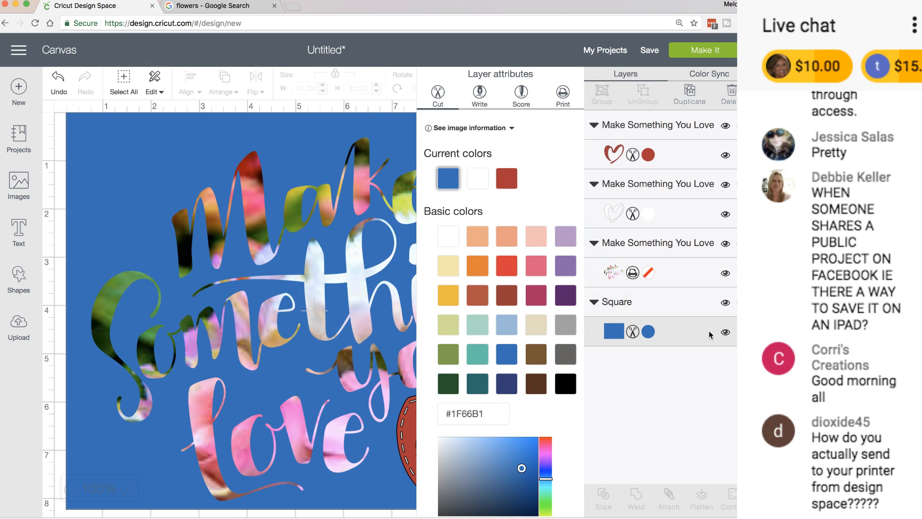
click(725, 334)
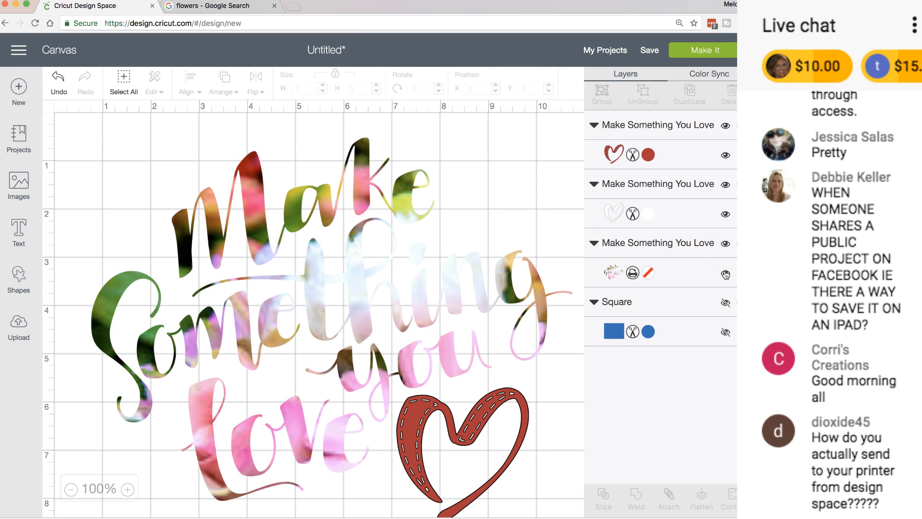
Step: Hide the patterned lettering, the red heart and the white heart layers
click(725, 273)
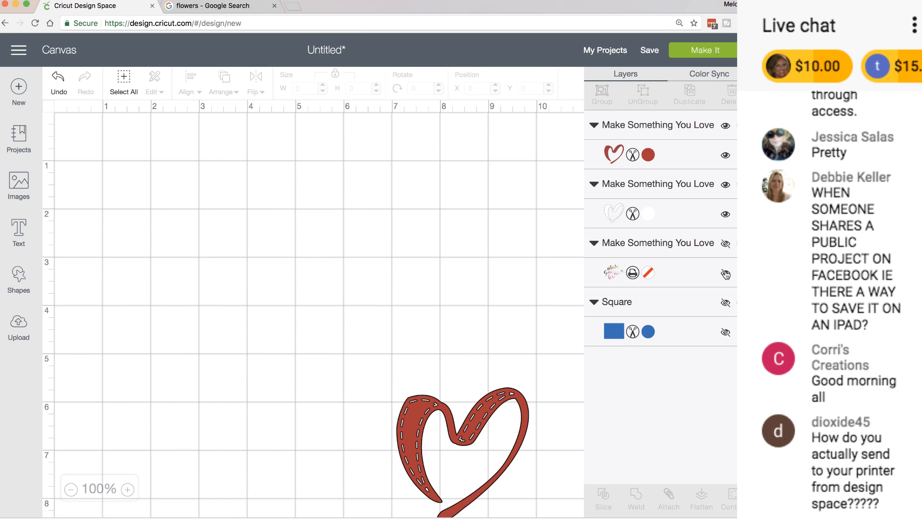
click(726, 153)
click(726, 125)
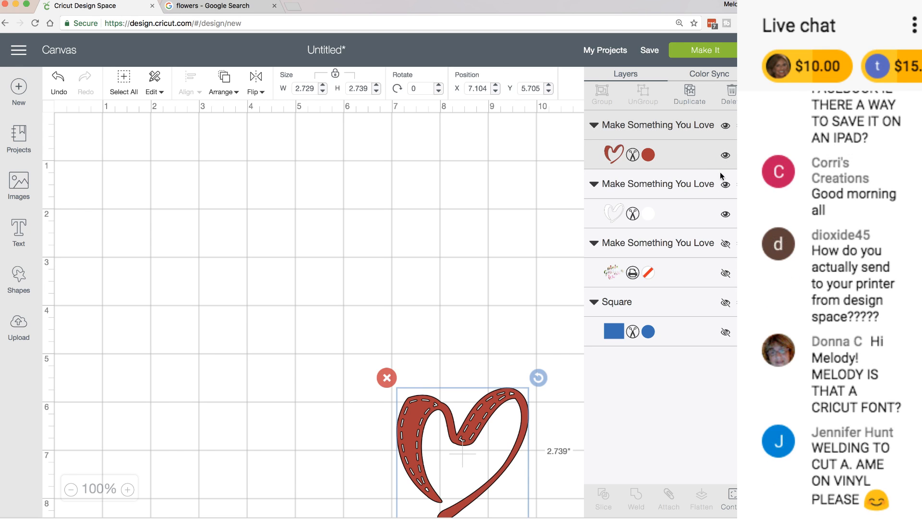
click(725, 125)
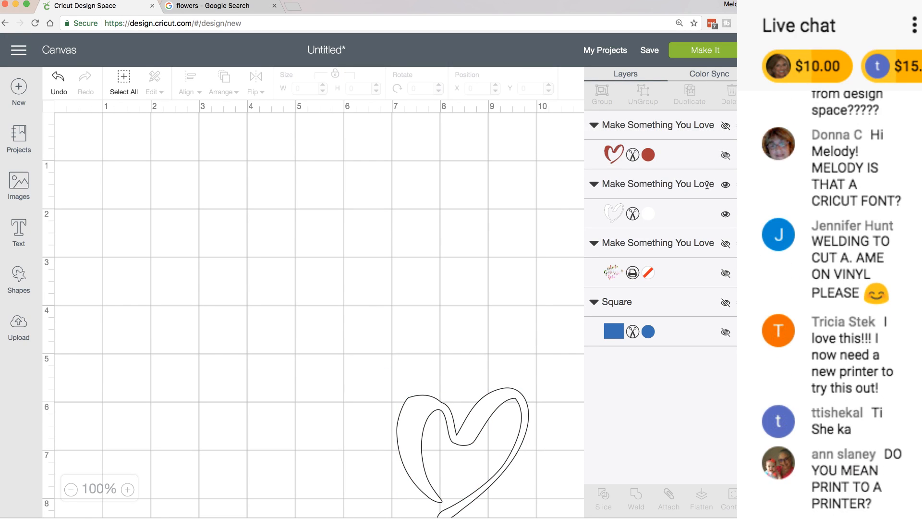
click(727, 212)
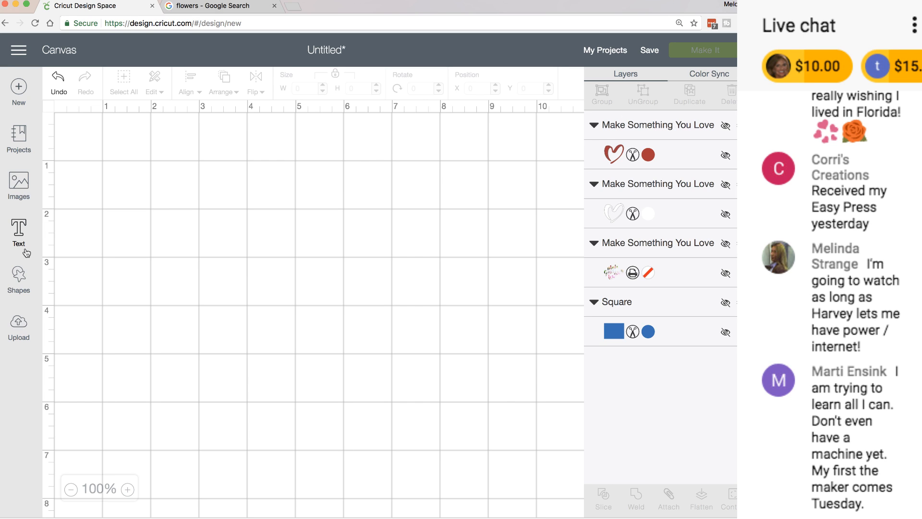
Step: Insert a score line, move it to about X 2.194, Y 1.292, and shorten it to about 1.653
click(19, 286)
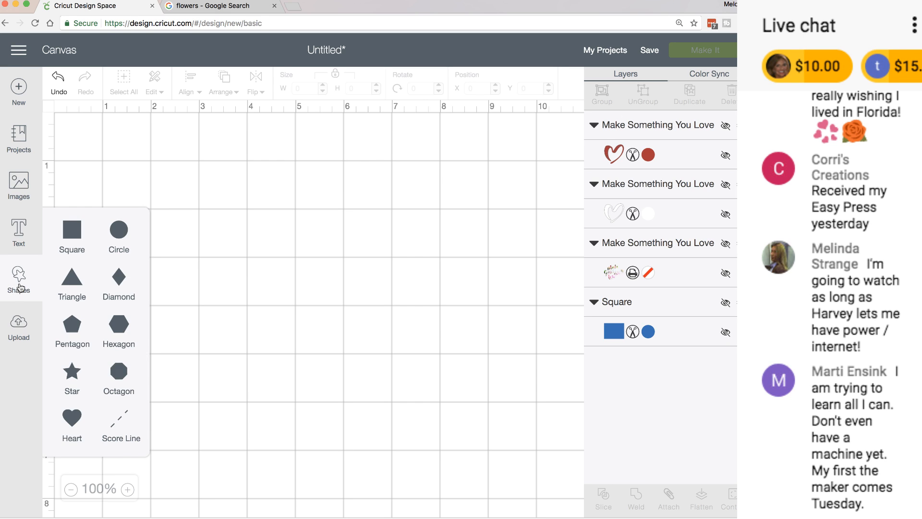
click(131, 416)
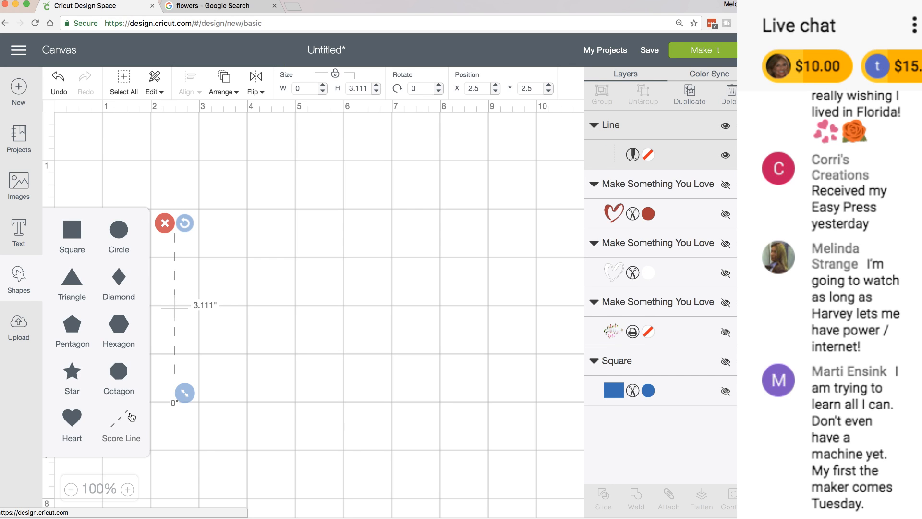
drag(178, 286, 159, 227)
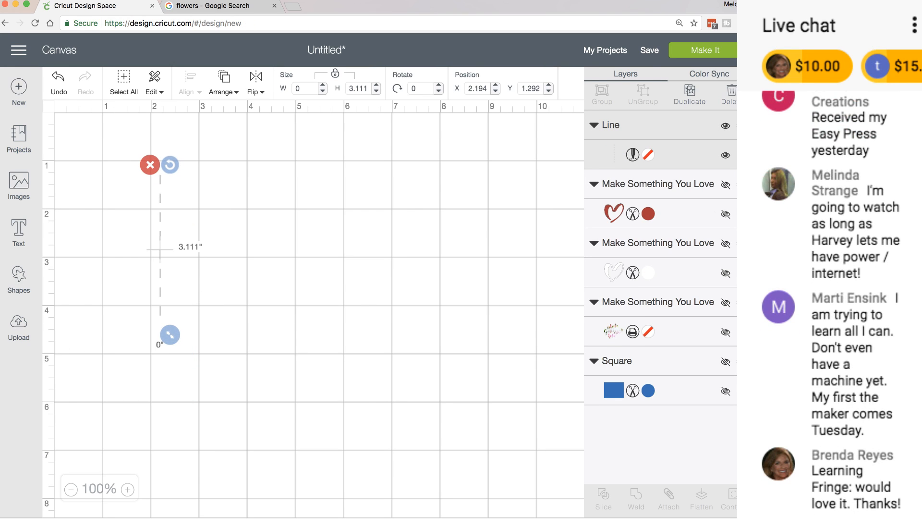
drag(171, 335, 158, 261)
Step: Duplicate the score line four times
click(690, 92)
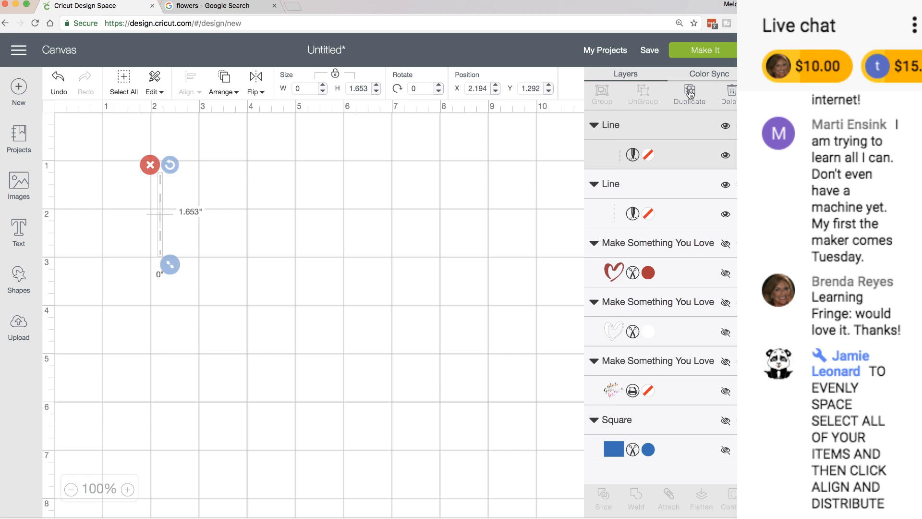
click(690, 92)
click(689, 93)
click(690, 92)
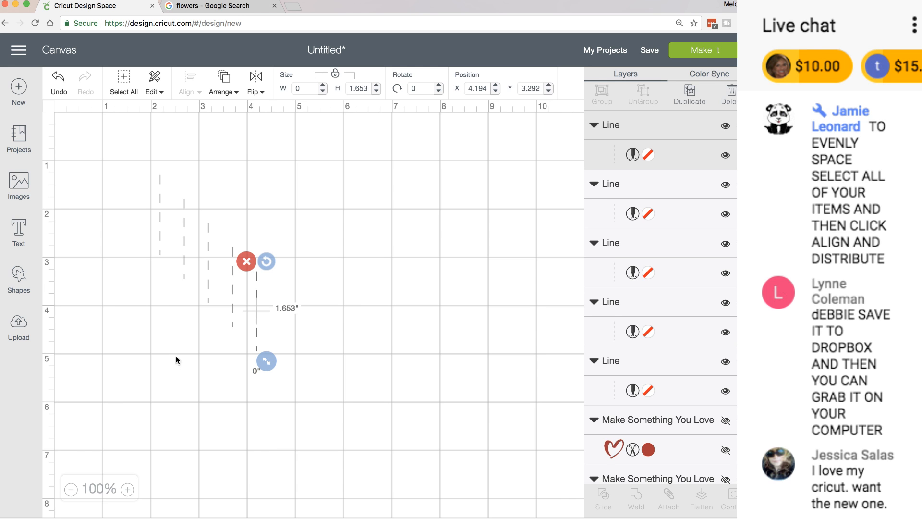
Step: Move the score lines into a loose side-by-side row, placing the last one at about X 3.611, Y 1.278
drag(185, 235, 186, 220)
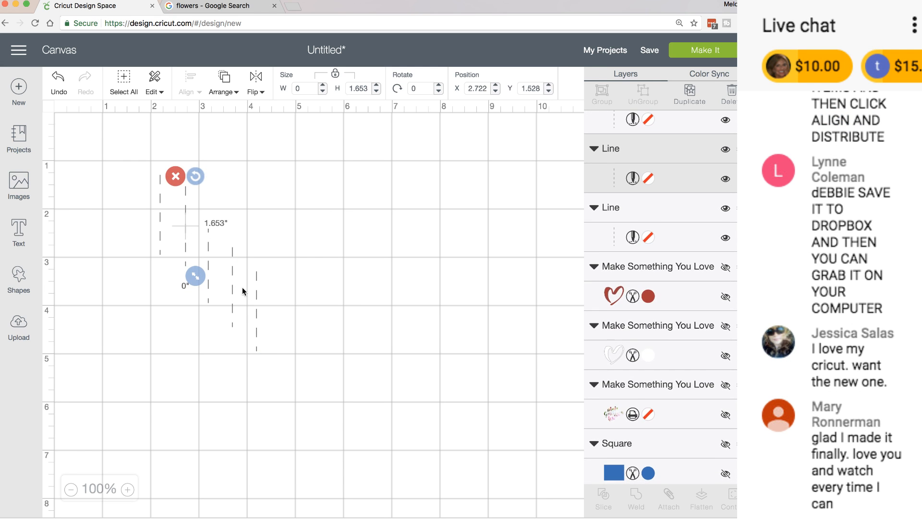
drag(254, 298, 259, 212)
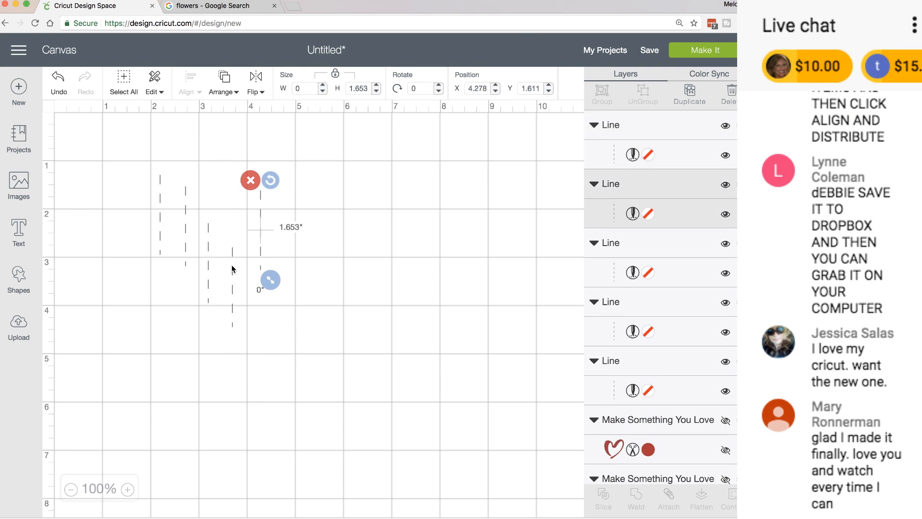
drag(231, 268, 174, 210)
drag(206, 239, 175, 214)
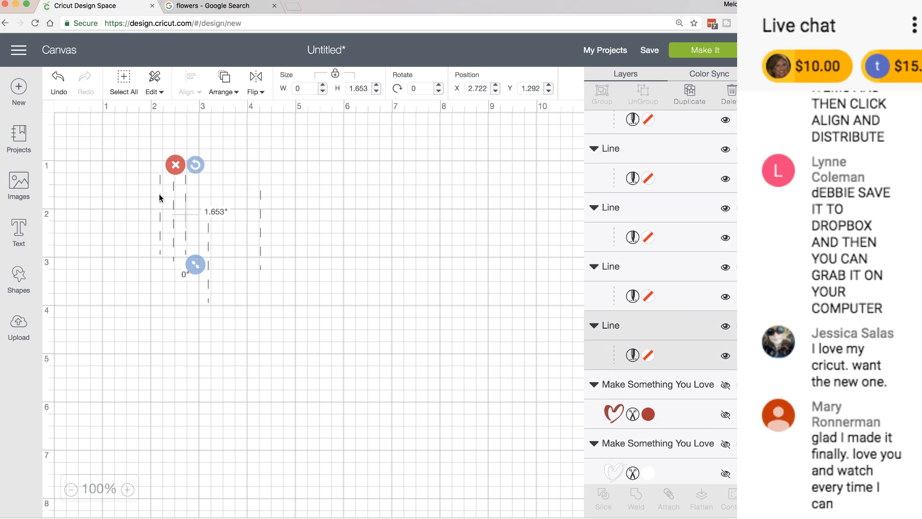
drag(159, 194, 187, 190)
drag(210, 224, 201, 179)
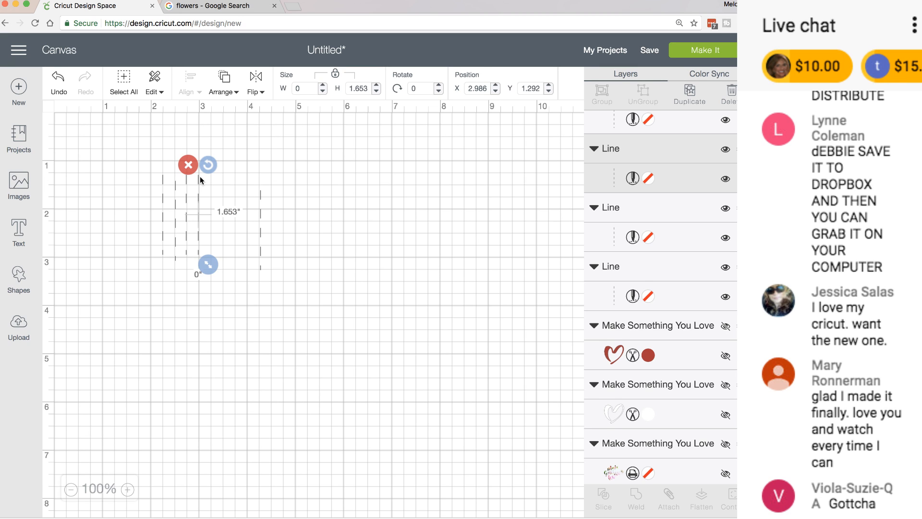
drag(261, 203, 230, 191)
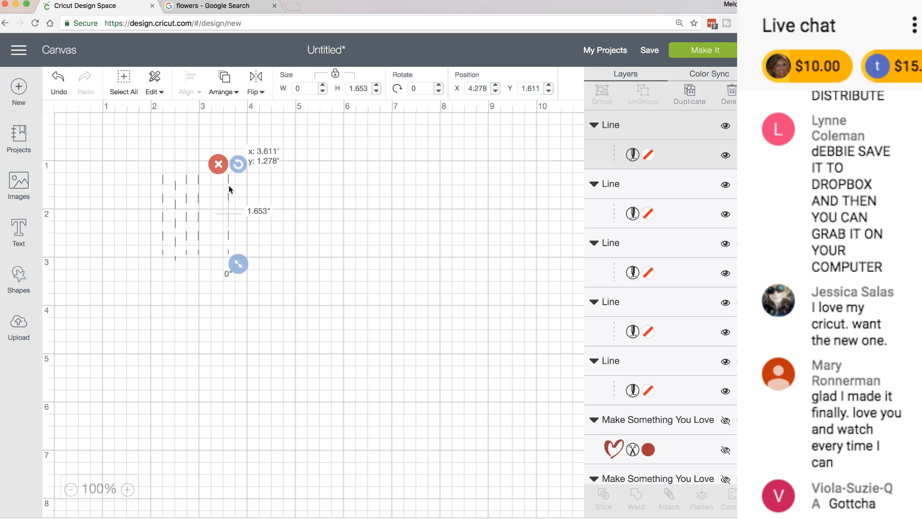
Step: Hide the canvas gridlines and move the last score line closer to the others, at about Y 0.861
click(51, 111)
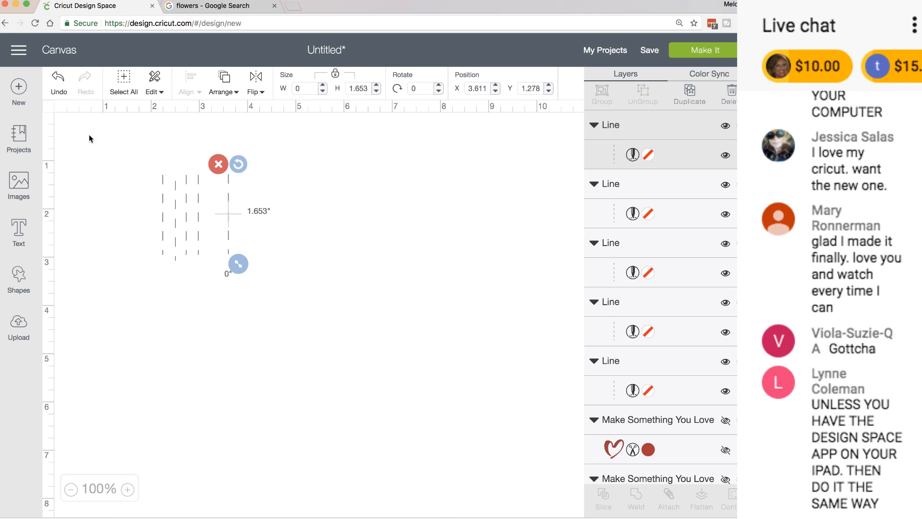
click(276, 194)
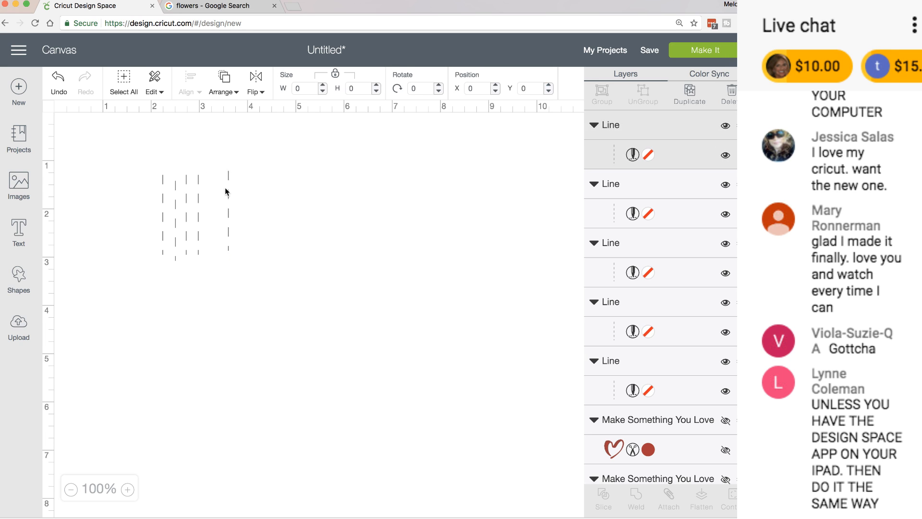
mouse_move(226, 191)
mouse_down()
mouse_move(209, 185)
mouse_move(252, 195)
mouse_move(215, 186)
mouse_up()
click(349, 220)
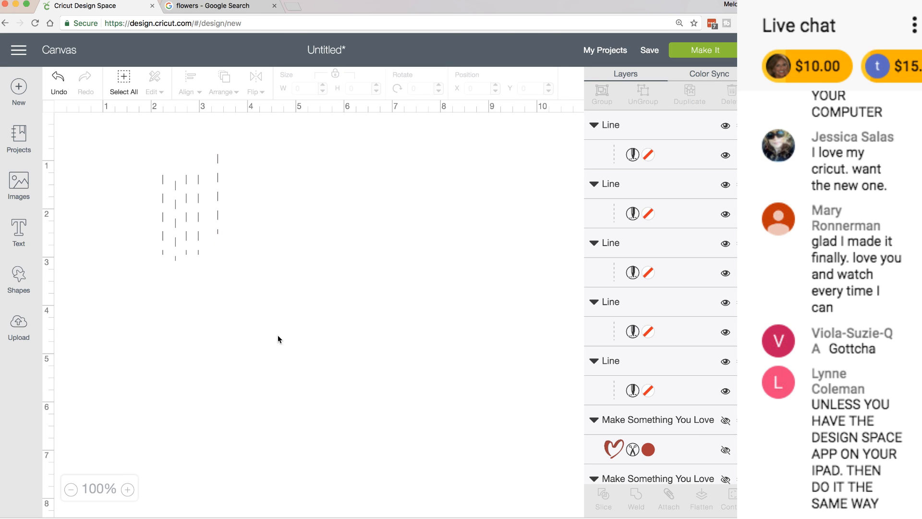
Step: Select all five score lines and align their tops
scroll(277, 339, down, 1)
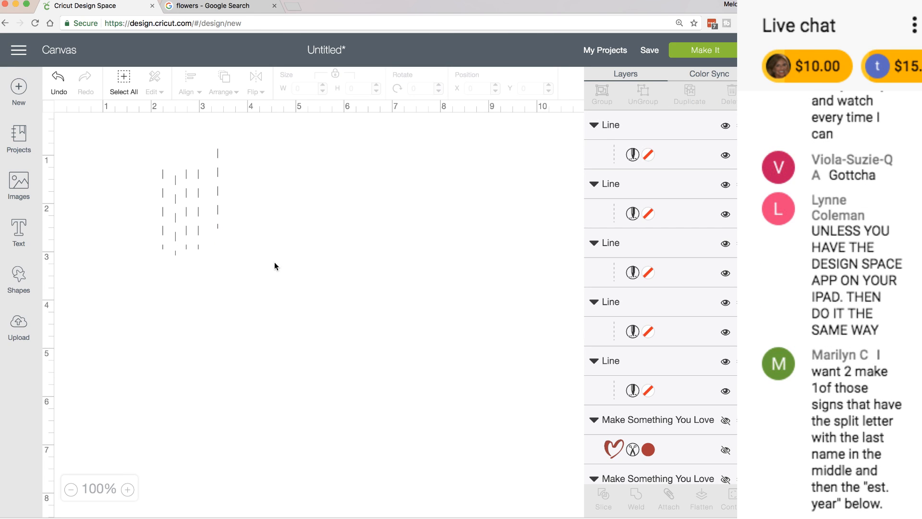
drag(130, 131, 266, 305)
click(269, 227)
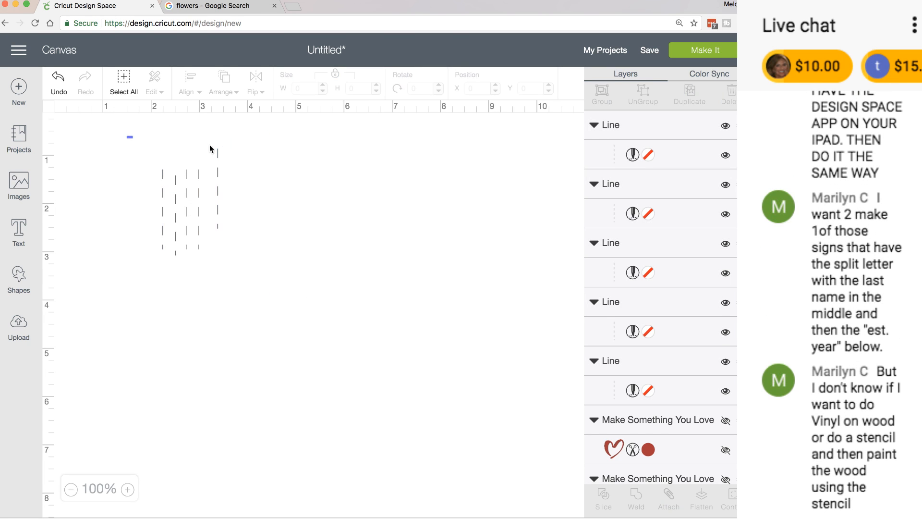
drag(128, 138, 275, 297)
click(306, 203)
drag(128, 190, 283, 222)
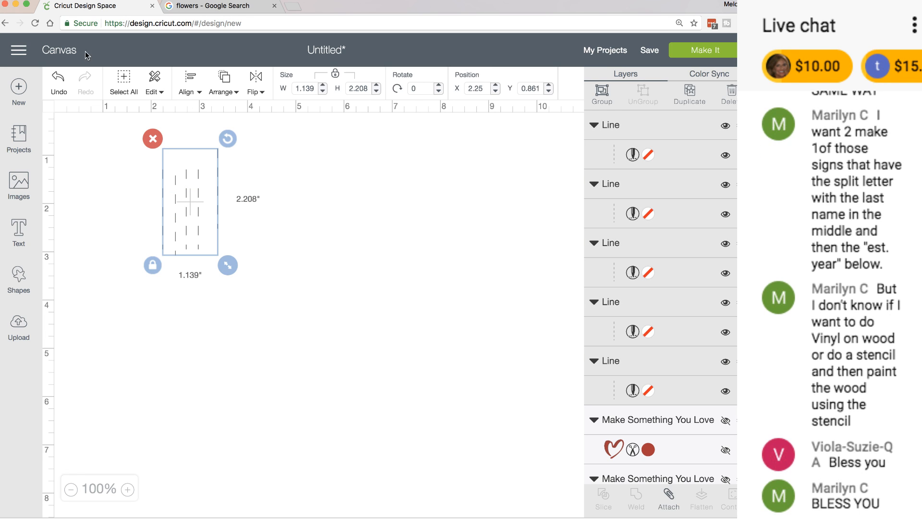
click(197, 86)
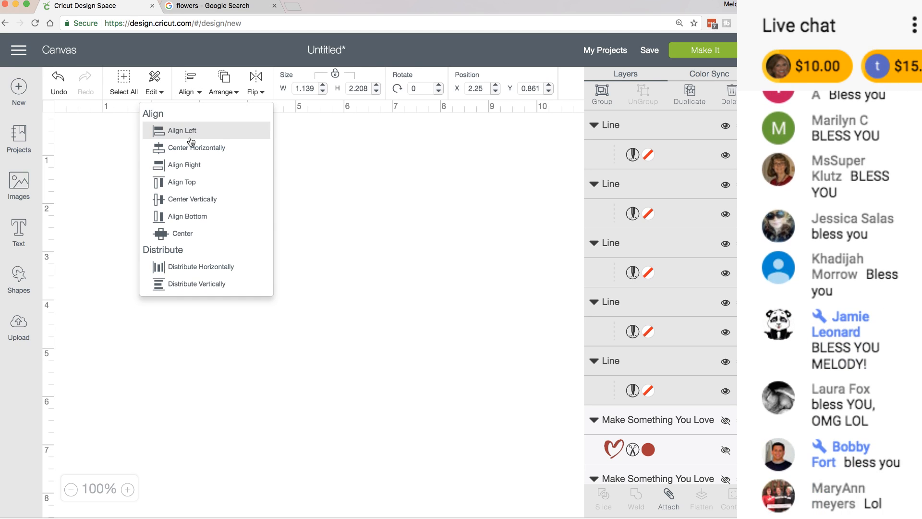
click(187, 183)
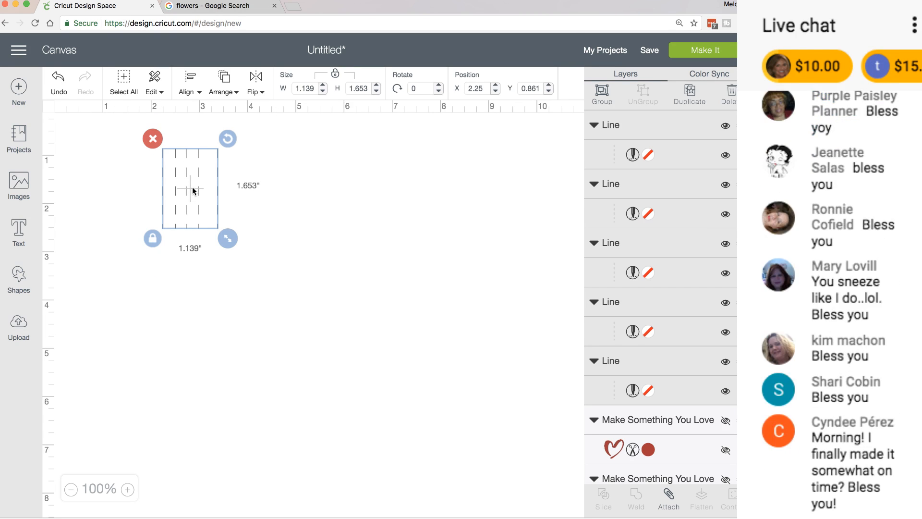
click(231, 173)
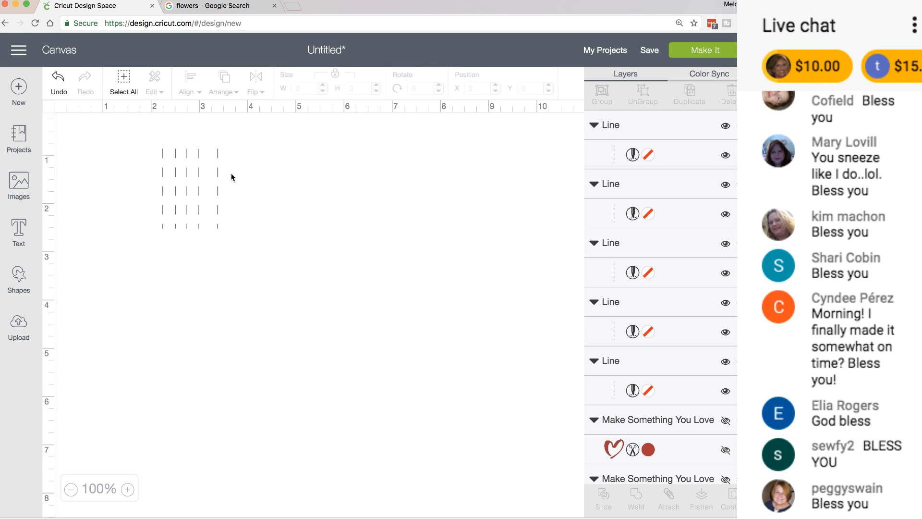
Step: Duplicate the fourth score line three times and place the copies between the existing lines
click(198, 173)
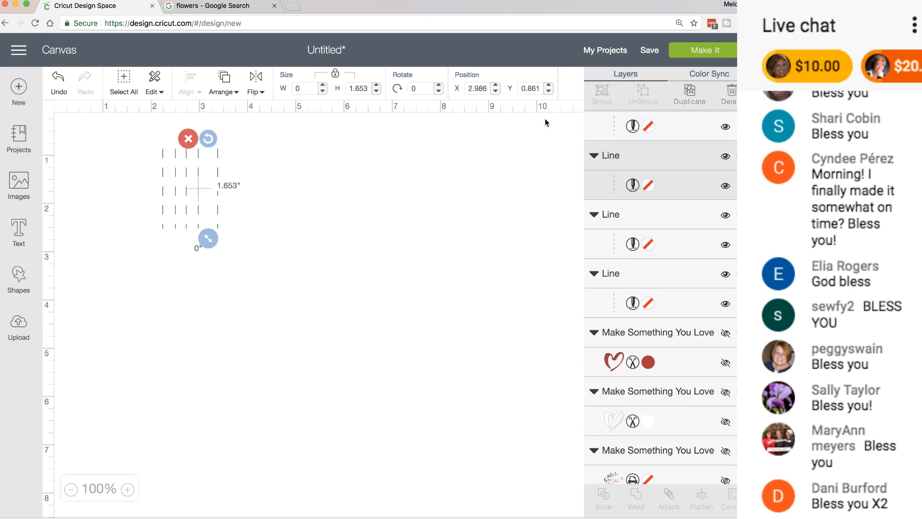
click(690, 94)
click(690, 95)
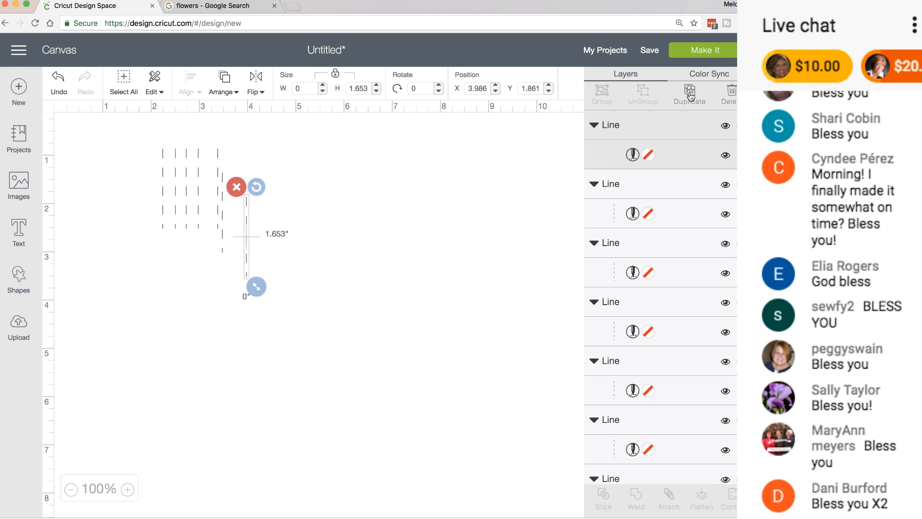
click(690, 94)
drag(246, 234, 186, 187)
drag(269, 239, 168, 167)
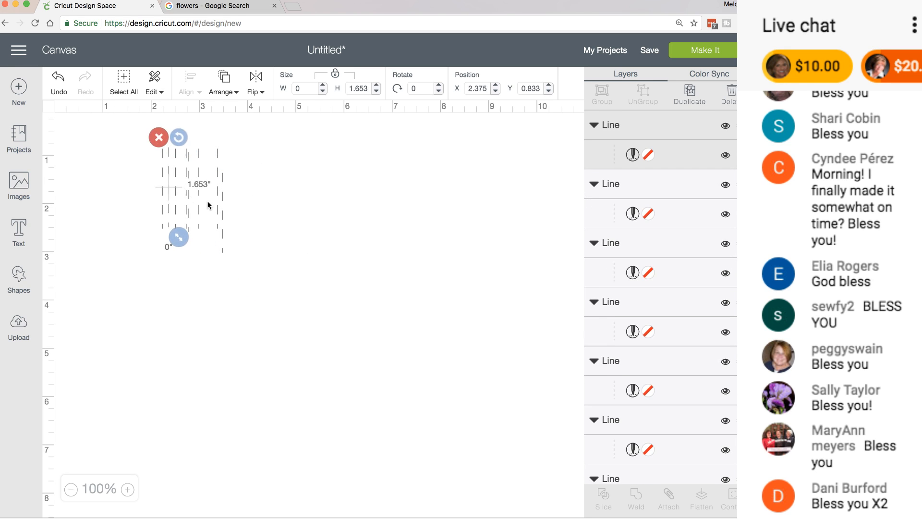
drag(222, 211, 186, 189)
Step: Align the tops of all eight score lines
drag(128, 164, 318, 210)
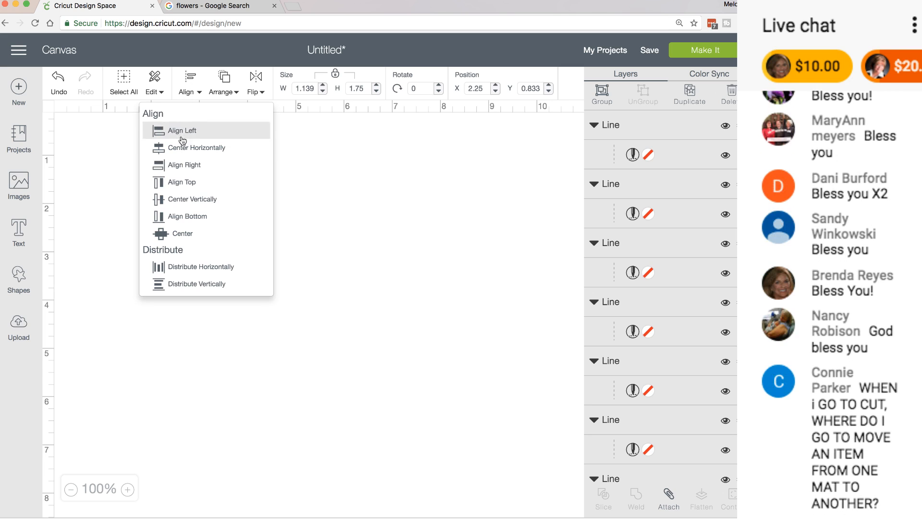
click(192, 198)
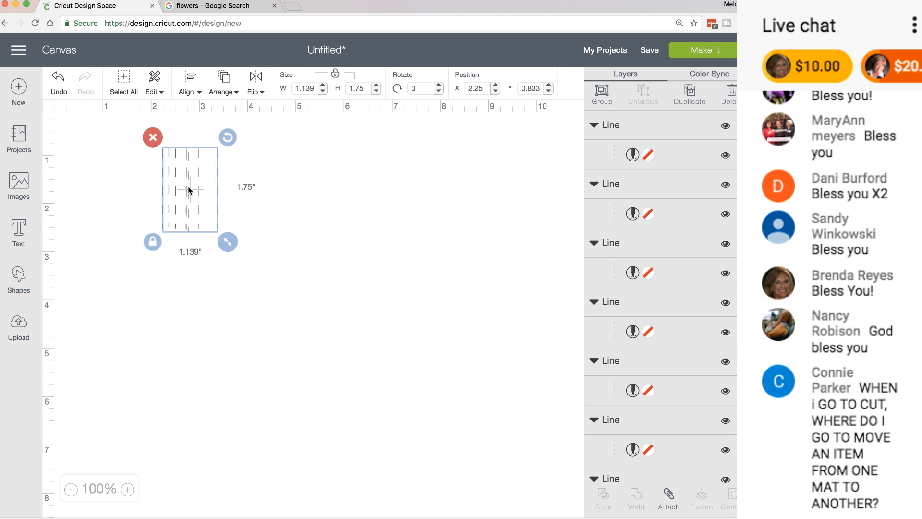
click(304, 203)
drag(142, 134, 246, 242)
click(287, 226)
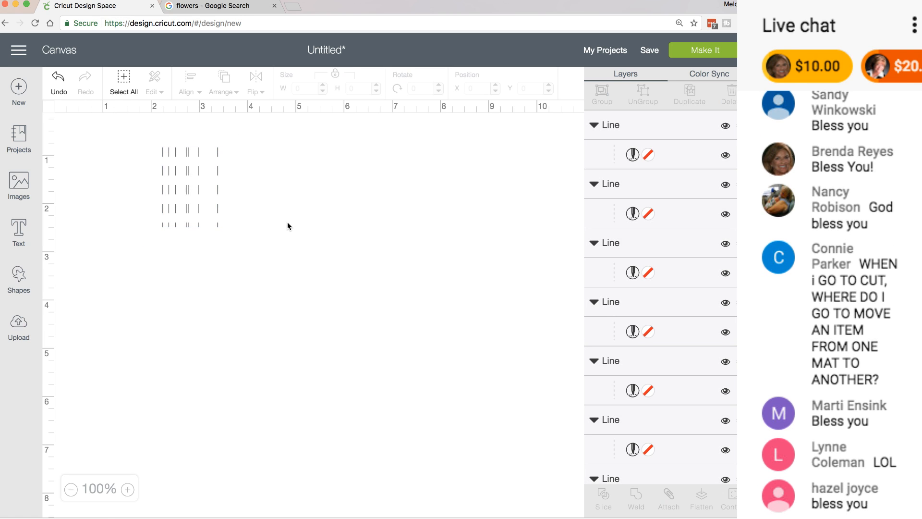
Step: Distribute the eight score lines horizontally and attach them together
click(127, 489)
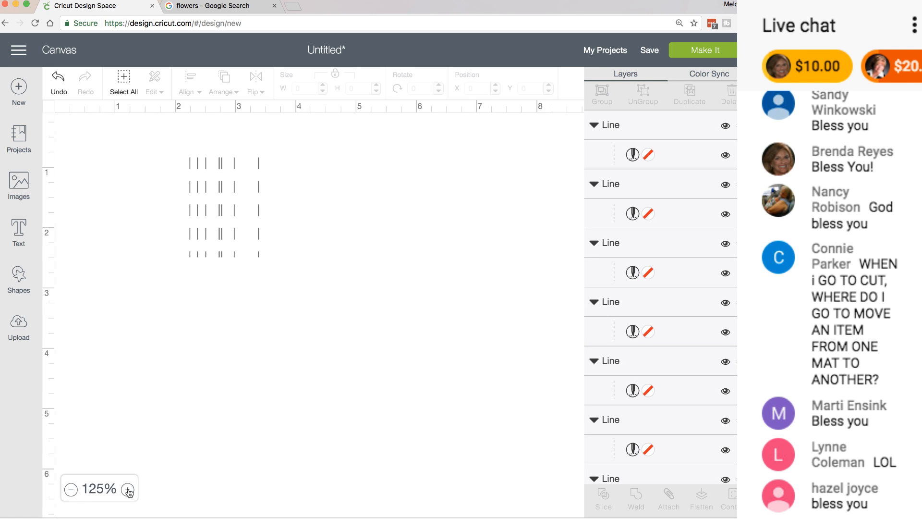
click(127, 489)
click(127, 489)
click(127, 489)
click(127, 489)
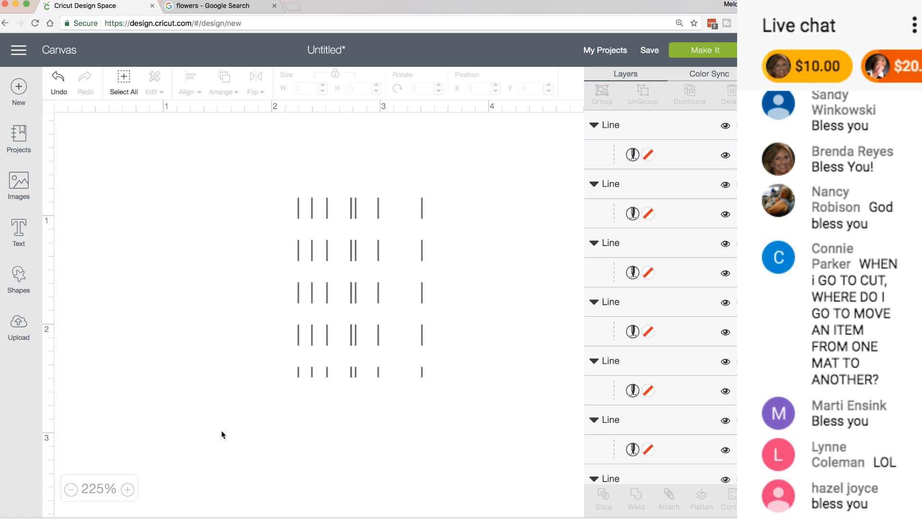
drag(220, 223, 549, 295)
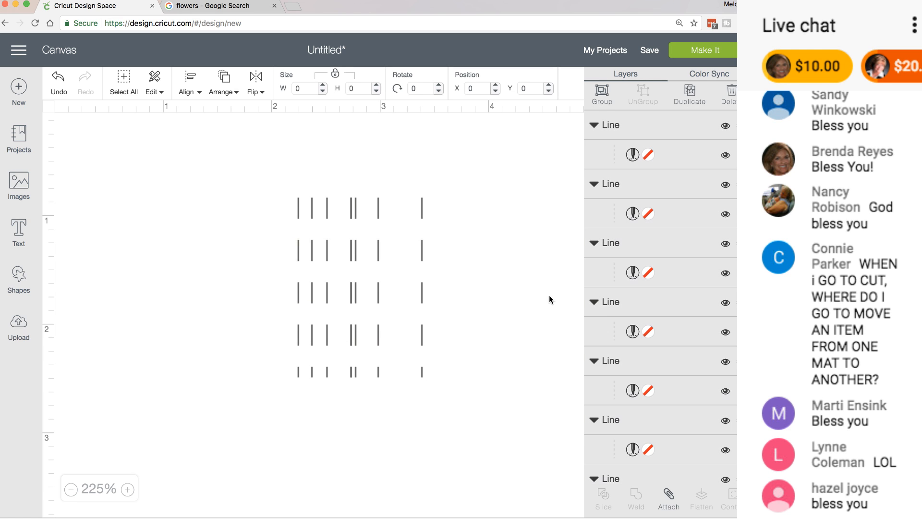
click(189, 86)
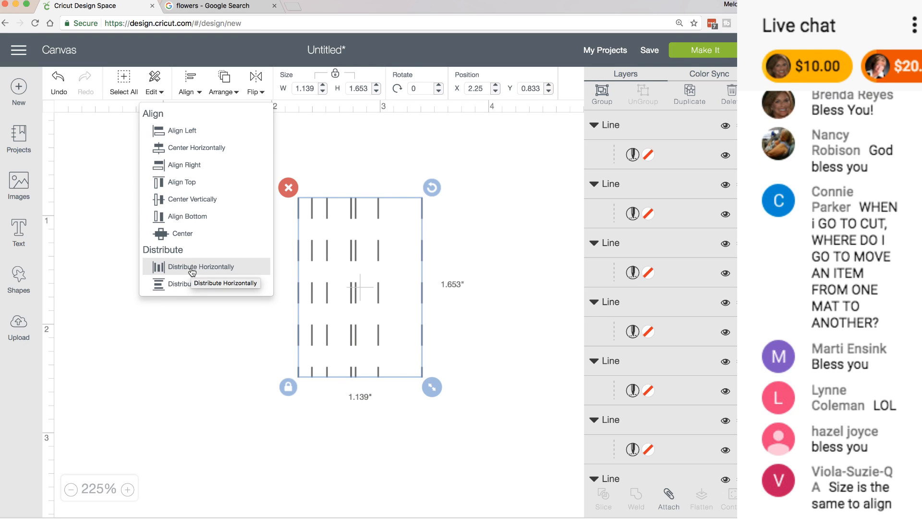
click(223, 268)
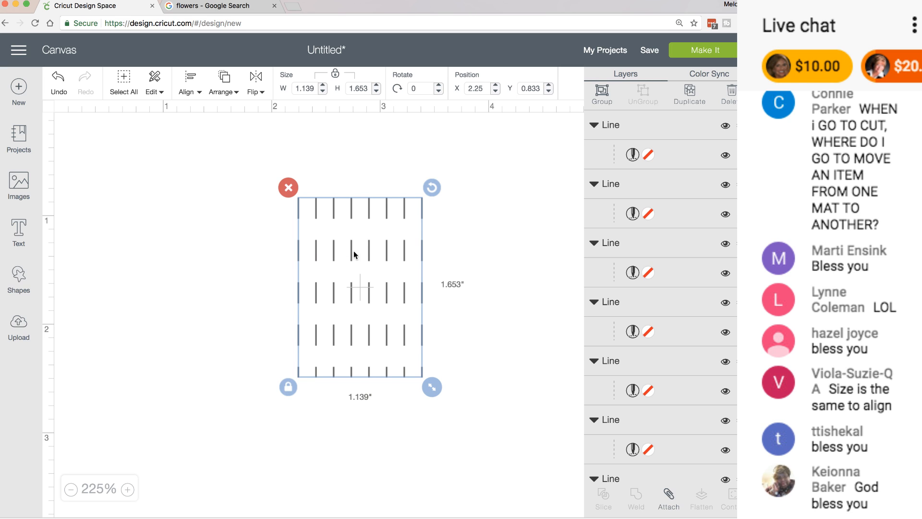
click(670, 497)
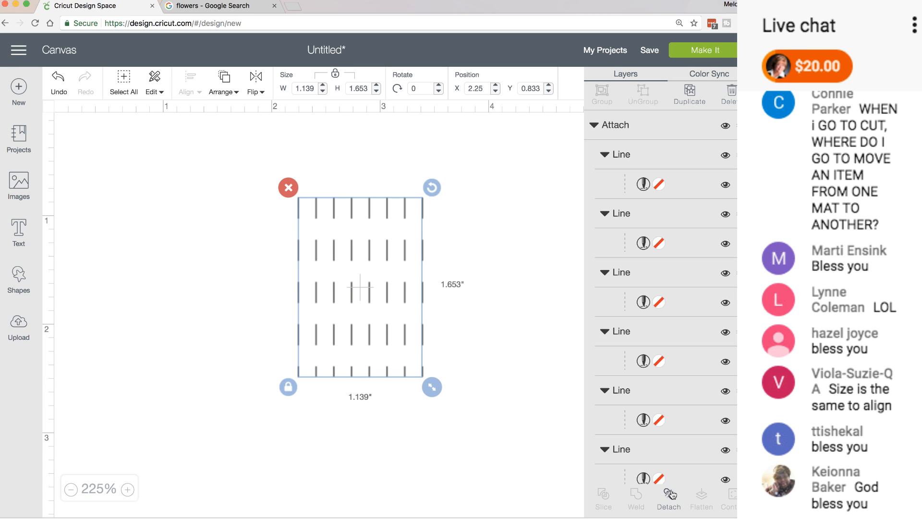
Step: Move the attached score-line set to about X 0.59, Y 0.512, duplicate it and place the copy beside the original
drag(351, 287, 174, 251)
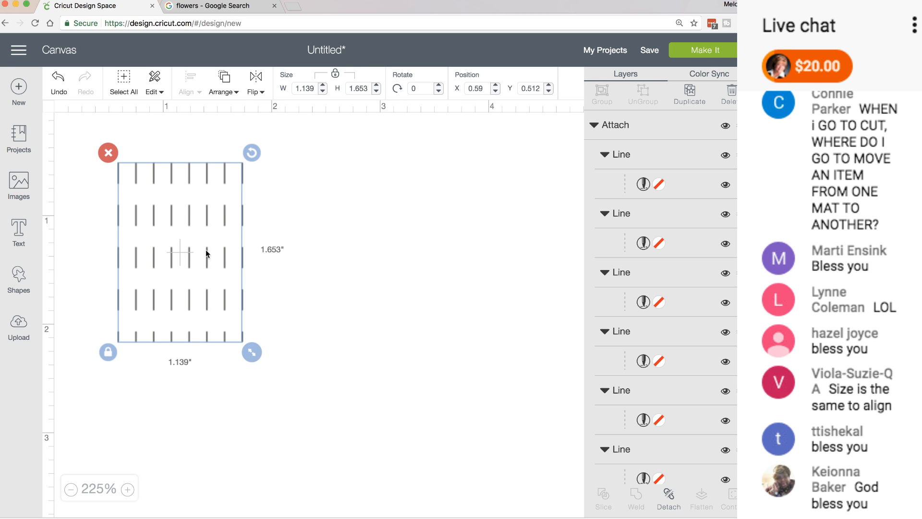
click(690, 94)
drag(211, 266, 435, 194)
click(383, 155)
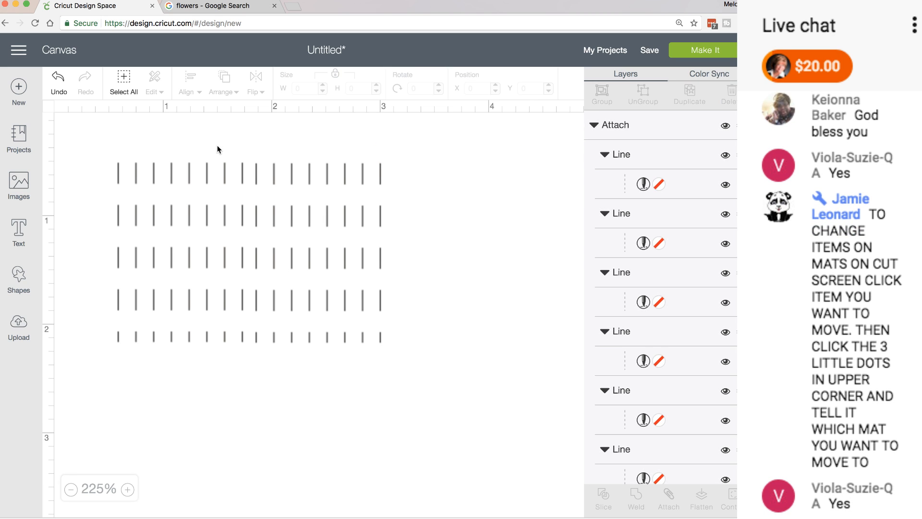
Step: Nudge the second score-line set to match the line spacing and attach the two sets together
drag(114, 144, 445, 310)
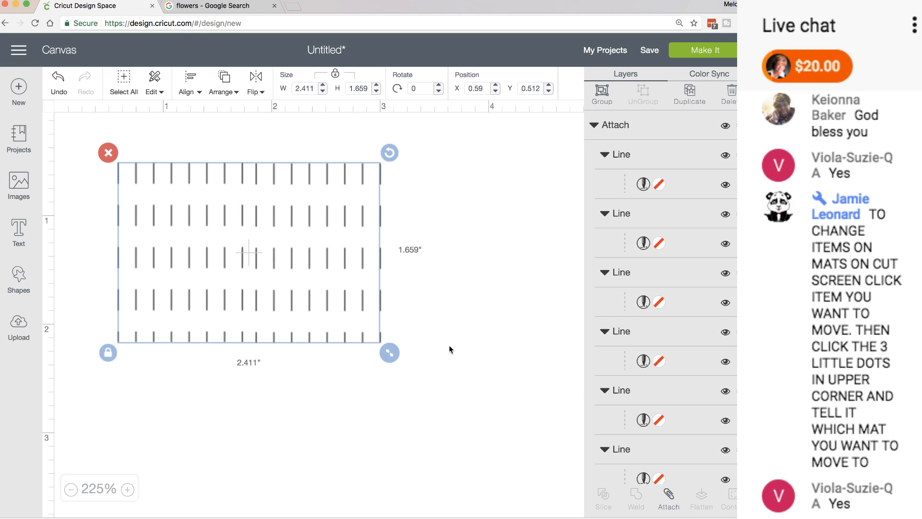
click(541, 406)
drag(289, 201, 291, 205)
click(126, 121)
drag(82, 138, 446, 381)
click(669, 498)
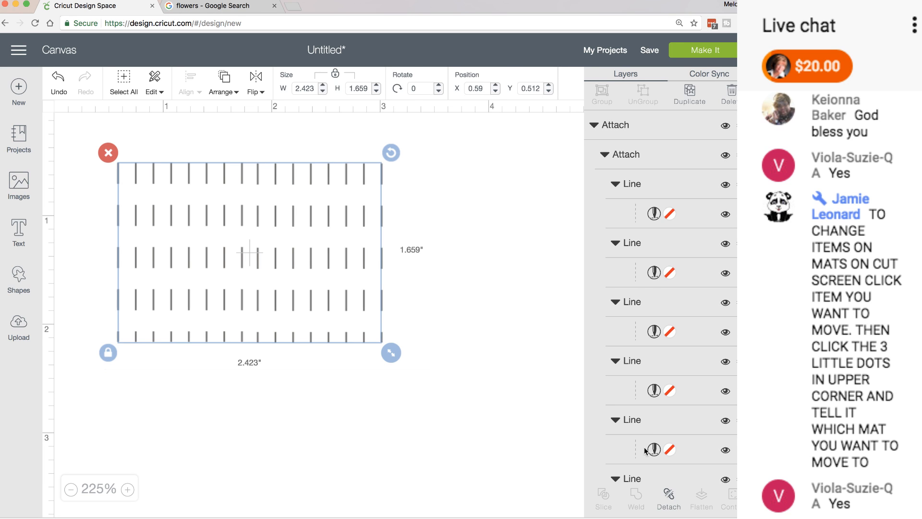
Step: Duplicate the combined score-line set and place the copy beside it at about X 3.096, Y 0.549
click(690, 93)
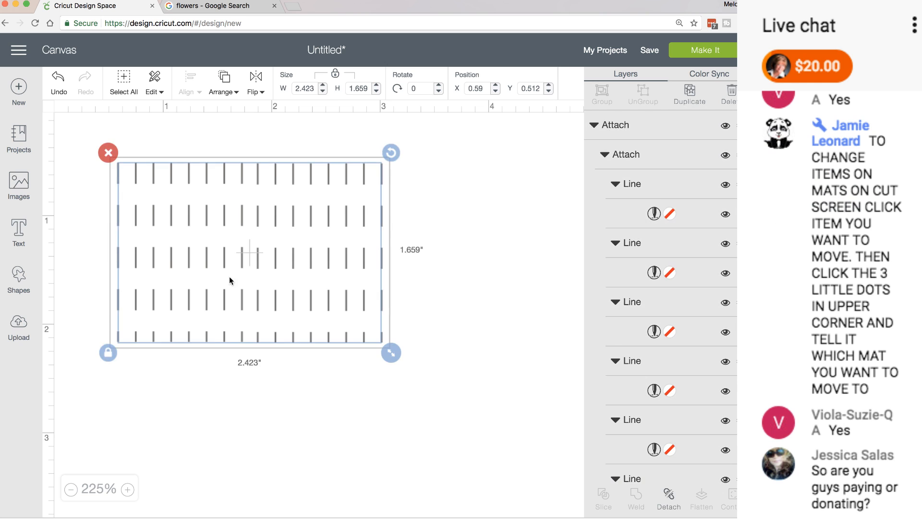
drag(231, 276, 431, 233)
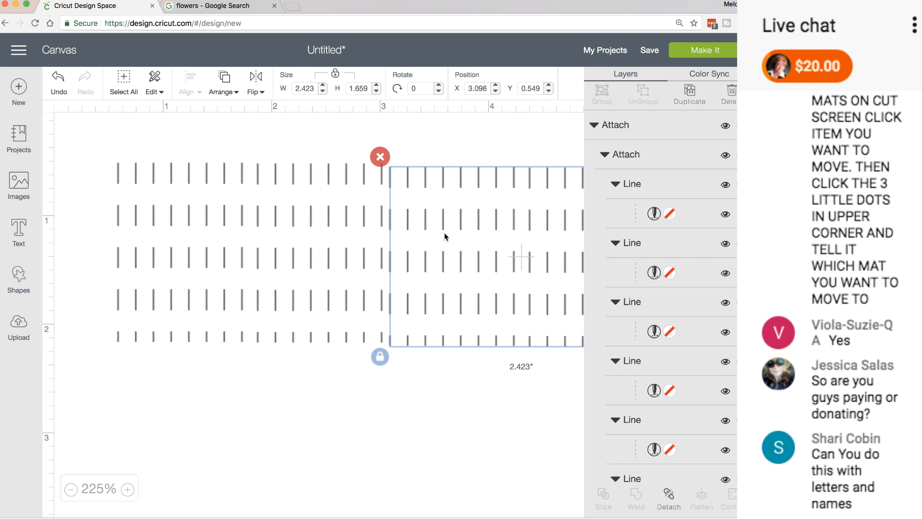
click(192, 370)
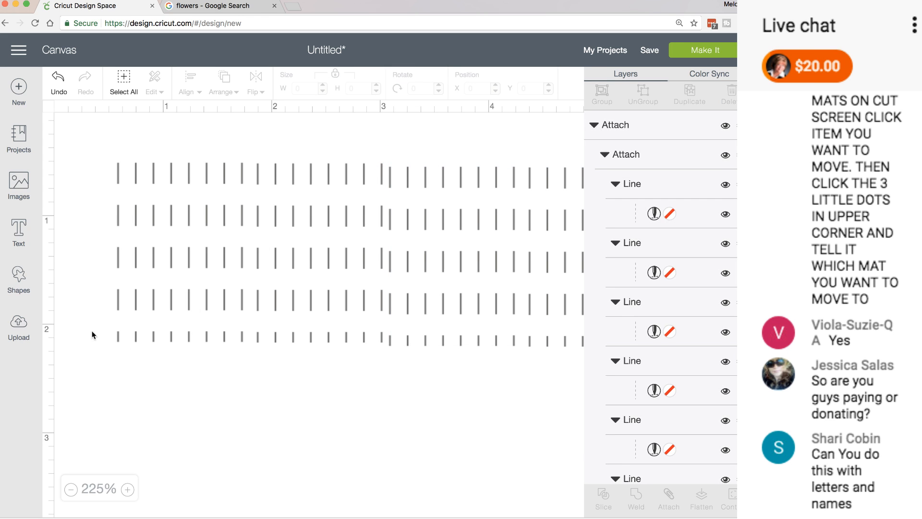
Step: Add a square over the score lines and stretch it, proportions unlocked, into a rectangle about 5.579 by 1.696 inches
click(19, 279)
click(73, 232)
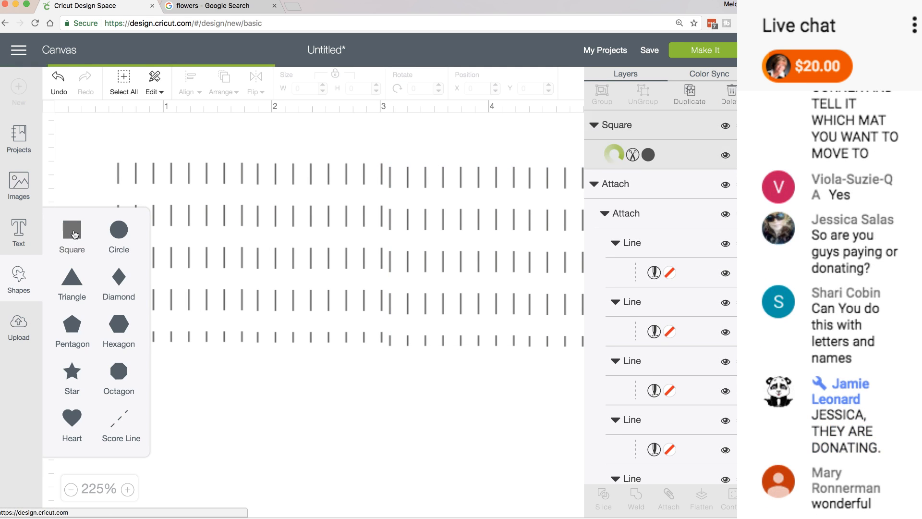
drag(424, 460, 140, 176)
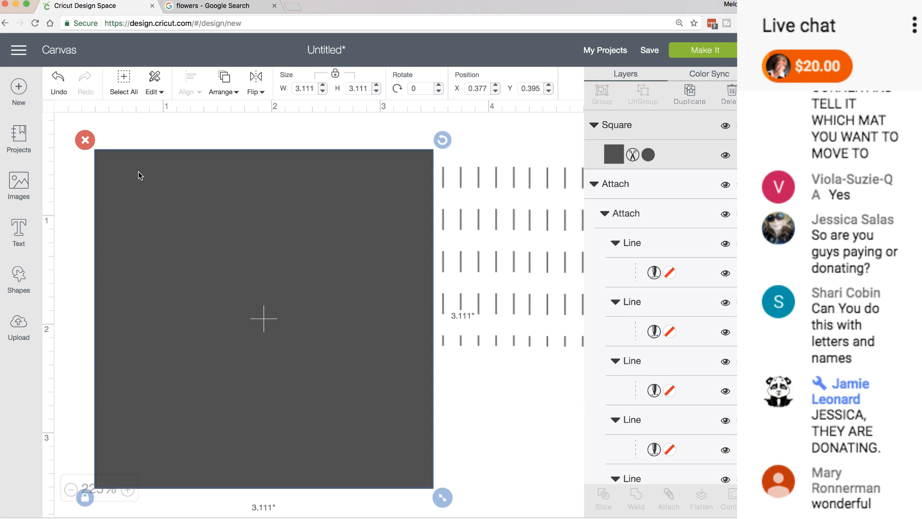
click(85, 497)
drag(443, 498, 562, 423)
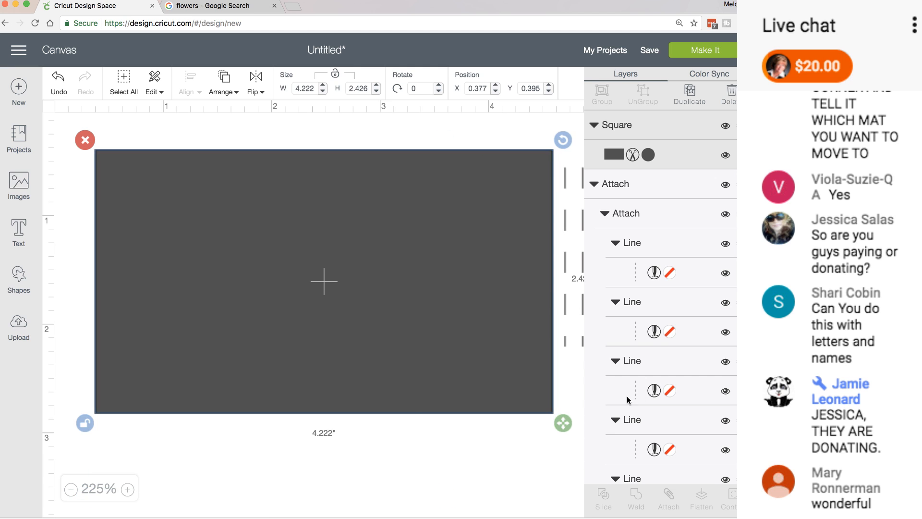
click(71, 489)
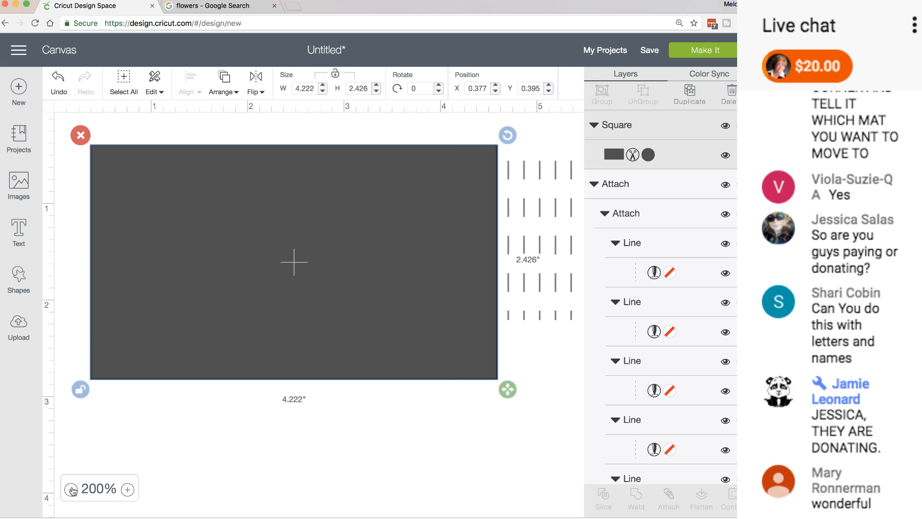
click(71, 489)
drag(453, 366, 565, 296)
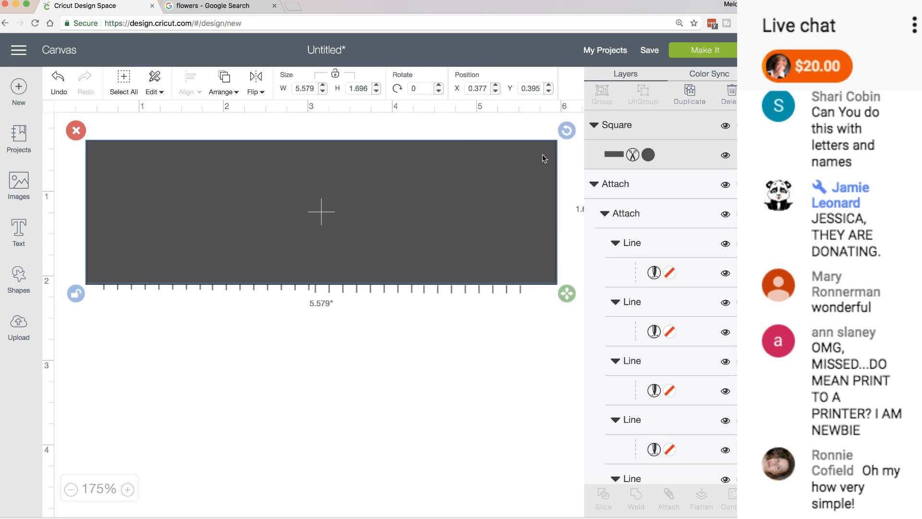
Step: Send the rectangle to the back behind the score lines and recolor it pale yellow
click(222, 82)
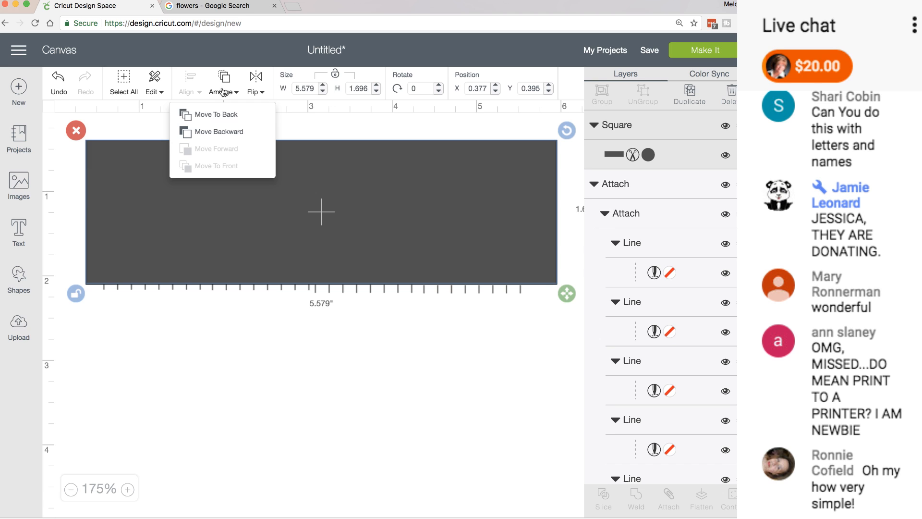
click(218, 114)
click(194, 124)
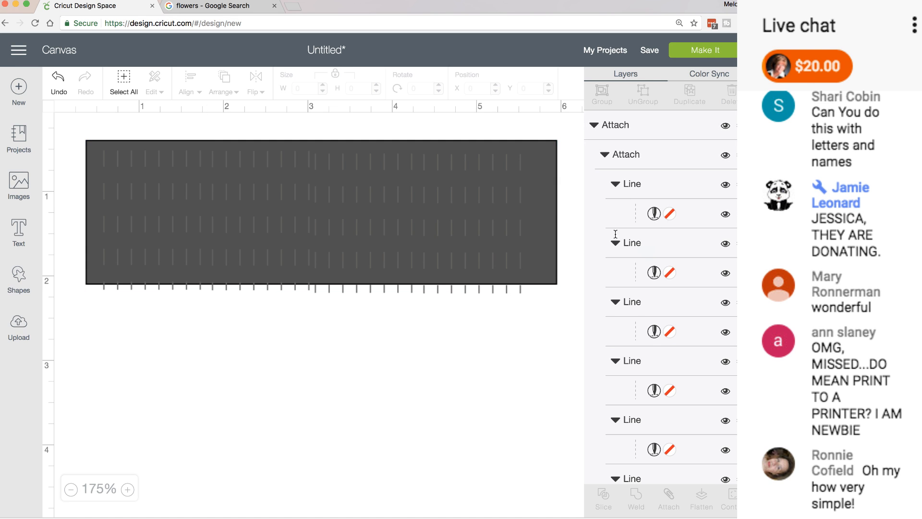
click(555, 206)
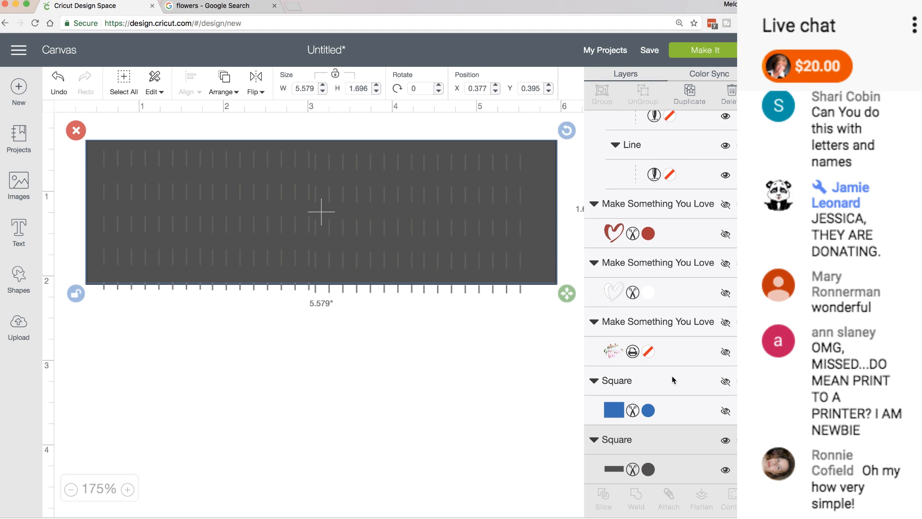
click(649, 468)
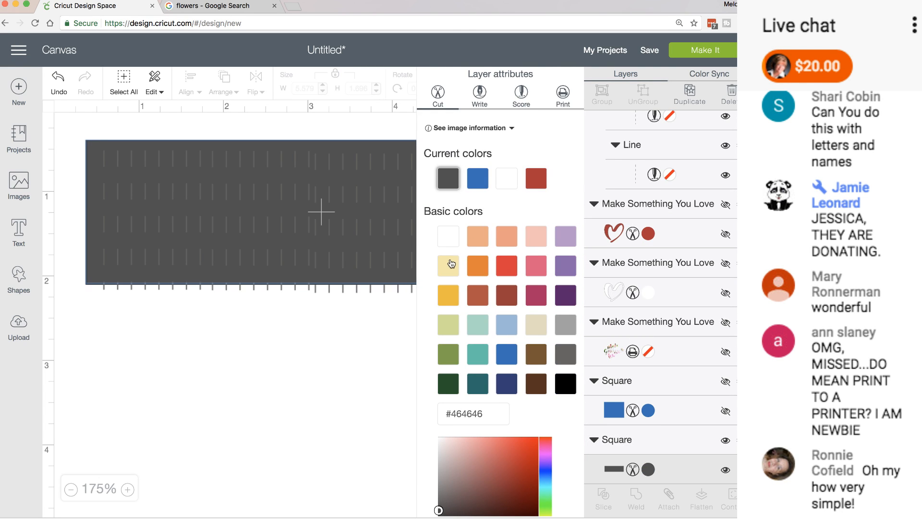
click(449, 266)
click(354, 292)
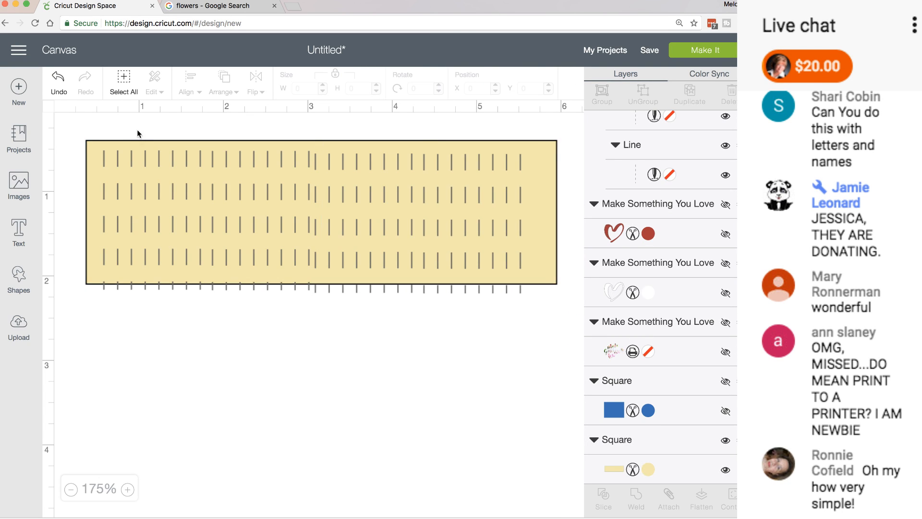
drag(75, 126, 529, 292)
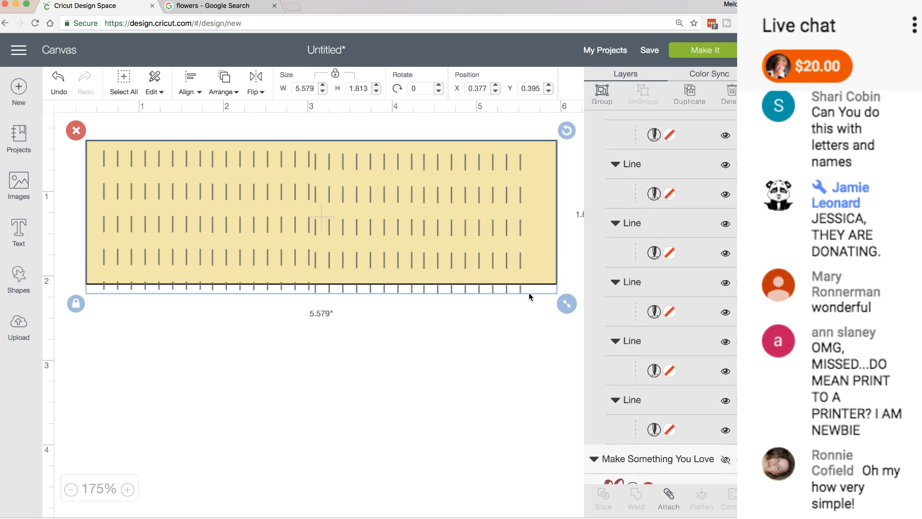
click(668, 500)
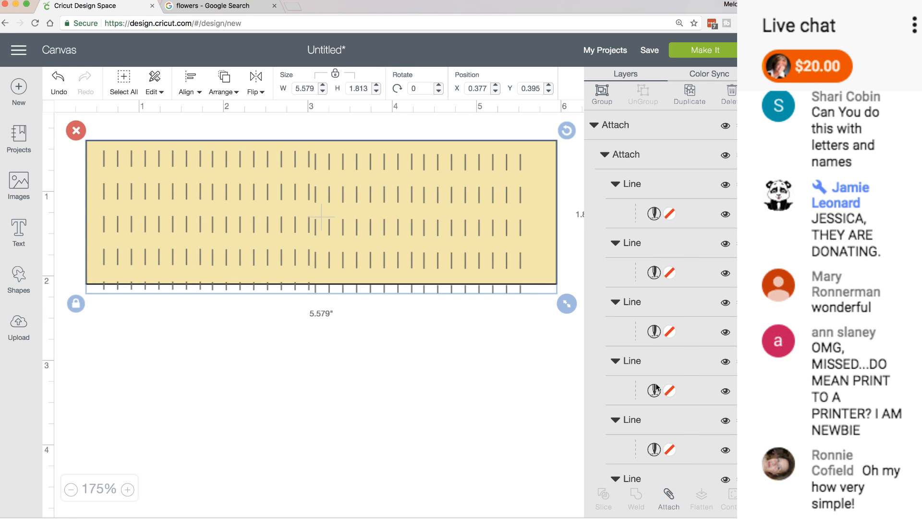
click(667, 498)
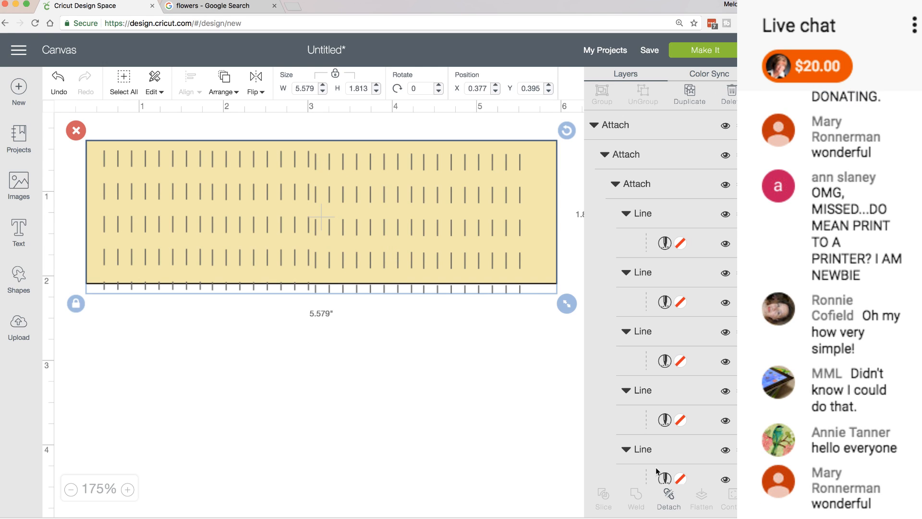
click(668, 499)
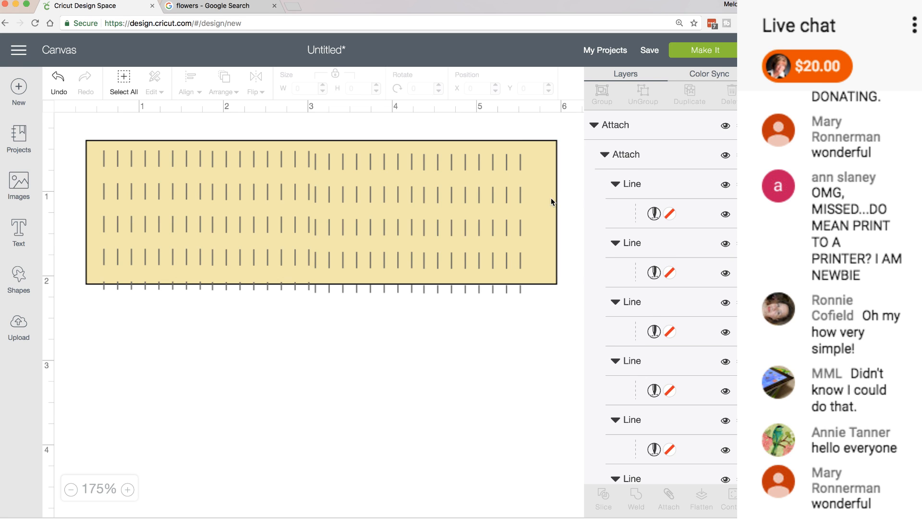
Step: Move the yellow rectangle down off the score lines and align the tops of the two score-line sets
drag(551, 202, 547, 315)
drag(470, 132, 247, 181)
click(189, 90)
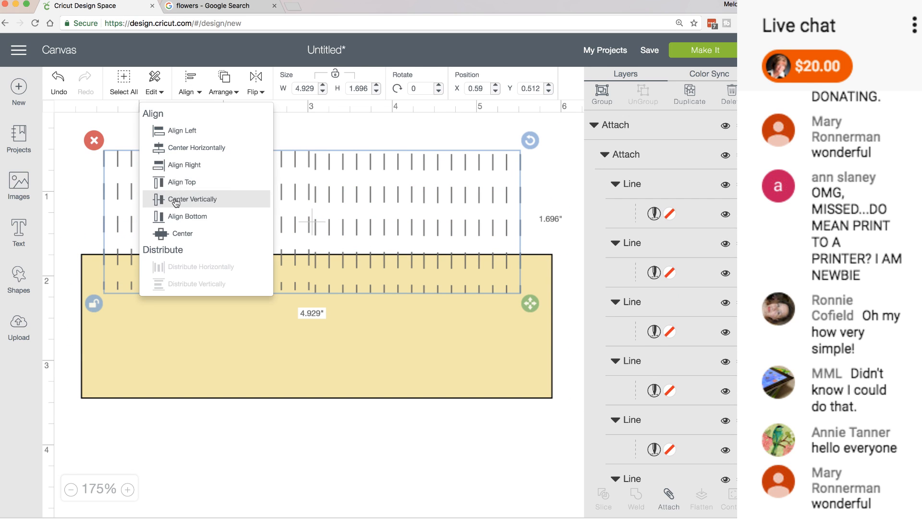
click(179, 182)
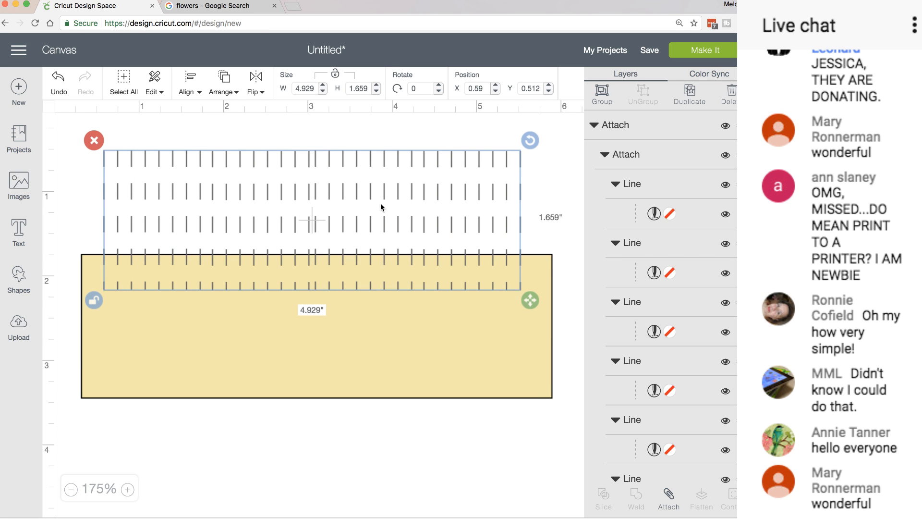
Step: Nudge the second score-line set to even out the middle gap, realign the tops and attach both sets
click(340, 138)
drag(346, 175, 350, 178)
drag(240, 136, 375, 189)
click(190, 81)
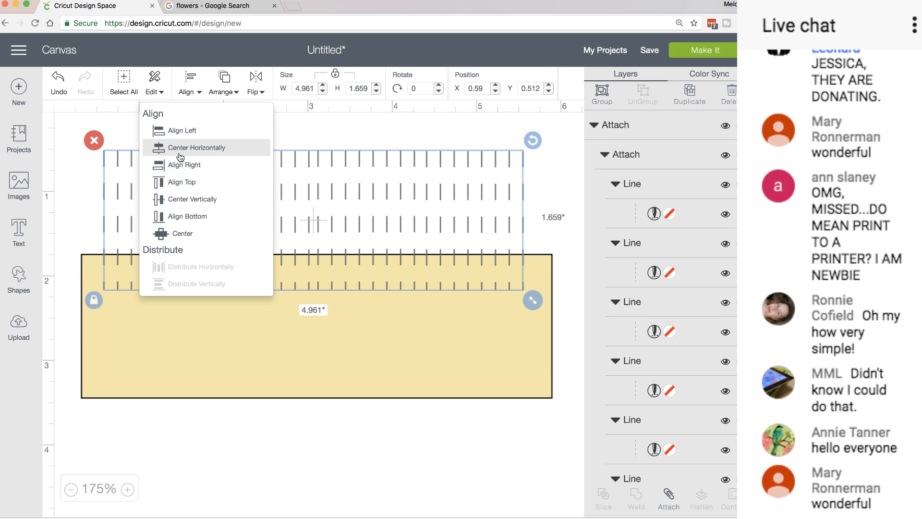
click(180, 181)
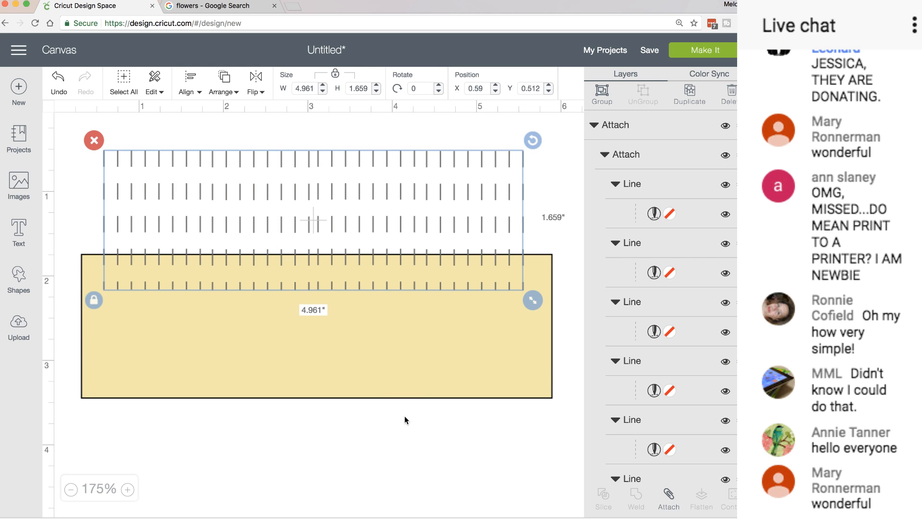
click(669, 494)
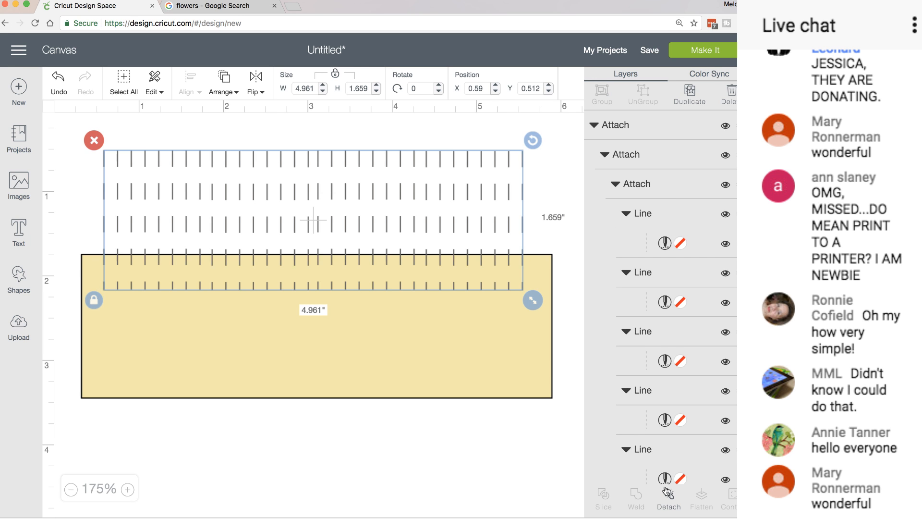
Step: Move the yellow rectangle back behind the score lines and preview the mats before returning to the canvas
drag(431, 328, 422, 215)
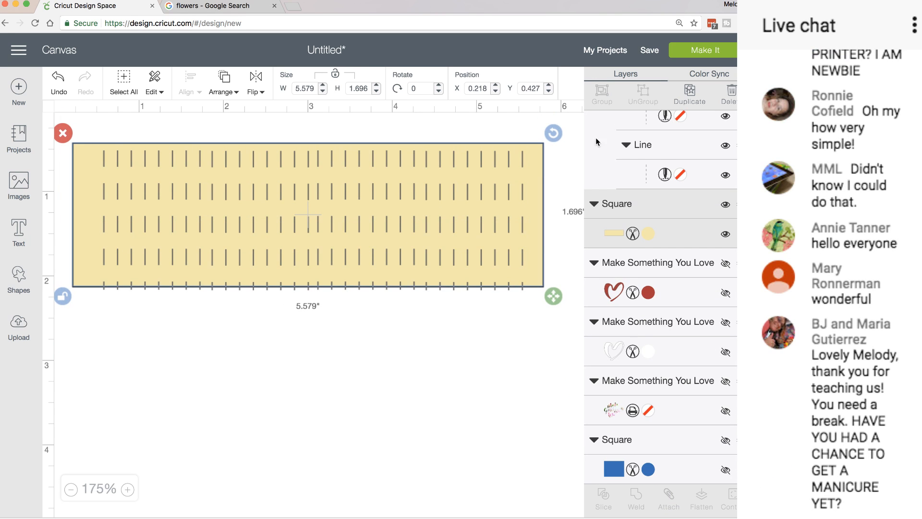
click(719, 50)
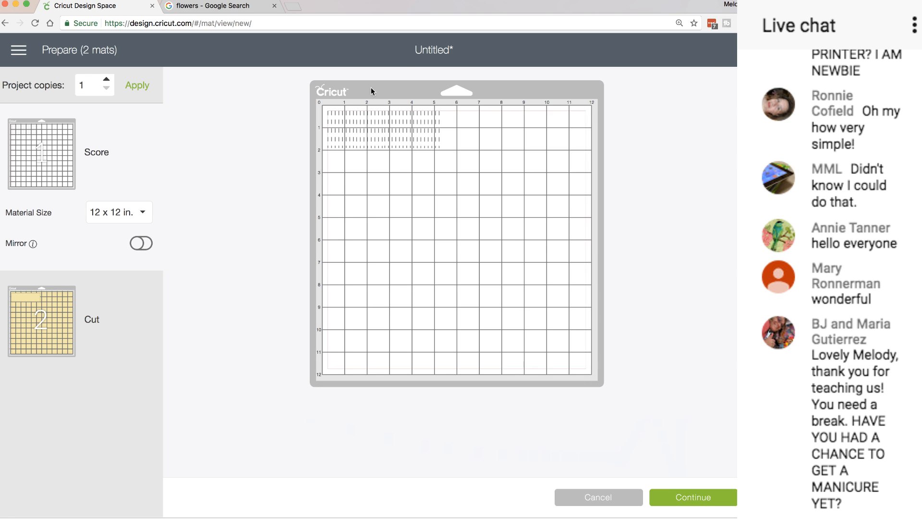
click(599, 499)
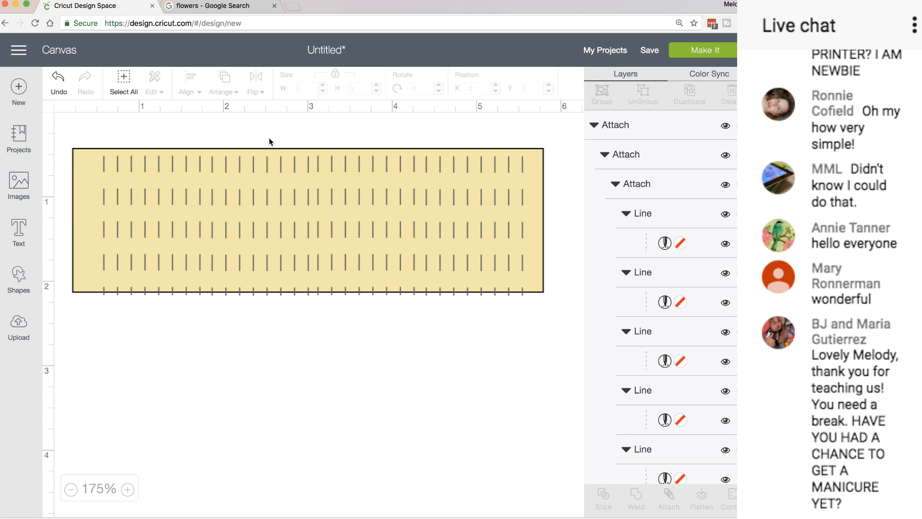
Step: Attach the score lines to the yellow rectangle and shift the attached piece slightly on the canvas
drag(213, 132, 330, 234)
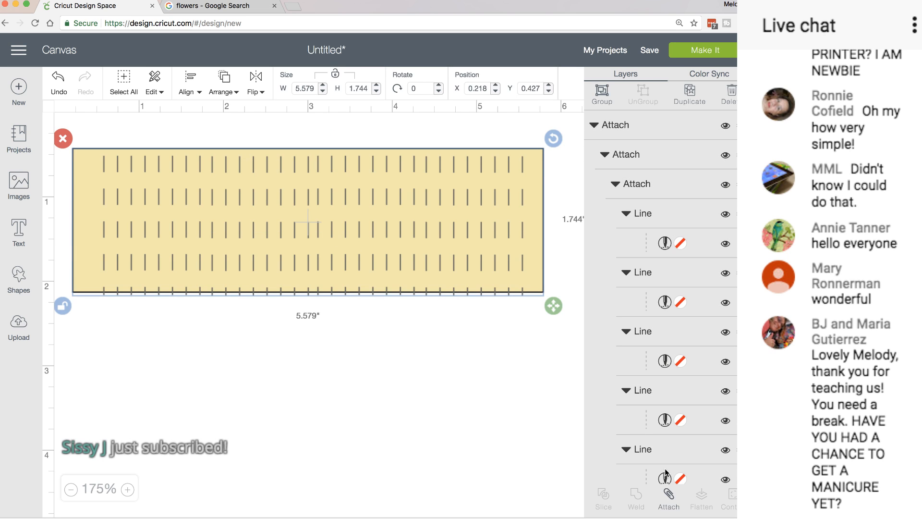
click(668, 497)
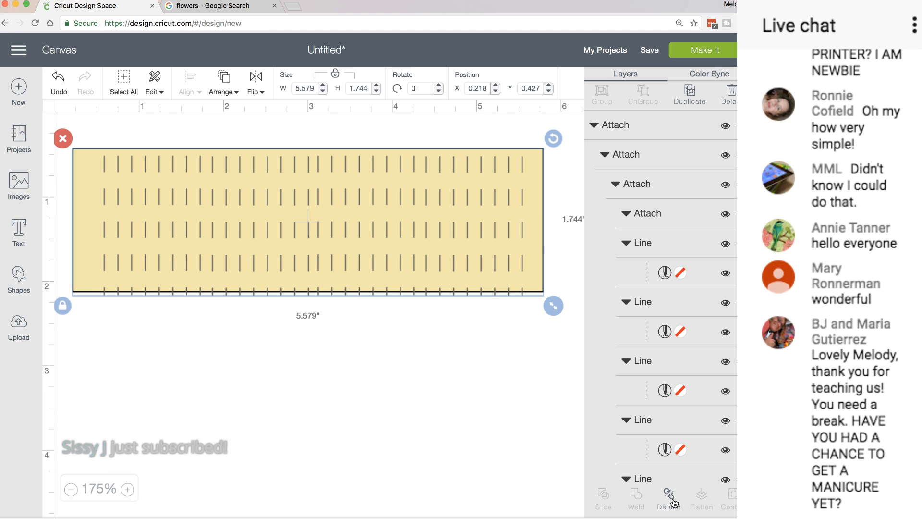
click(396, 365)
drag(367, 252, 367, 255)
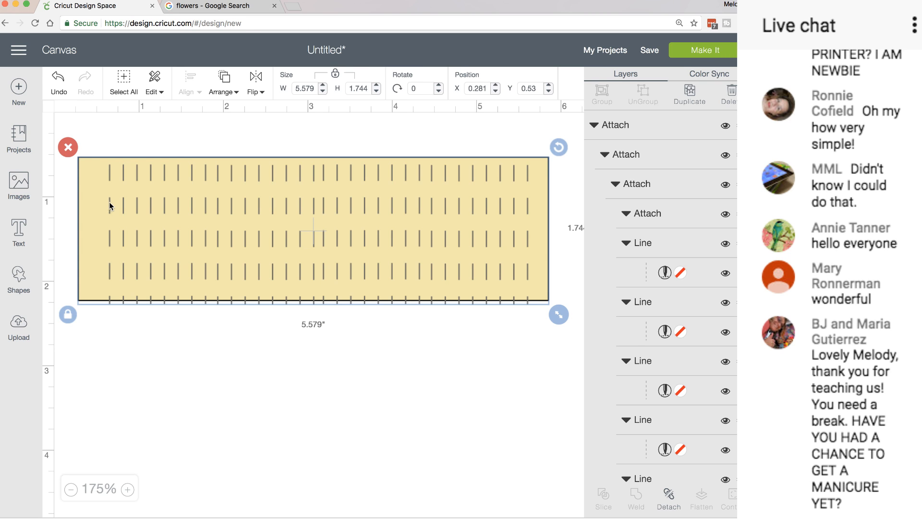
click(220, 140)
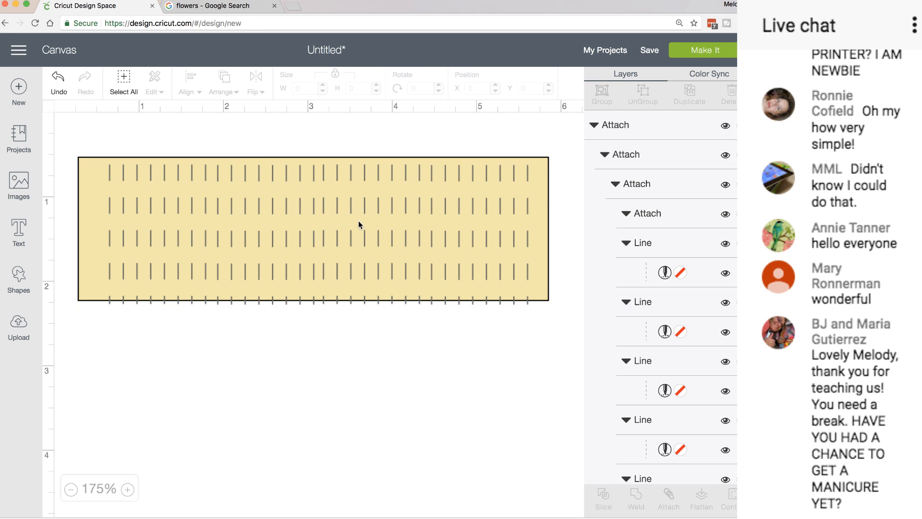
drag(358, 221, 357, 217)
Step: Change the first line layer in the attached set from Score to Cut
click(669, 273)
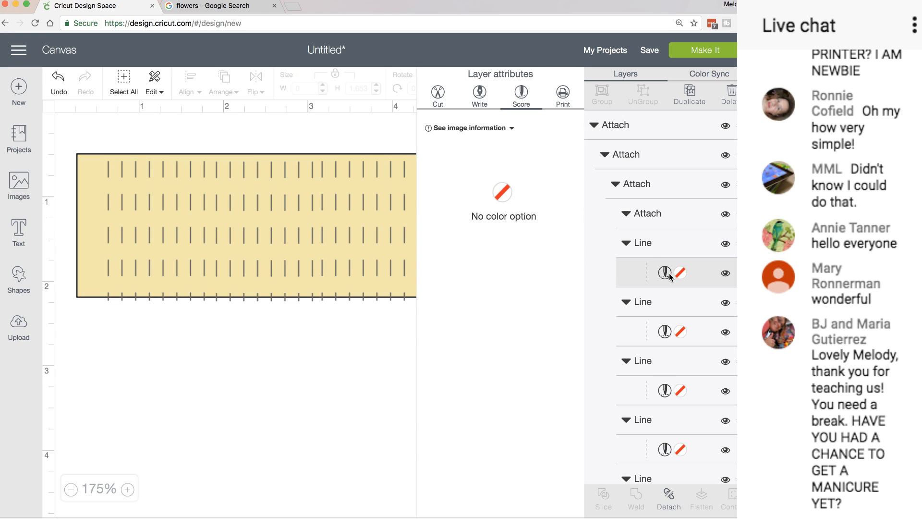
click(438, 95)
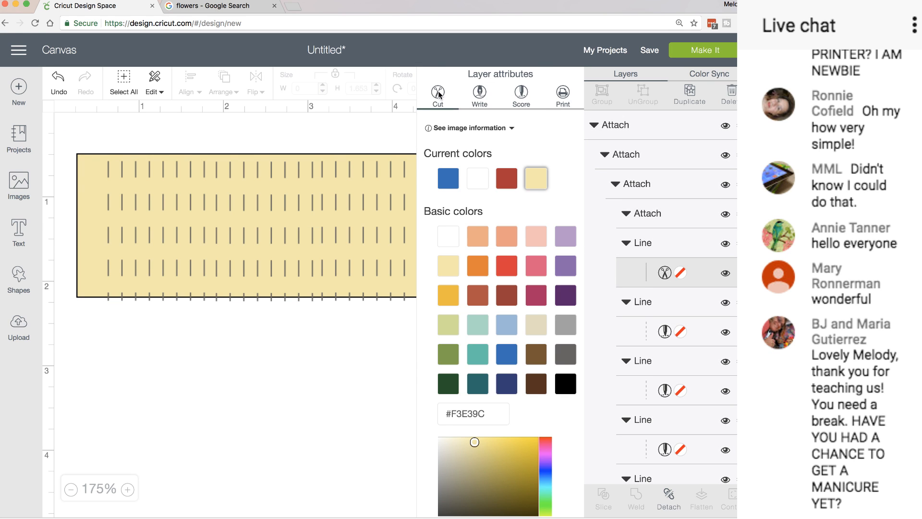
Step: Move the attached fringe rectangle down the canvas and add a new score line overlapping its left end, extending above it
click(290, 327)
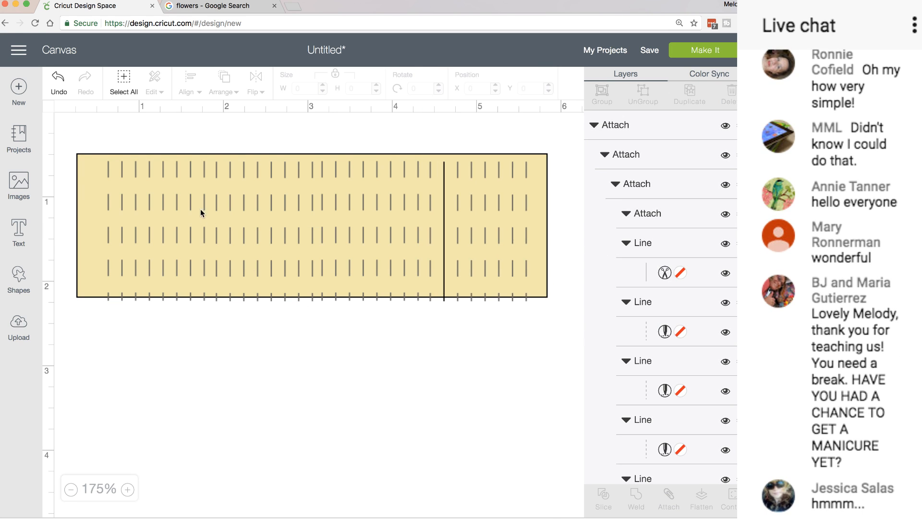
drag(200, 210, 263, 320)
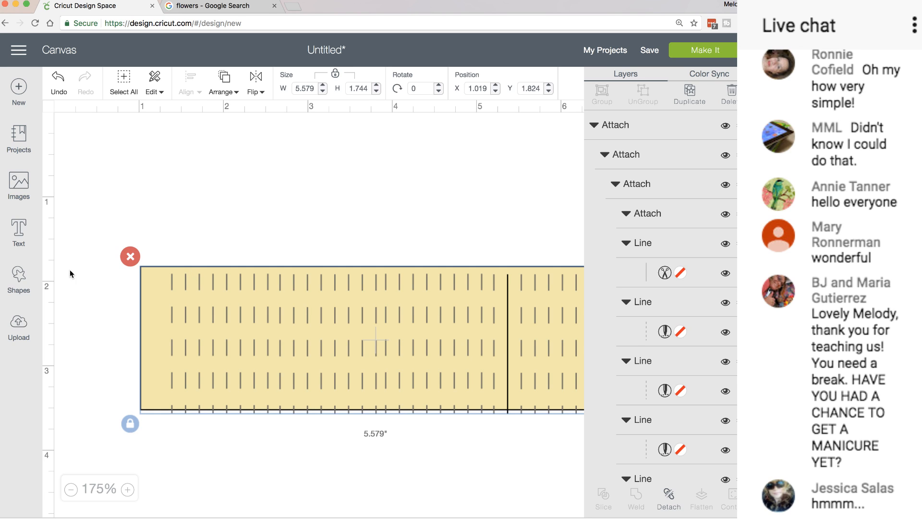
click(27, 277)
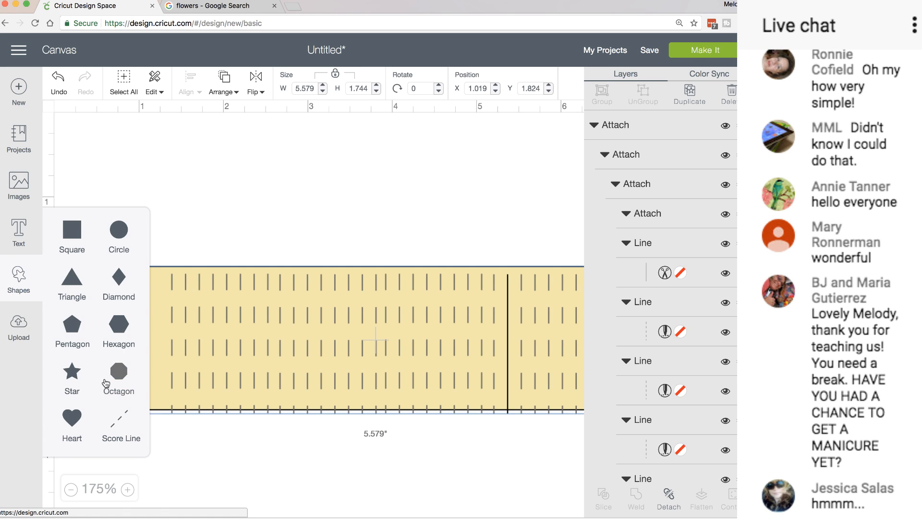
click(121, 419)
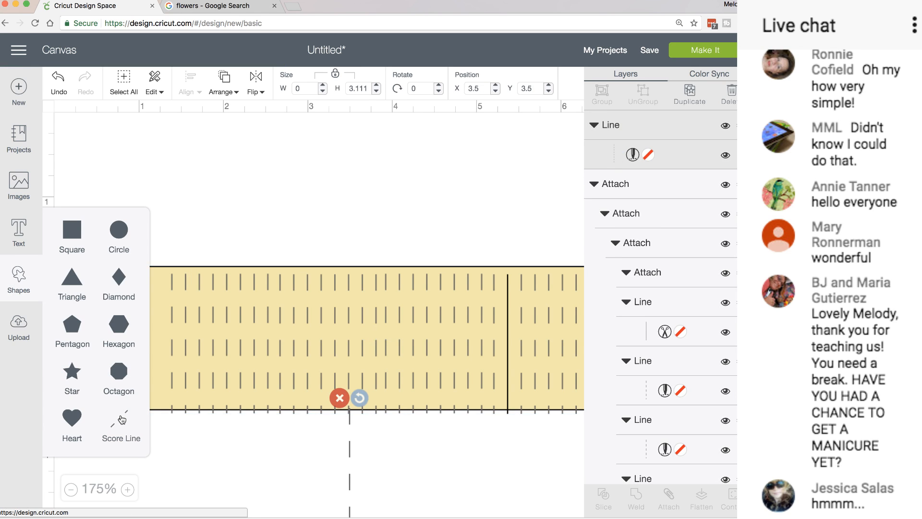
drag(347, 423, 182, 157)
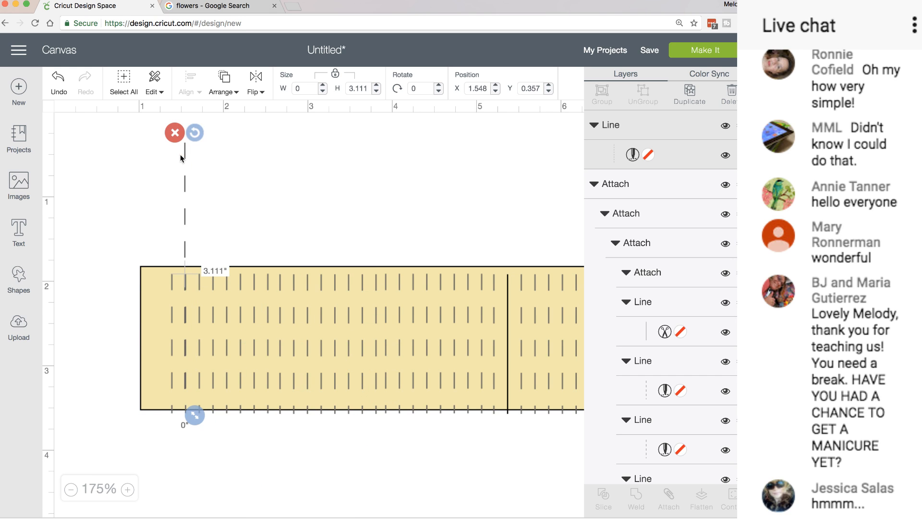
Step: Change the new line from Score to Cut and shorten it to about 1.325" so it sits above the rectangle
click(633, 155)
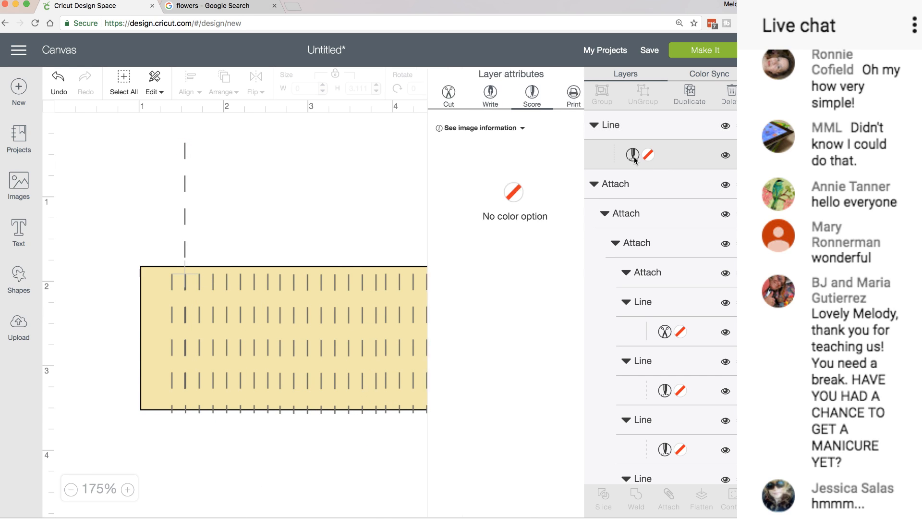
click(438, 93)
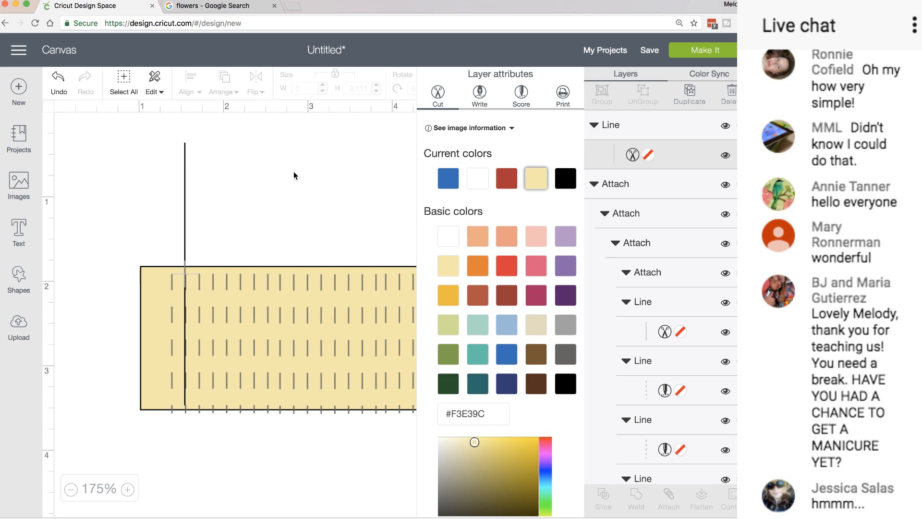
click(186, 207)
drag(181, 198, 181, 201)
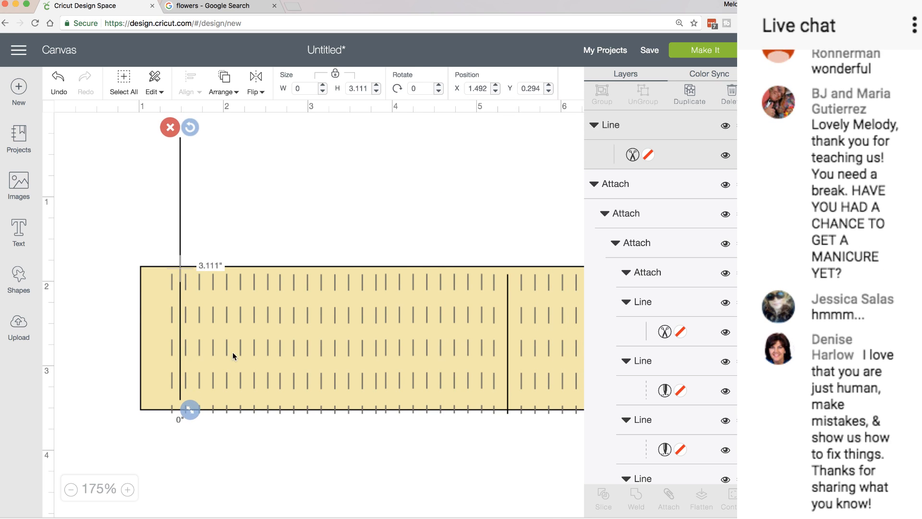
drag(192, 411, 192, 259)
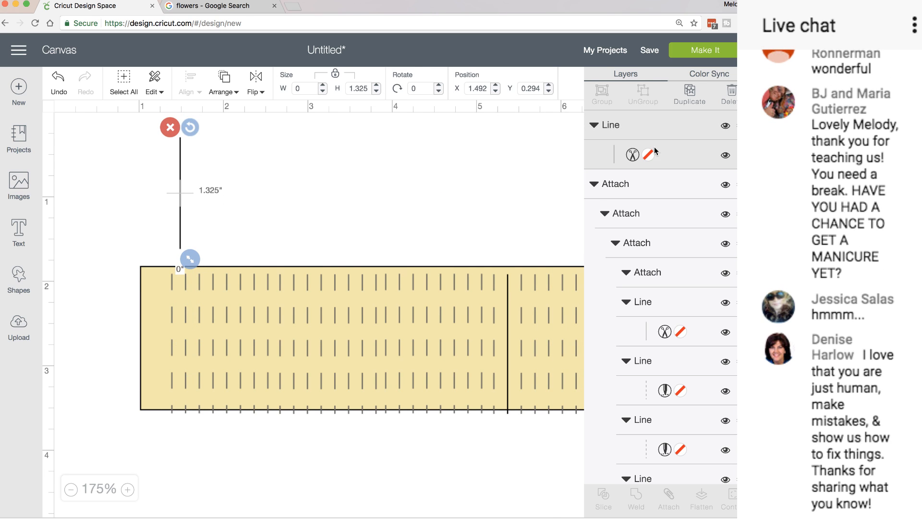
Step: Duplicate the cut line five times and place the copies roughly side by side to the right of the original
click(691, 95)
click(691, 95)
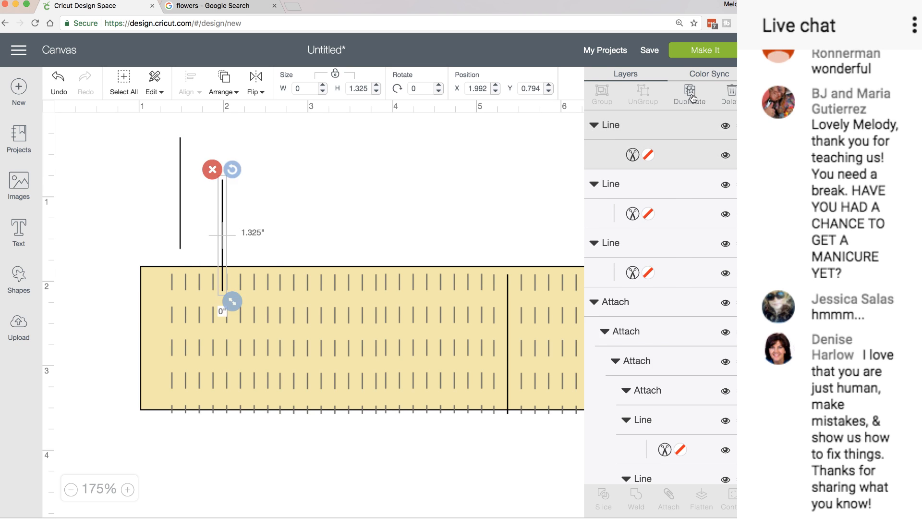
click(690, 95)
click(690, 95)
drag(381, 372, 214, 206)
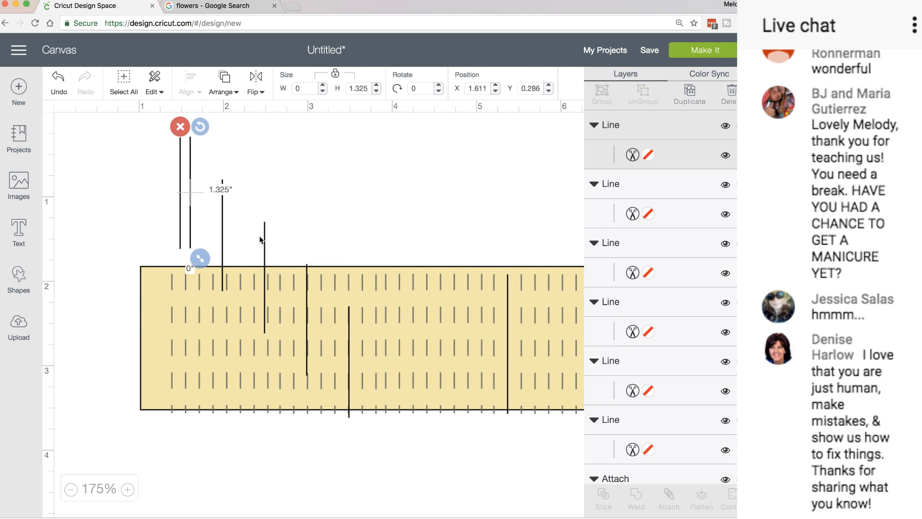
drag(259, 238, 198, 154)
click(223, 202)
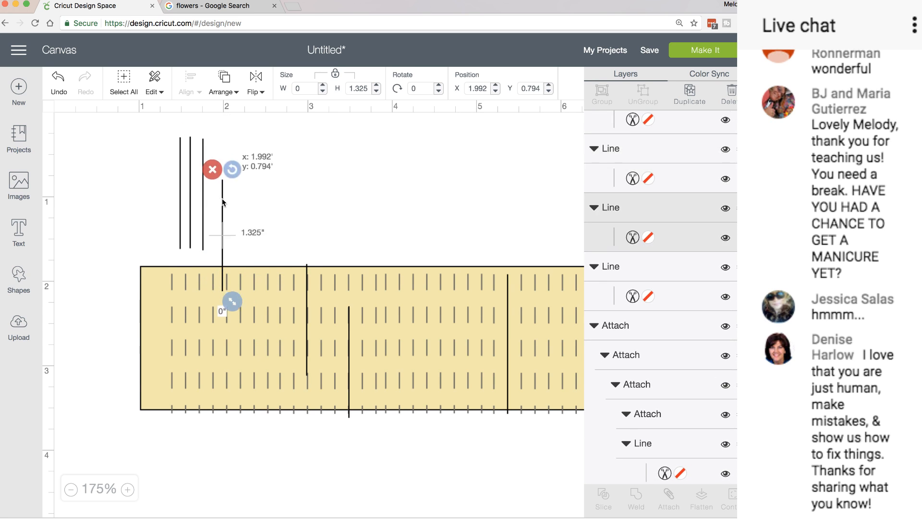
drag(223, 201, 218, 165)
drag(308, 285, 229, 152)
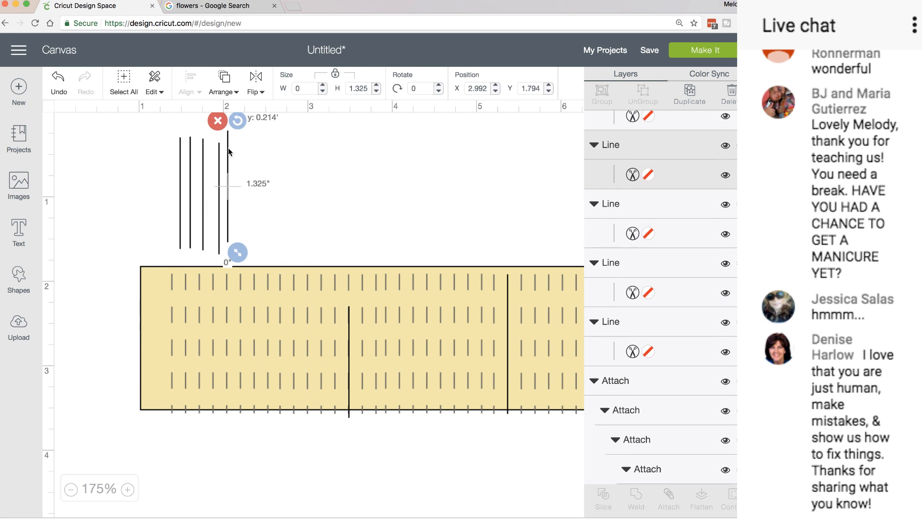
drag(350, 327, 248, 157)
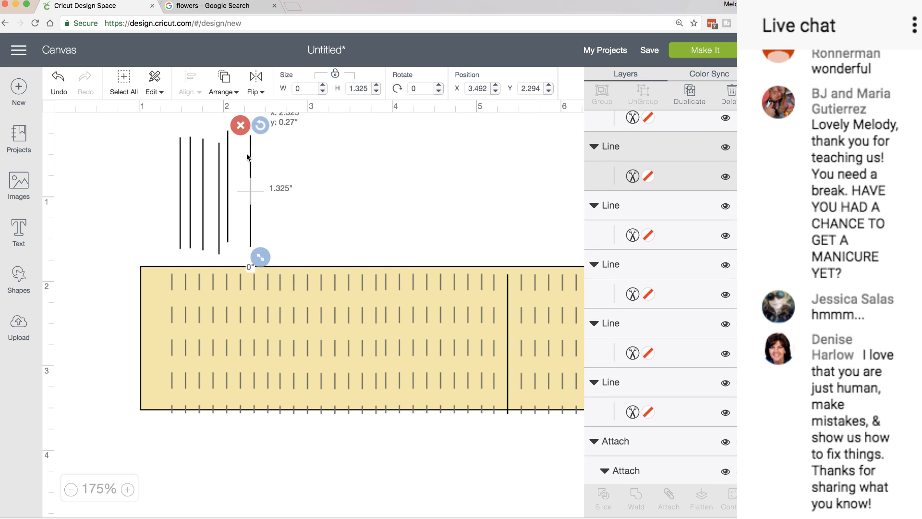
Step: Move the fringe rectangle farther down, then align the six cut lines at the top and distribute them horizontally
drag(512, 295, 546, 445)
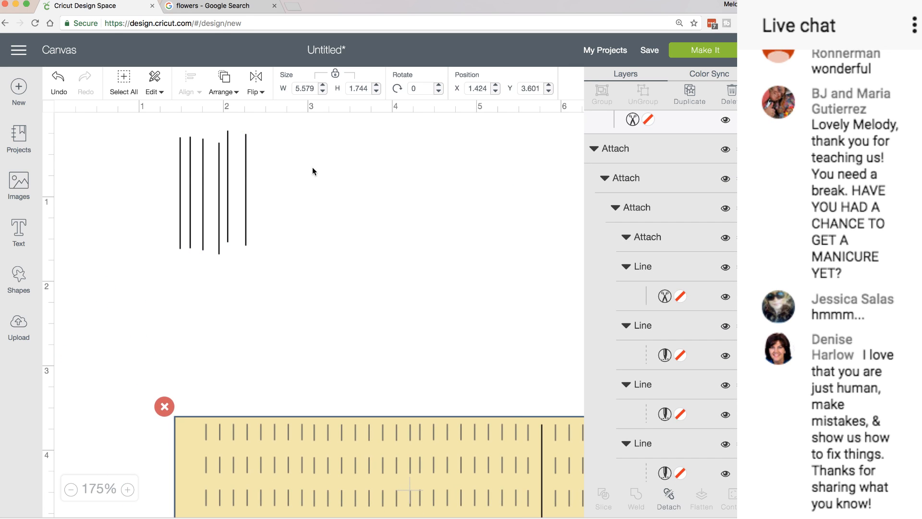
drag(311, 159, 123, 166)
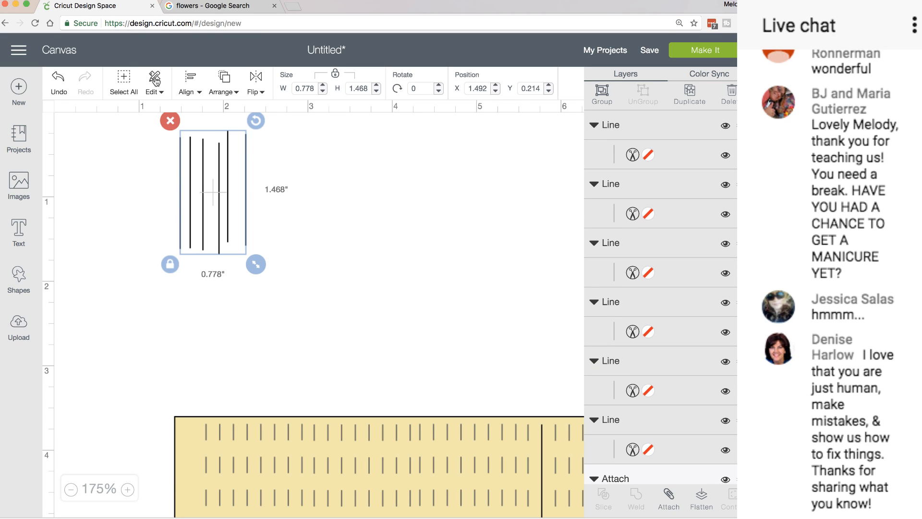
click(193, 79)
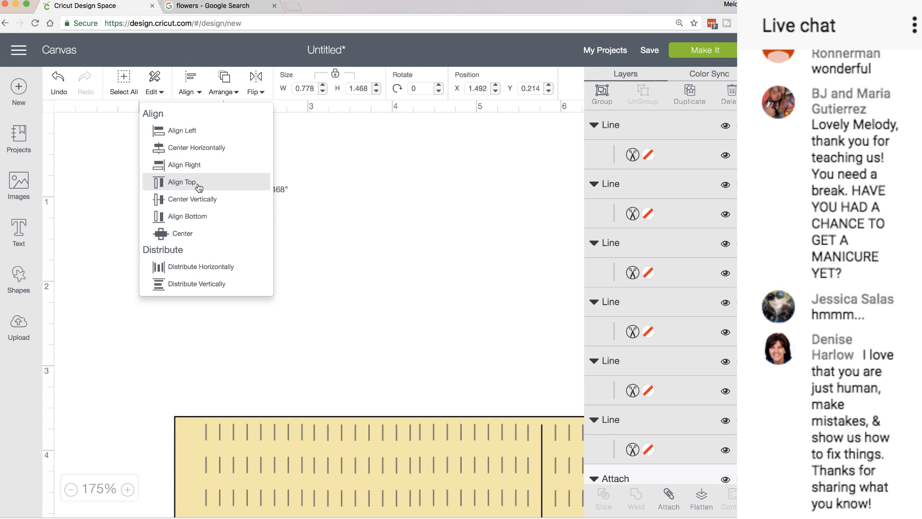
click(198, 186)
click(188, 97)
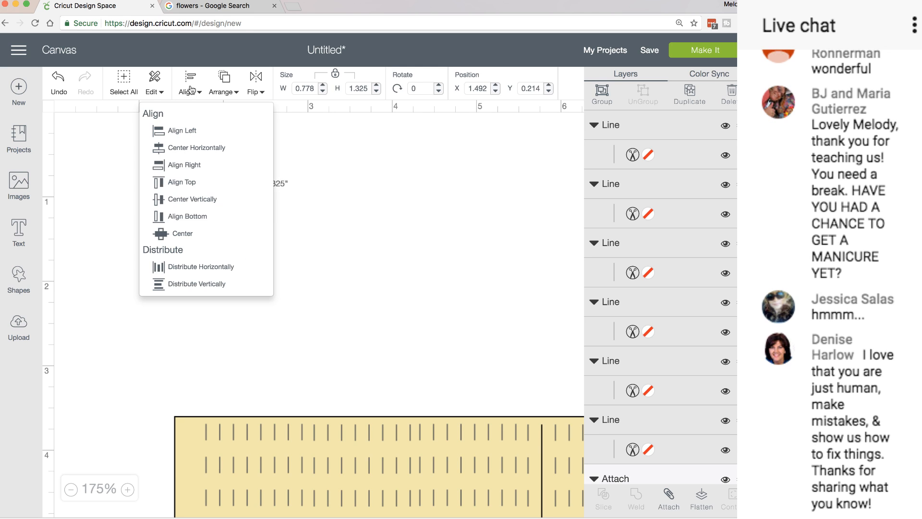
click(200, 272)
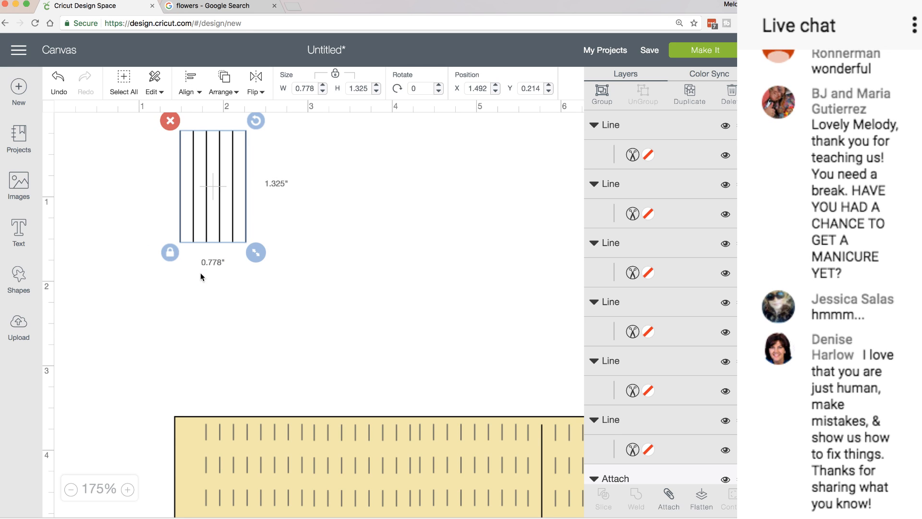
Step: Attach the six cut lines and duplicate the attached set twice, placing each copy to the right of the previous set
click(674, 498)
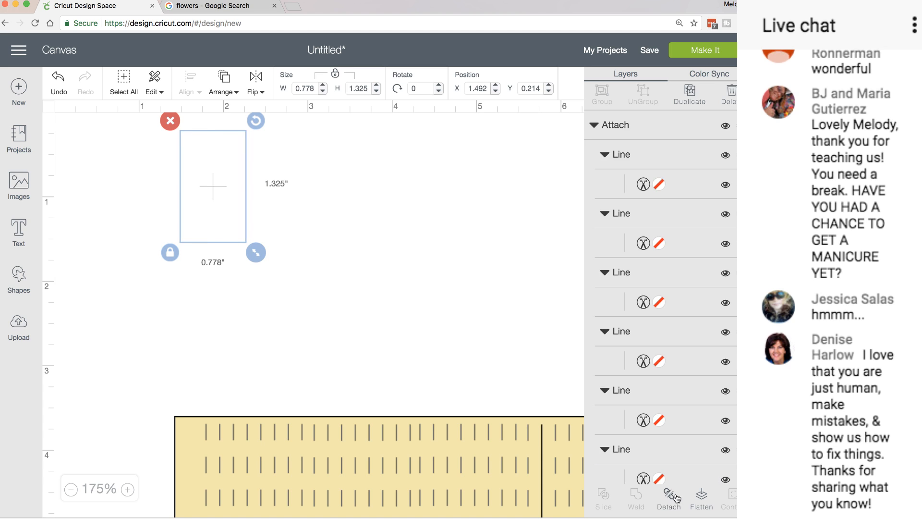
click(689, 93)
drag(281, 178, 313, 136)
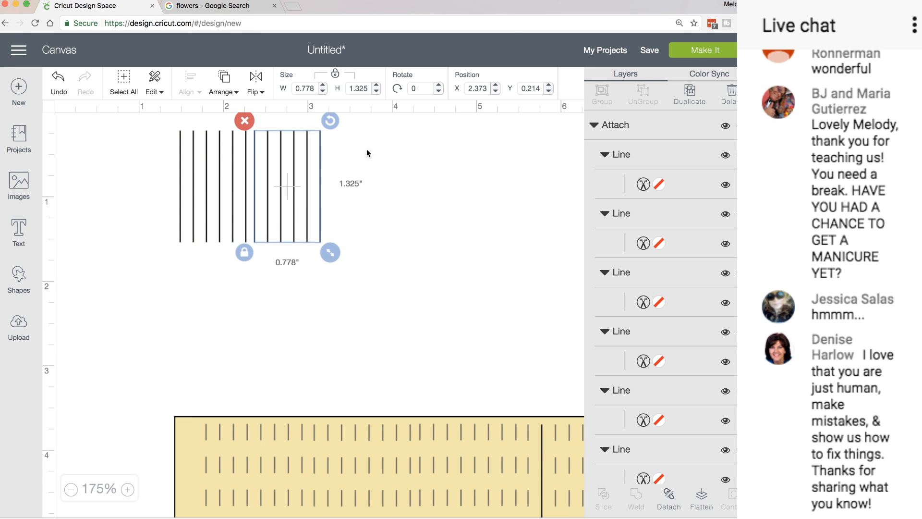
click(690, 93)
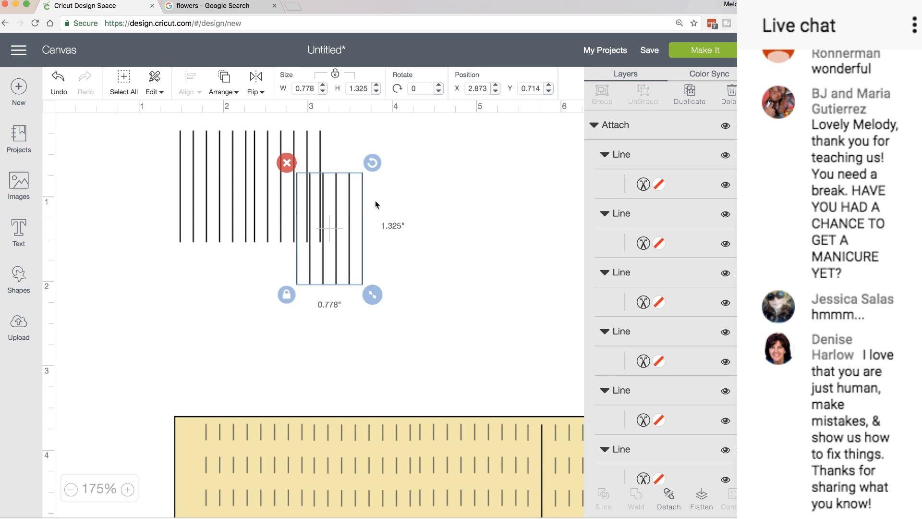
drag(353, 208, 382, 197)
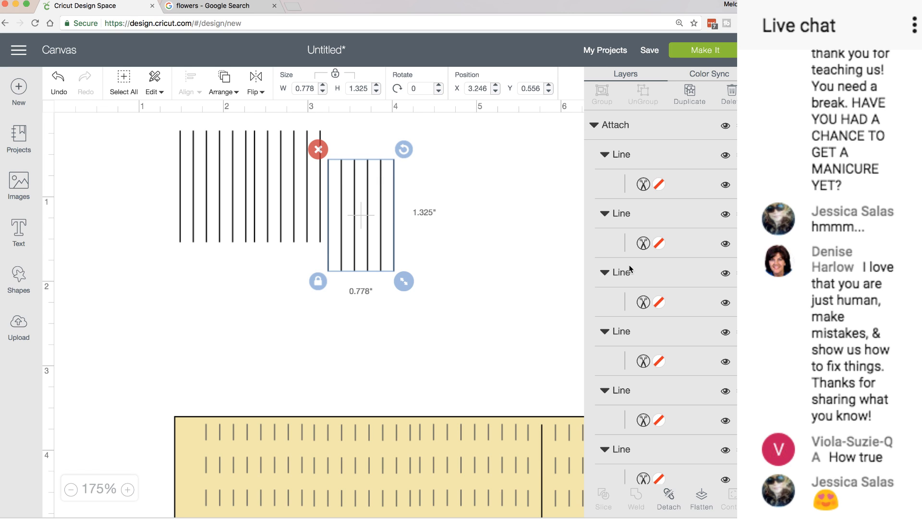
Step: Switch to YouTube in a new browser tab and open the account's own channel page
click(294, 8)
text(yo)
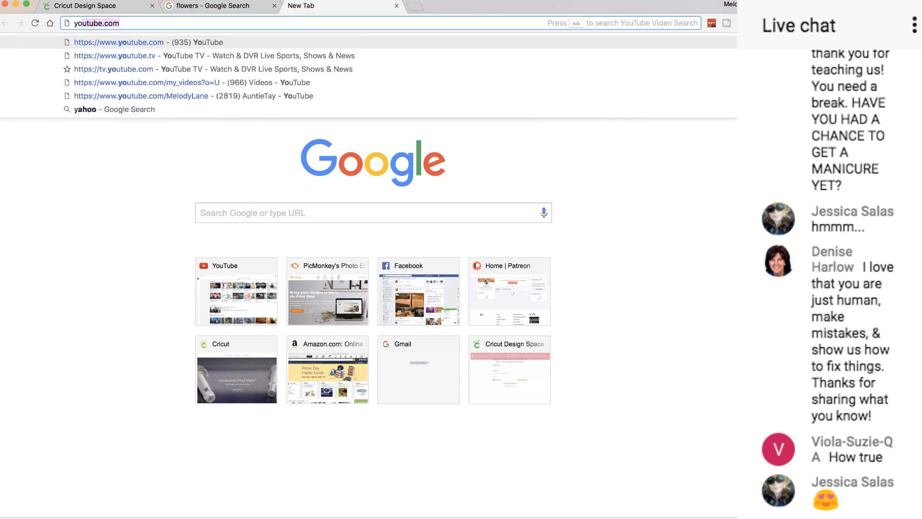
text(u)
key(Return)
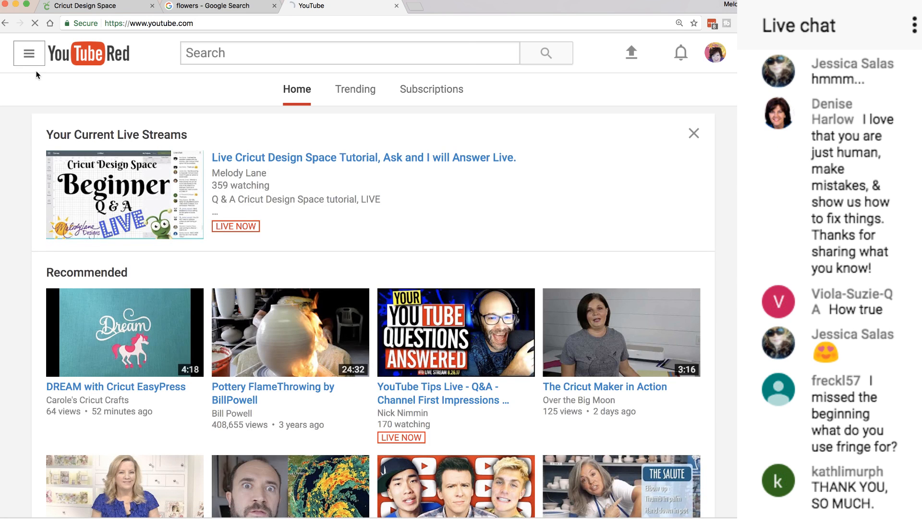
click(29, 53)
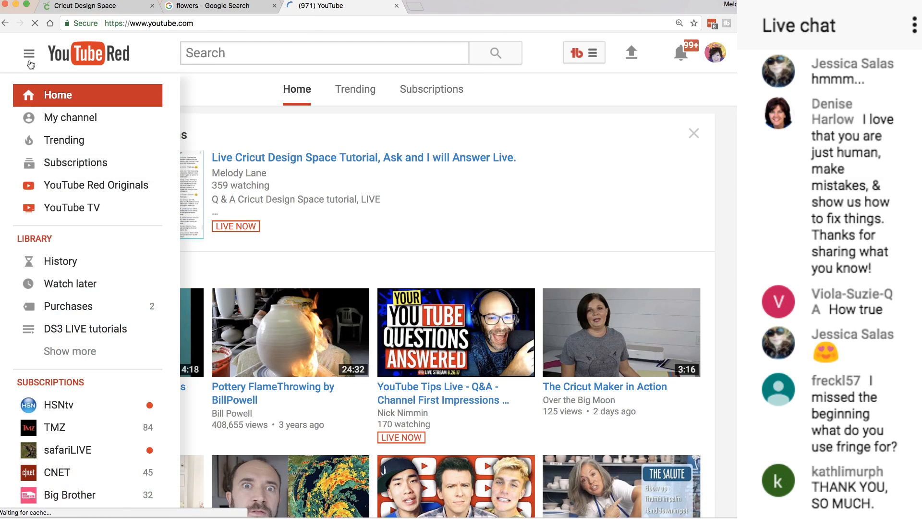
click(53, 121)
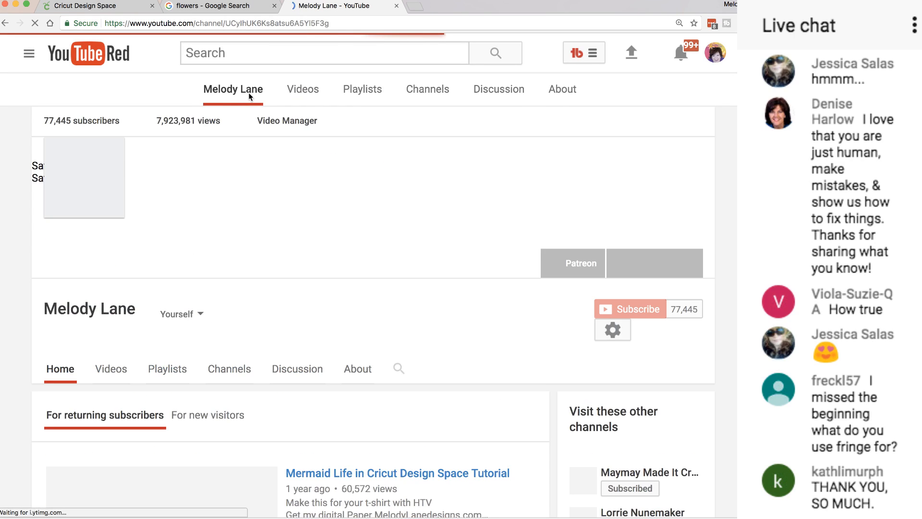
Step: Set a reminder for the upcoming live stream "Opening Viewer Mail- Happy Mail" on the channel page
scroll(235, 161, down, 8)
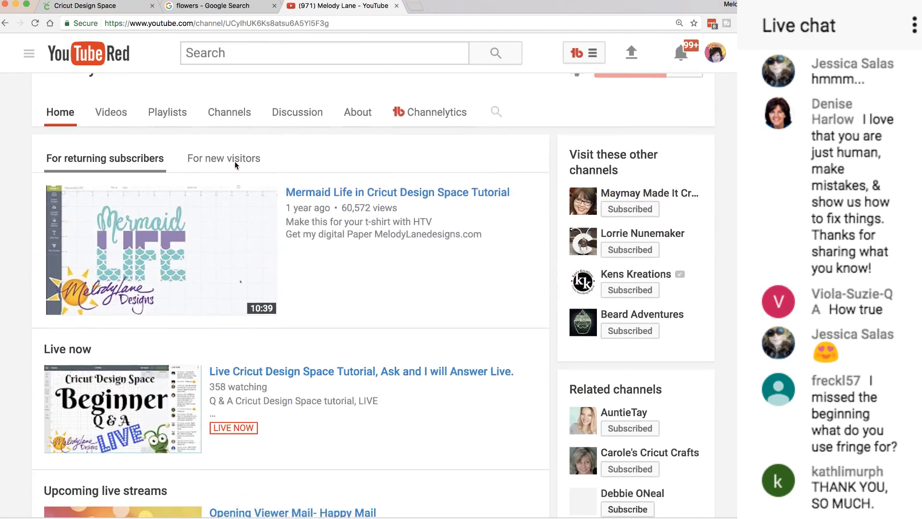
scroll(235, 162, down, 1)
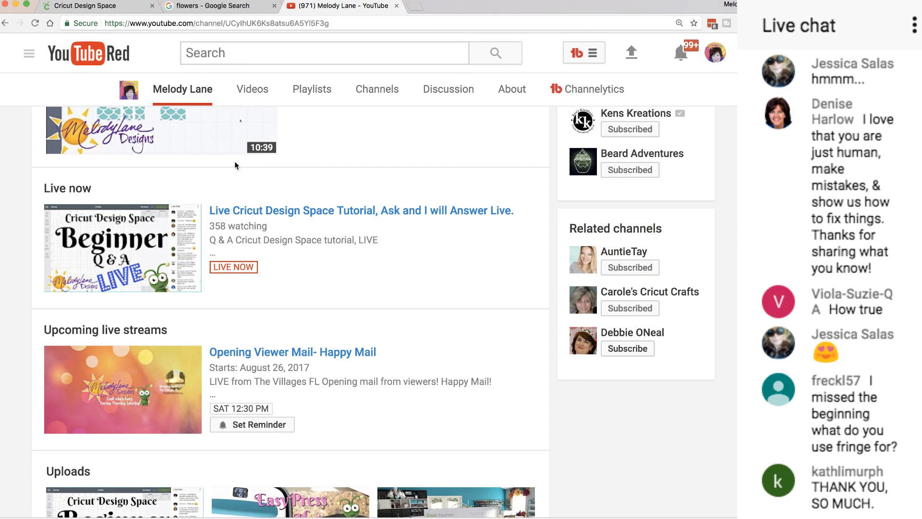
scroll(238, 154, down, 1)
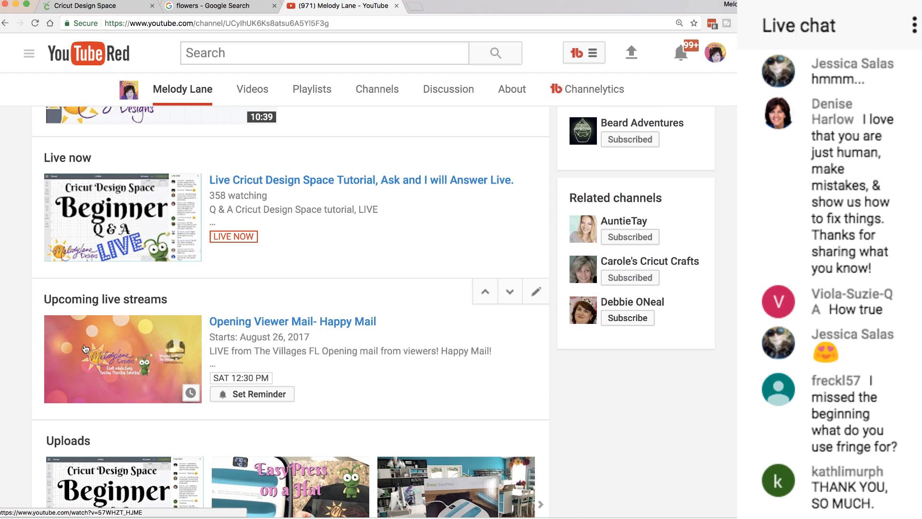
scroll(394, 345, down, 2)
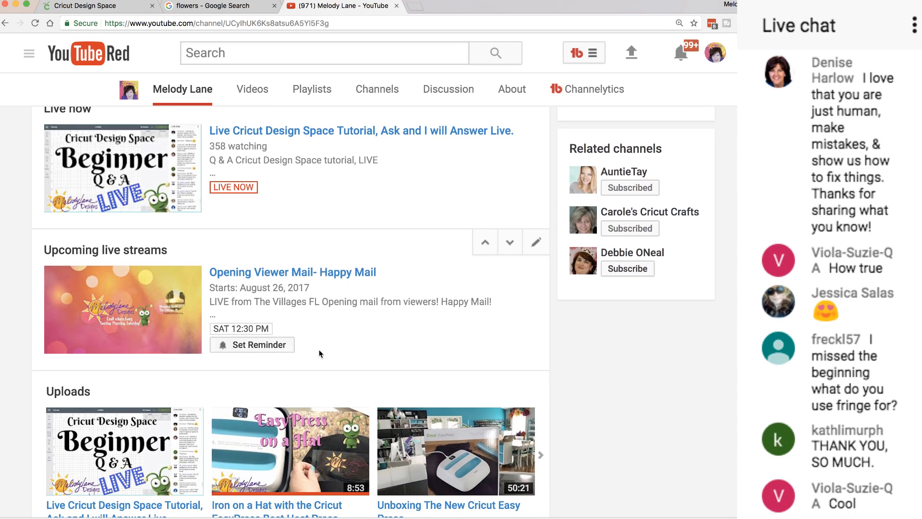
click(255, 346)
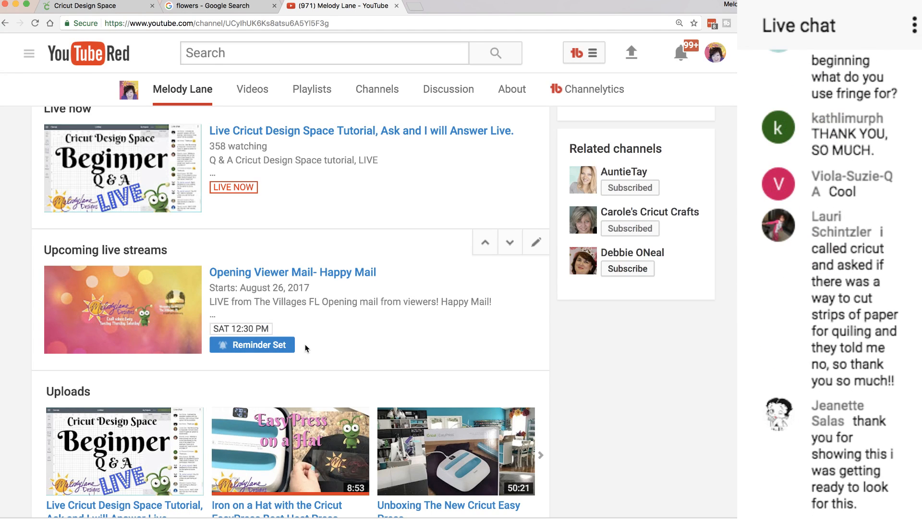
Step: Open the current live stream "Live Cricut Design Space Tutorial, Ask and I will Answer Live." and pause its playback
scroll(306, 347, up, 1)
click(273, 187)
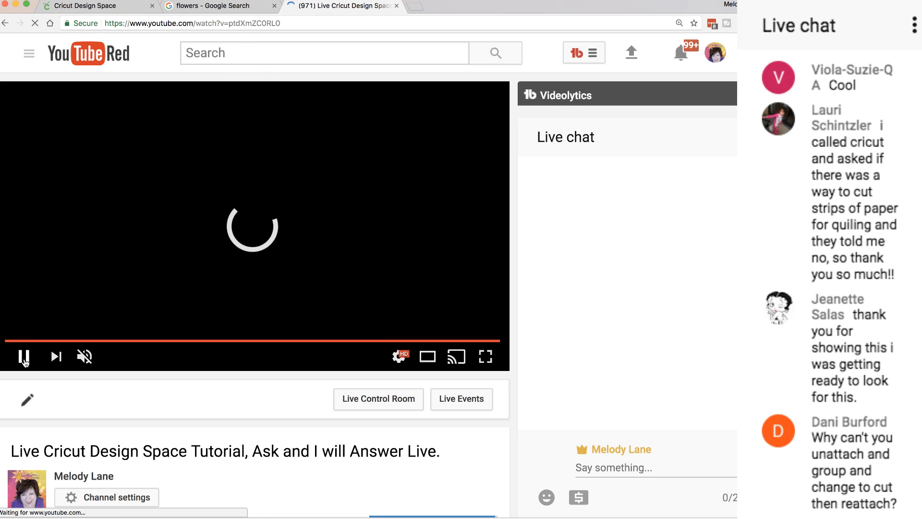
click(25, 361)
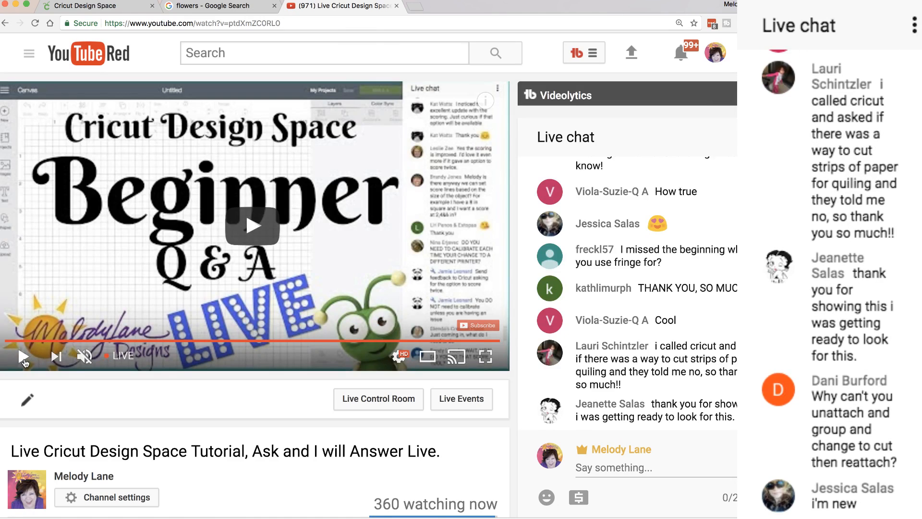
scroll(86, 359, down, 3)
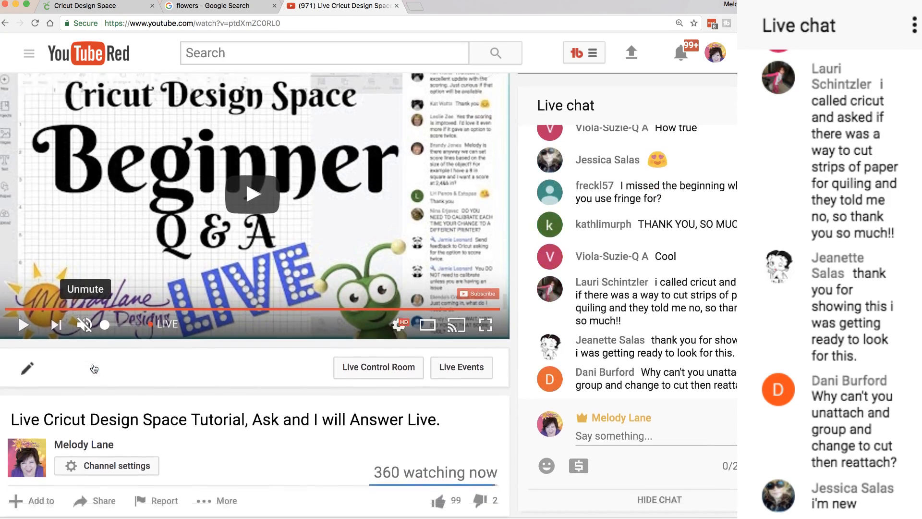
Step: Open the Super Chat option below the live chat messages
scroll(94, 369, down, 1)
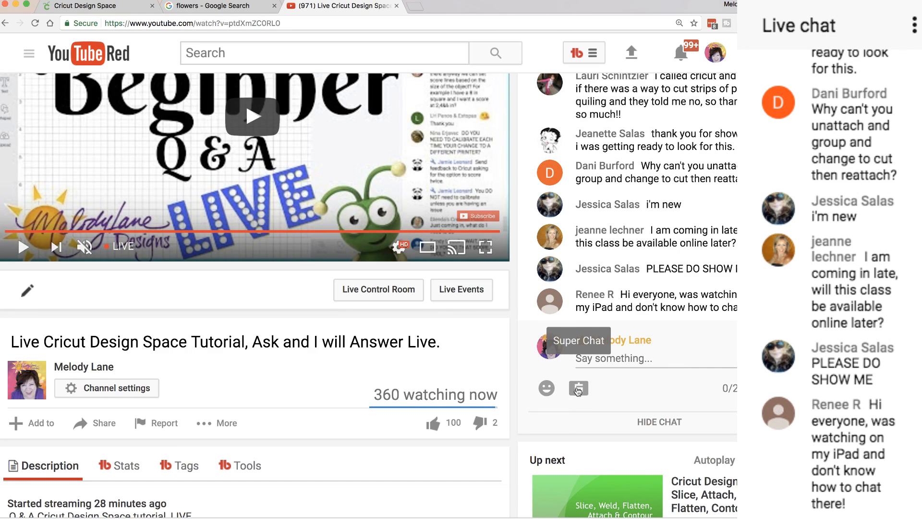
click(578, 390)
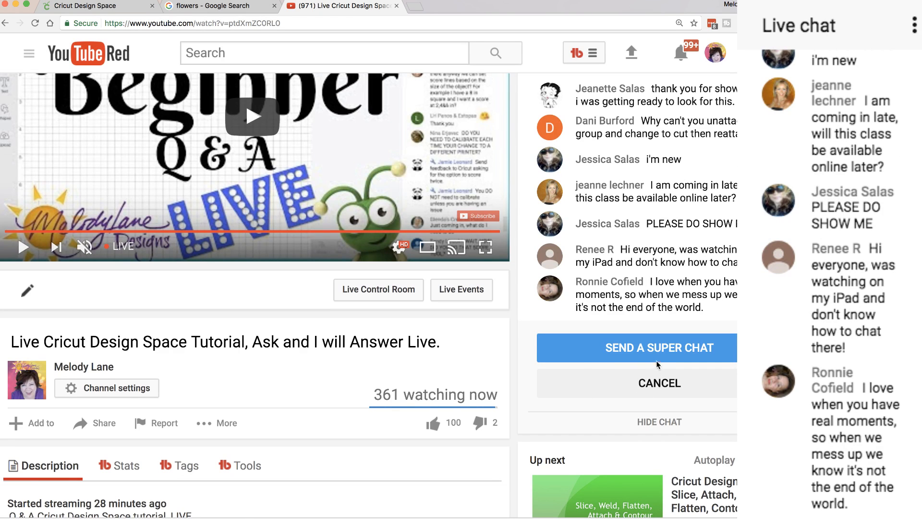
click(490, 345)
click(501, 364)
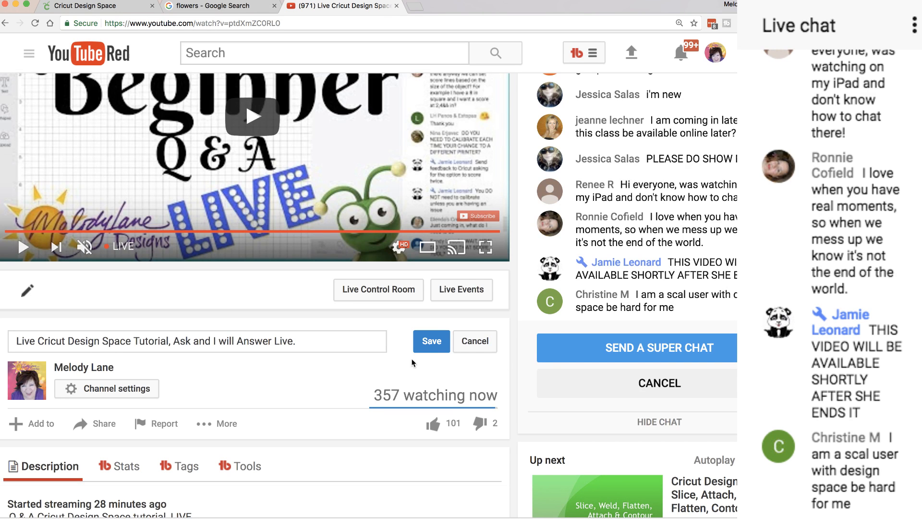
Step: Examine the area below the live stream video, including the like and share options and the links in the description
scroll(256, 397, down, 3)
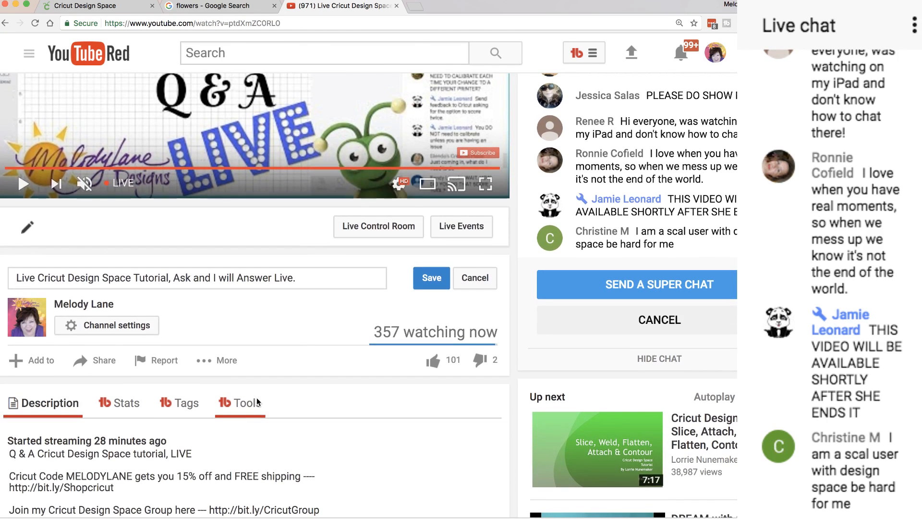
scroll(257, 396, up, 2)
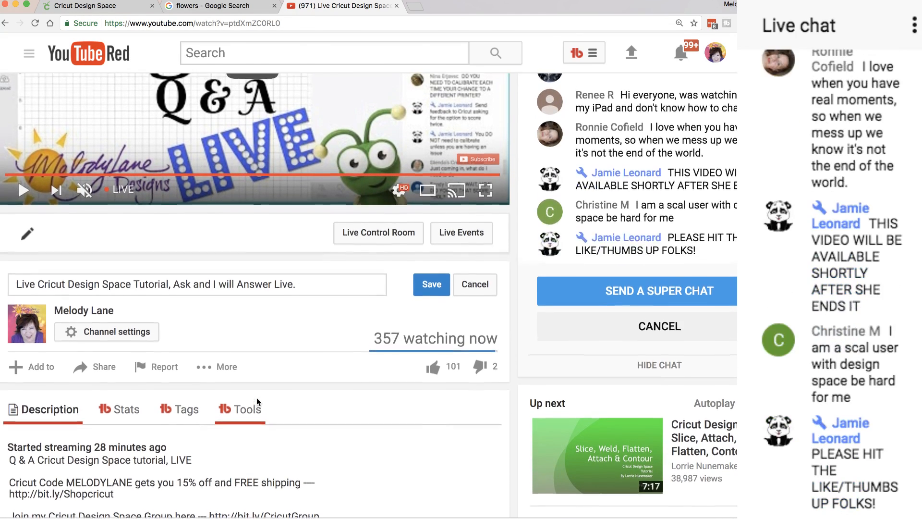
scroll(257, 397, up, 1)
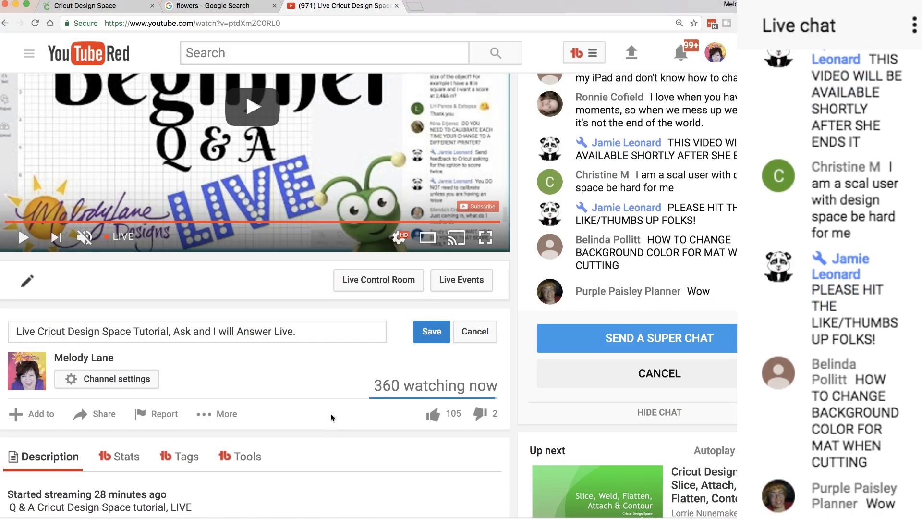
scroll(330, 414, down, 10)
scroll(330, 413, up, 5)
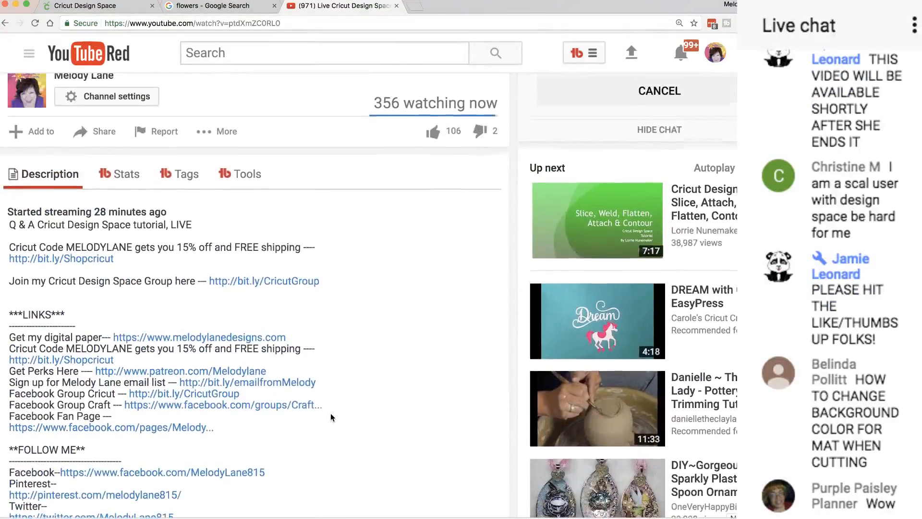
scroll(331, 413, up, 4)
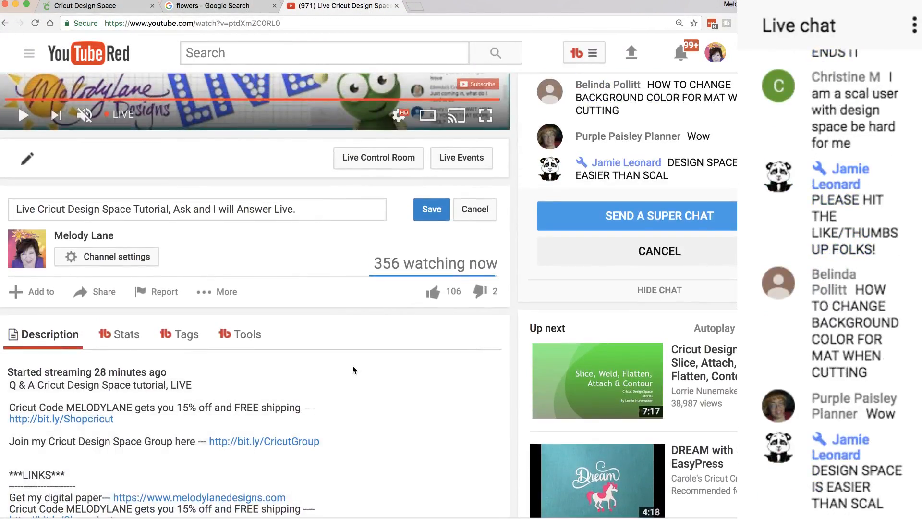
scroll(339, 368, down, 3)
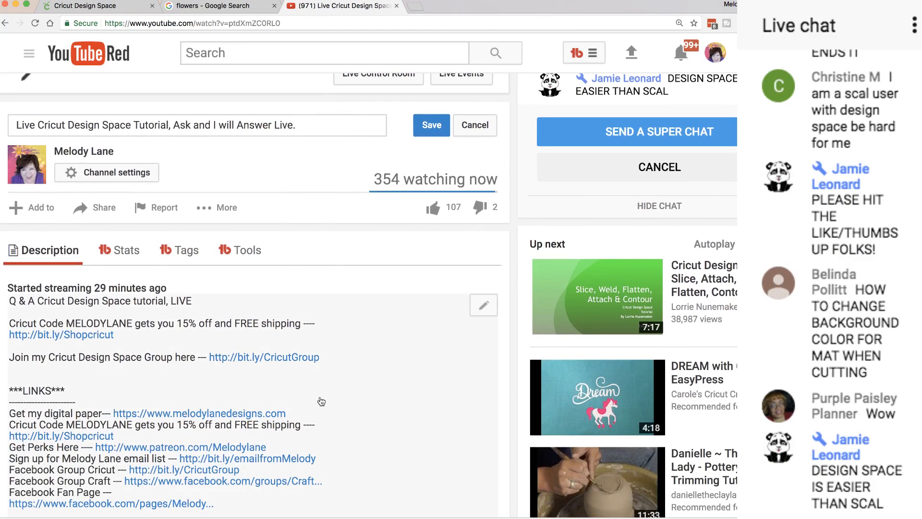
scroll(379, 372, up, 5)
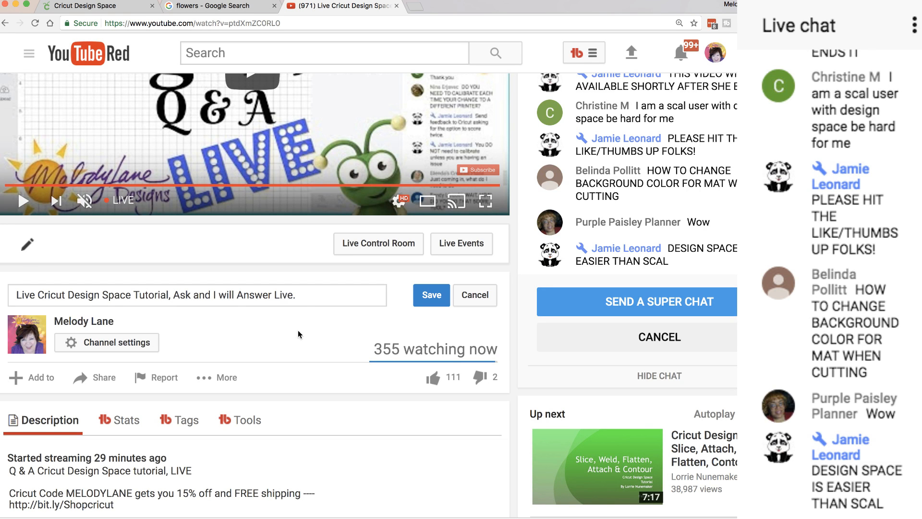
scroll(298, 330, up, 3)
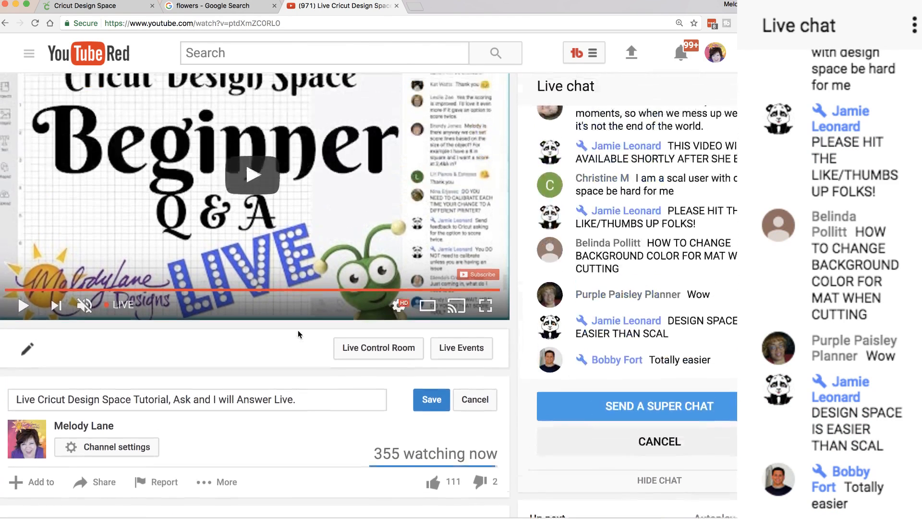
Step: Switch to Cricut Design Space, preview the project's mats including the second score-and-cut mat, and return to the canvas
click(85, 7)
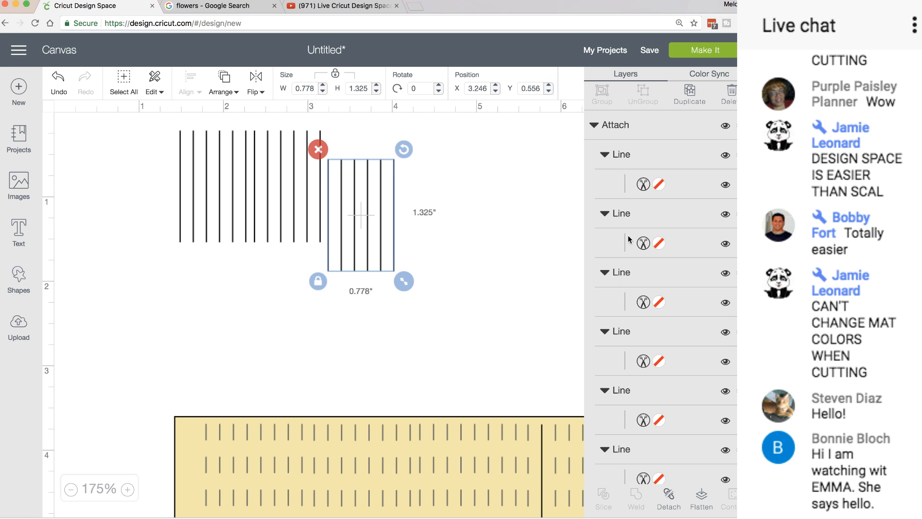
click(717, 50)
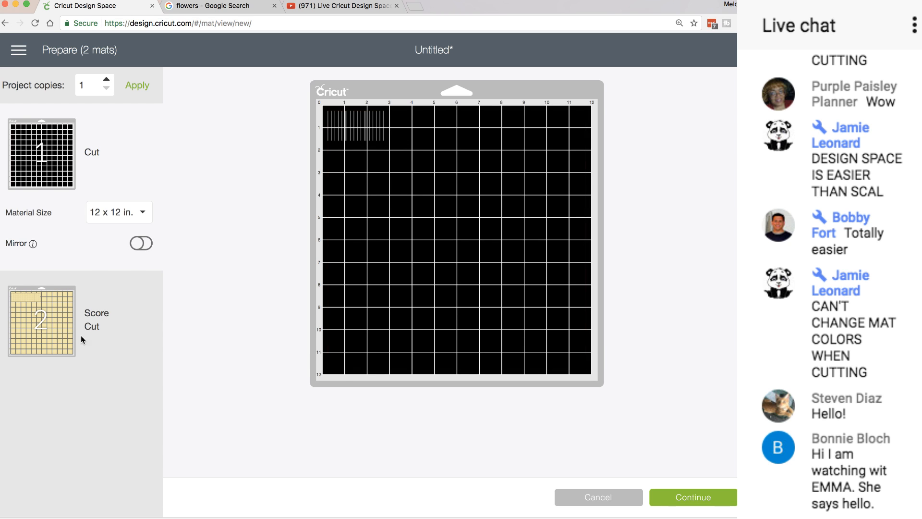
click(57, 338)
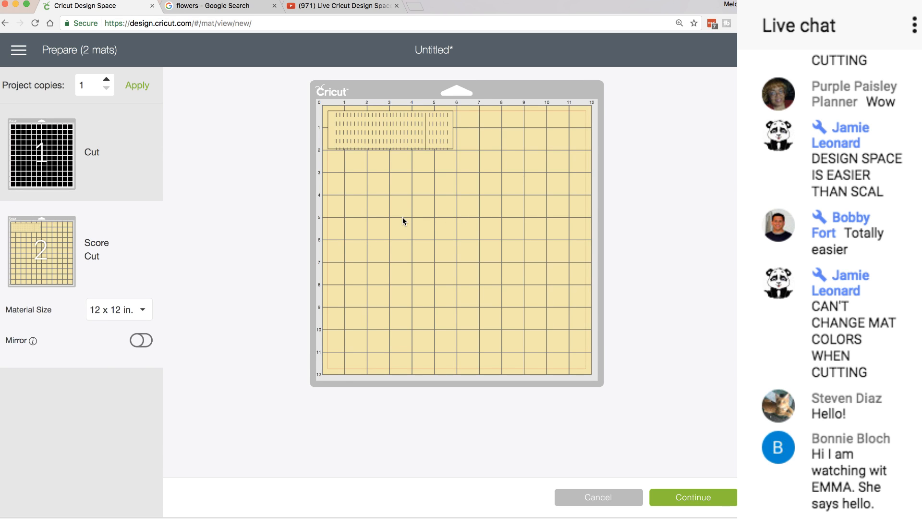
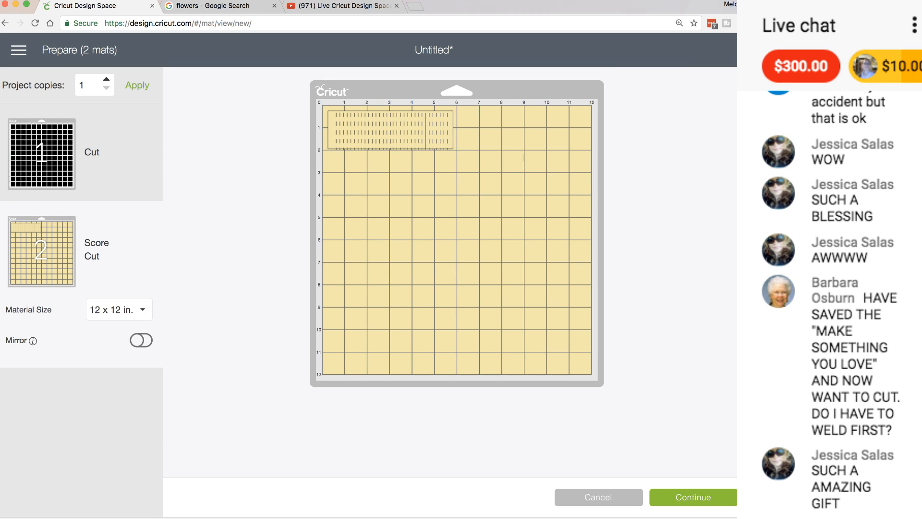
click(20, 51)
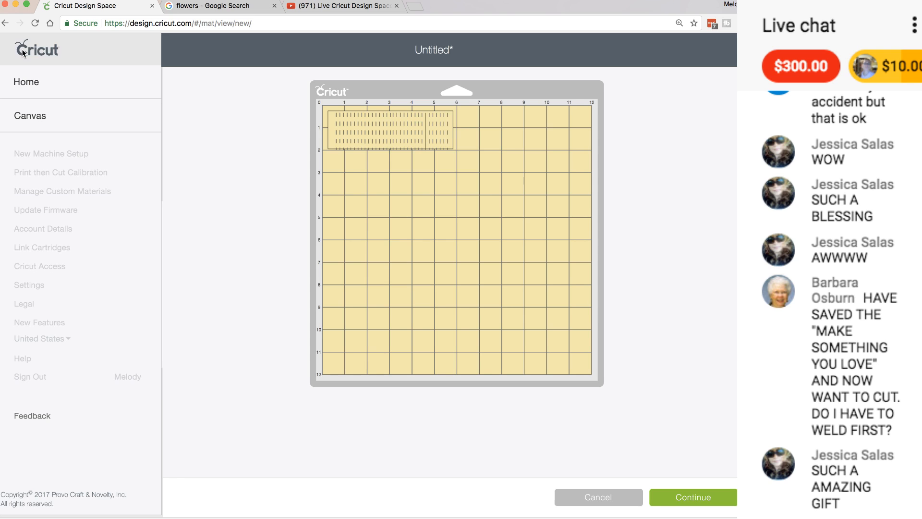
click(200, 111)
click(598, 497)
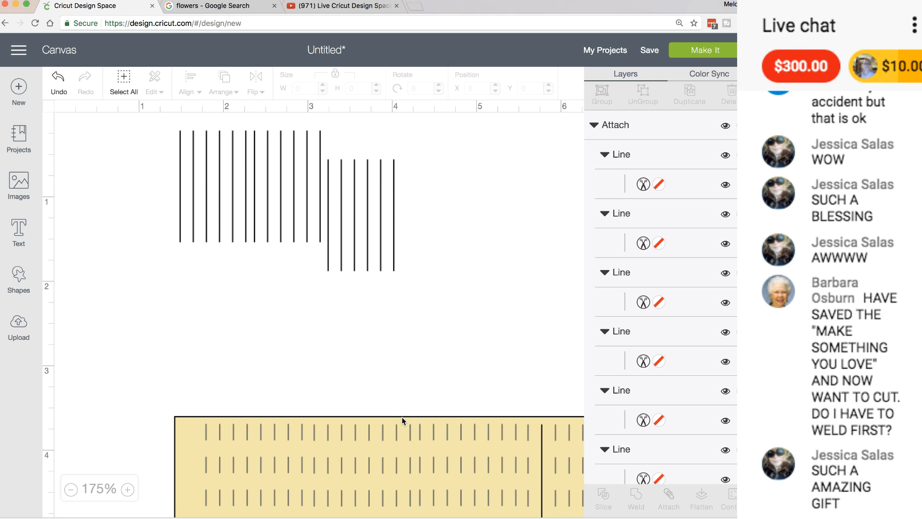
click(20, 139)
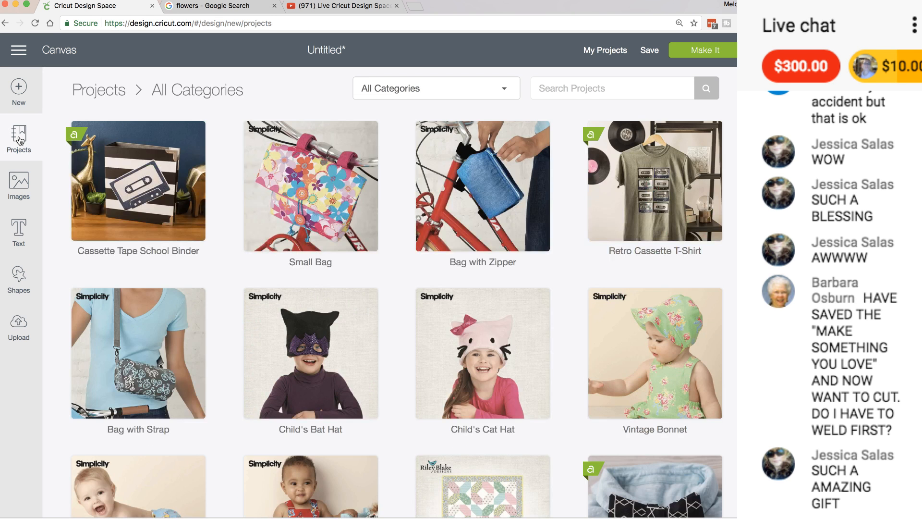
click(19, 138)
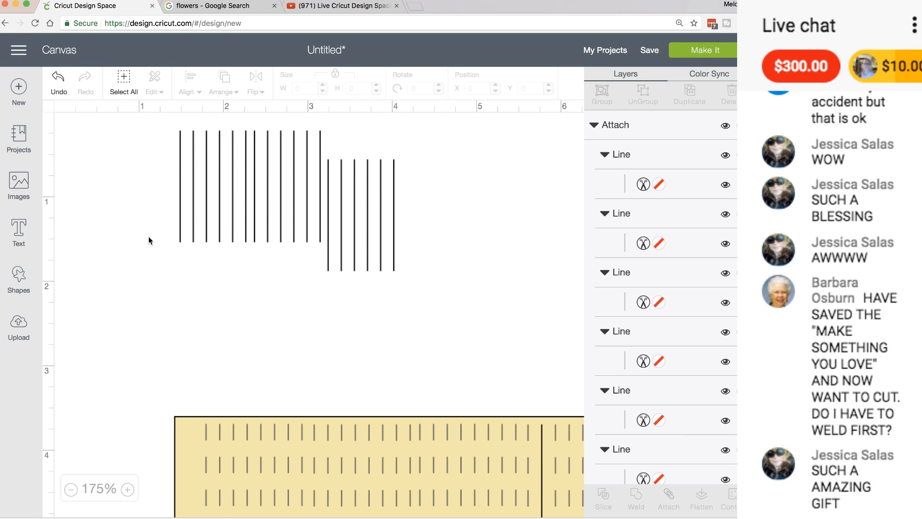
Step: Delete the two groups of vertical lines and the yellow rectangle with its score lines from the canvas
drag(98, 167, 516, 281)
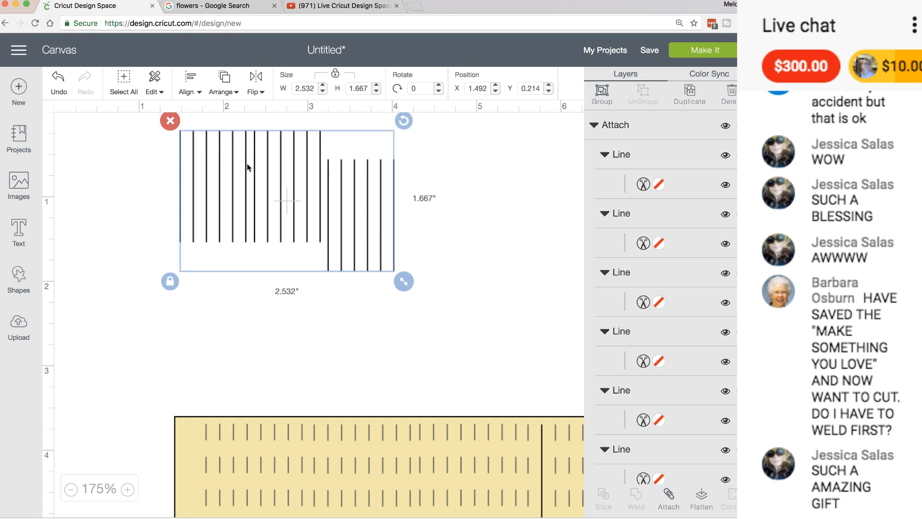
click(172, 121)
drag(166, 379, 274, 516)
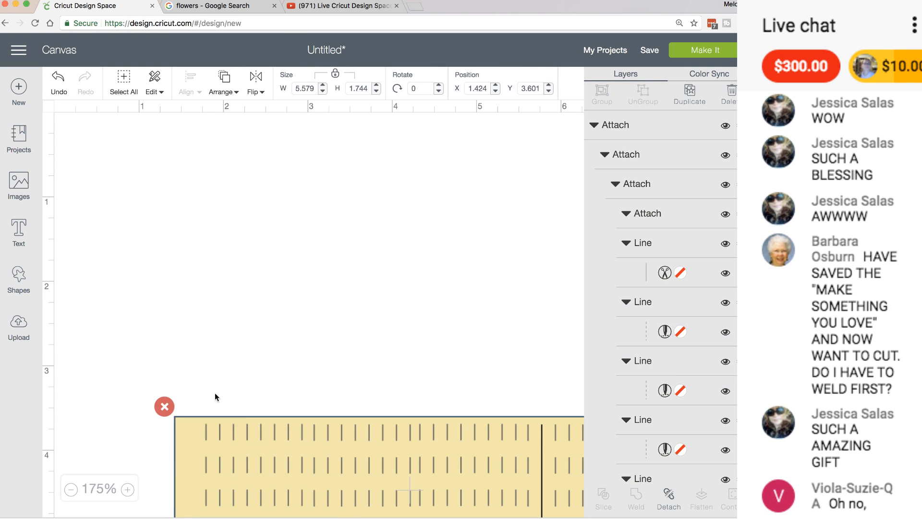
click(165, 407)
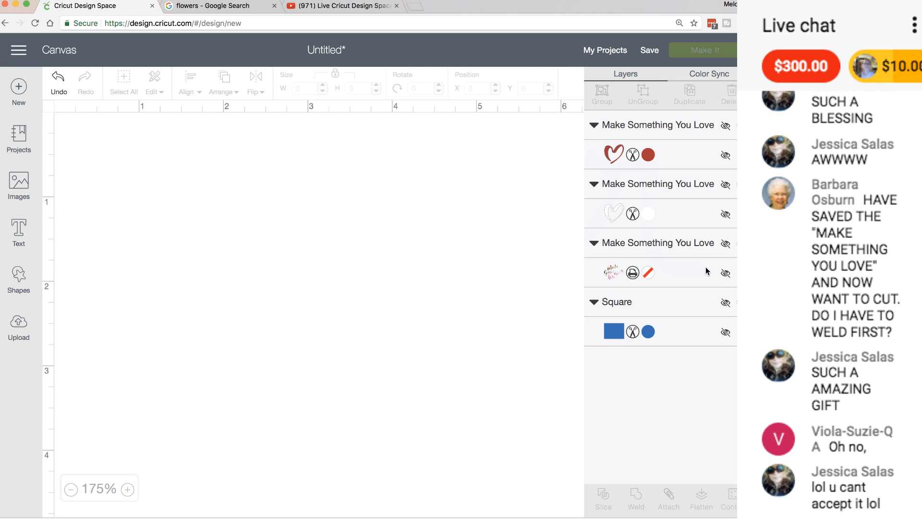
Step: Unhide the flower-patterned "Make Something You Love" lettering, shift it toward the canvas origin and try to send it to the mat preview
click(726, 245)
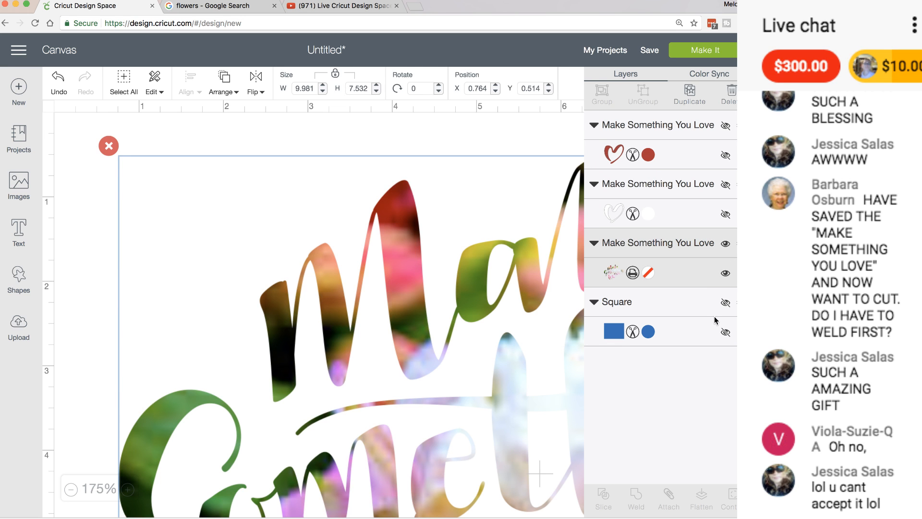
drag(405, 304, 343, 257)
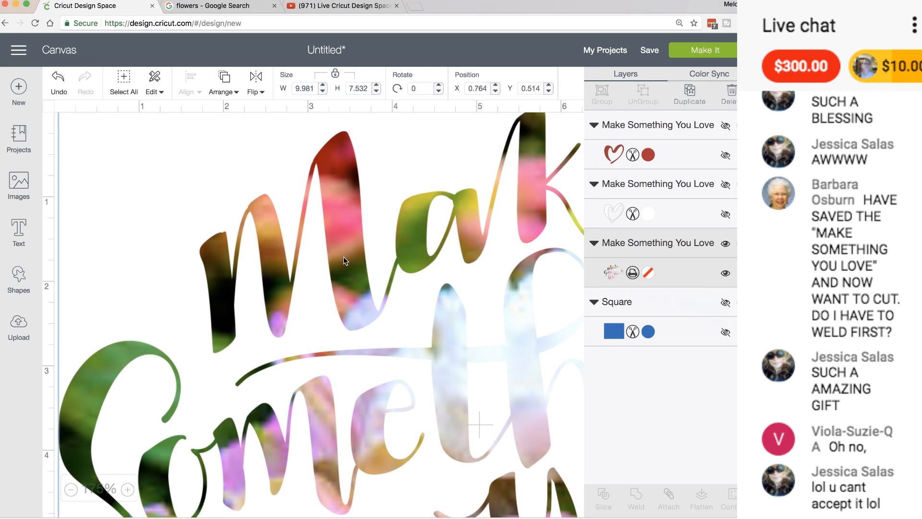
click(697, 55)
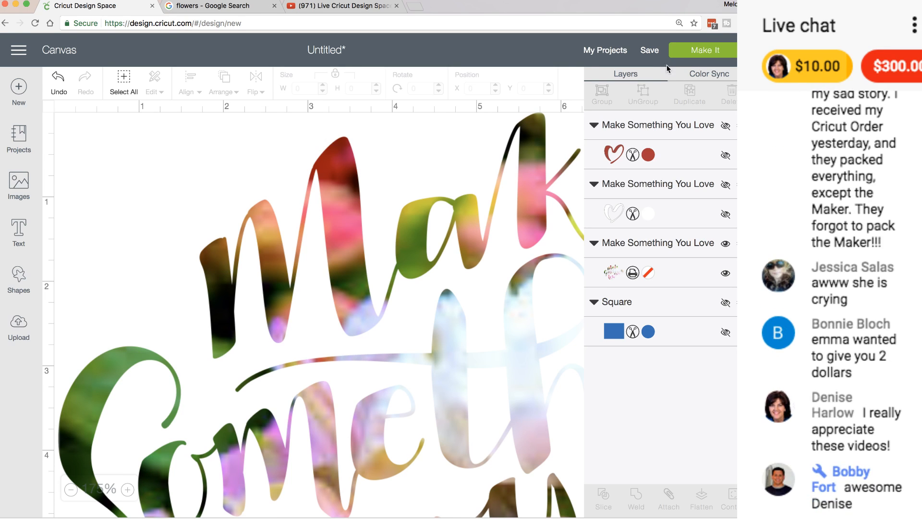
click(710, 53)
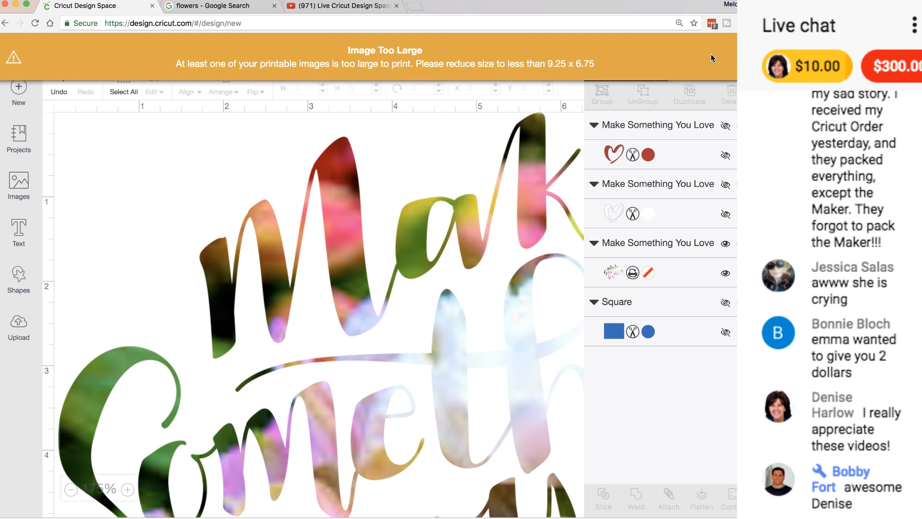
Step: Reposition the patterned lettering at the canvas origin, X 0 and Y 0, and look at its layer attributes
click(451, 211)
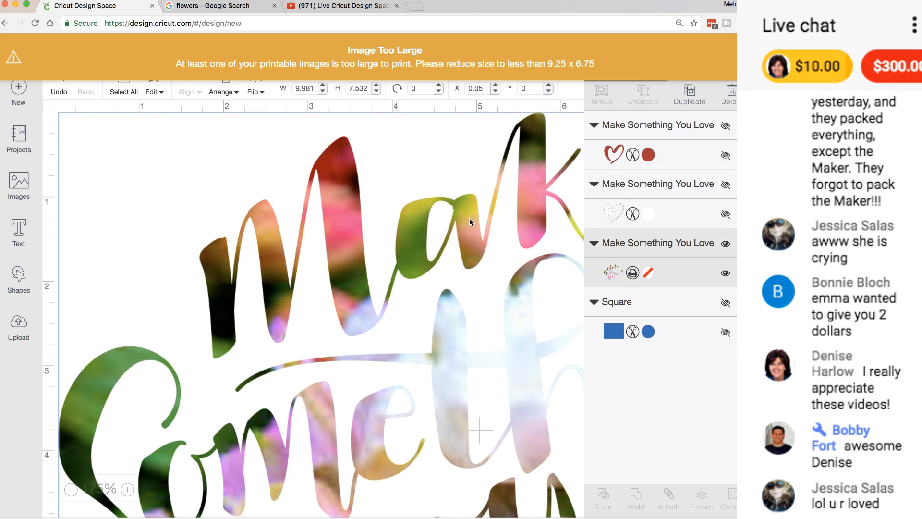
drag(468, 218, 228, 113)
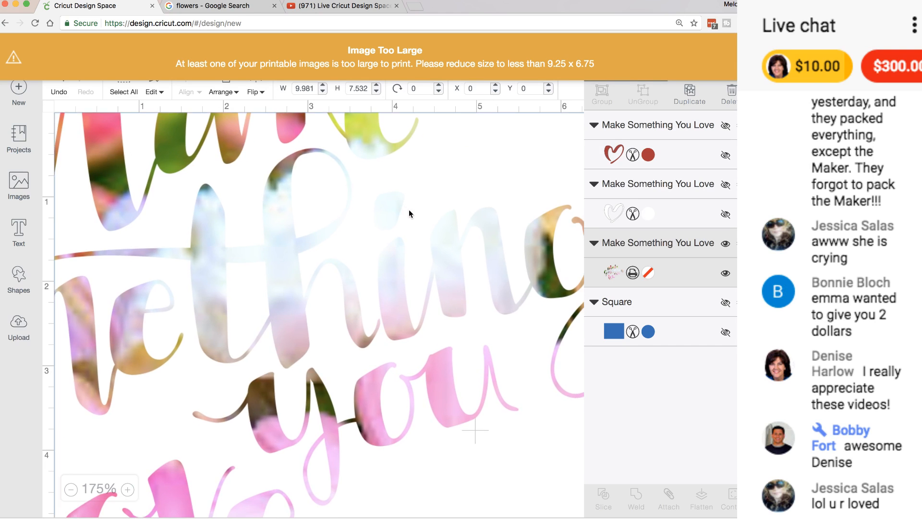
drag(409, 212, 408, 226)
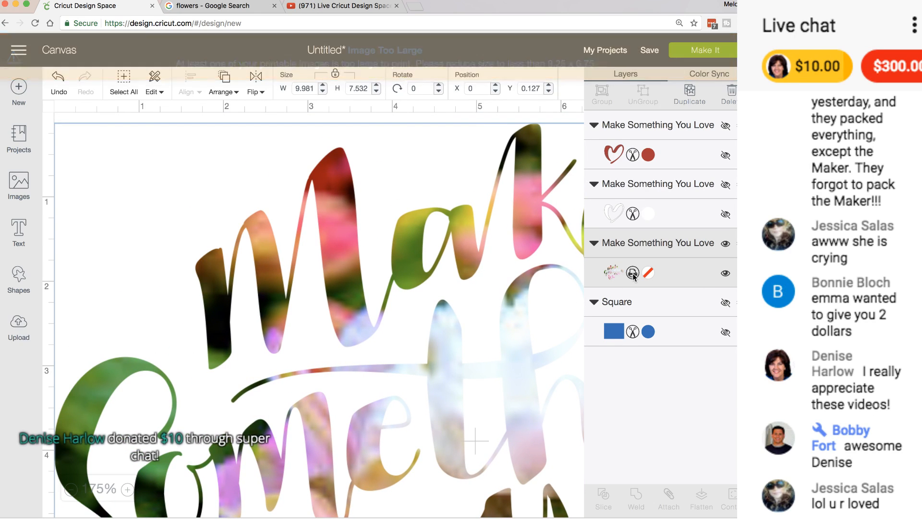
click(632, 273)
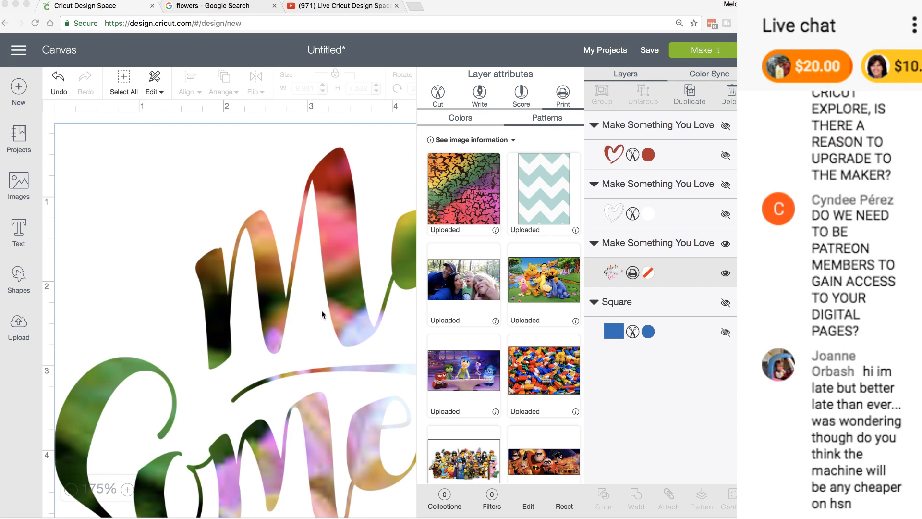
drag(346, 325, 279, 266)
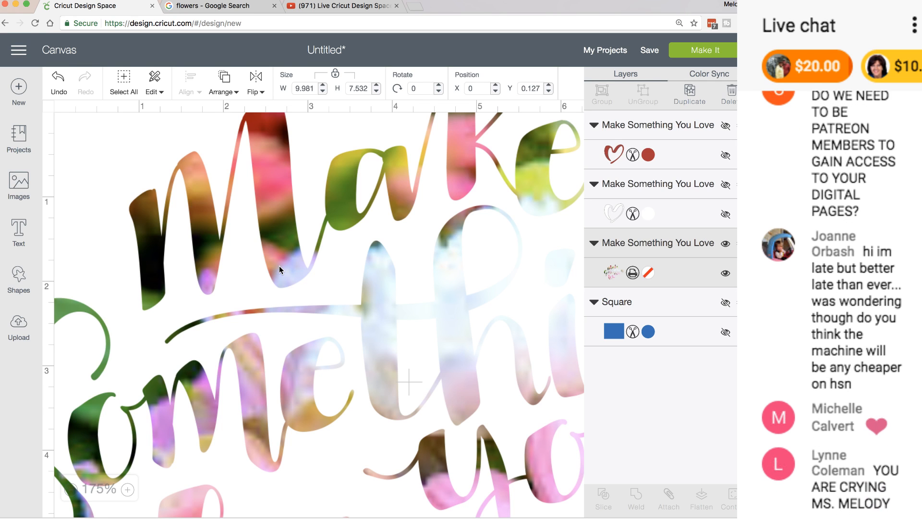
drag(278, 266, 141, 157)
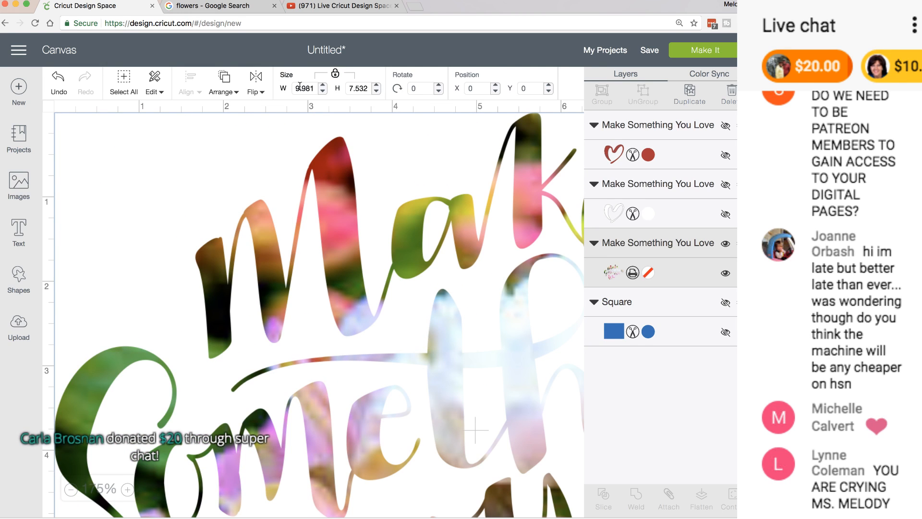
Step: Change the "Make Something You Love" lettering layer from Print to Cut
click(71, 490)
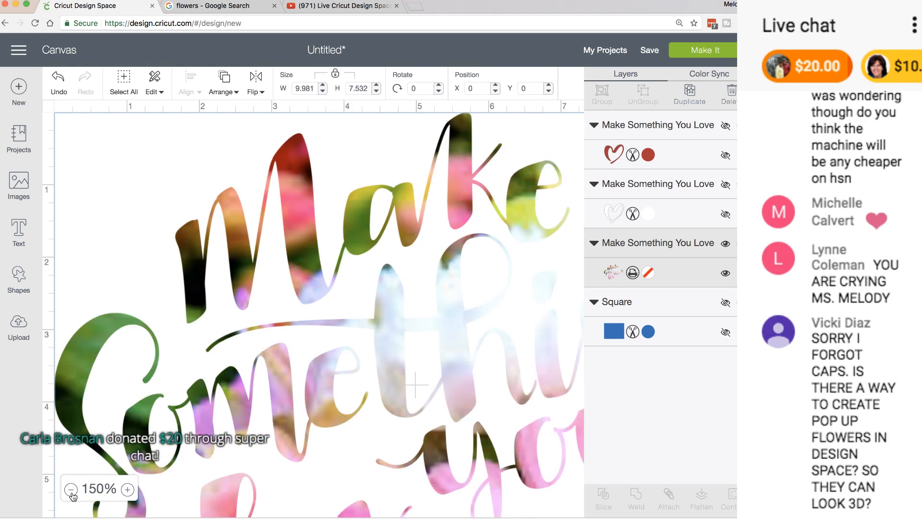
click(71, 490)
click(71, 490)
click(71, 490)
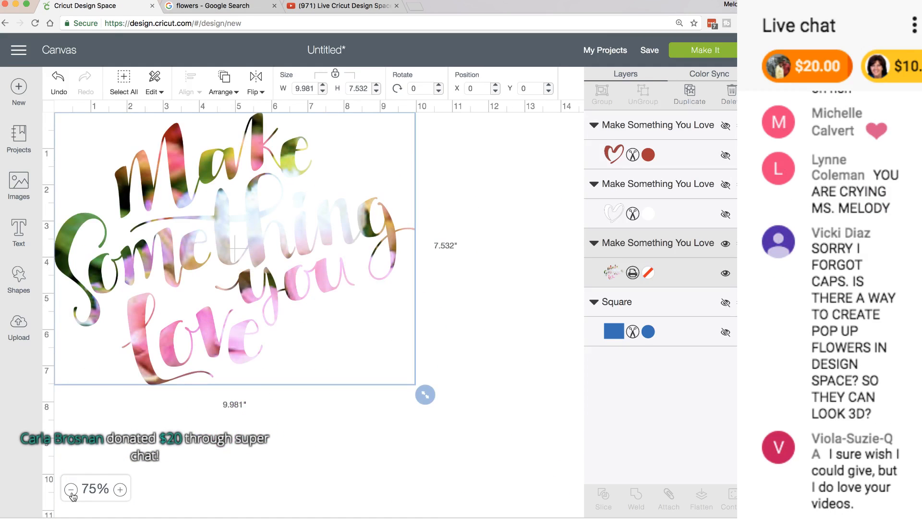
click(633, 272)
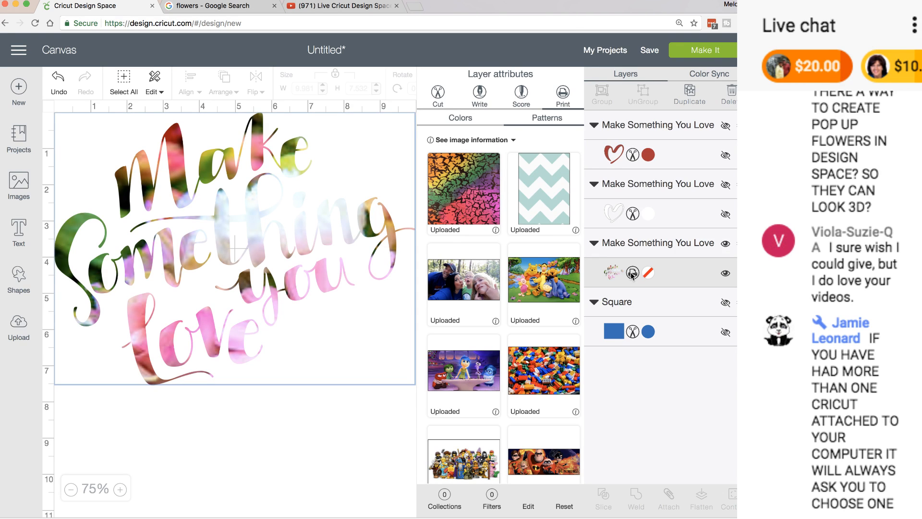
click(438, 93)
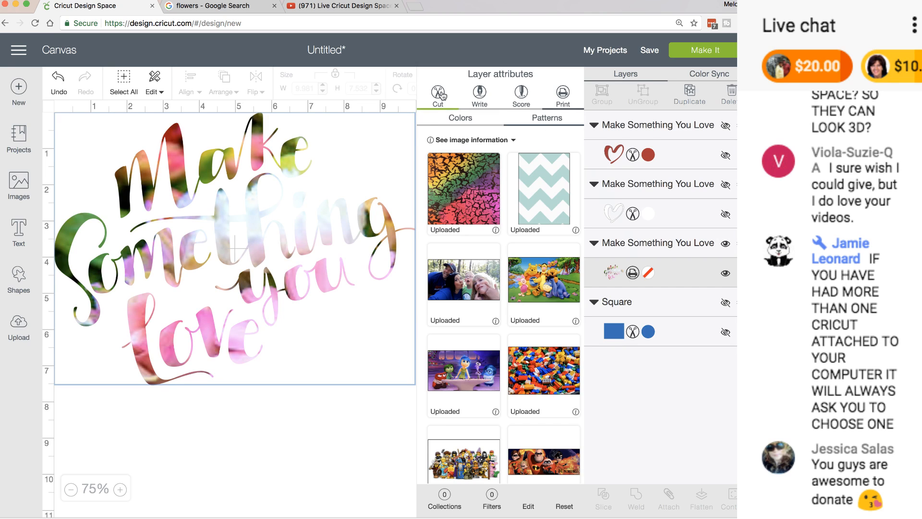
click(331, 212)
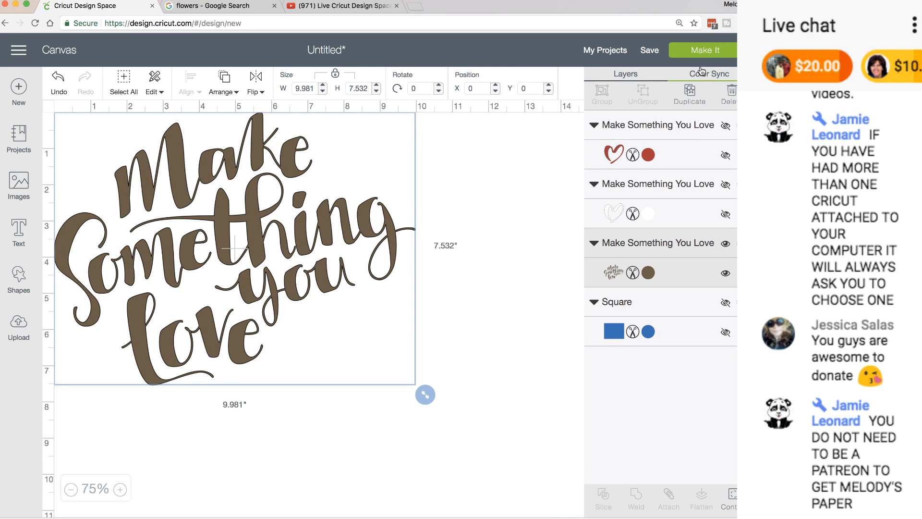
click(463, 183)
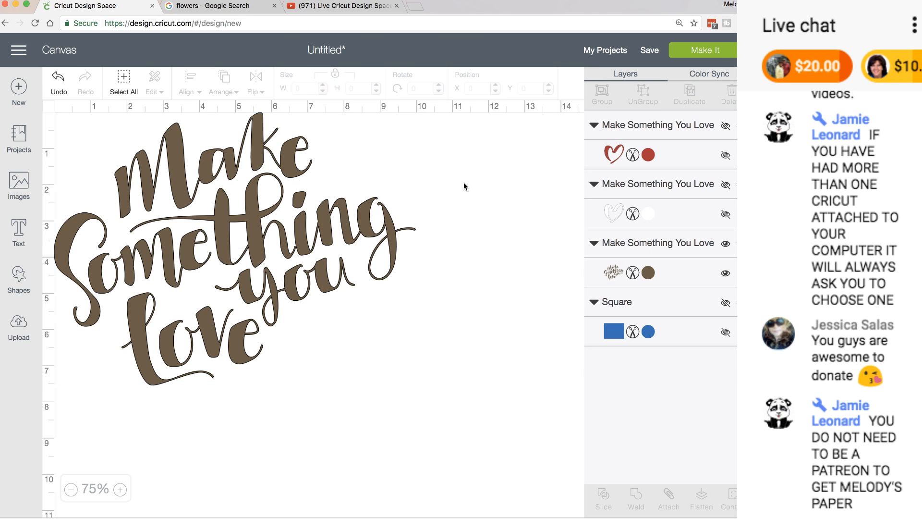
Step: Move the lettering to about X 1.11, Y 0.69 inches, preview it on the cutting mat and return to the canvas
drag(335, 223, 330, 241)
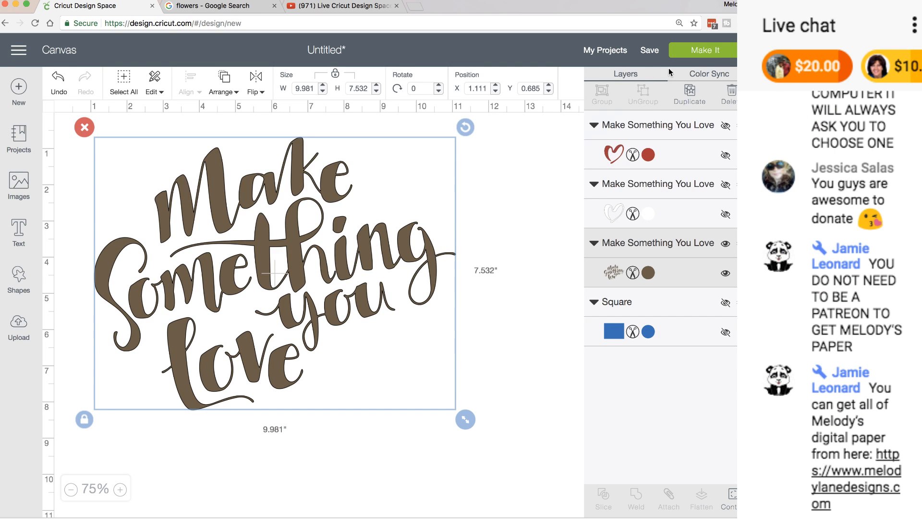
click(707, 50)
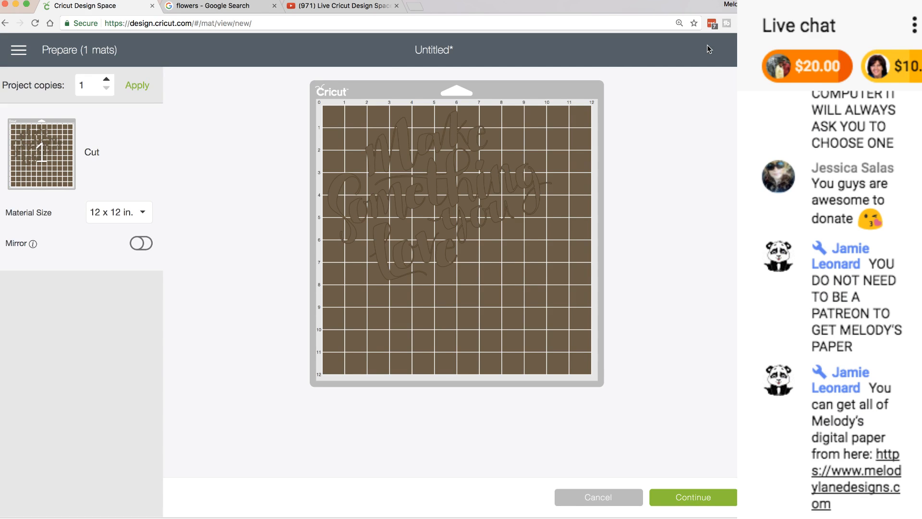
click(467, 151)
drag(468, 152, 469, 153)
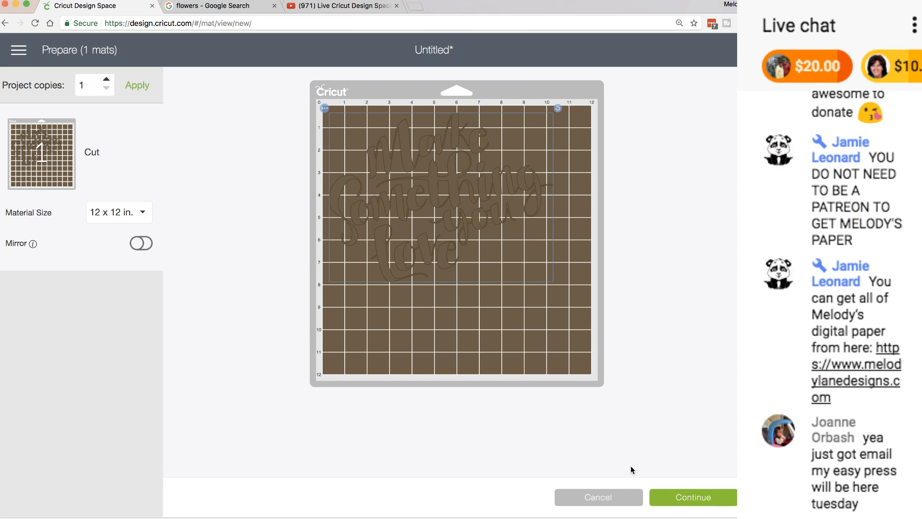
click(593, 498)
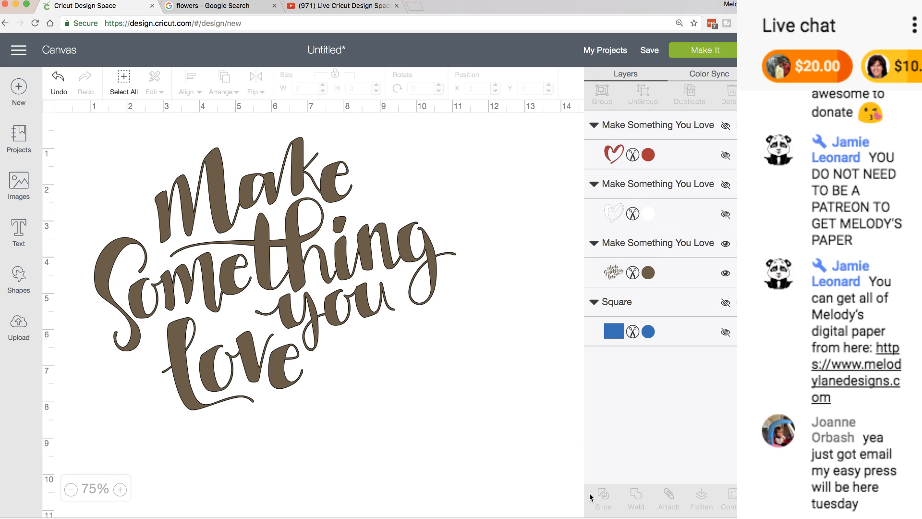
Step: Recolor the lettering layer Pink Crystal and preview it on the cutting mat
click(650, 273)
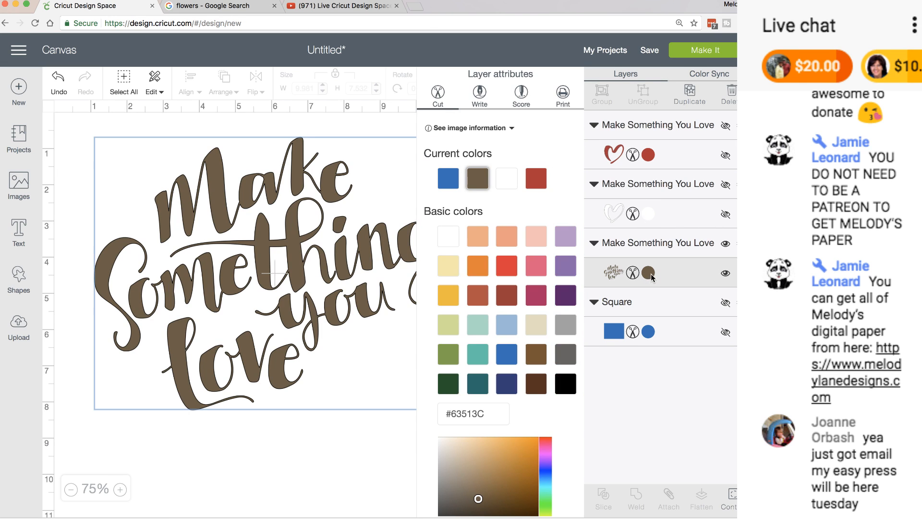
click(507, 236)
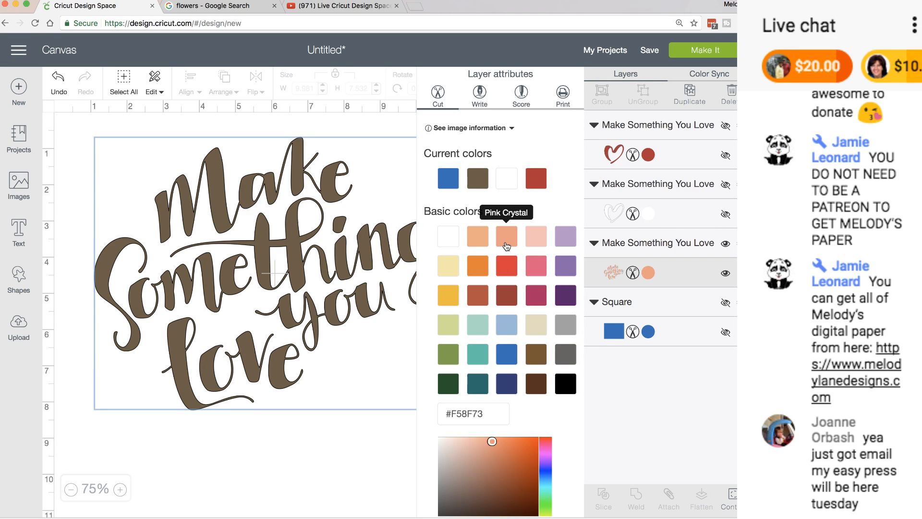
click(706, 52)
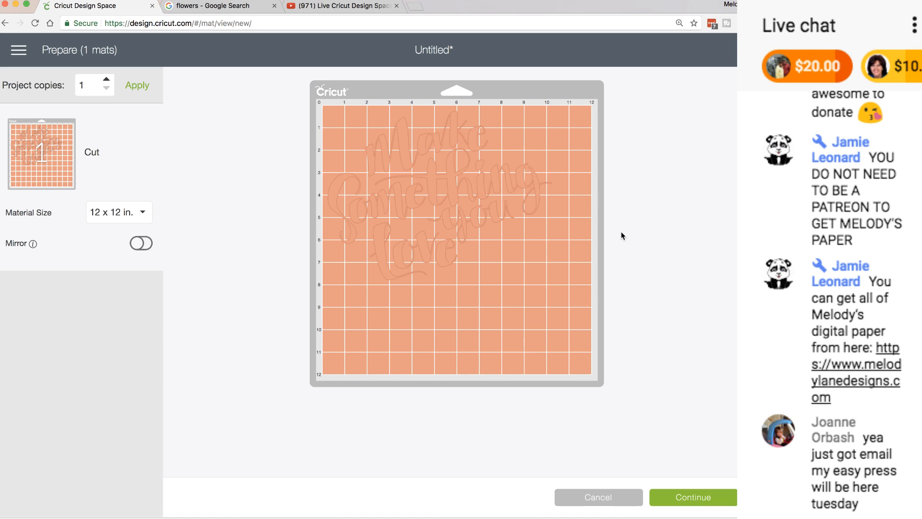
click(470, 198)
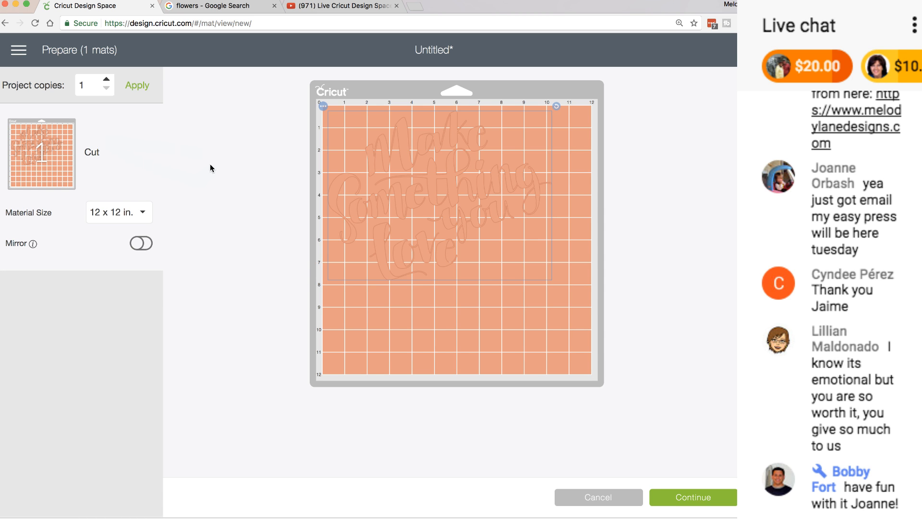
Step: Leave the mat preview and nudge the pink lettering to about X 1.13, Y 0.67 inches on the canvas
click(598, 497)
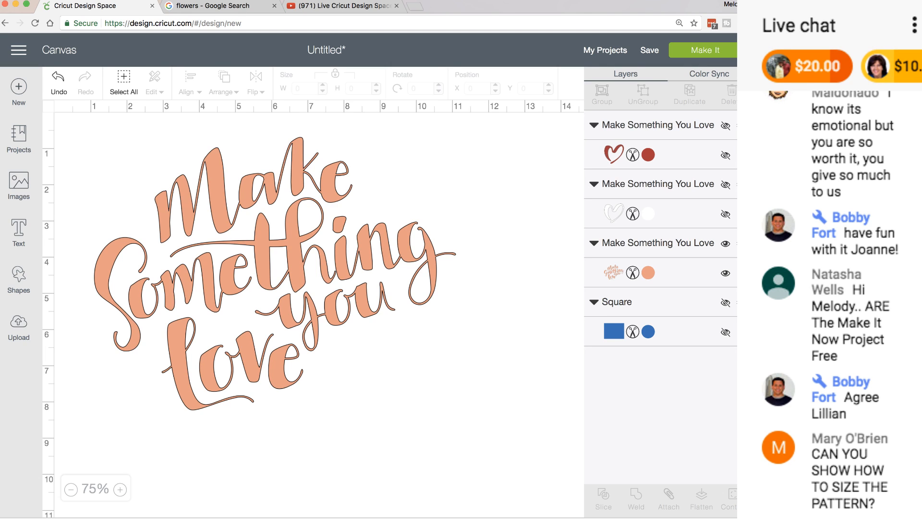
click(293, 240)
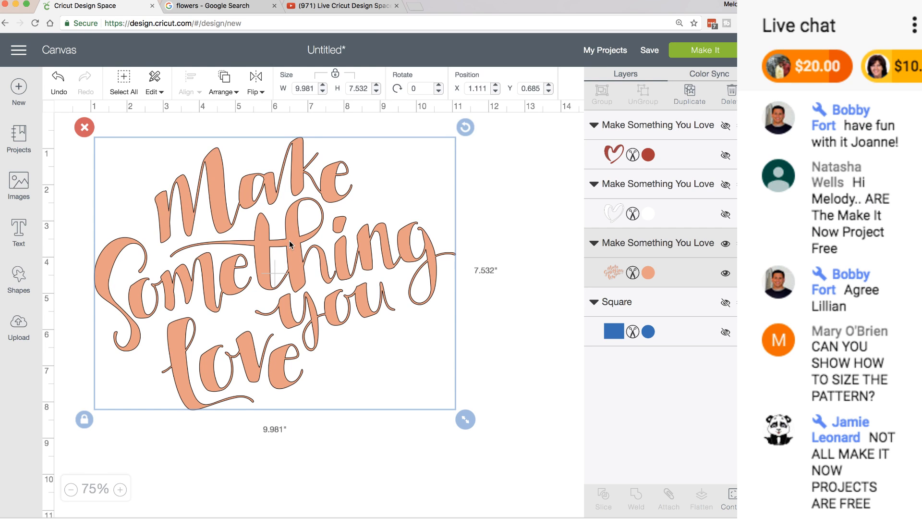
mouse_move(290, 242)
mouse_down()
mouse_move(293, 254)
mouse_move(301, 240)
mouse_move(290, 242)
mouse_up()
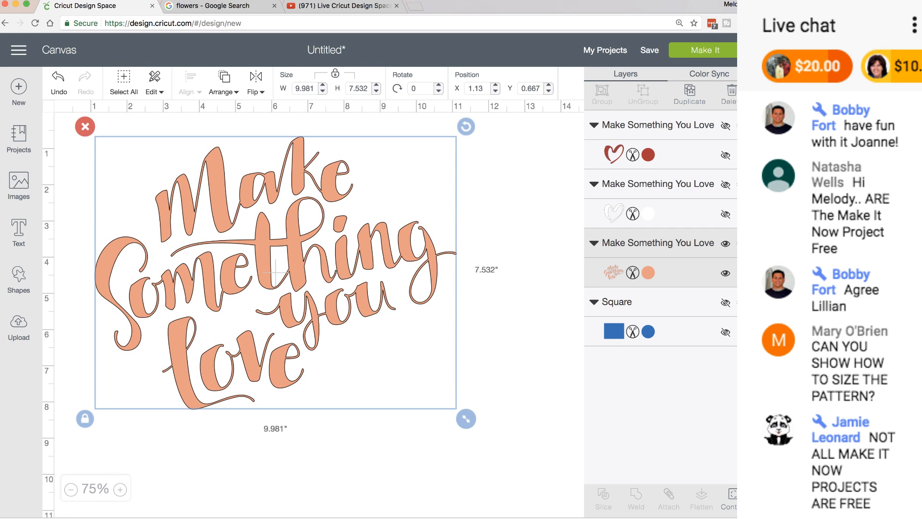
Step: Change the "Make Something You Love" lettering layer from Cut to Print and fill it with the uploaded photo of the smiling man
click(649, 274)
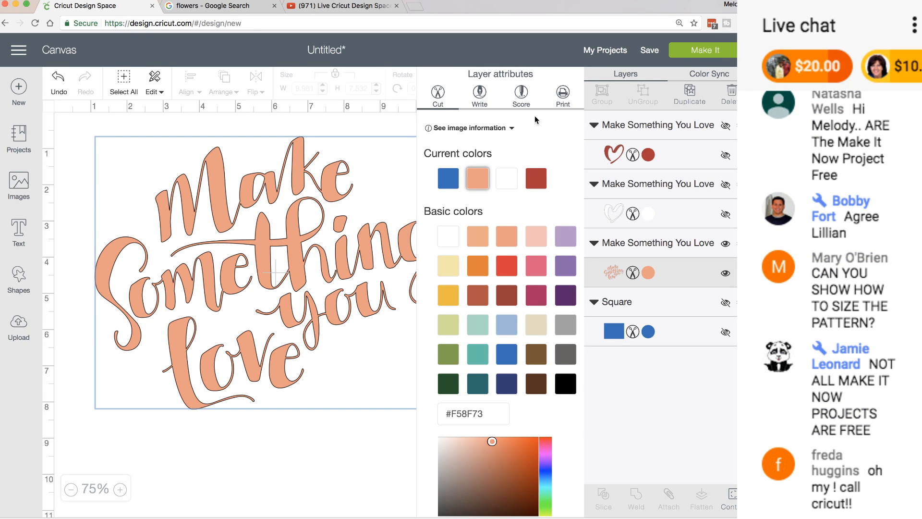
click(566, 97)
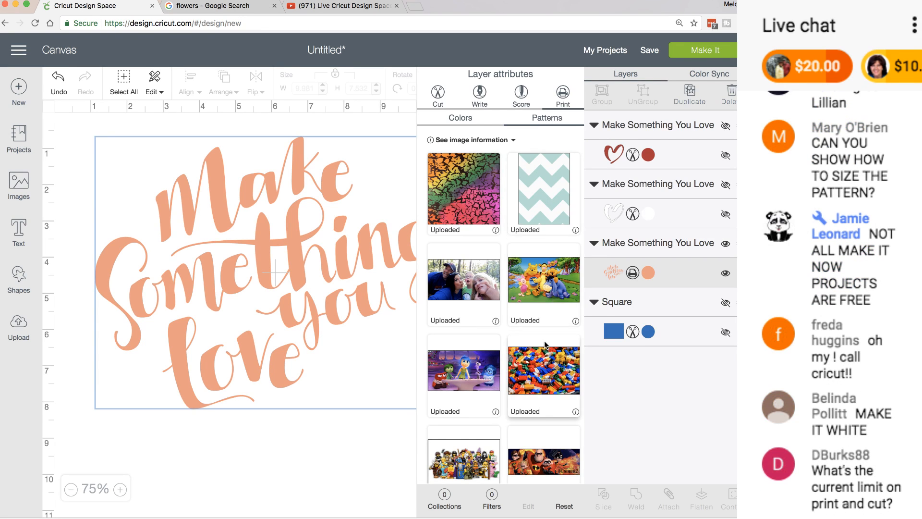
scroll(543, 341, down, 10)
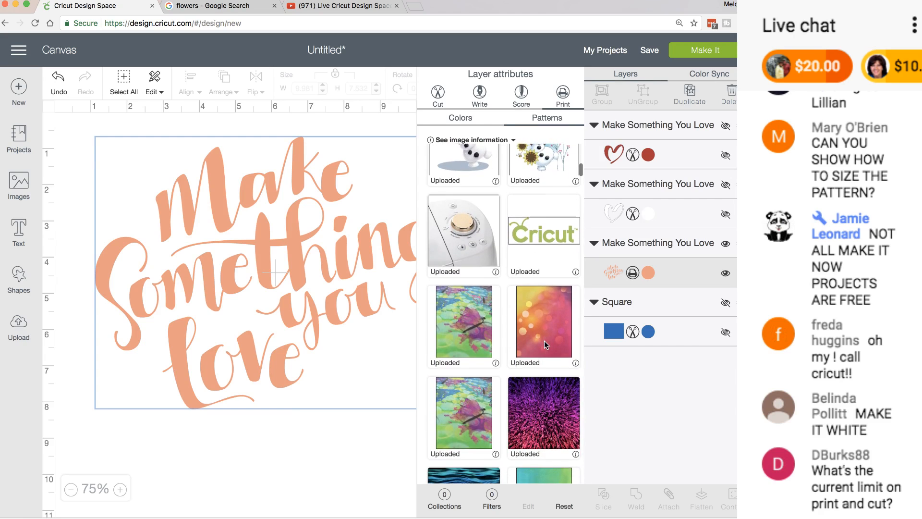
scroll(544, 341, down, 7)
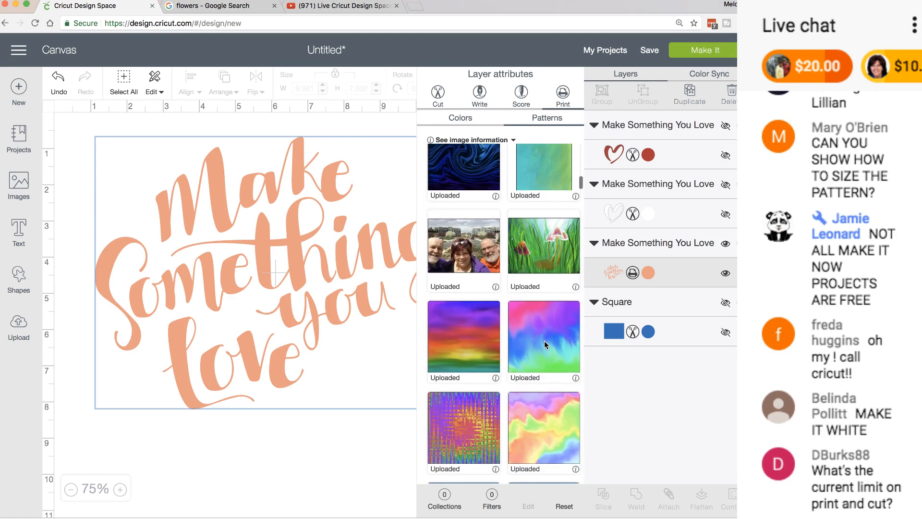
scroll(544, 341, down, 5)
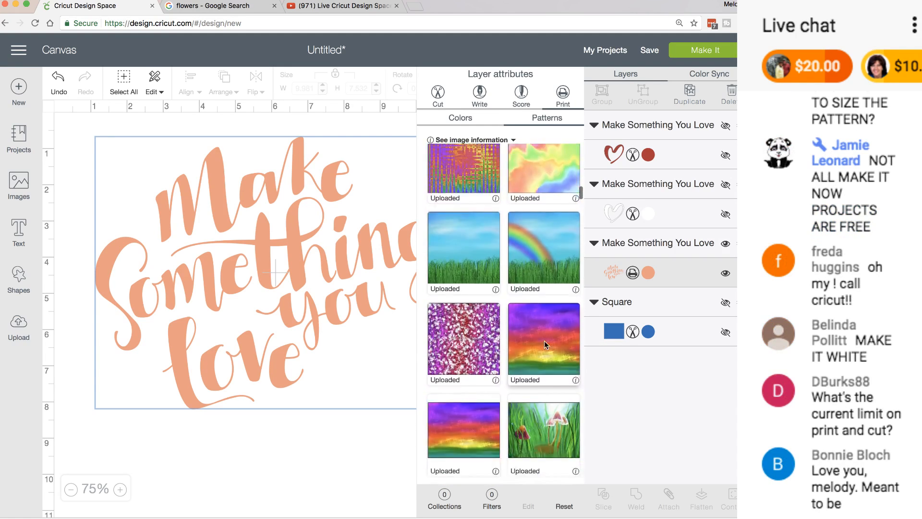
scroll(543, 341, down, 6)
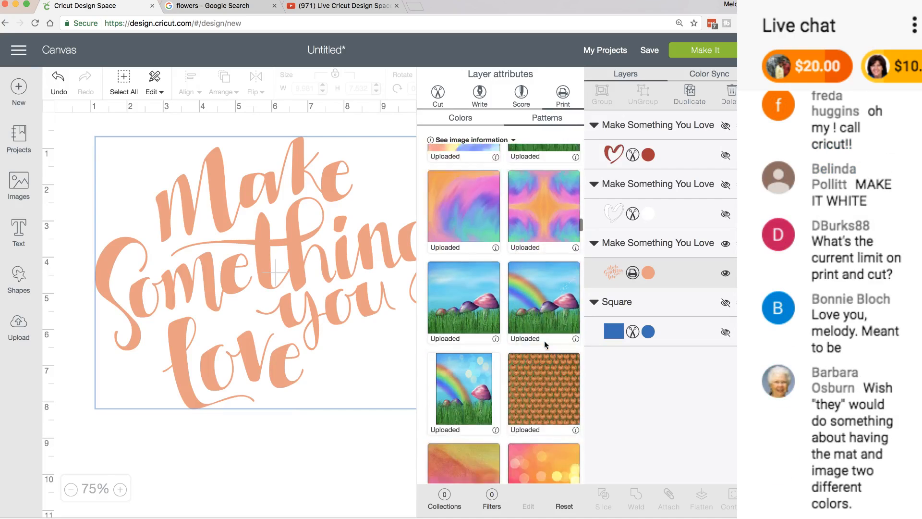
scroll(543, 341, down, 8)
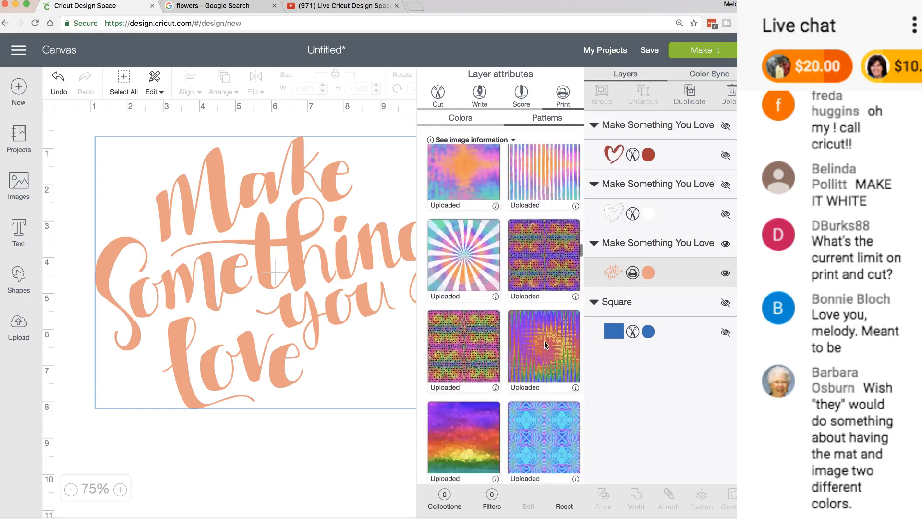
scroll(544, 341, down, 10)
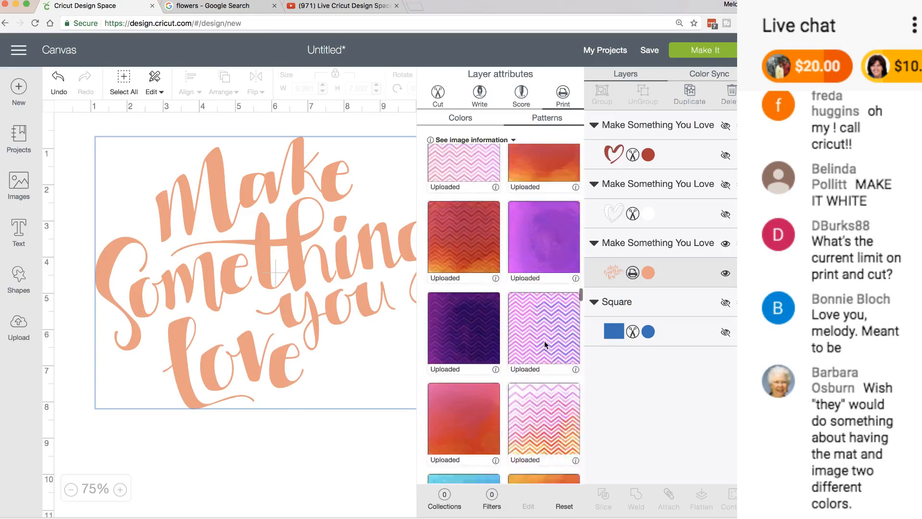
scroll(544, 341, down, 10)
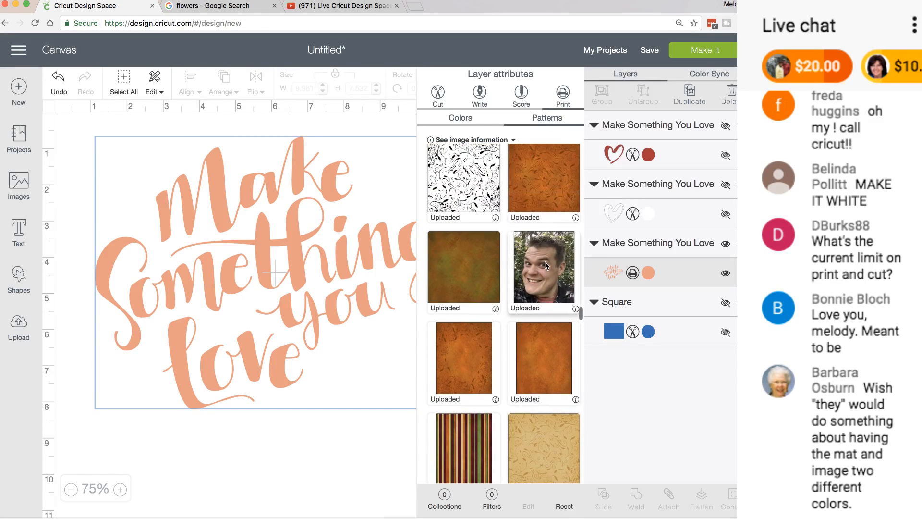
click(545, 263)
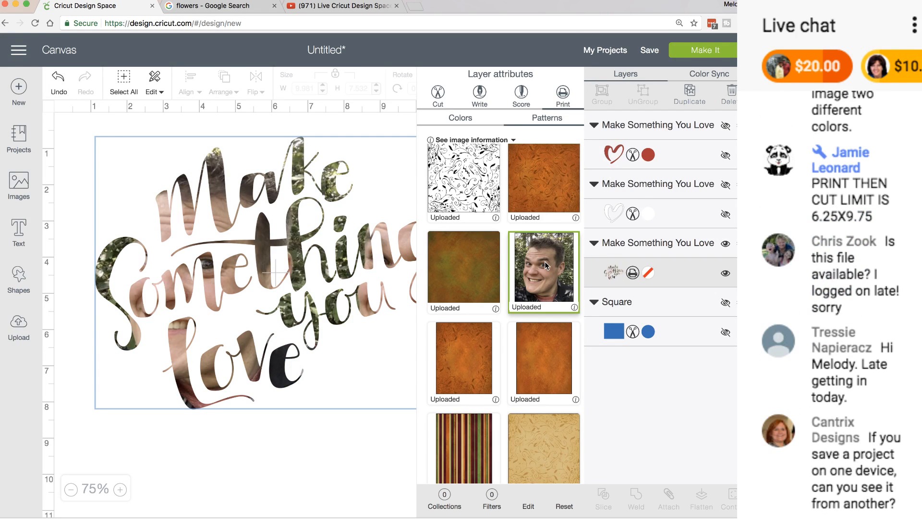
Step: Move the photo-filled lettering down the canvas to about X 5.20, Y 5.54 inches
click(299, 437)
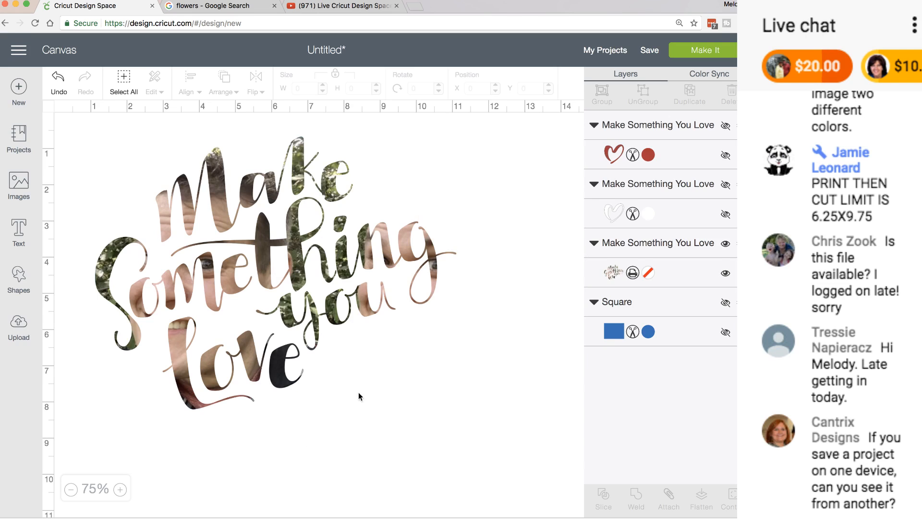
click(236, 272)
drag(234, 270, 240, 271)
drag(232, 204, 324, 371)
Step: Insert a star shape, enlarge it to about 6.75 by 6.42 inches and place it at about X 1.43, Y 0.89
click(28, 279)
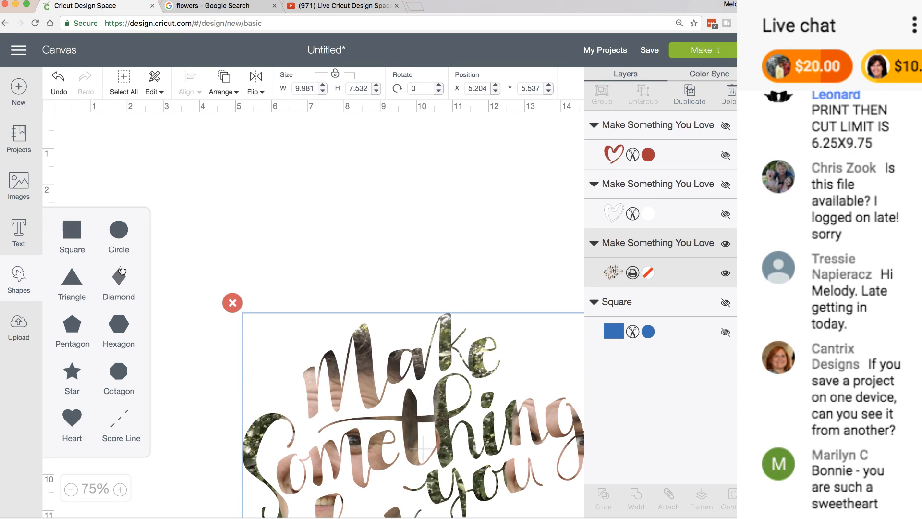
click(71, 374)
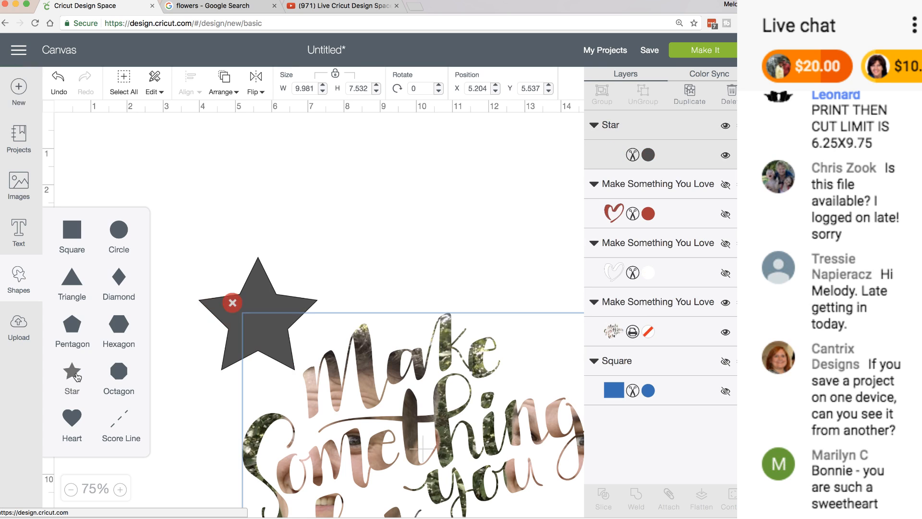
drag(321, 375, 247, 269)
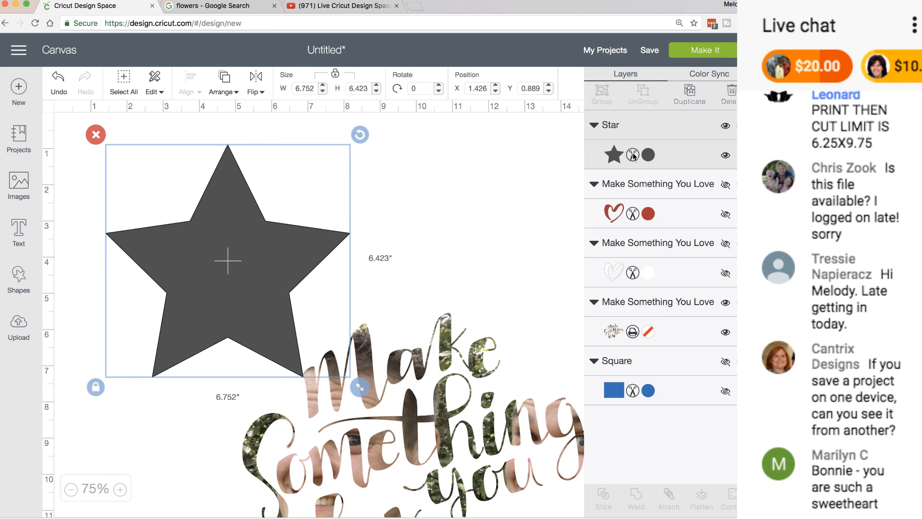
Step: Change the star layer from Cut to Print and fill it with the uploaded photo of the smiling man
click(632, 153)
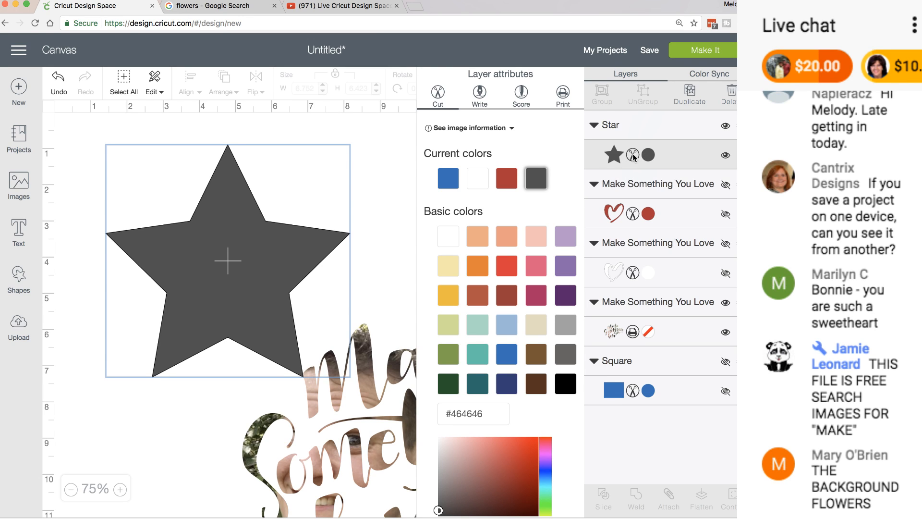
click(564, 95)
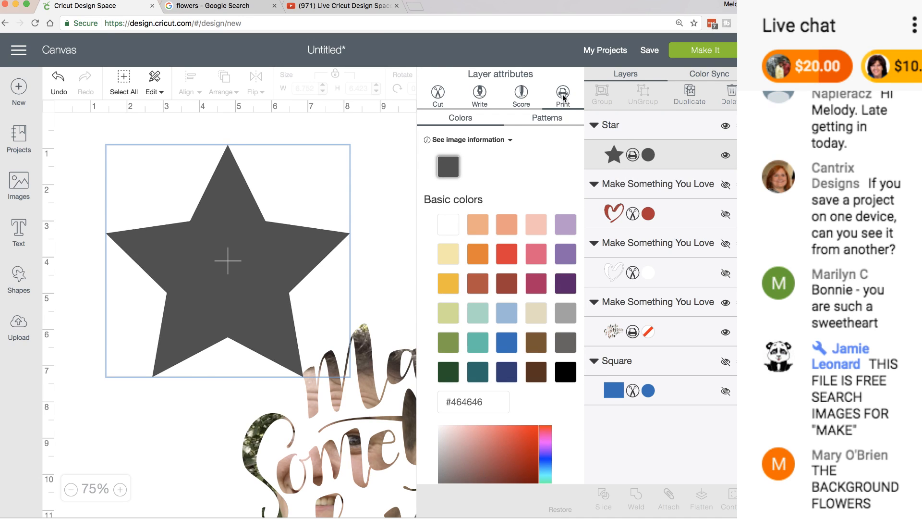
click(549, 121)
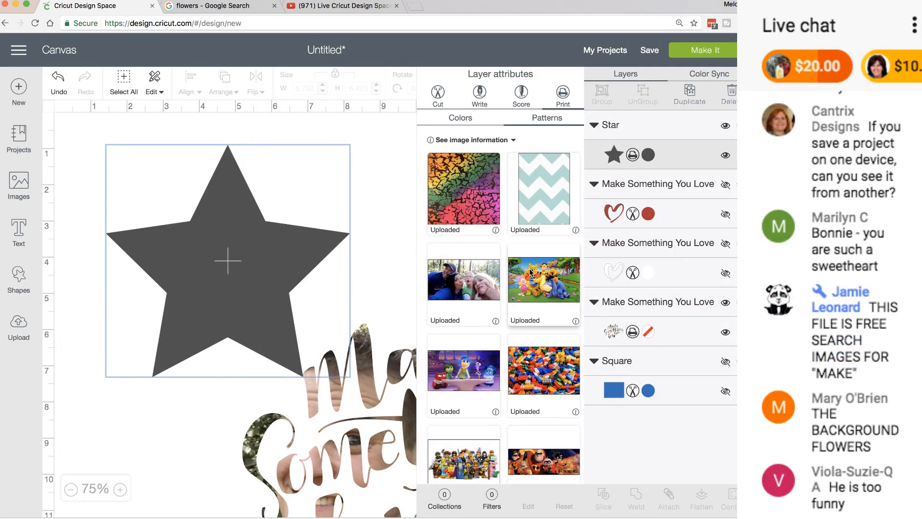
scroll(530, 272, down, 10)
scroll(530, 273, down, 10)
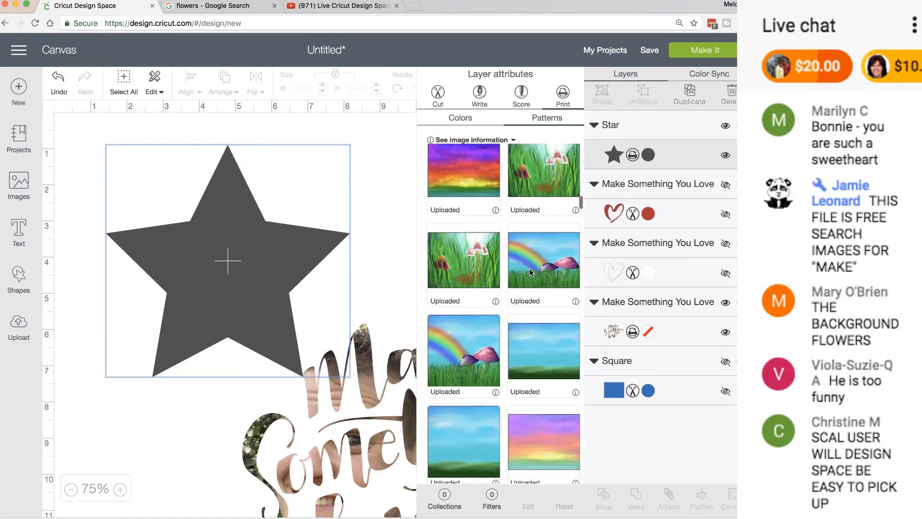
scroll(530, 272, down, 10)
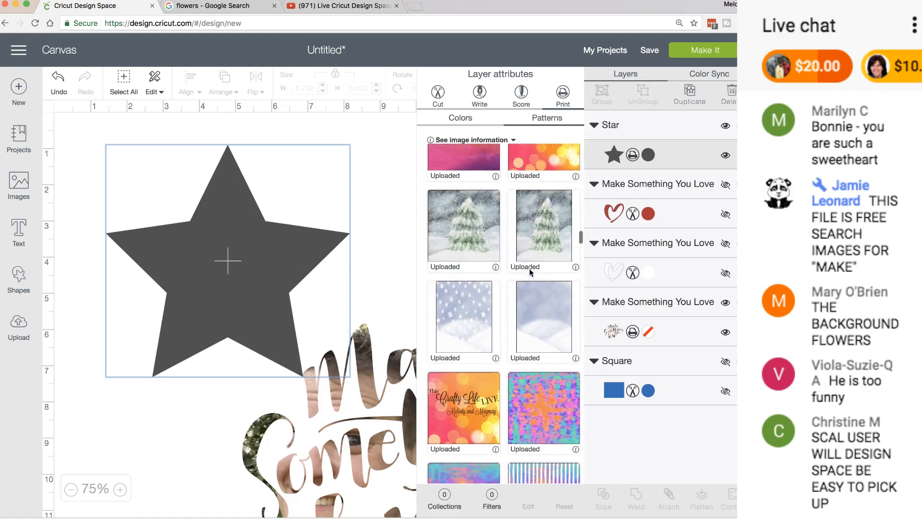
scroll(529, 272, down, 10)
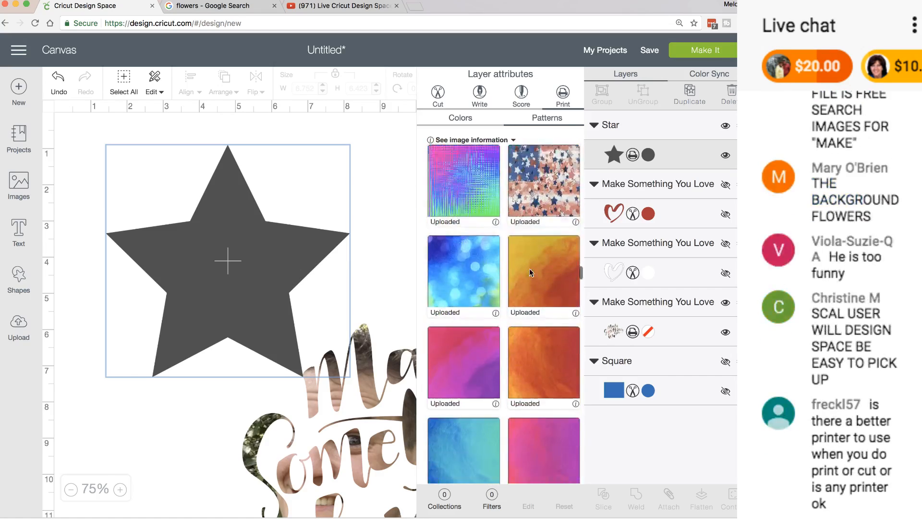
scroll(529, 273, down, 10)
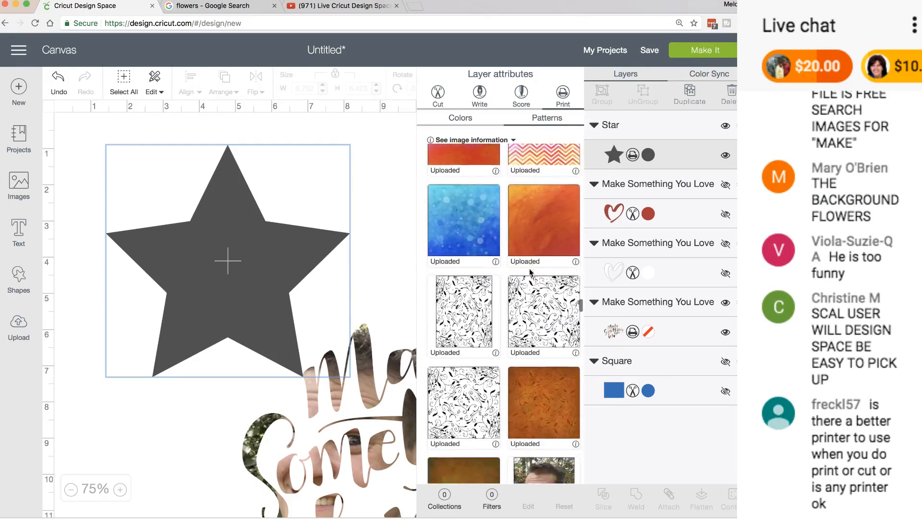
scroll(530, 272, up, 2)
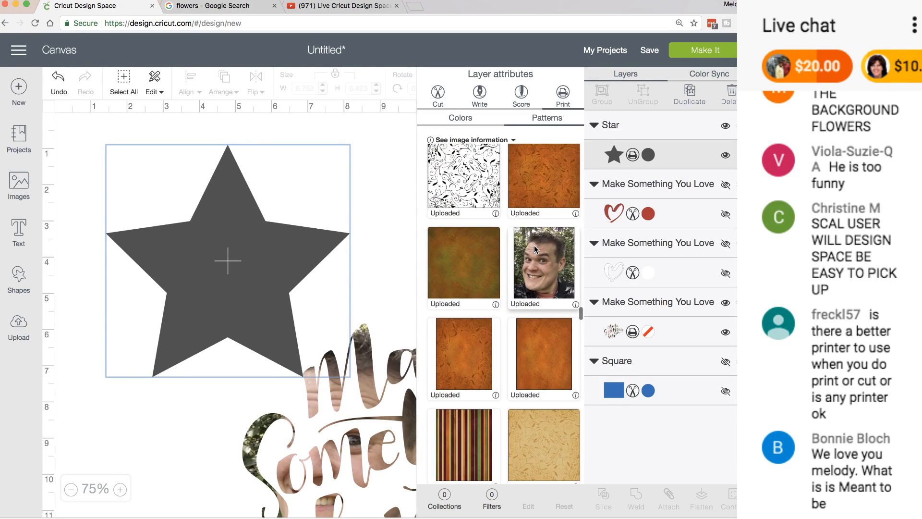
click(534, 246)
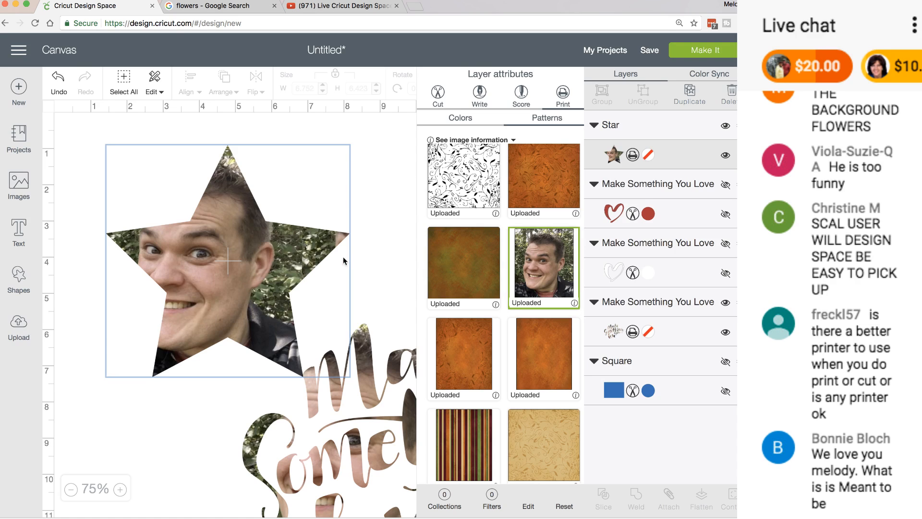
Step: Edit the star's pattern, setting its horizontal offset to -16 and flipping the photo horizontally
click(529, 506)
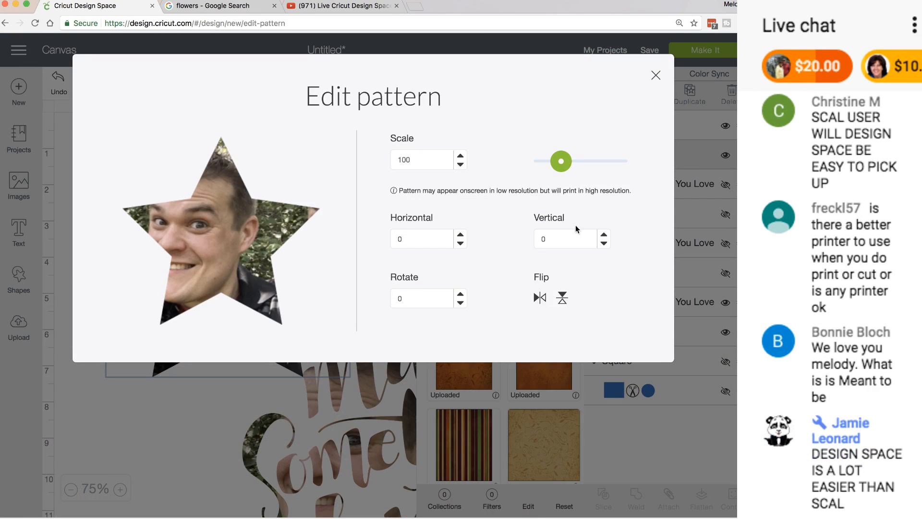
click(460, 244)
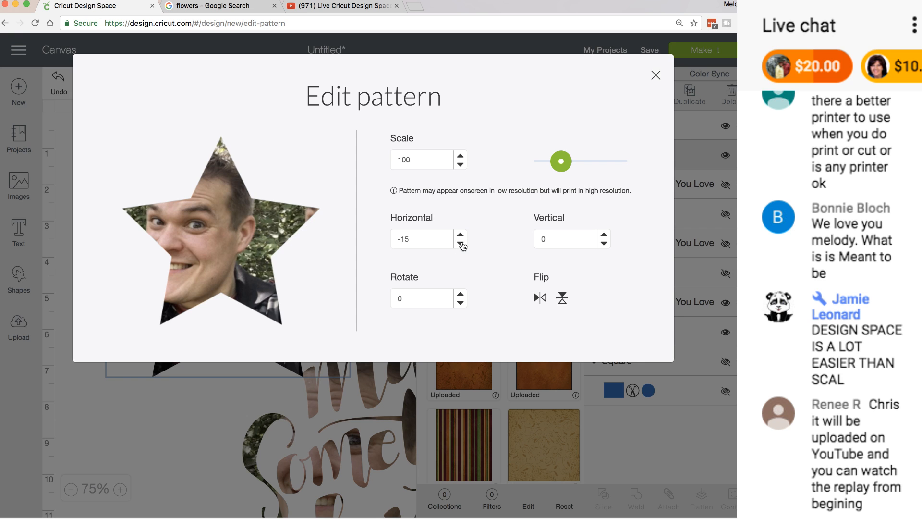
click(461, 244)
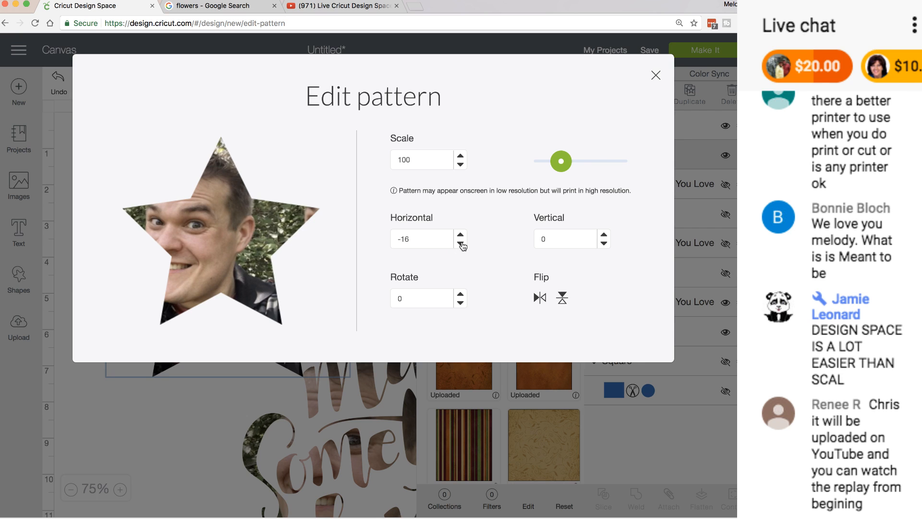
click(540, 299)
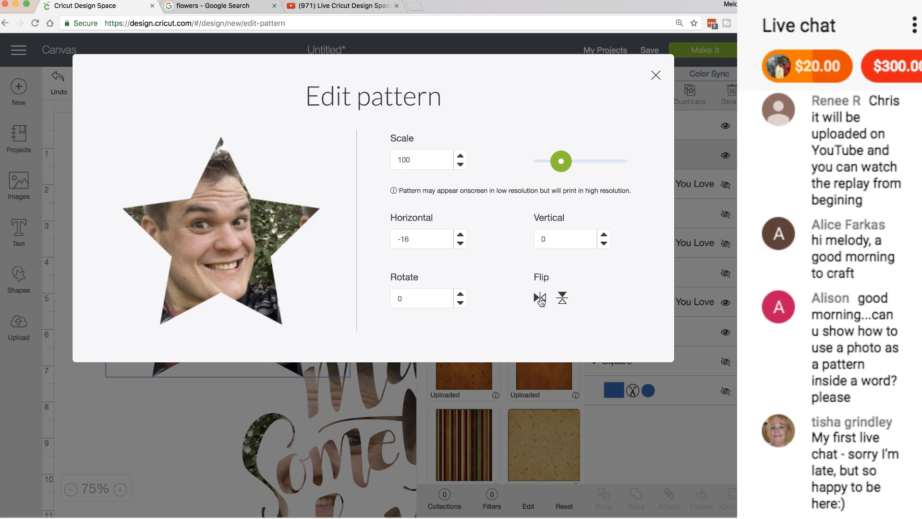
Step: Try the star's photo pattern at scale 10, and set the scale to 24 to tile larger copies
drag(566, 169, 544, 163)
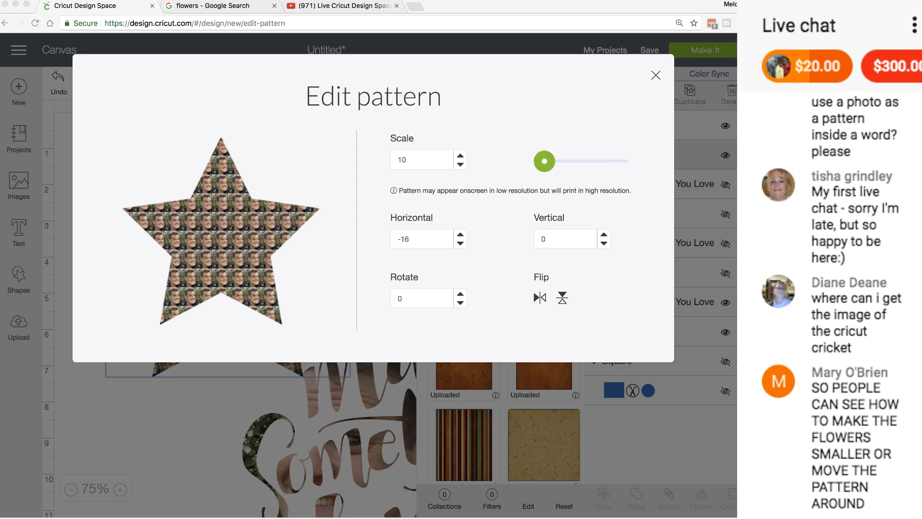
click(545, 162)
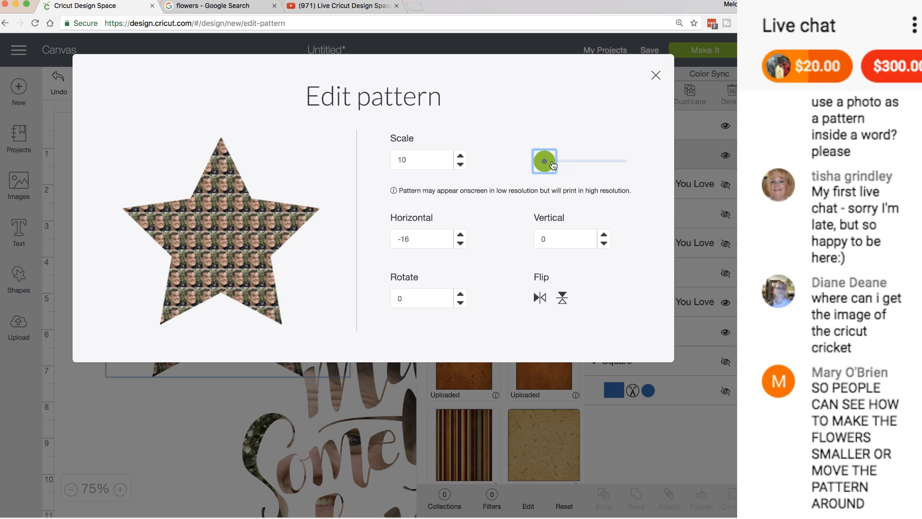
click(566, 163)
drag(567, 165, 549, 166)
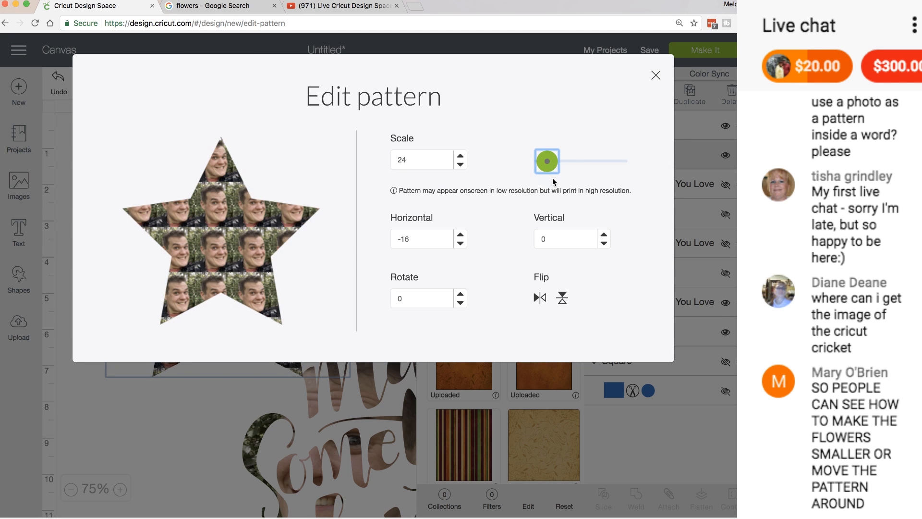
Step: Flip the tiled photo pattern vertically and back, and mirror it horizontally
click(562, 298)
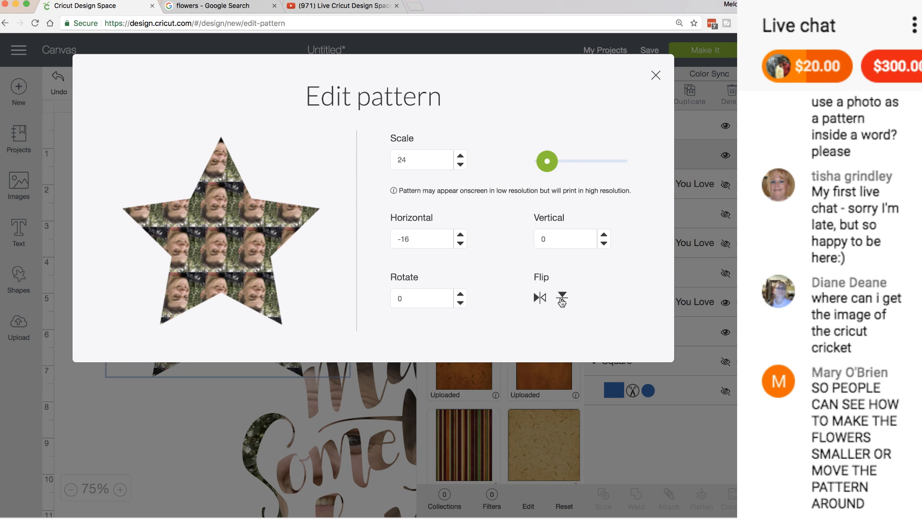
click(562, 300)
click(543, 299)
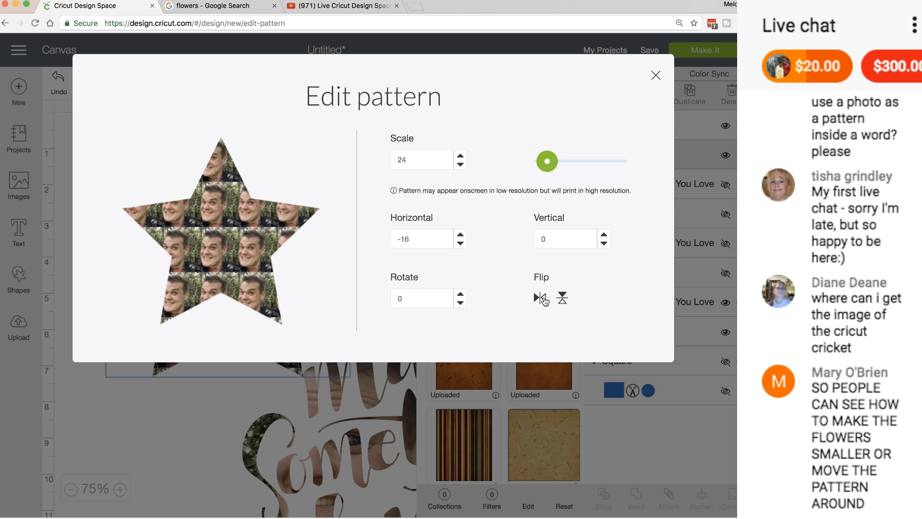
Step: Mirror the star's tiled photo pattern horizontally and rotate the pattern to 12
click(544, 300)
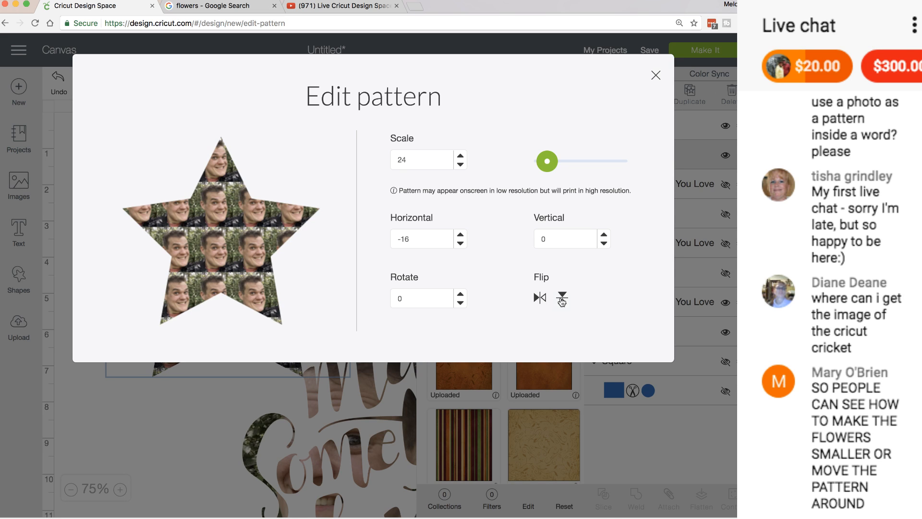
click(460, 295)
click(460, 295)
click(460, 295)
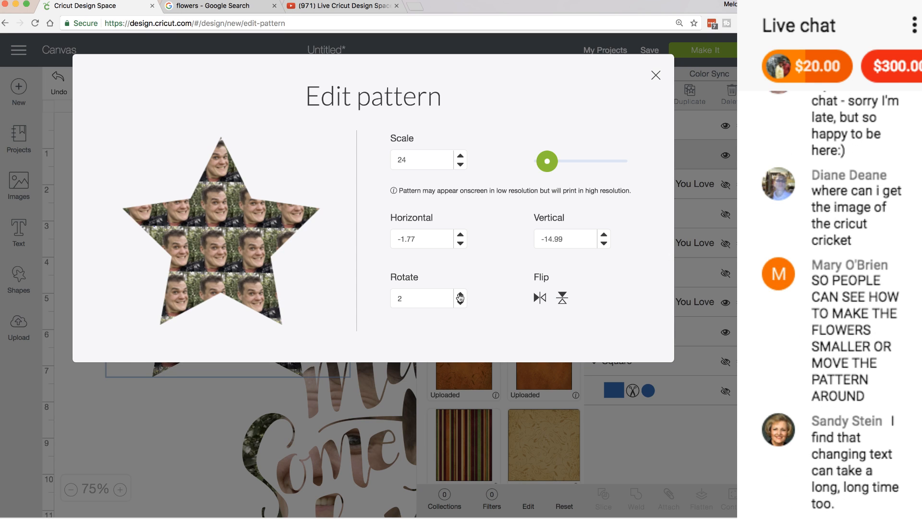
click(461, 295)
click(460, 295)
click(460, 295)
click(460, 295)
click(460, 295)
click(460, 294)
click(460, 295)
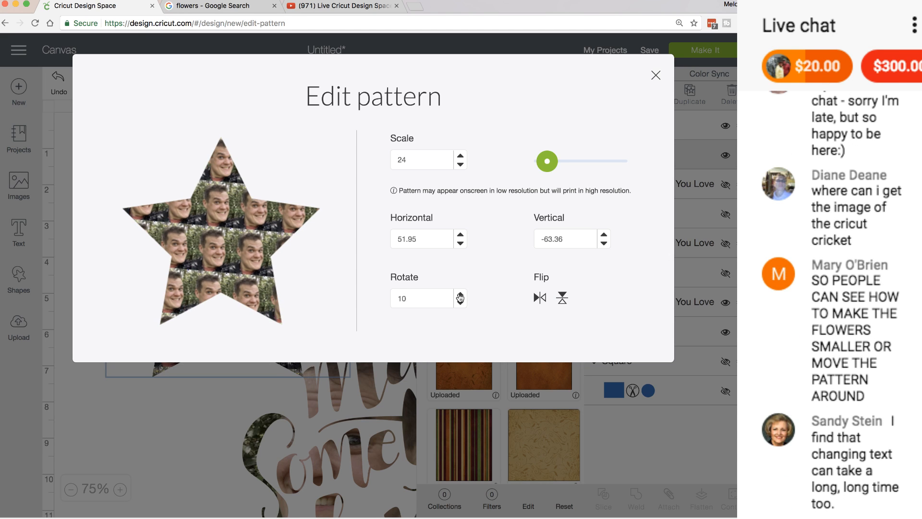
click(460, 295)
click(460, 295)
Step: Enlarge the star's photo pattern to scale 100 and close the pattern editor
mouse_move(548, 161)
mouse_down()
mouse_move(571, 166)
mouse_move(563, 165)
mouse_up()
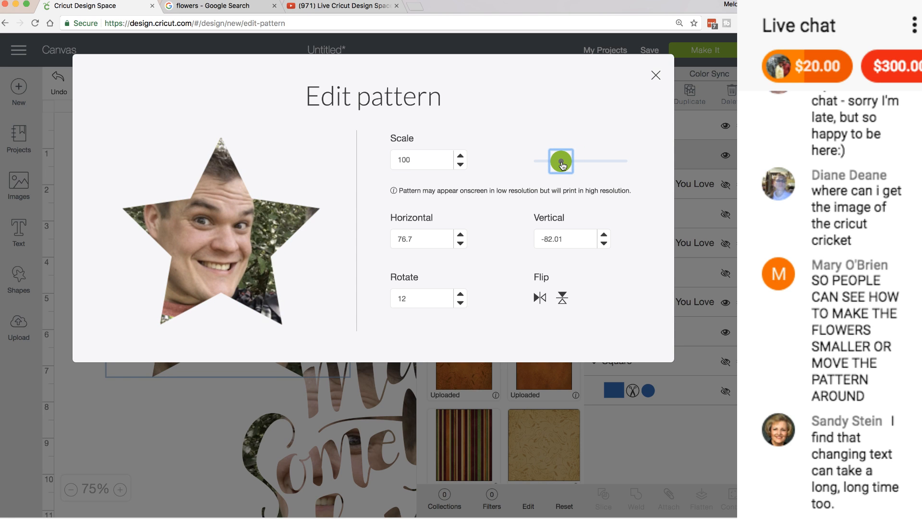
click(655, 75)
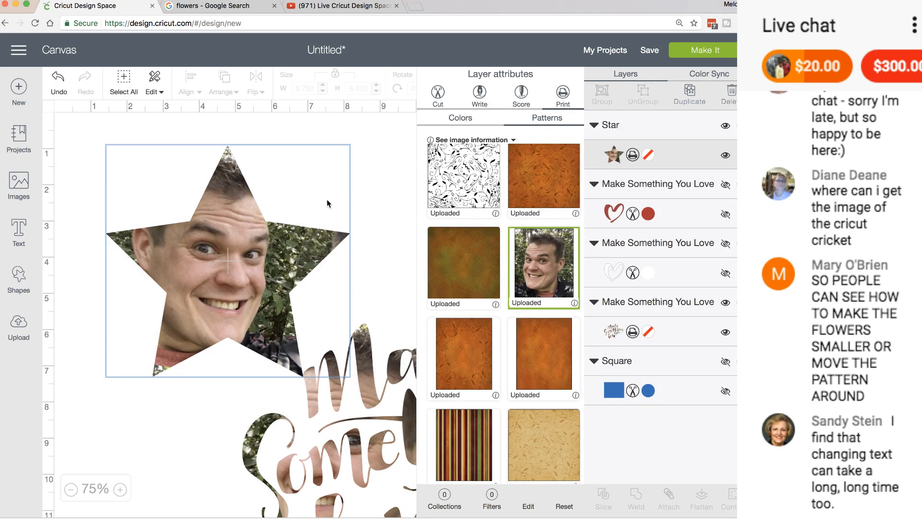
scroll(336, 210, down, 1)
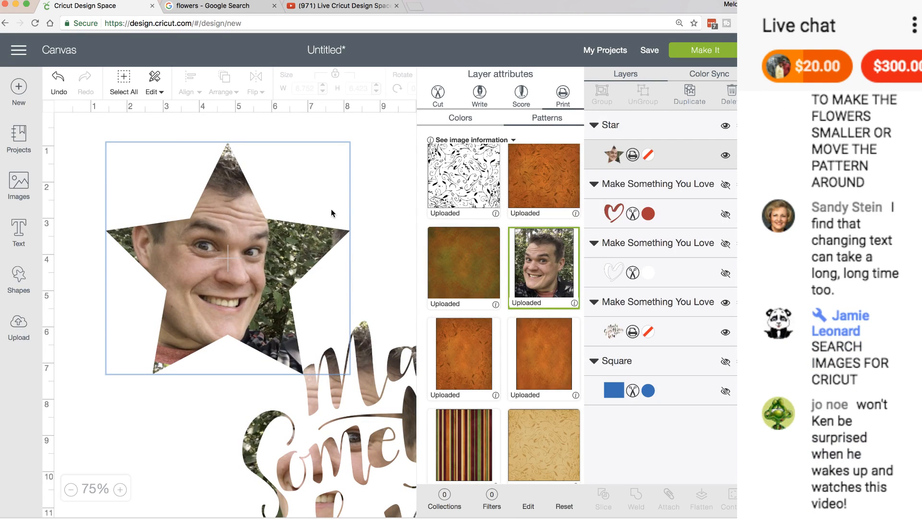
Step: Look through the Desktop files for an image to upload as a pattern fill, and leave the upload without choosing one
click(26, 326)
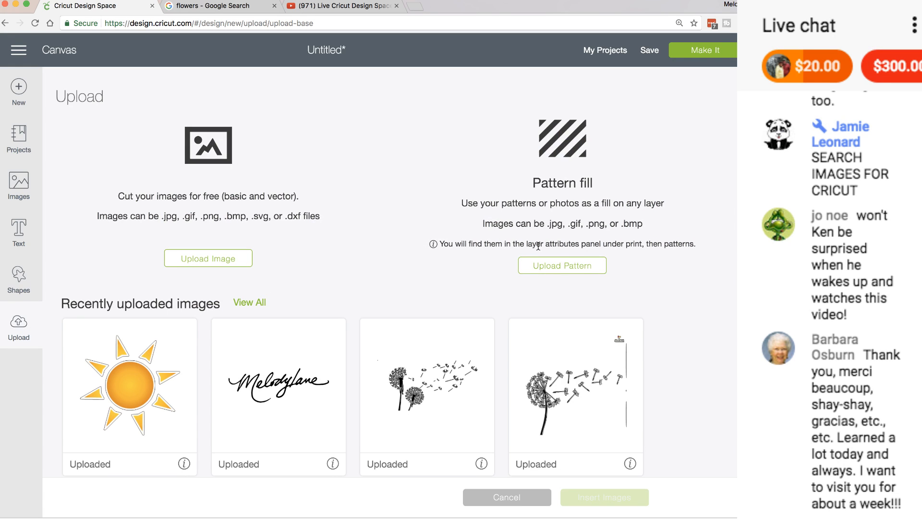
click(568, 267)
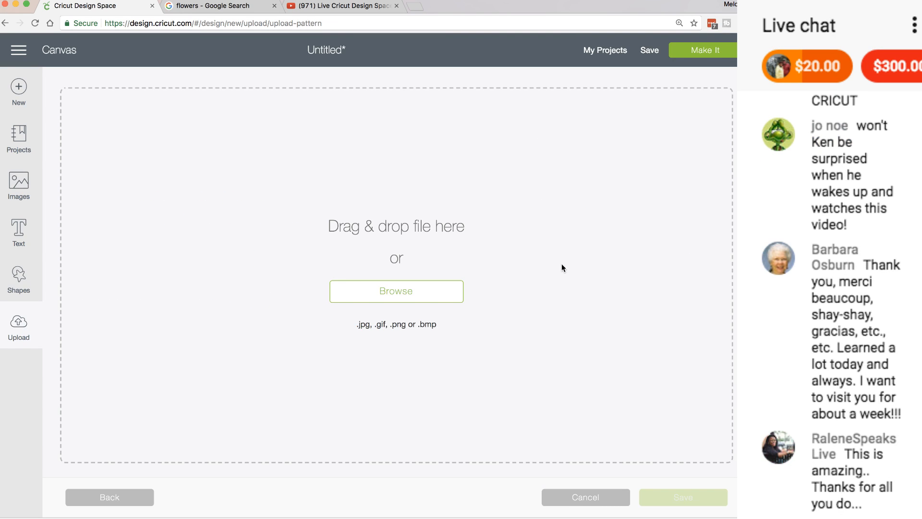
click(423, 295)
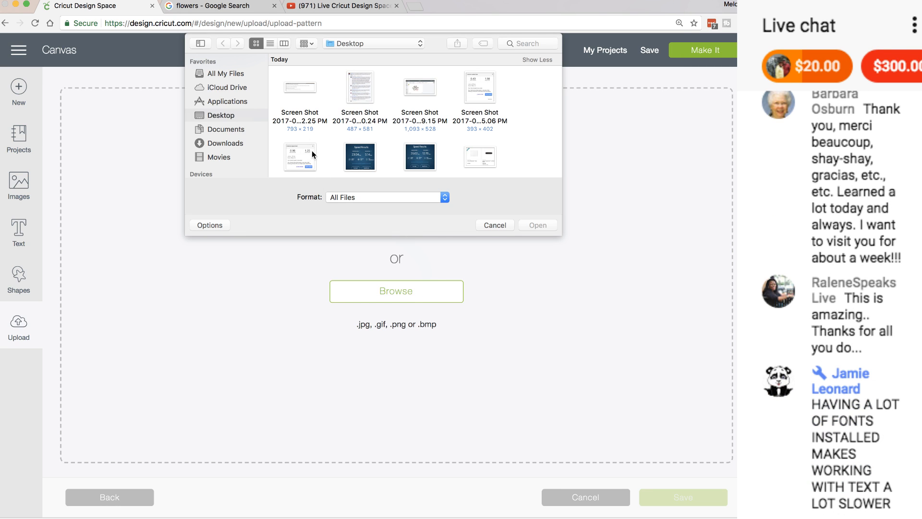
scroll(313, 151, down, 10)
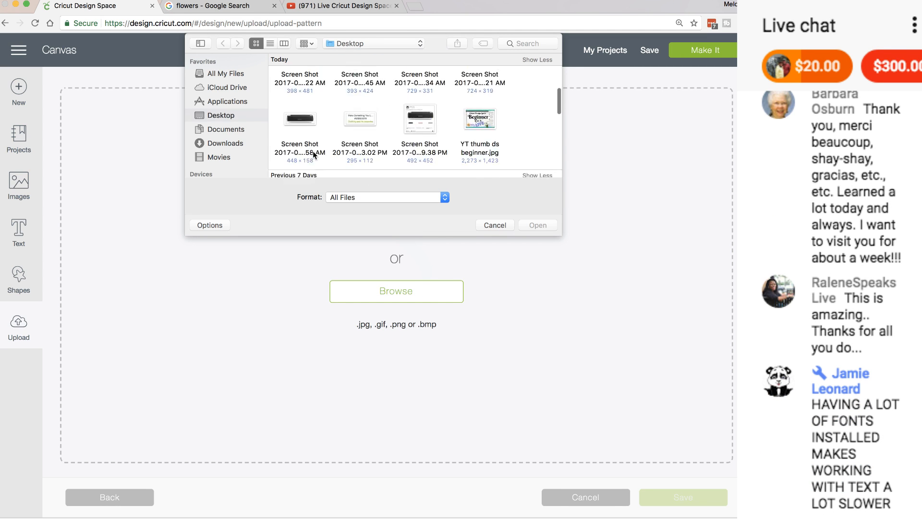
scroll(313, 151, down, 3)
scroll(313, 151, up, 5)
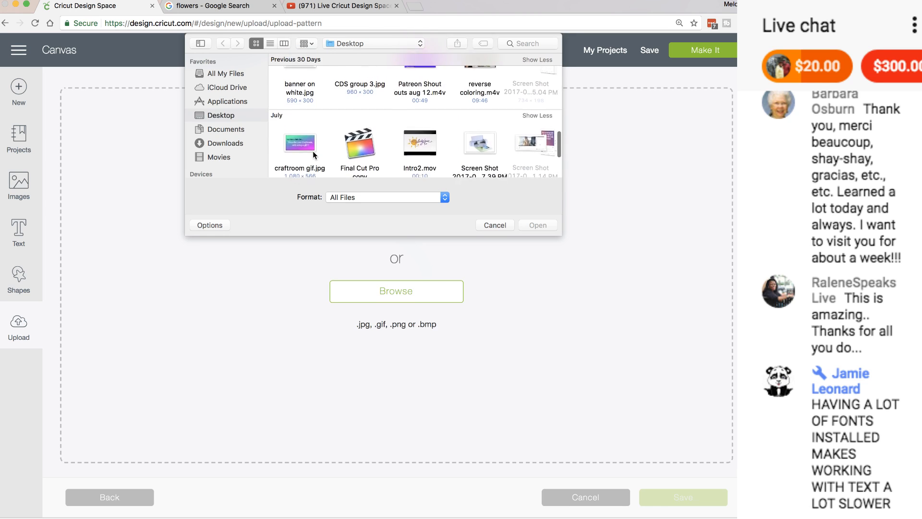
scroll(313, 151, up, 5)
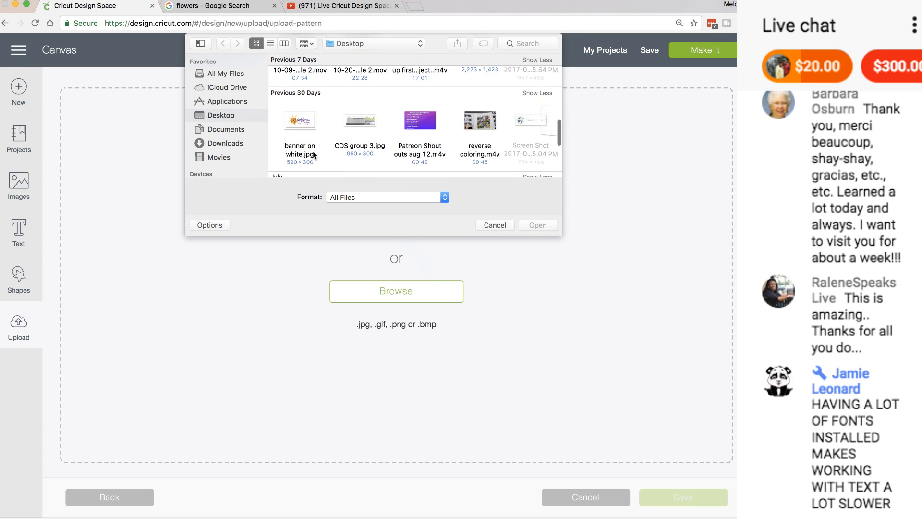
scroll(313, 151, down, 10)
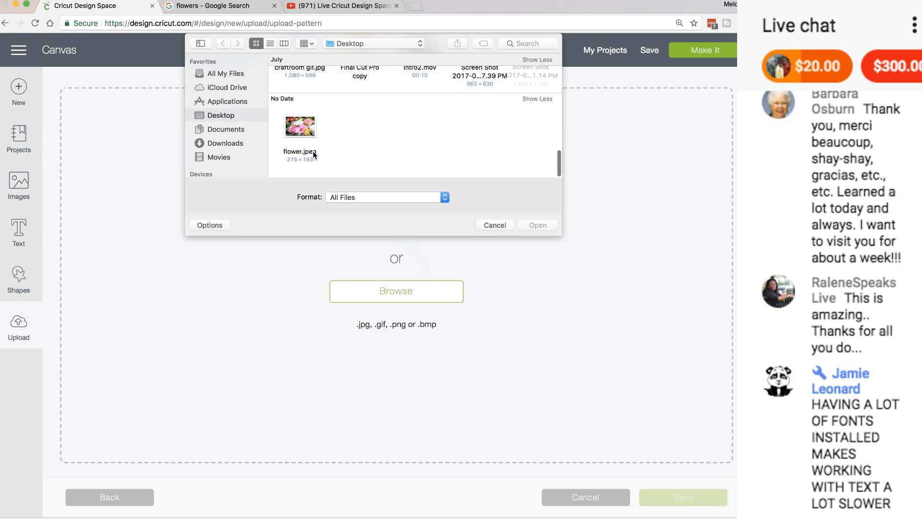
click(492, 226)
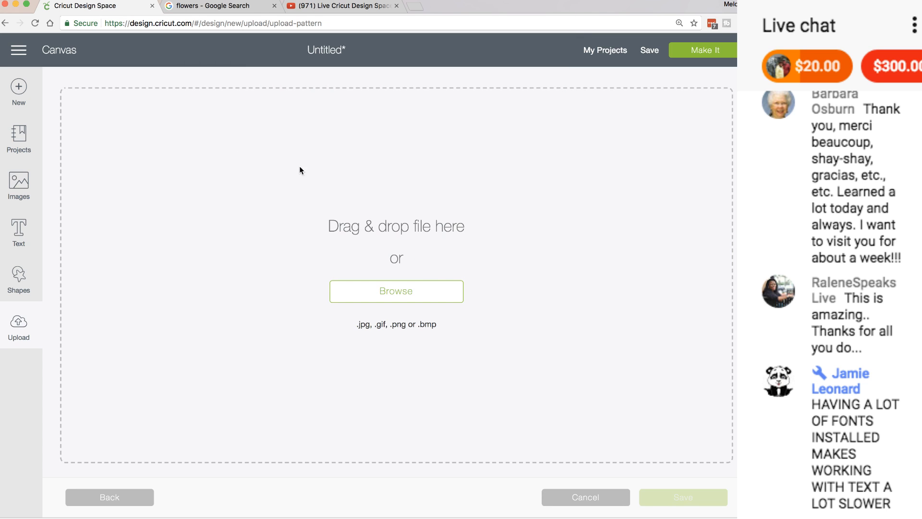
click(20, 329)
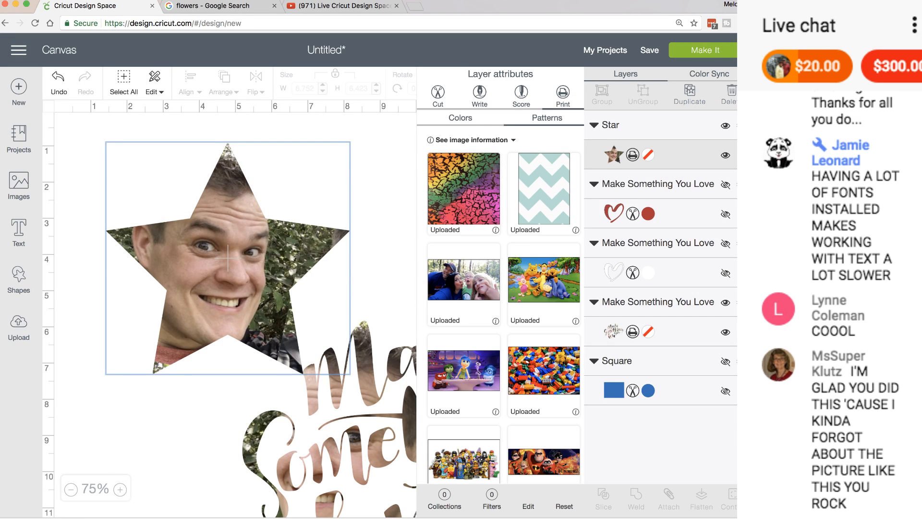
Step: Move the star over the photo-filled lettering and add the text LOVE in the empty canvas area beside it
drag(237, 247, 410, 398)
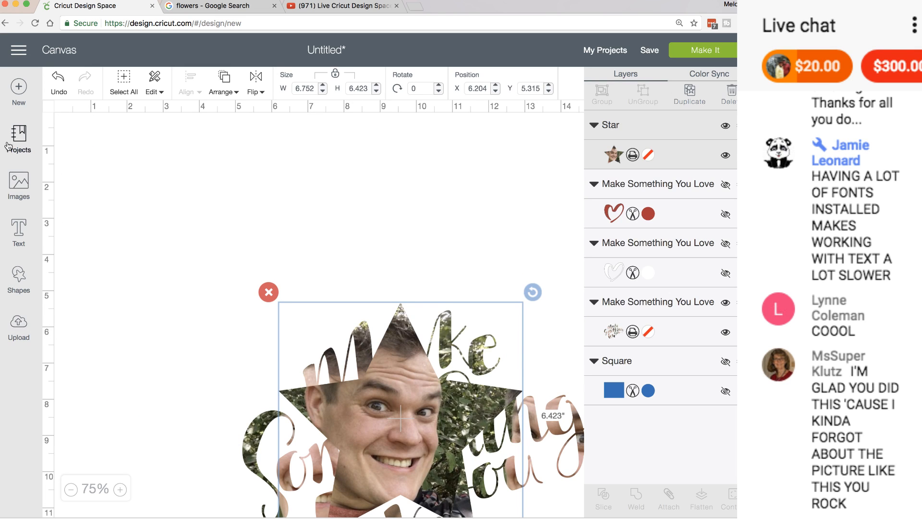
click(17, 231)
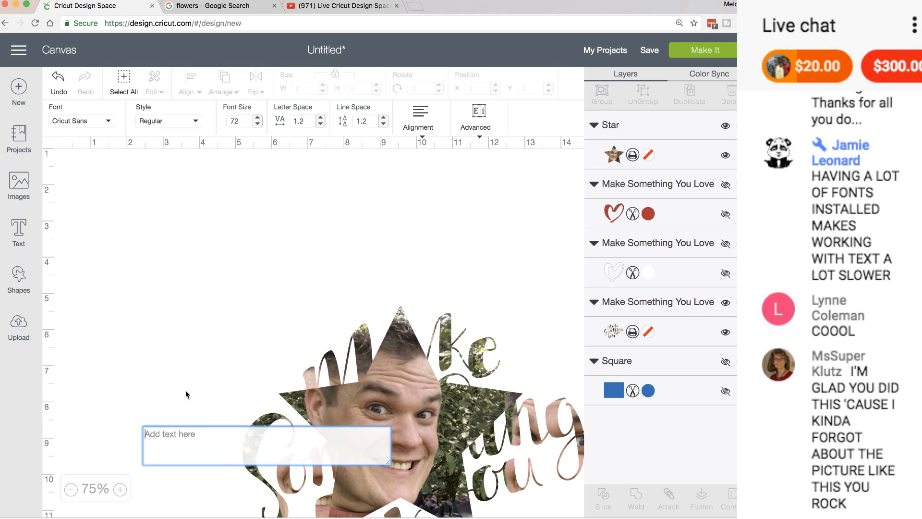
text(Lo)
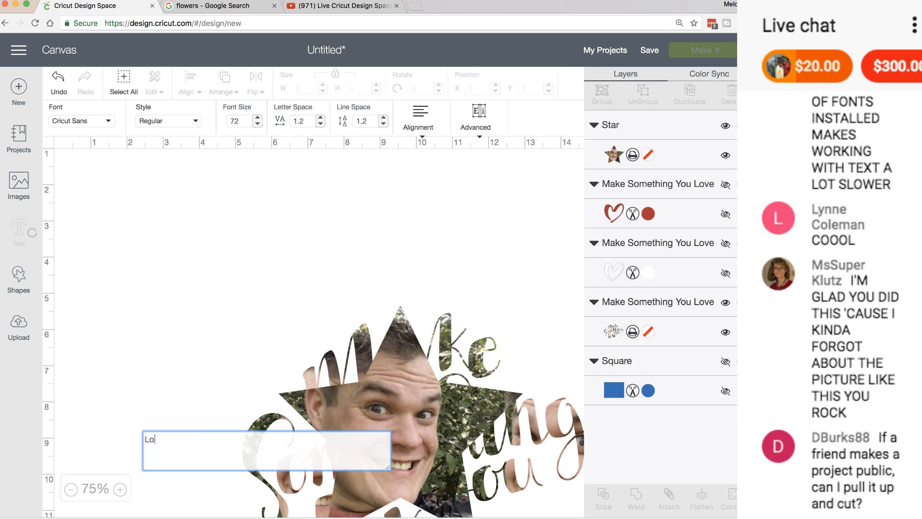
text(ve)
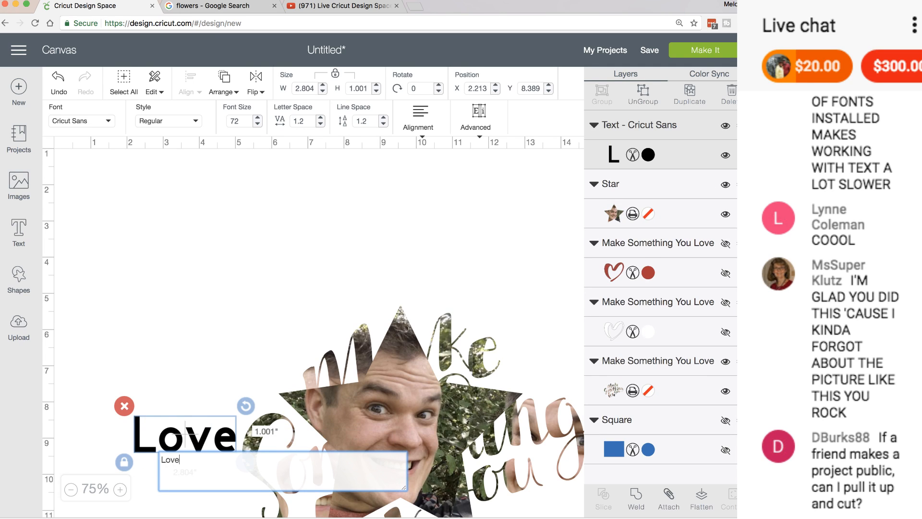
drag(183, 456, 167, 457)
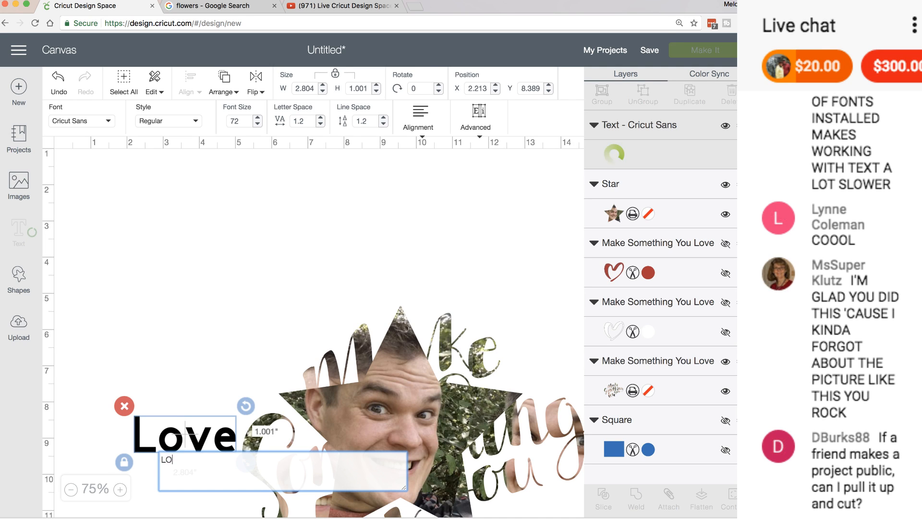
text(OVE)
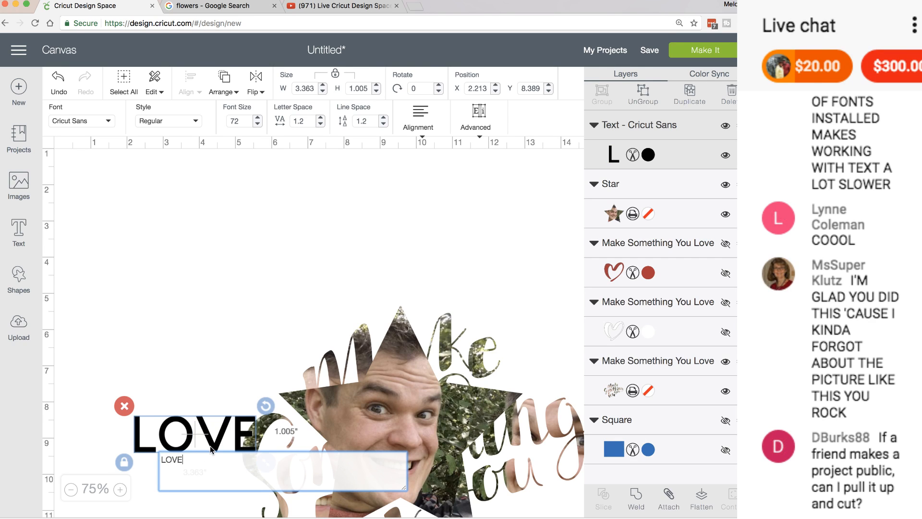
drag(215, 442, 212, 337)
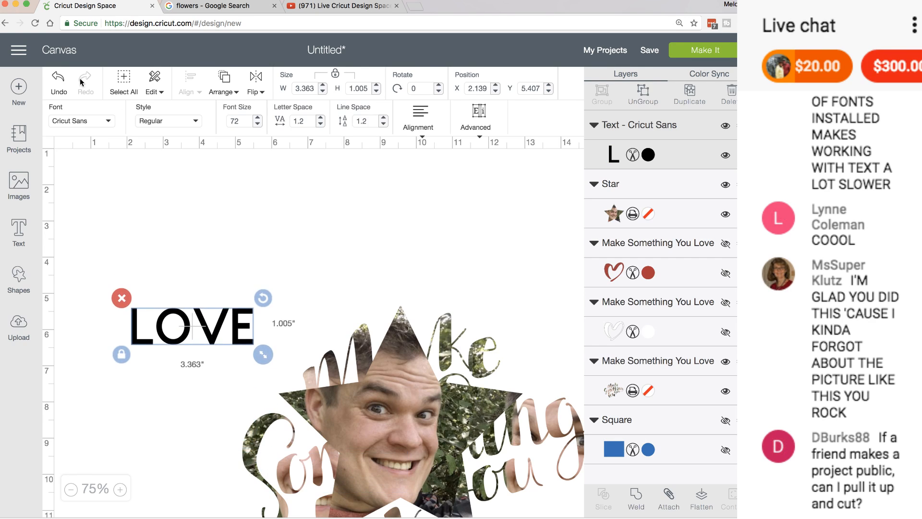
Step: Set the LOVE text in the All Mixed Up - Circle font and enlarge it to about 9.81 inches wide
click(110, 123)
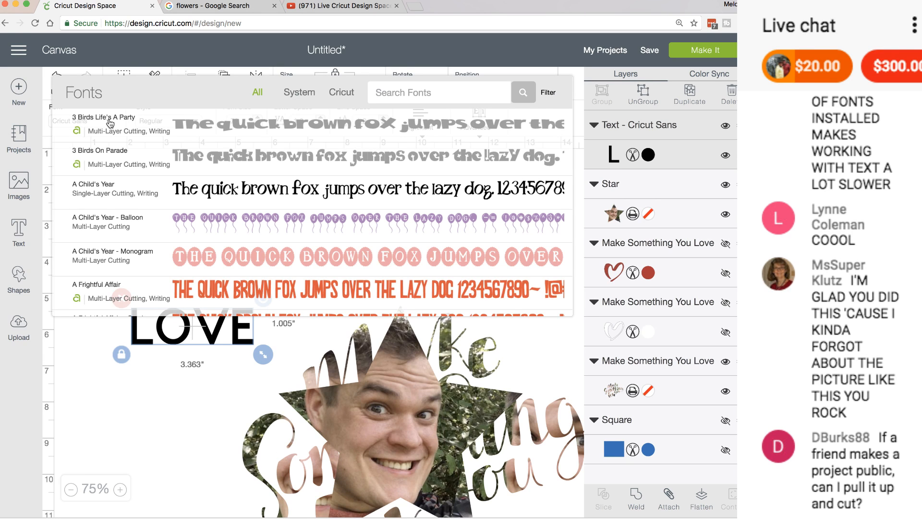
scroll(178, 211, down, 1)
scroll(178, 212, down, 10)
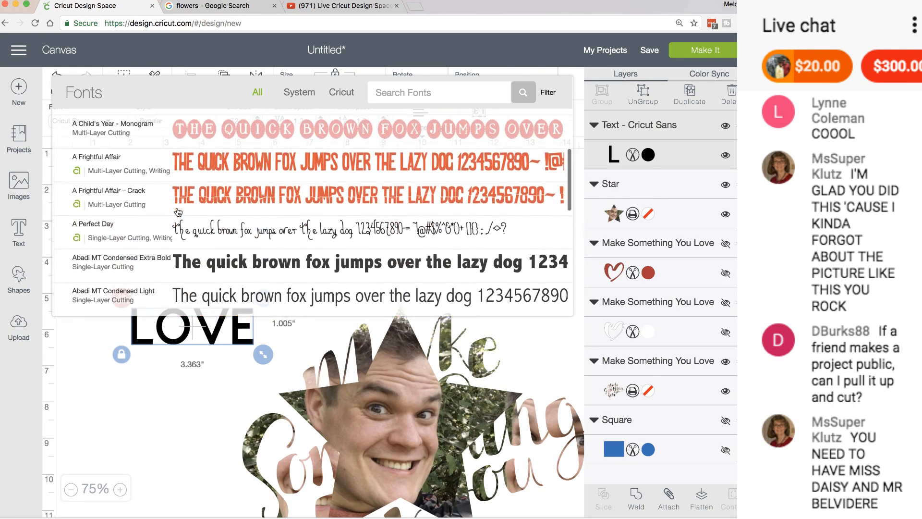
scroll(177, 212, down, 5)
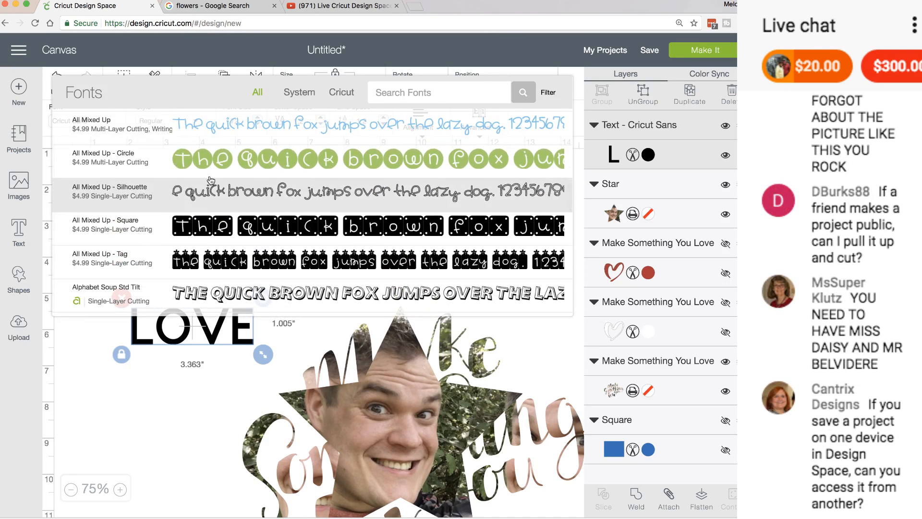
click(209, 161)
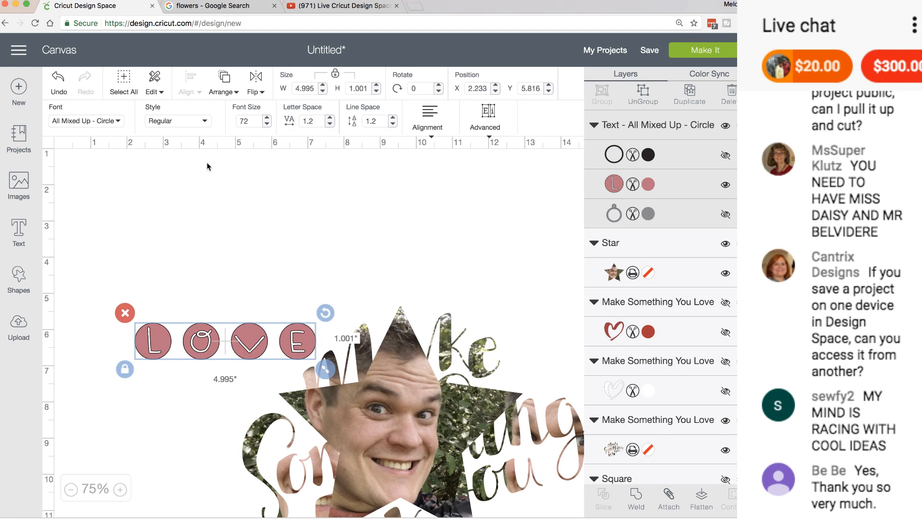
drag(325, 369, 497, 482)
drag(356, 376, 312, 306)
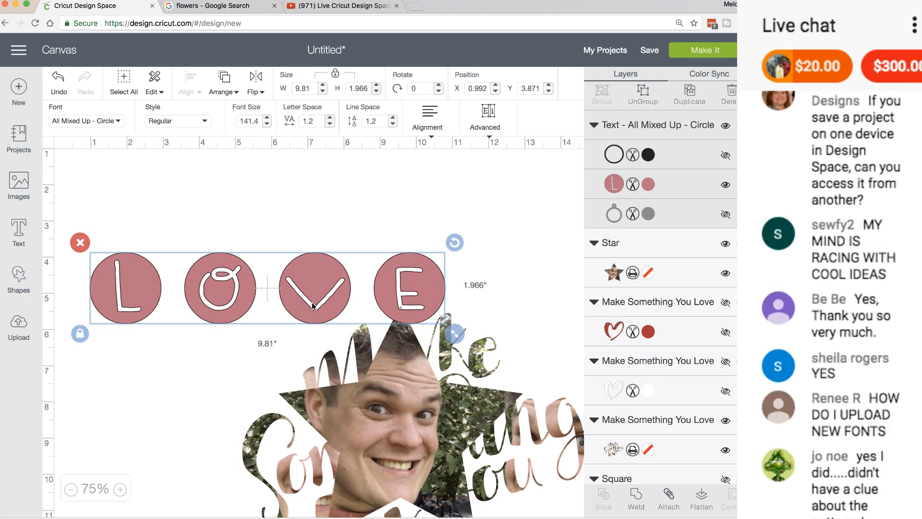
Step: Change the LOVE text's font to Base Camp - Rectangle
click(124, 123)
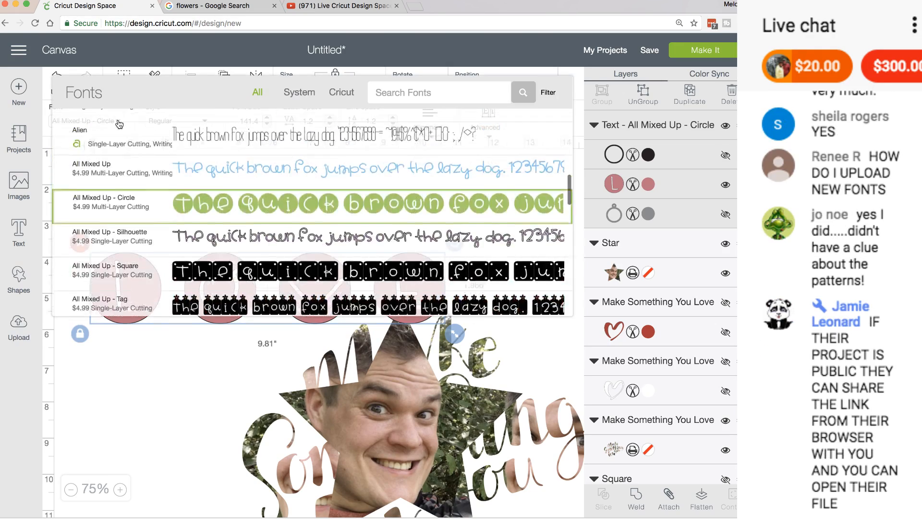
scroll(148, 233, down, 3)
scroll(148, 233, down, 10)
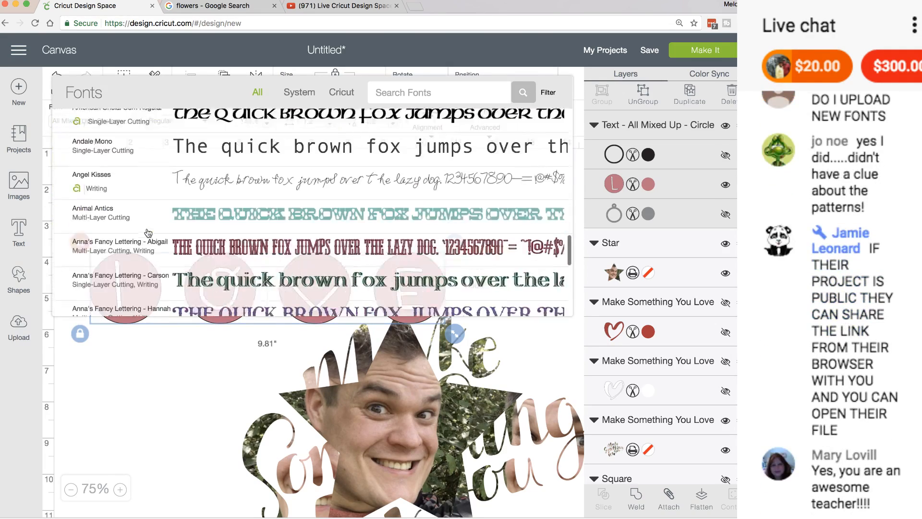
scroll(148, 233, down, 5)
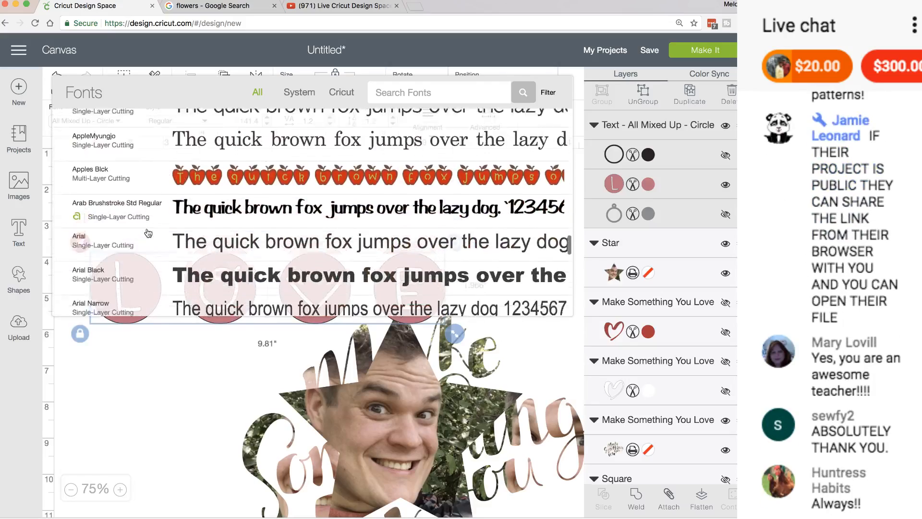
scroll(148, 233, down, 10)
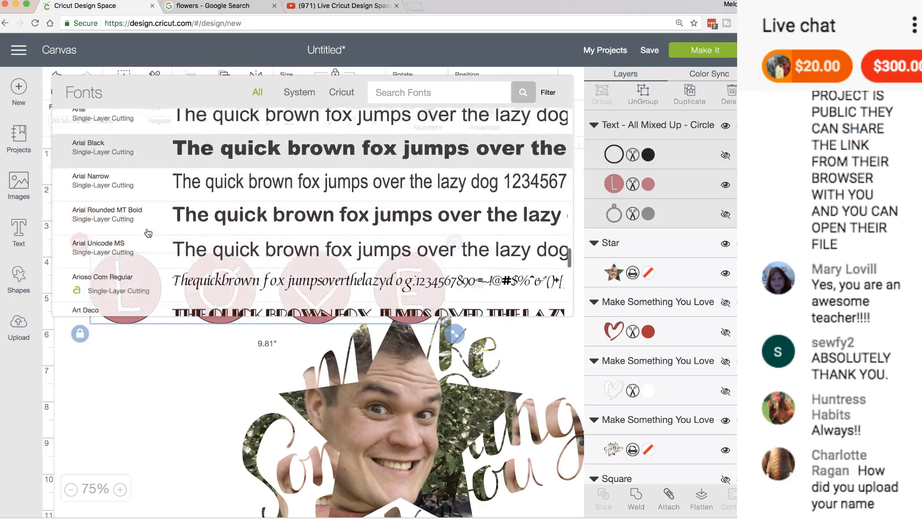
scroll(147, 233, down, 10)
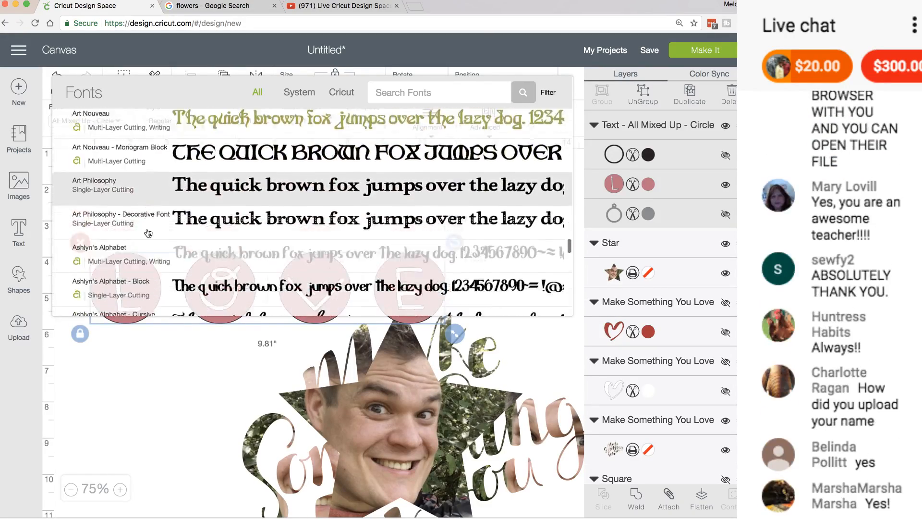
scroll(148, 233, down, 8)
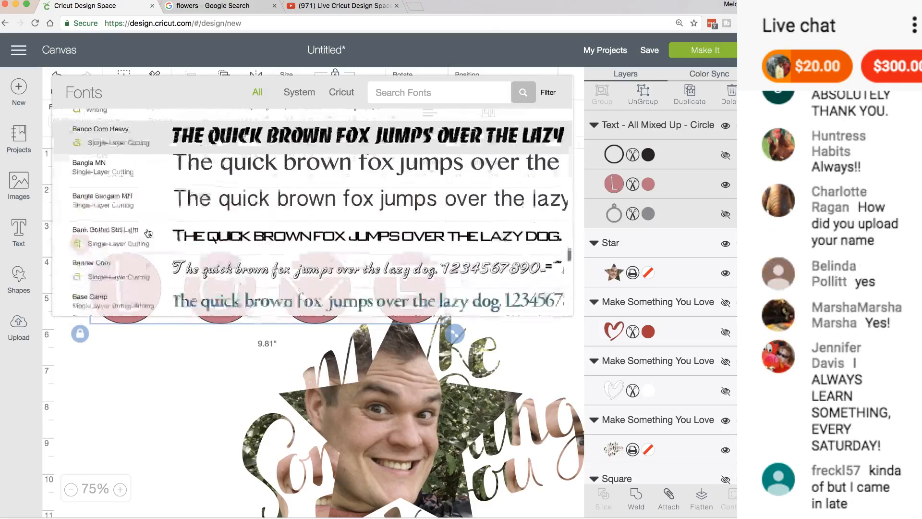
scroll(148, 233, down, 3)
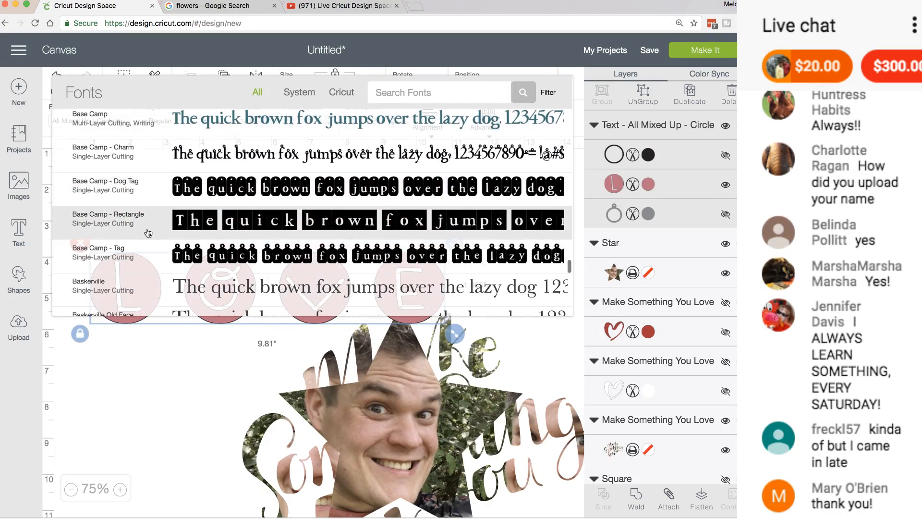
click(210, 174)
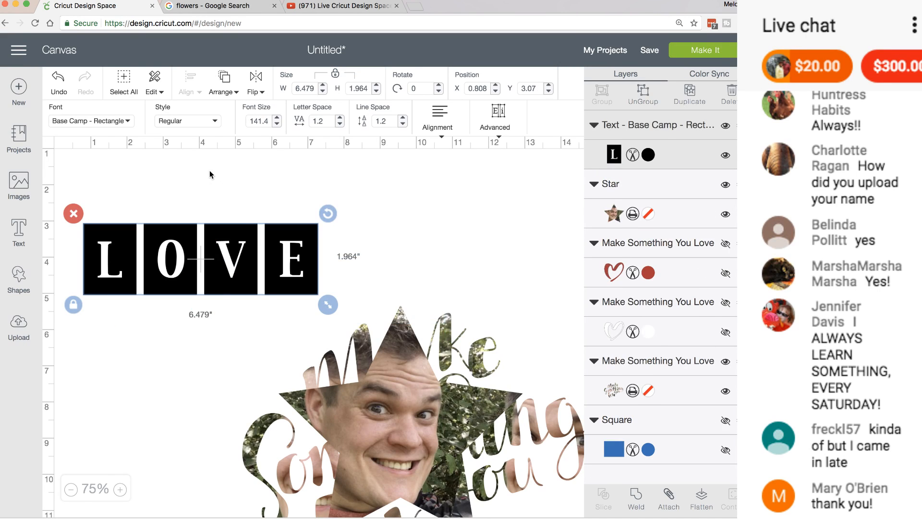
Step: Change the LOVE text to a print layer and fill it with the uploaded group photo pattern
click(649, 156)
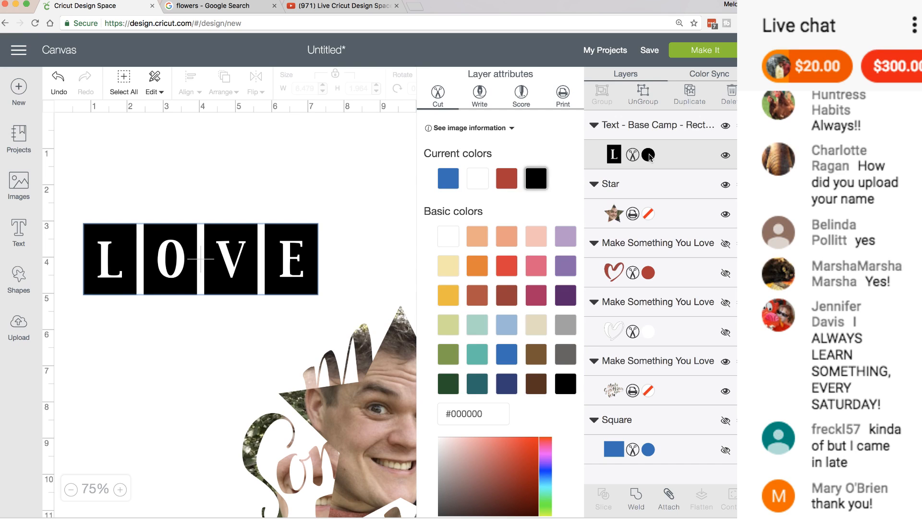
click(512, 129)
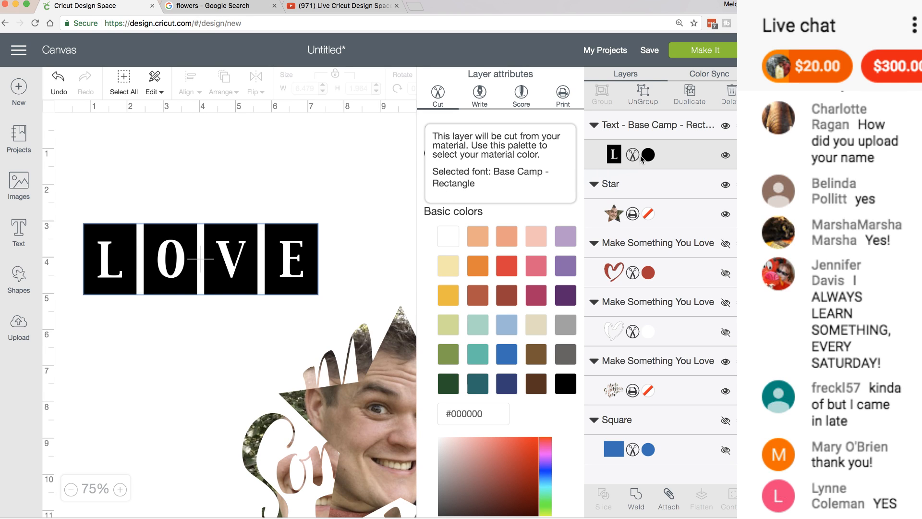
click(563, 96)
click(554, 119)
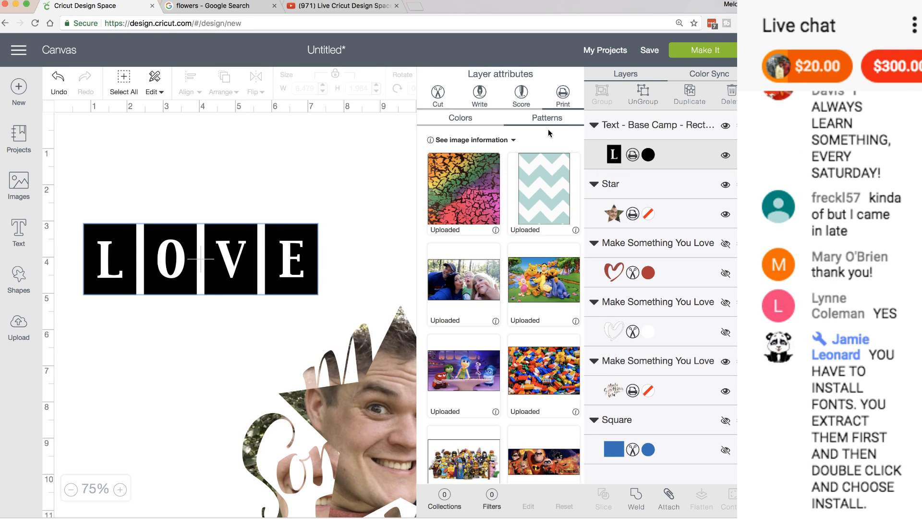
click(473, 290)
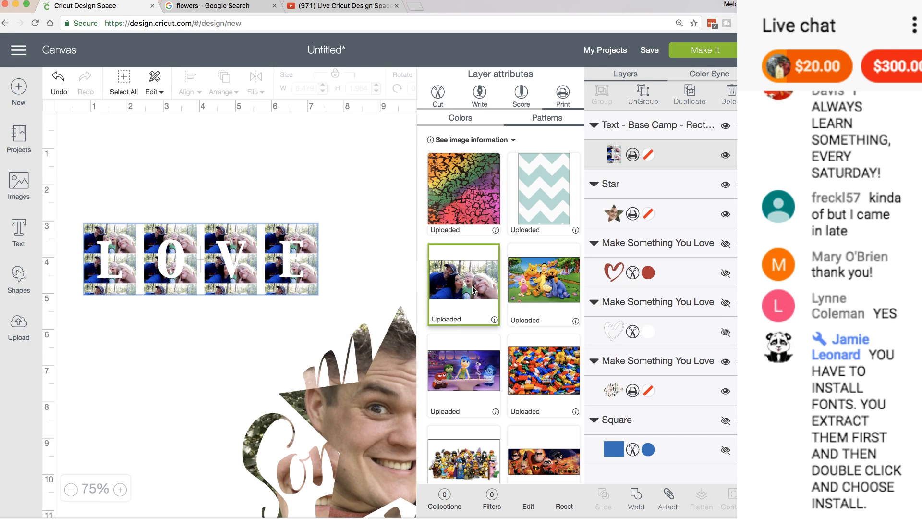
Step: Enlarge the photo pattern inside the LOVE text to a scale of 324
click(529, 508)
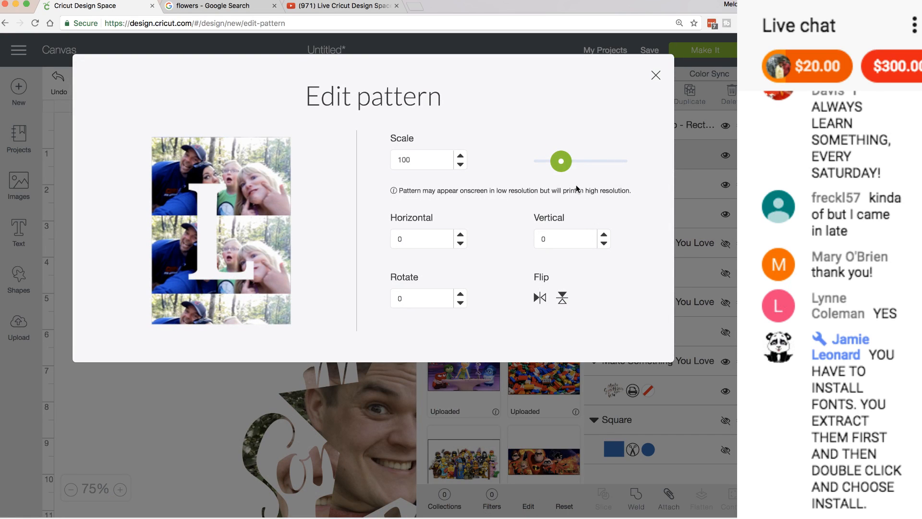
drag(561, 161, 610, 164)
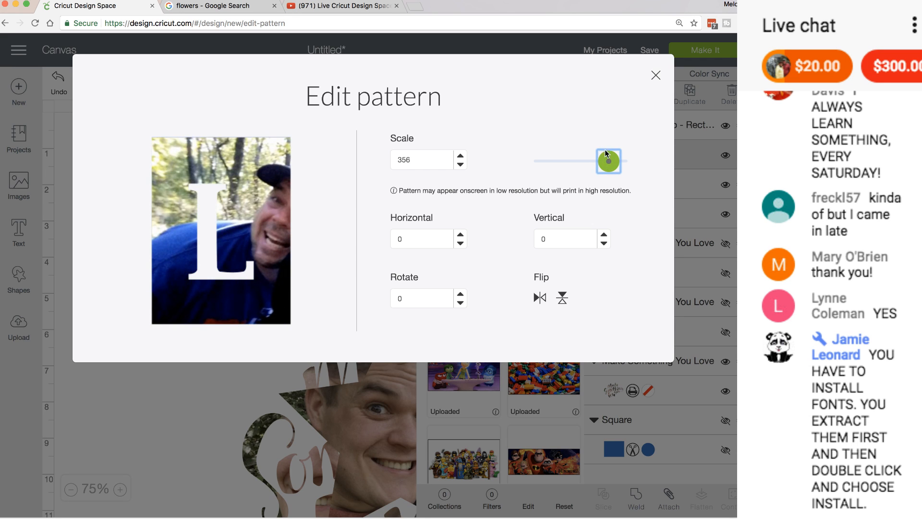
drag(609, 163, 604, 164)
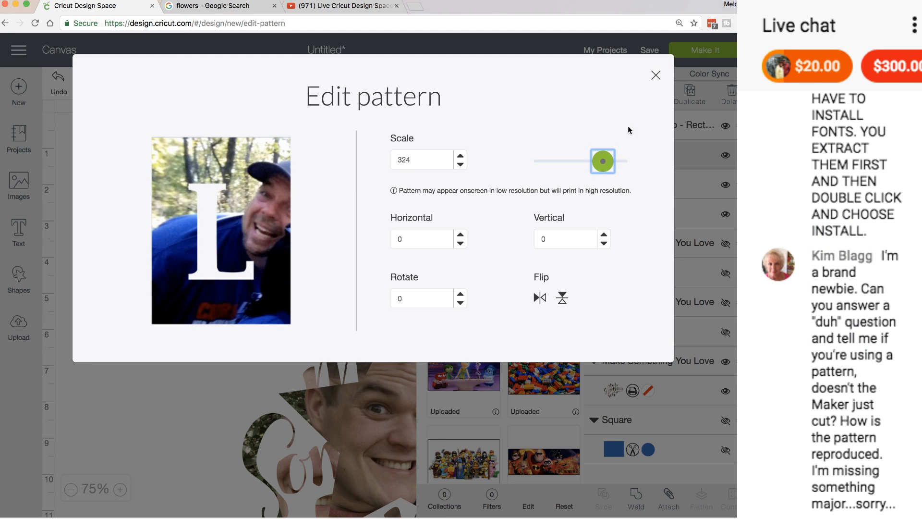
click(656, 77)
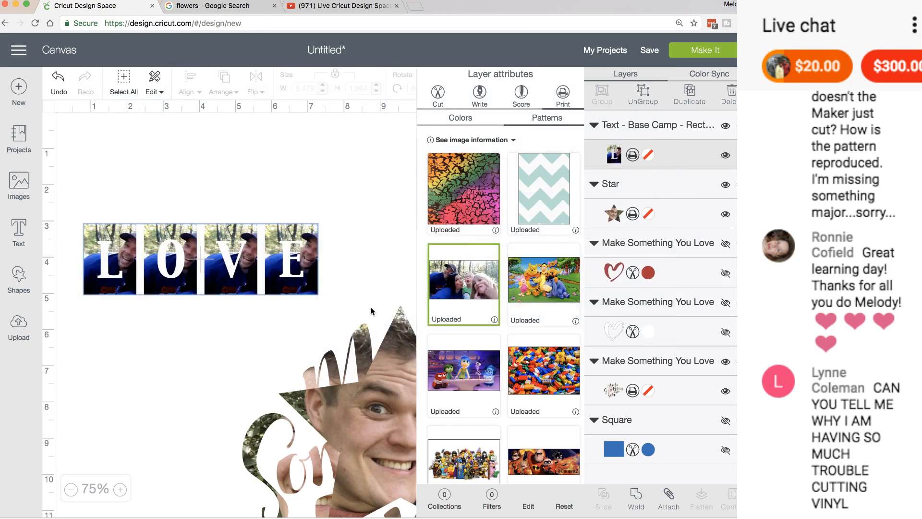
Step: Move the LOVE text slightly up and to the right, and ungroup it into separate letter blocks
click(312, 279)
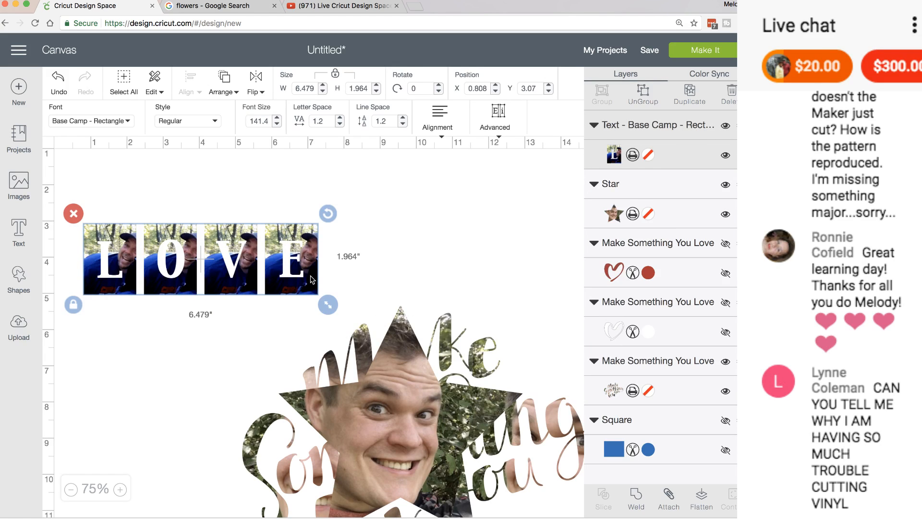
drag(311, 280, 338, 263)
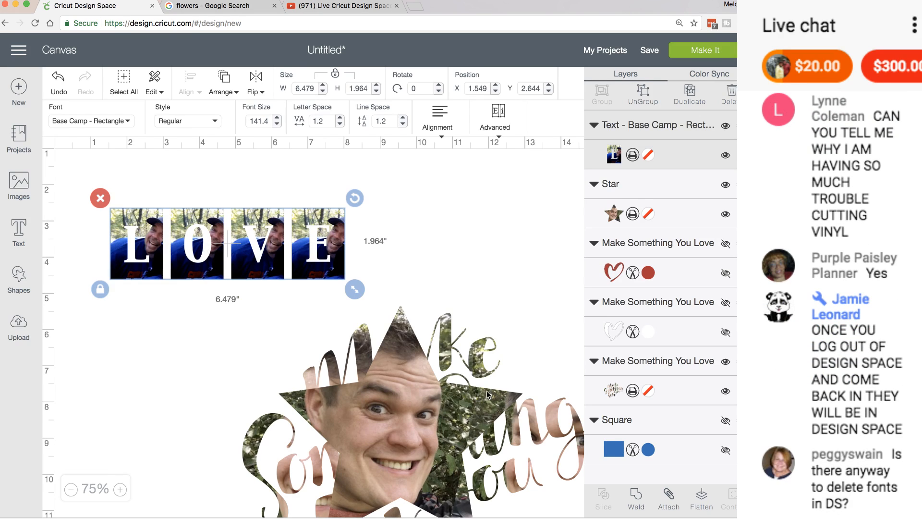
click(669, 495)
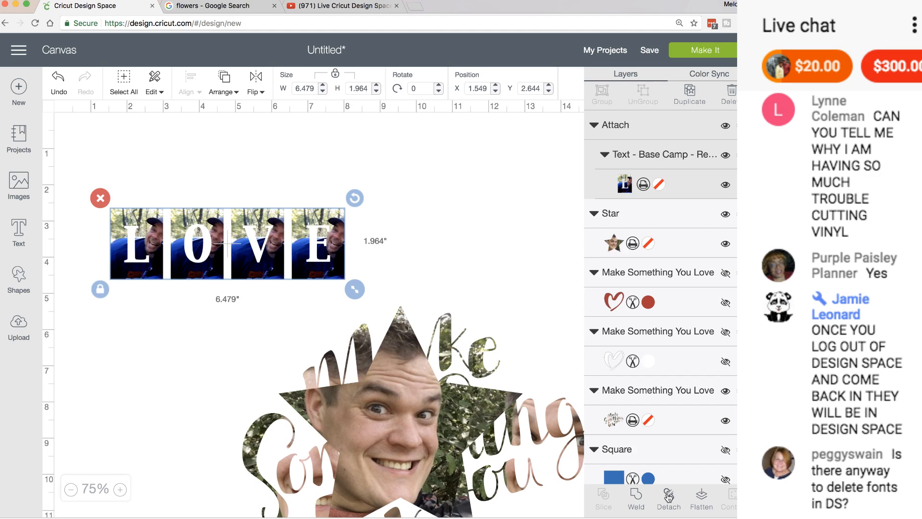
click(670, 497)
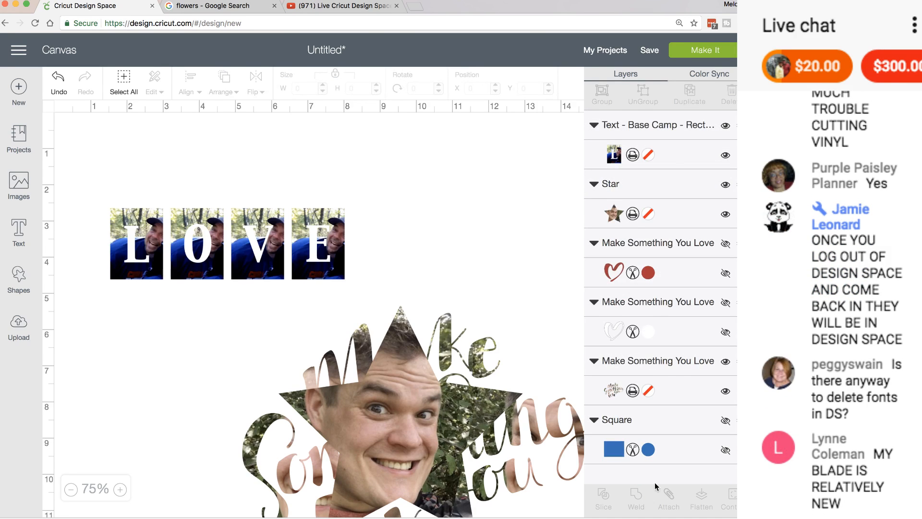
click(300, 225)
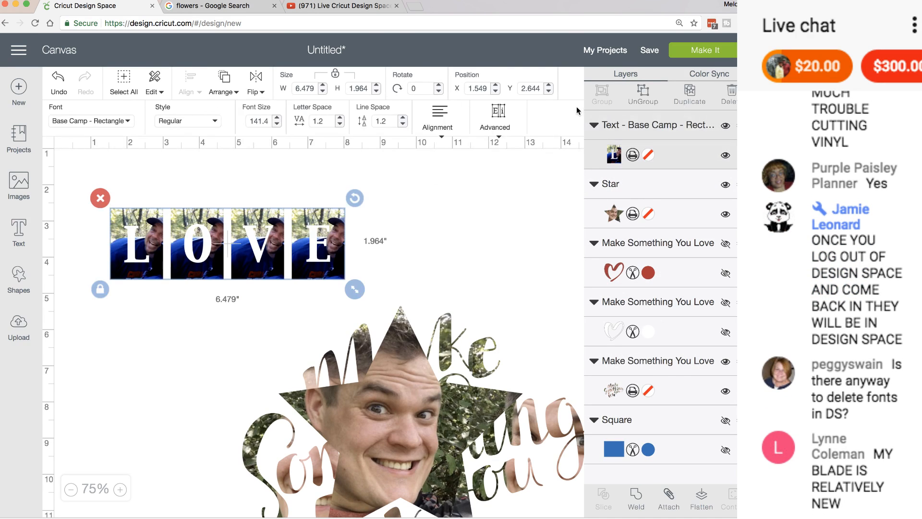
click(648, 100)
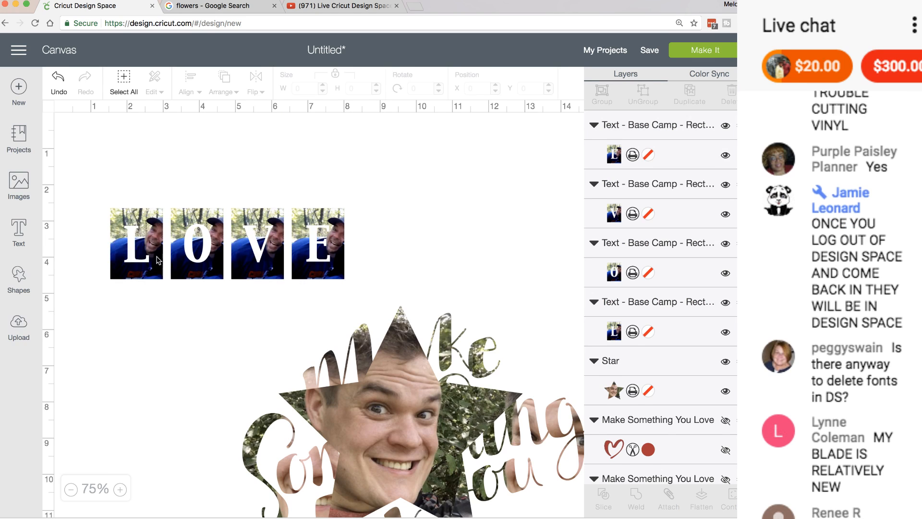
click(154, 241)
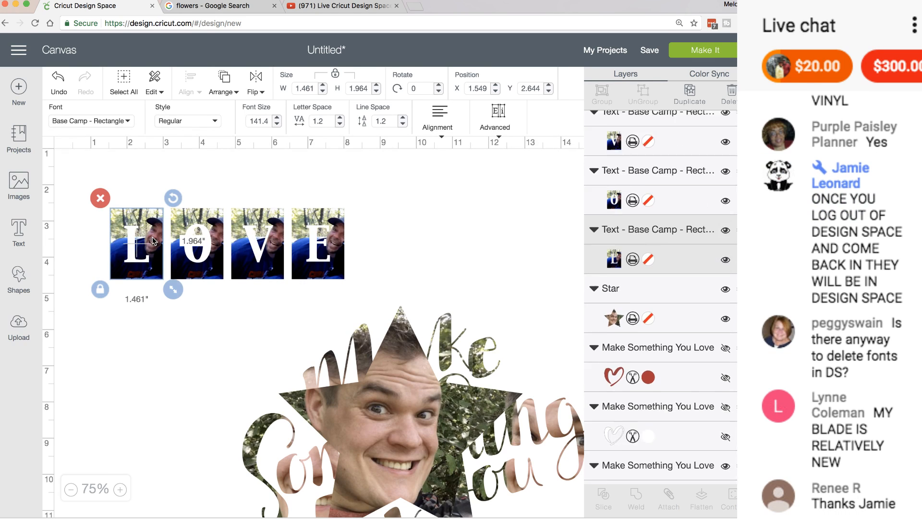
Step: Set the photo pattern scale of the O block to 201
click(208, 230)
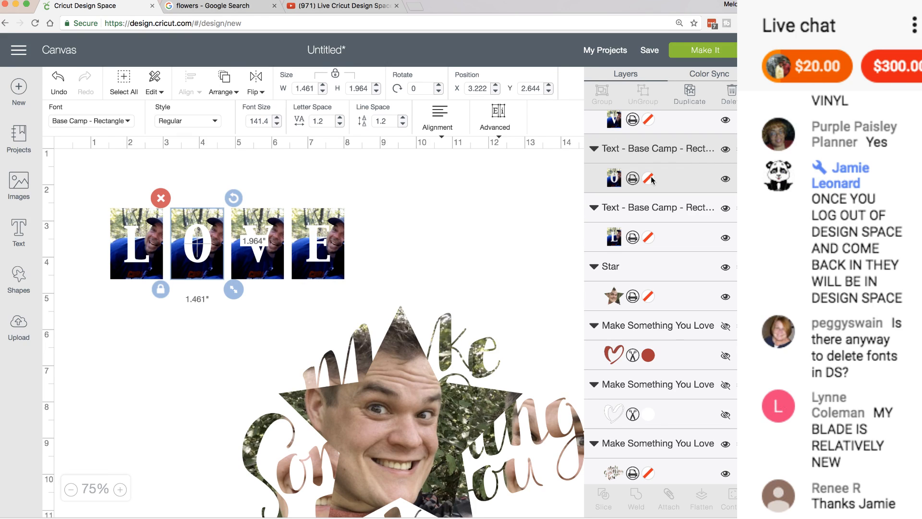
click(632, 178)
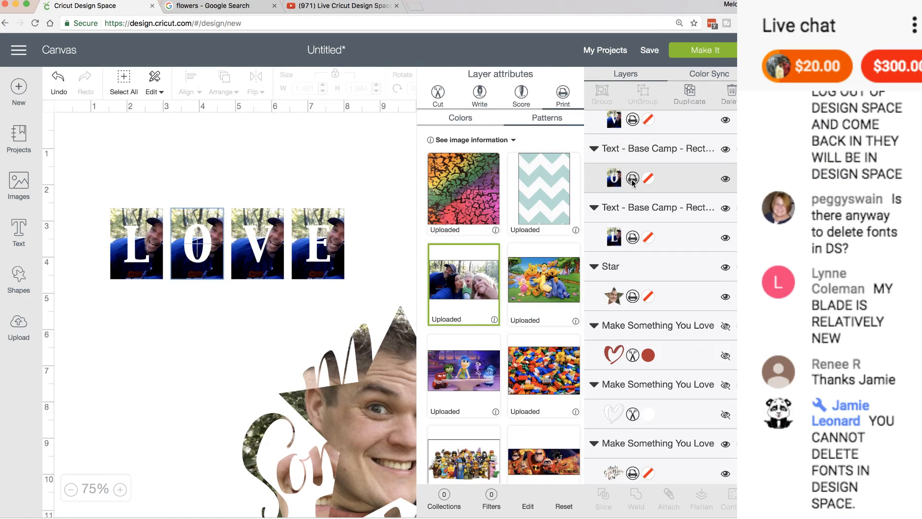
click(528, 507)
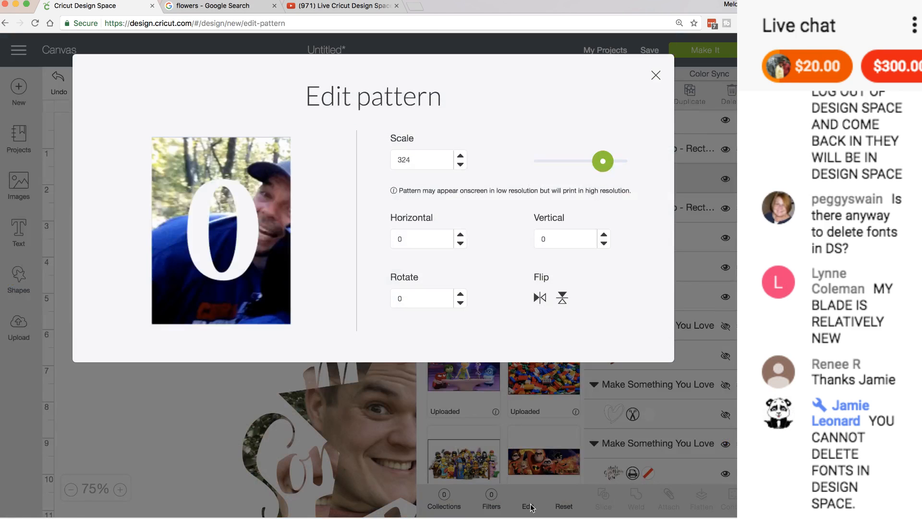
drag(609, 165, 581, 166)
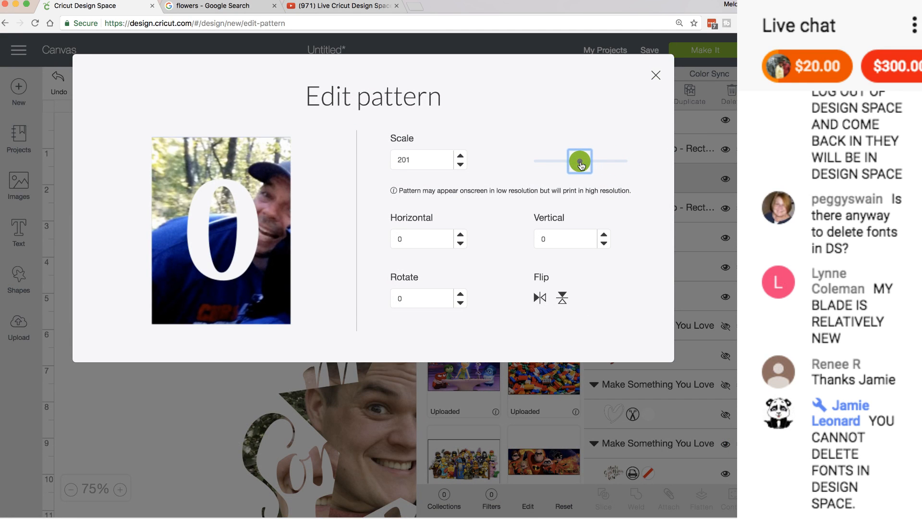
Step: Try shifting the O block's photo pattern horizontally to about -42
click(461, 248)
click(461, 247)
click(460, 247)
click(461, 247)
click(460, 248)
click(461, 247)
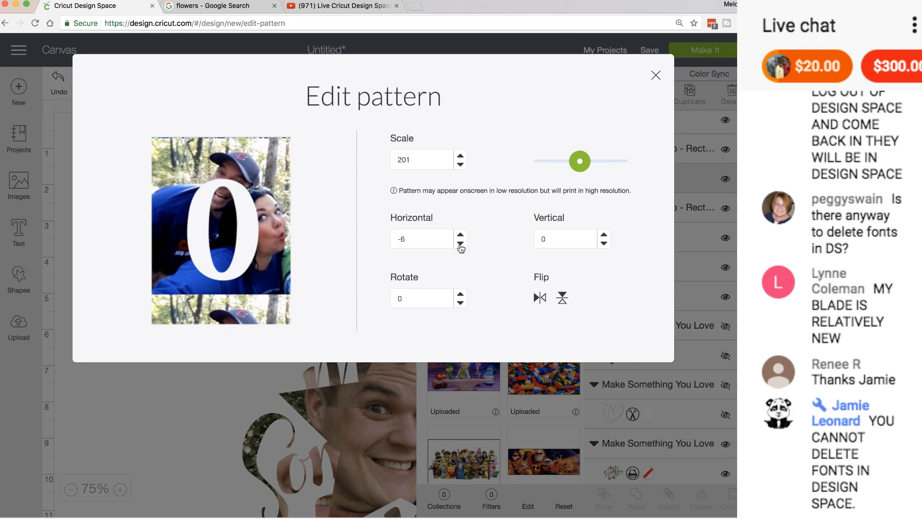
click(461, 247)
click(460, 247)
click(460, 248)
click(460, 248)
click(461, 248)
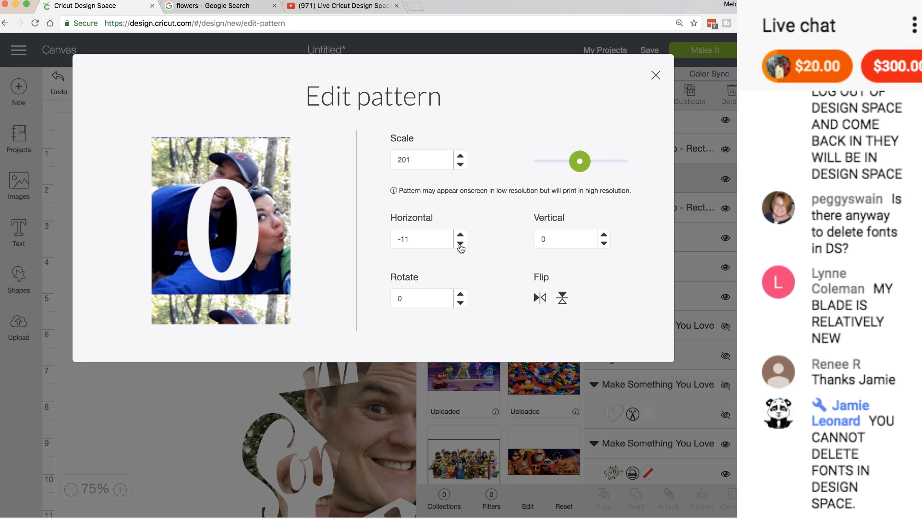
click(460, 248)
click(460, 248)
click(460, 247)
click(461, 248)
click(461, 247)
click(460, 248)
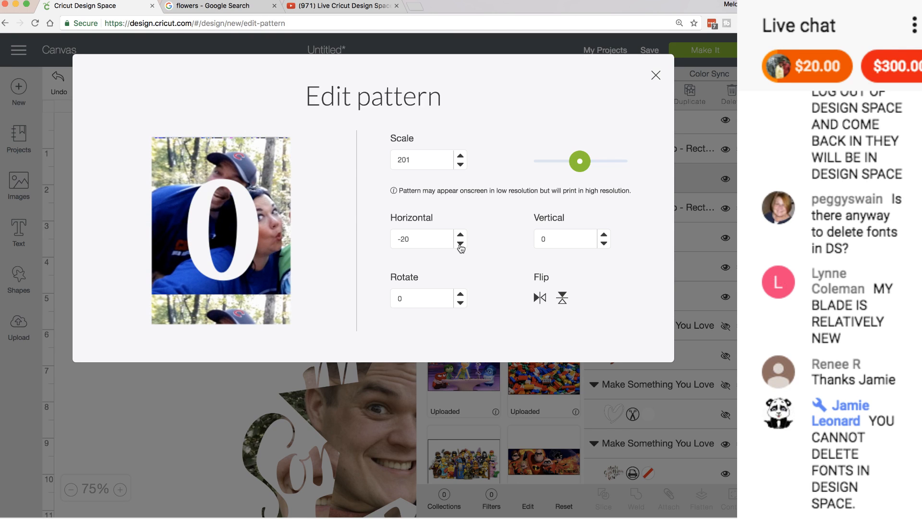
click(461, 248)
click(461, 247)
click(460, 247)
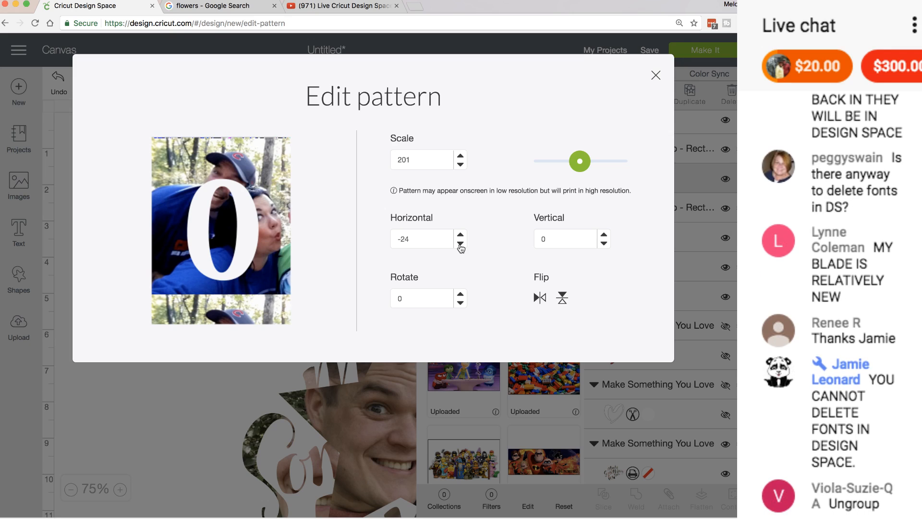
click(461, 248)
click(460, 247)
click(461, 248)
click(461, 247)
click(460, 247)
click(461, 248)
click(461, 247)
click(460, 247)
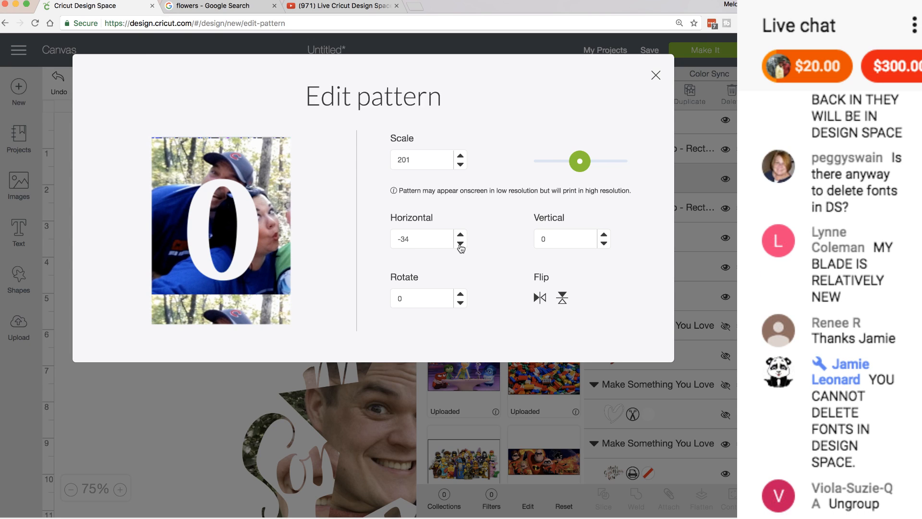
click(461, 247)
click(460, 247)
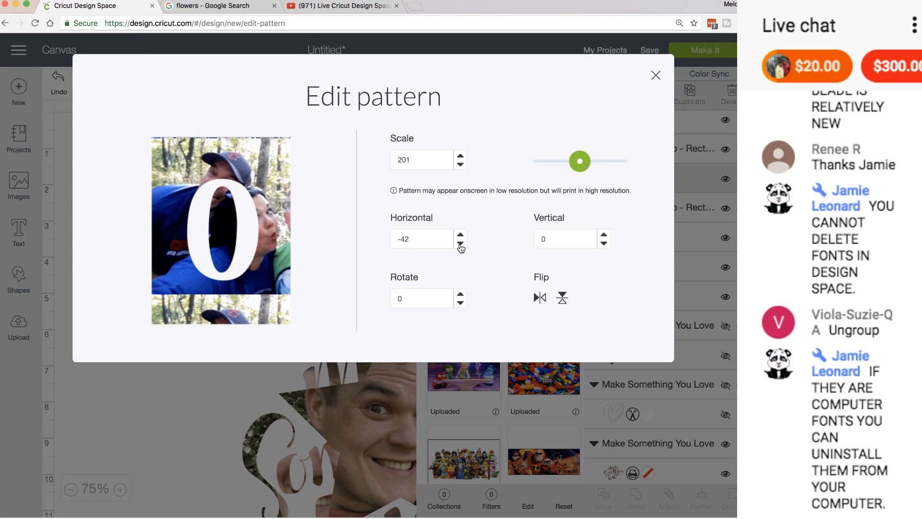
click(461, 247)
click(460, 247)
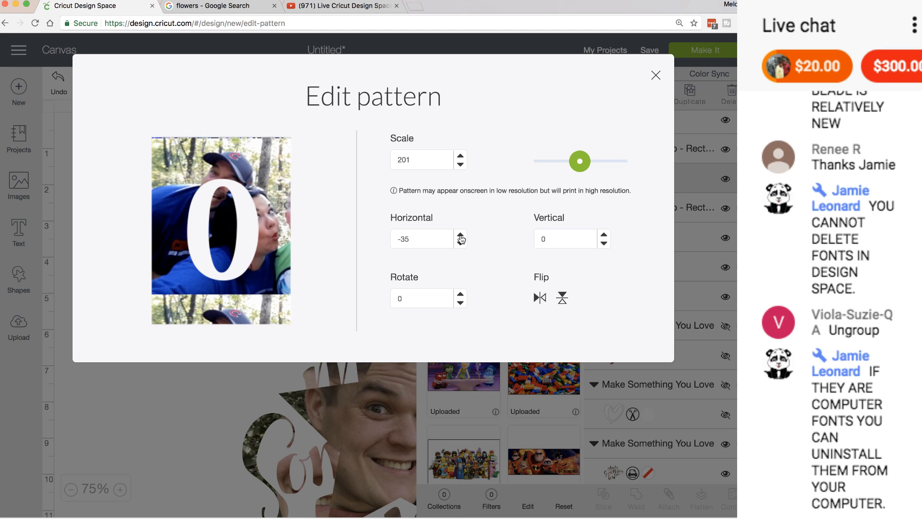
Step: Return the horizontal offset of the O block's pattern to 0 and close the pattern editor
click(460, 236)
click(460, 235)
click(460, 236)
click(461, 236)
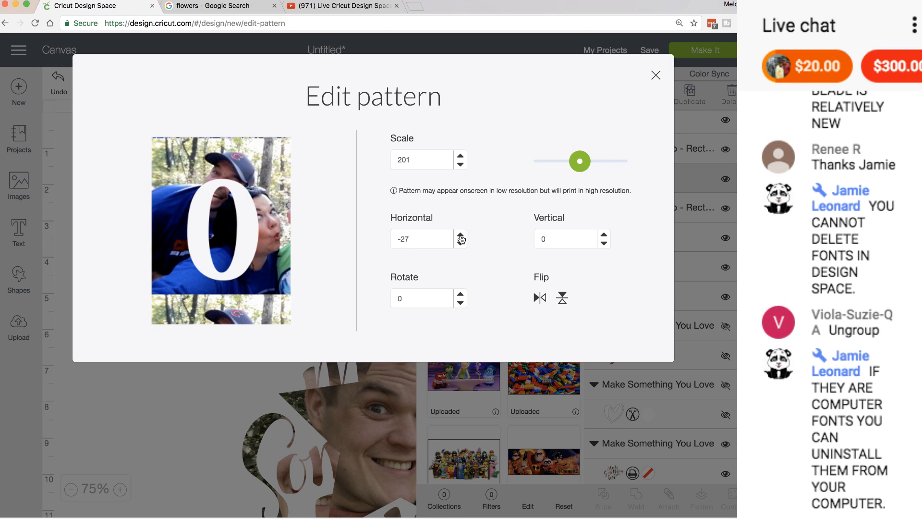
click(461, 236)
click(461, 236)
click(461, 236)
click(461, 236)
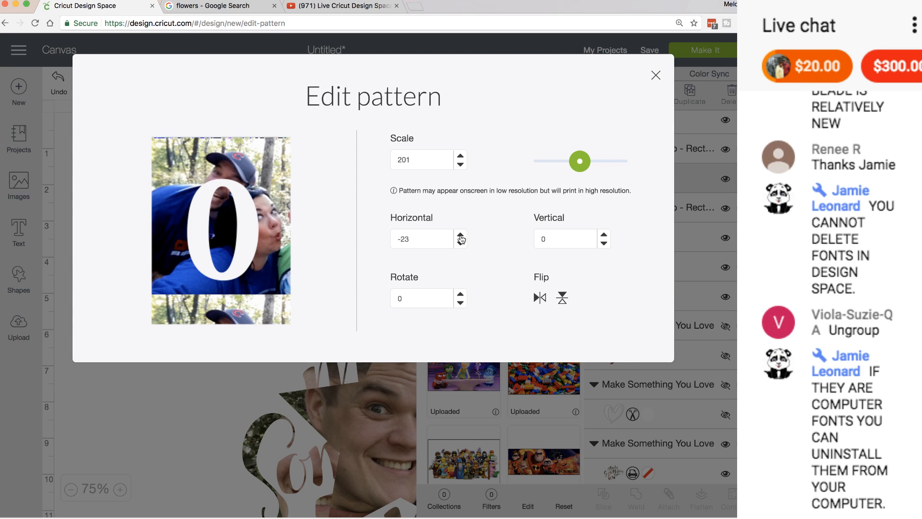
click(460, 236)
click(461, 236)
click(461, 236)
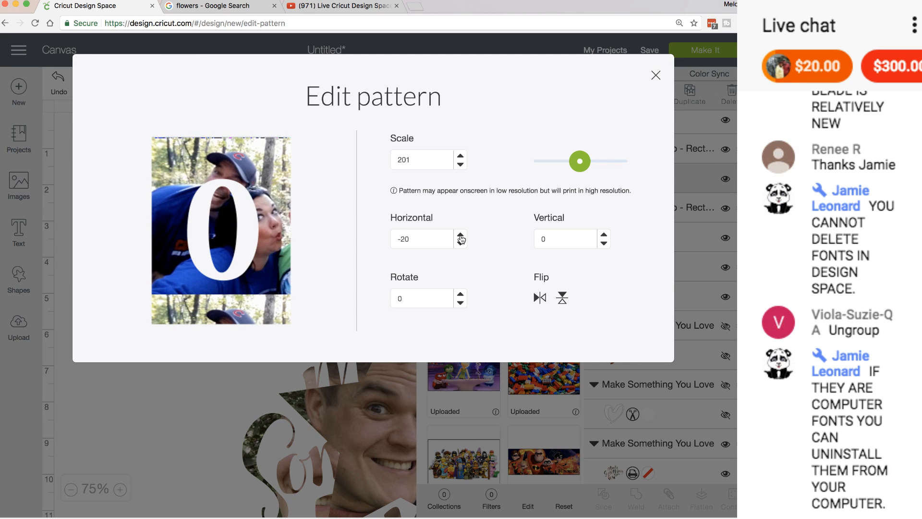
click(461, 236)
click(460, 236)
click(461, 236)
click(461, 236)
click(461, 236)
click(461, 236)
click(461, 236)
click(460, 236)
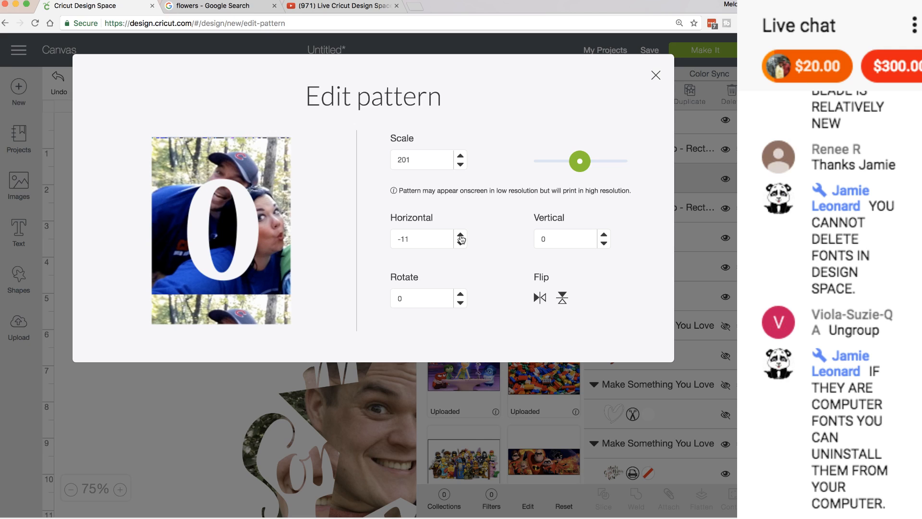
click(461, 235)
click(460, 236)
click(461, 235)
click(461, 236)
click(460, 236)
click(461, 235)
click(461, 236)
click(460, 236)
click(461, 236)
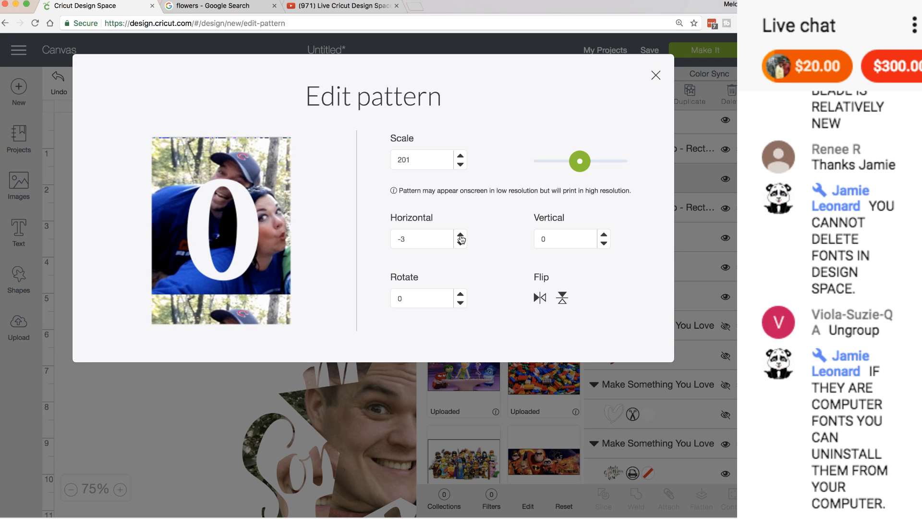
click(461, 235)
click(461, 236)
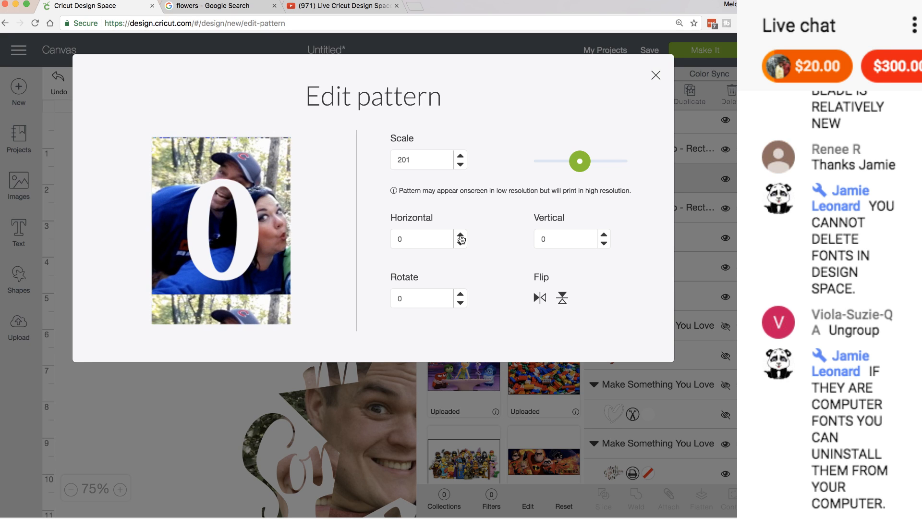
click(655, 75)
Step: Reopen the O block's photo pattern for editing and set its scale to 241
click(217, 251)
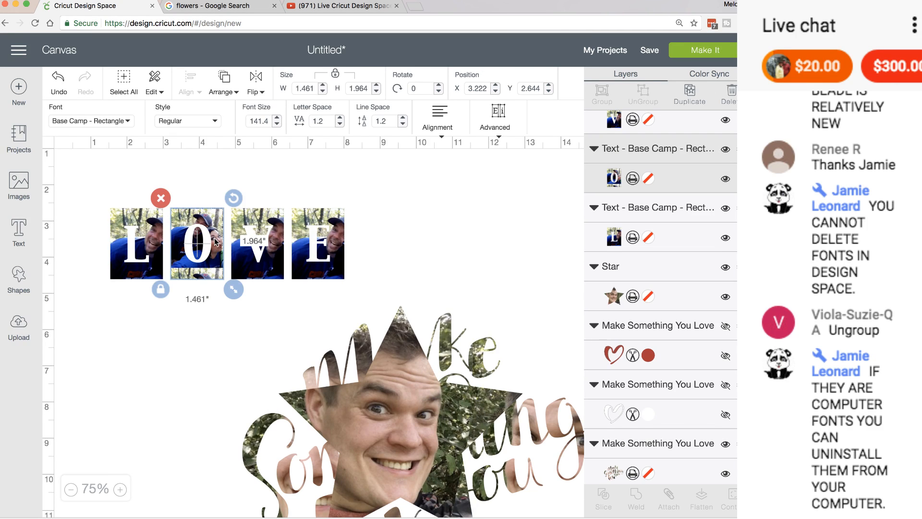
double_click(214, 237)
click(523, 181)
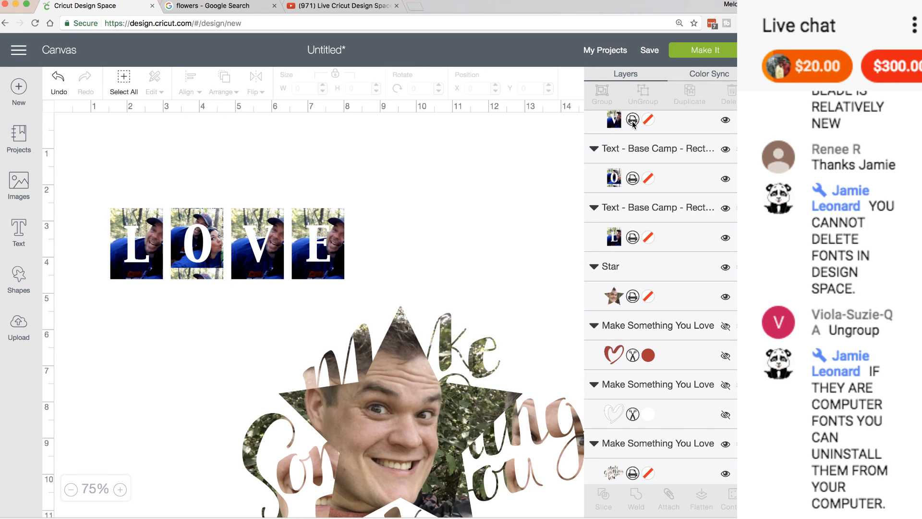
click(632, 179)
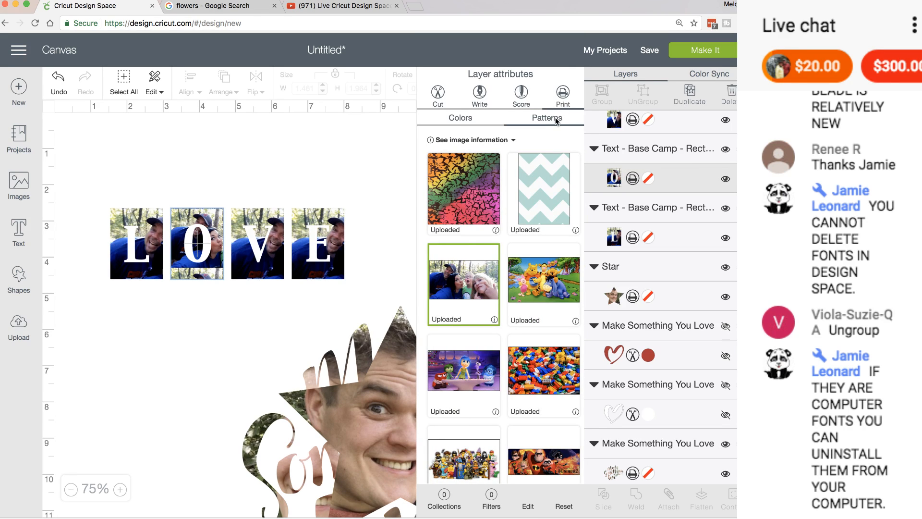
click(528, 506)
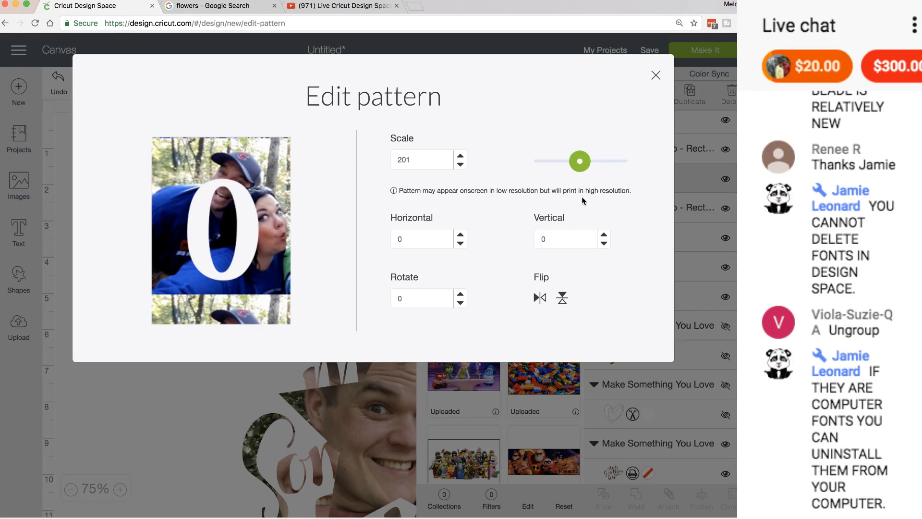
drag(584, 164, 589, 164)
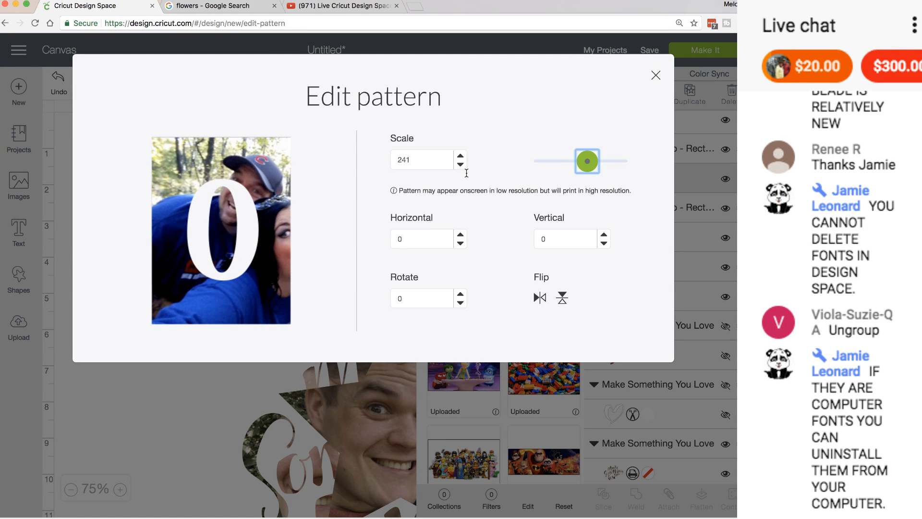
Step: Try shifting the O block's photo pattern horizontally in single steps to -8
click(460, 246)
click(460, 246)
click(460, 246)
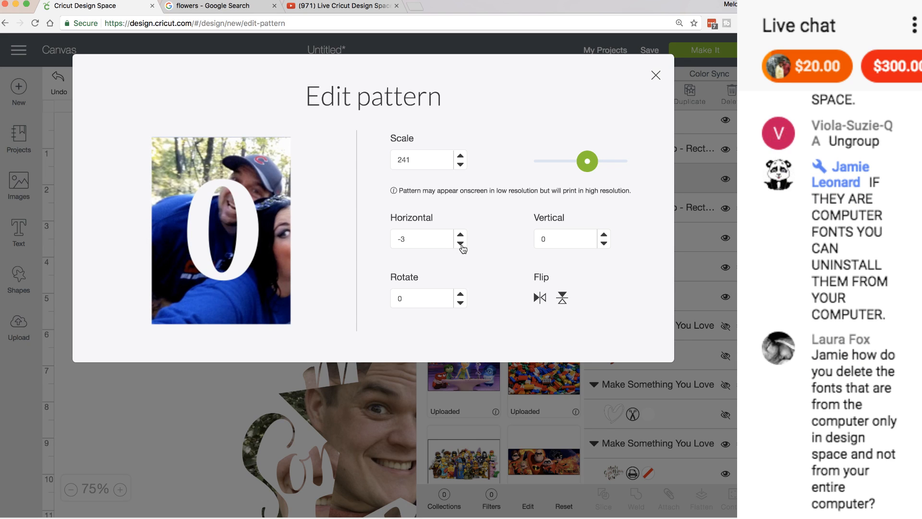
click(462, 246)
click(462, 246)
click(462, 246)
click(462, 246)
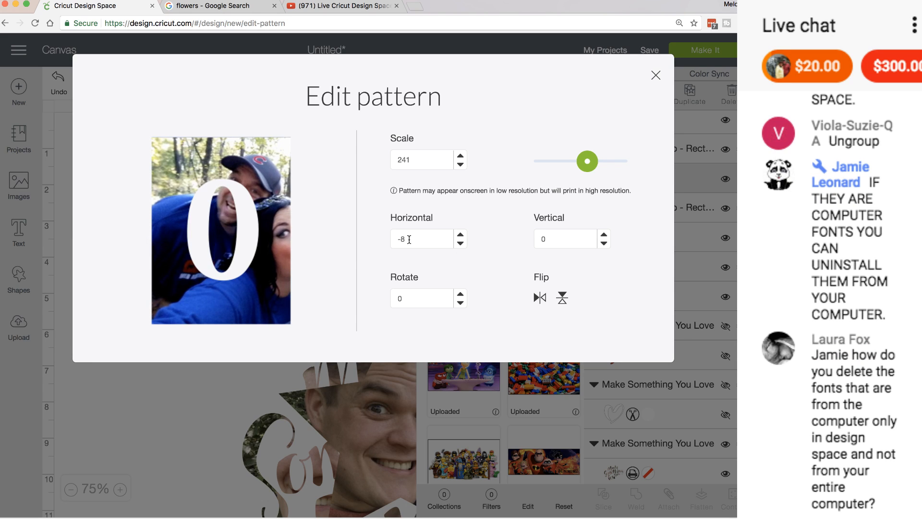
Step: Try horizontal offsets of -20, -35, -59 and -75 for the O block's photo pattern
drag(408, 239, 399, 239)
text(20)
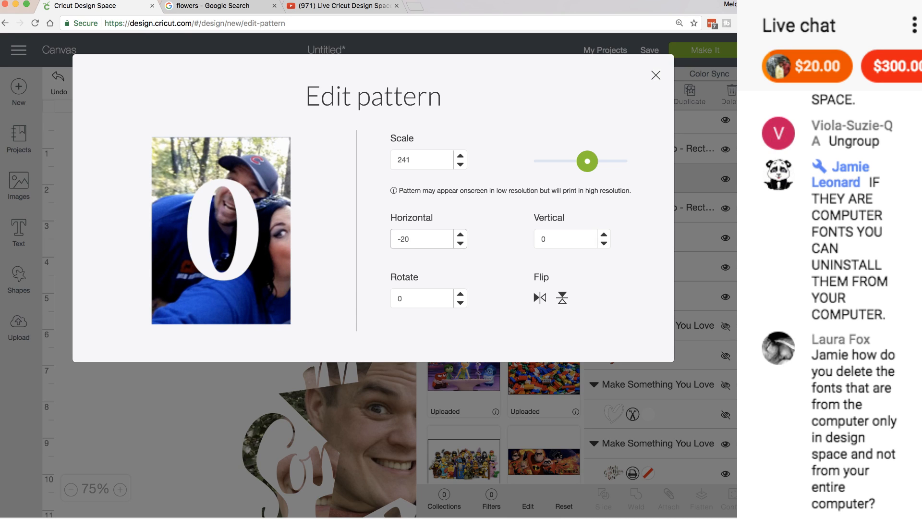
drag(409, 239, 398, 239)
text(-35)
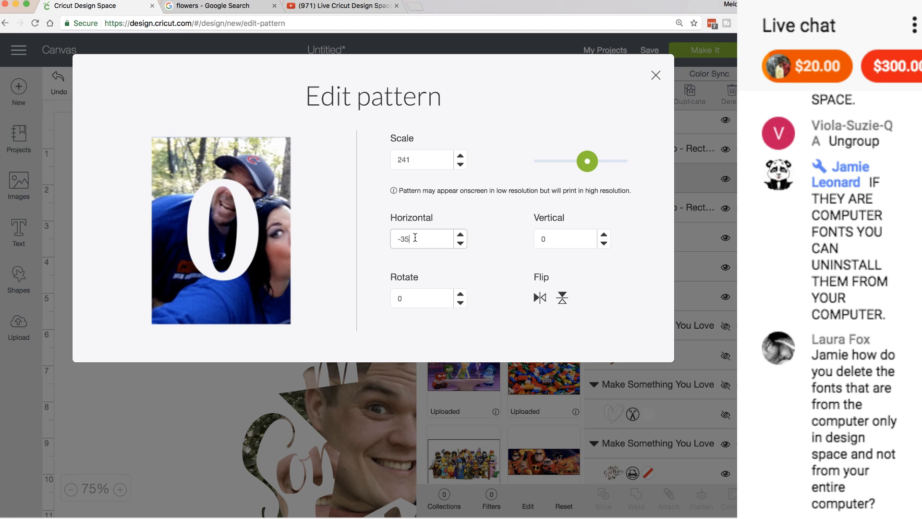
key(BackSpace)
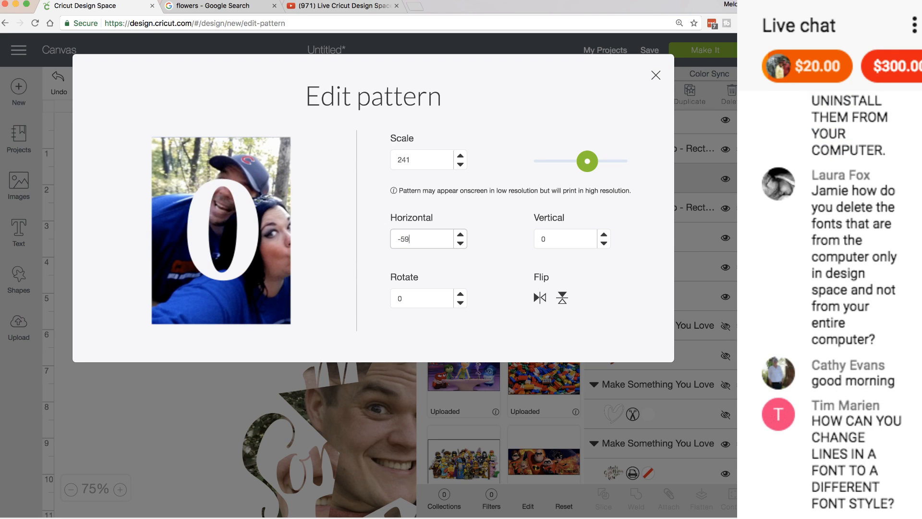
double_click(404, 238)
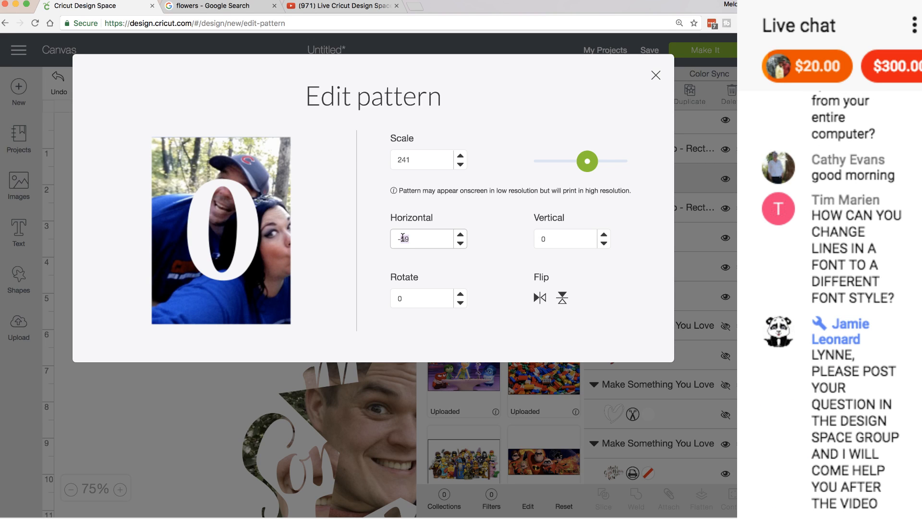
text(75)
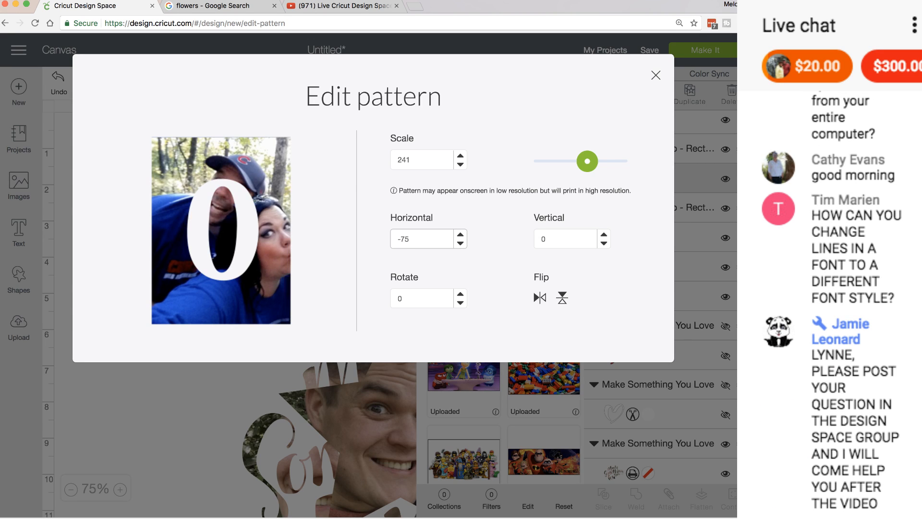
Step: Set the horizontal offset of the O block's pattern to -95 and close the pattern editor
double_click(404, 238)
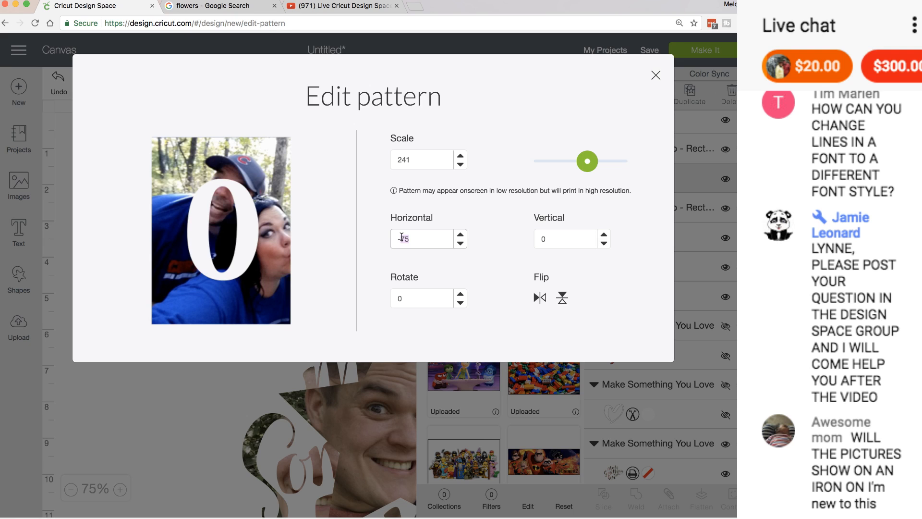
text(95)
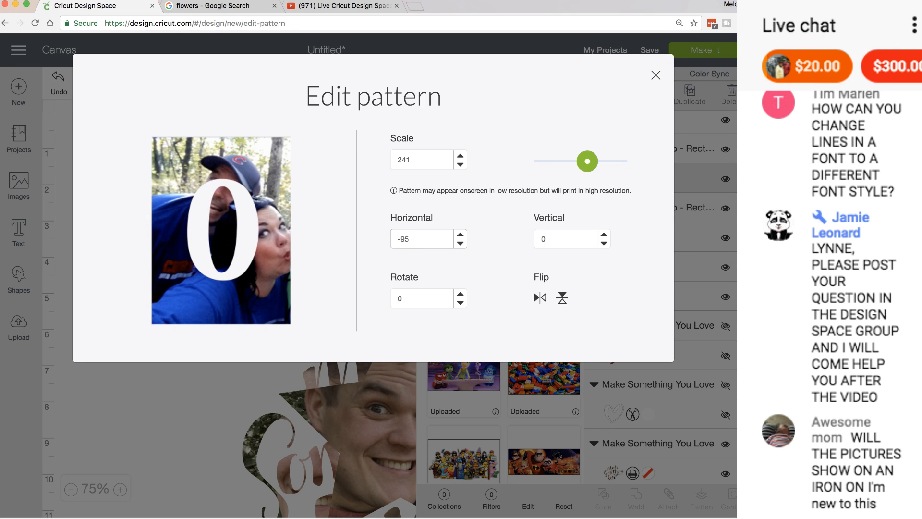
click(654, 76)
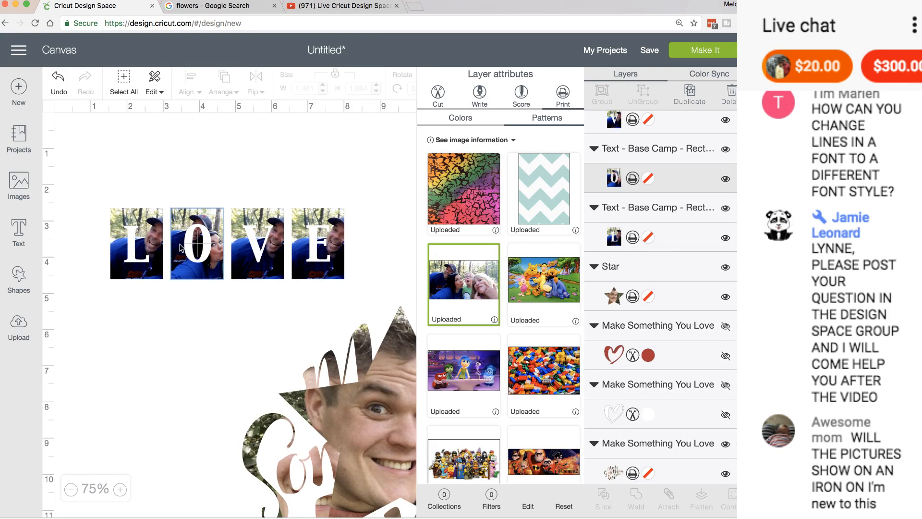
click(270, 260)
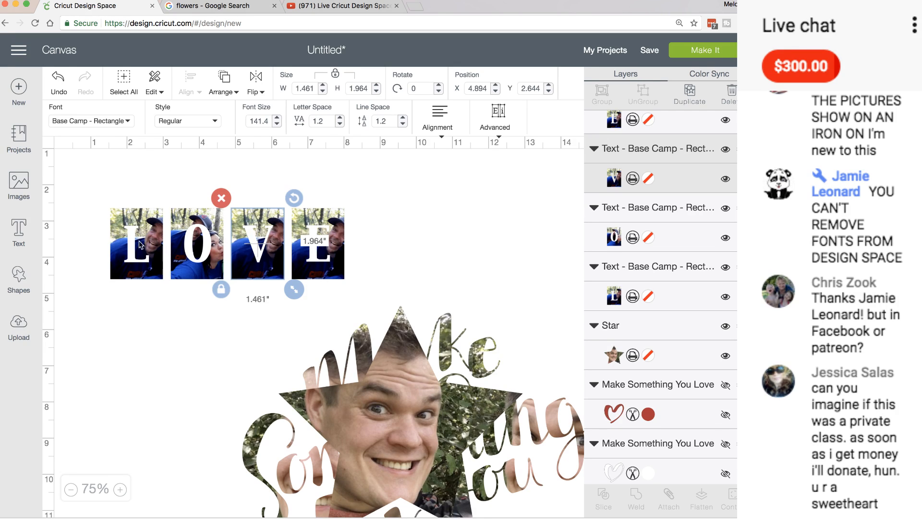
Step: Add the two-line text HELLO / THERE and place it beneath the LOVE blocks at about X 1.454, Y 5.481
click(19, 230)
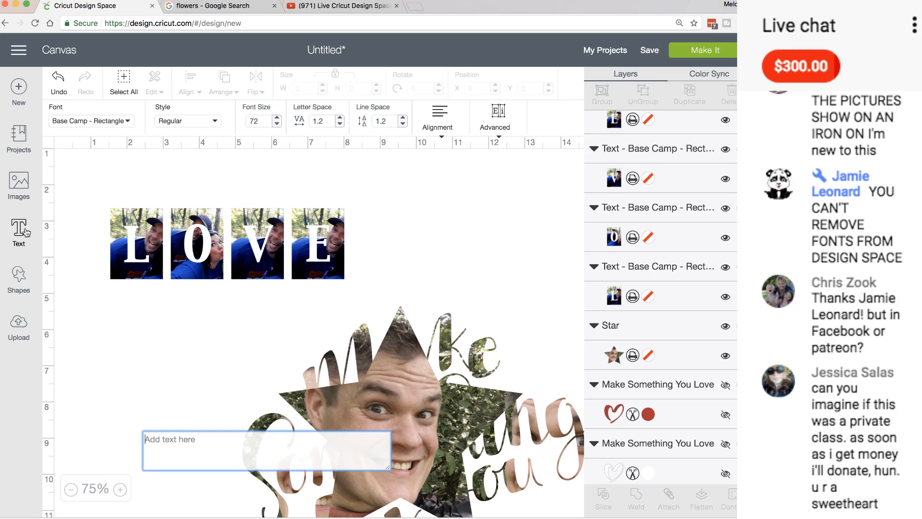
text(HELLO)
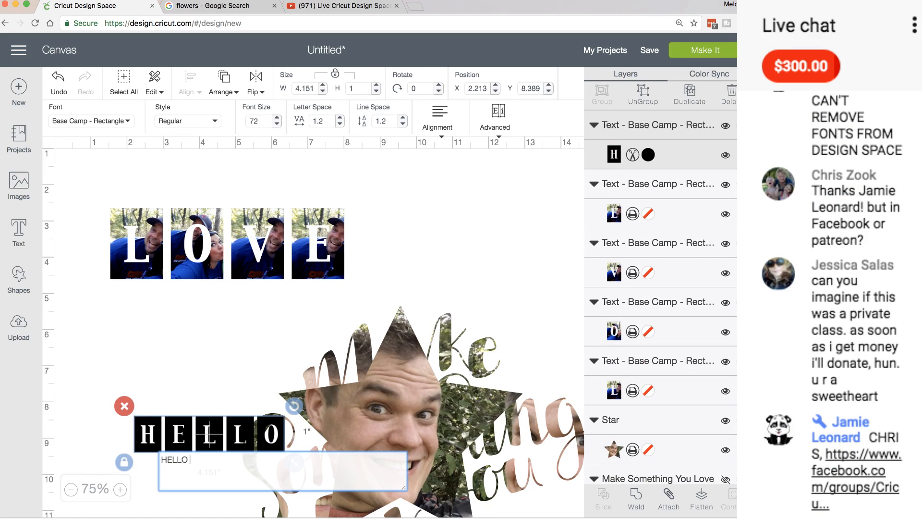
key(Return)
text(THERE)
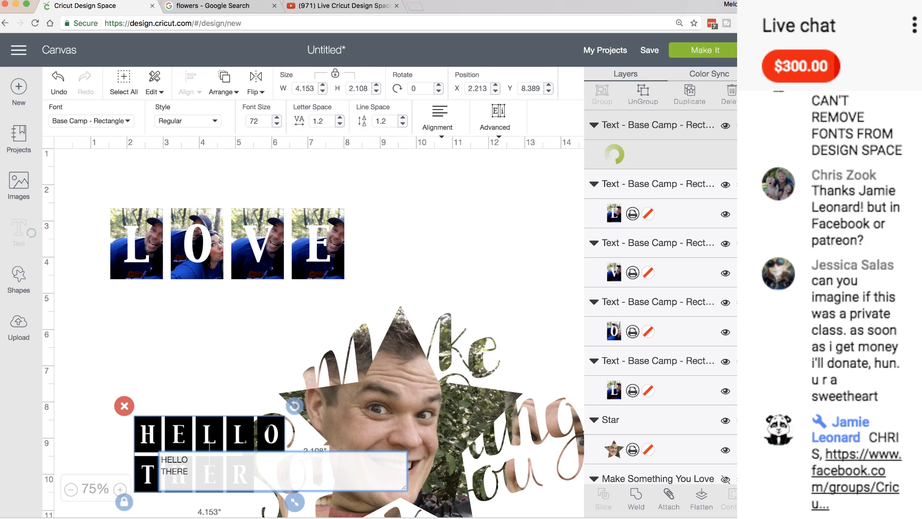
click(191, 364)
drag(202, 437, 175, 332)
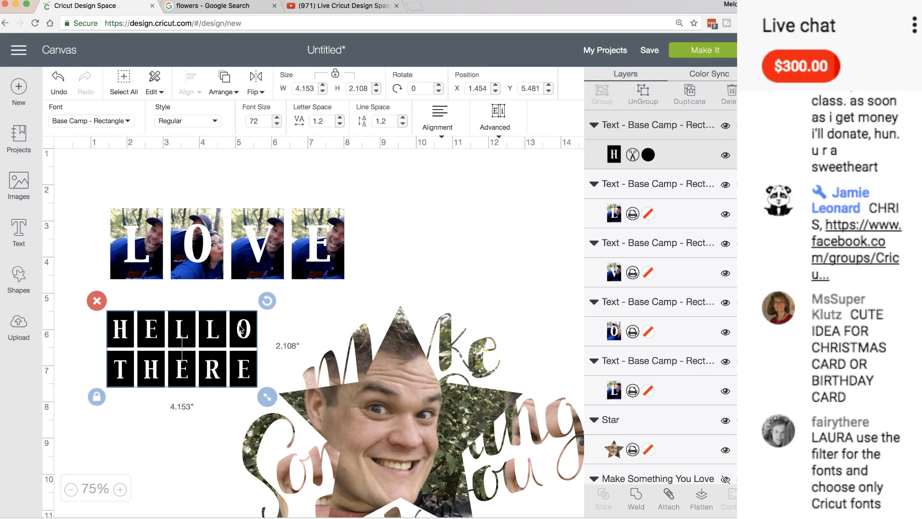
Step: Ungroup the HELLO THERE text into separate lines and select the THERE line
click(502, 119)
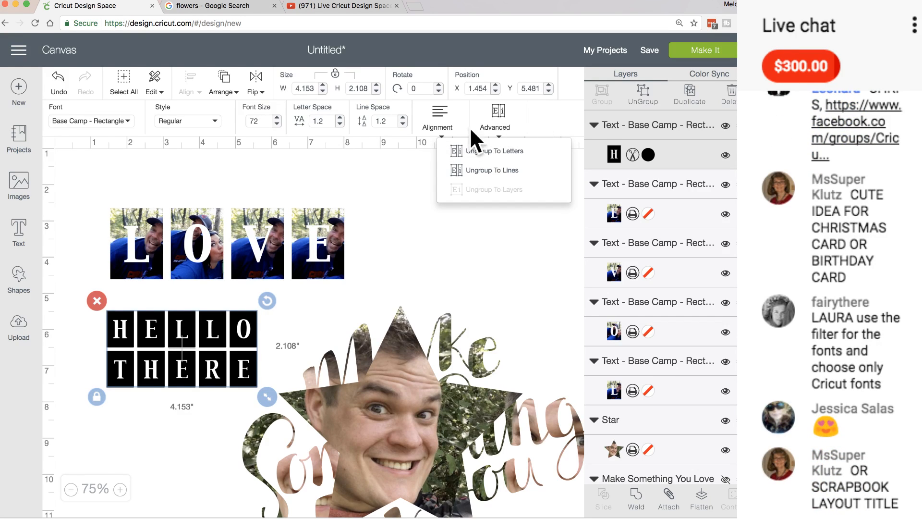
click(496, 174)
drag(192, 374, 188, 374)
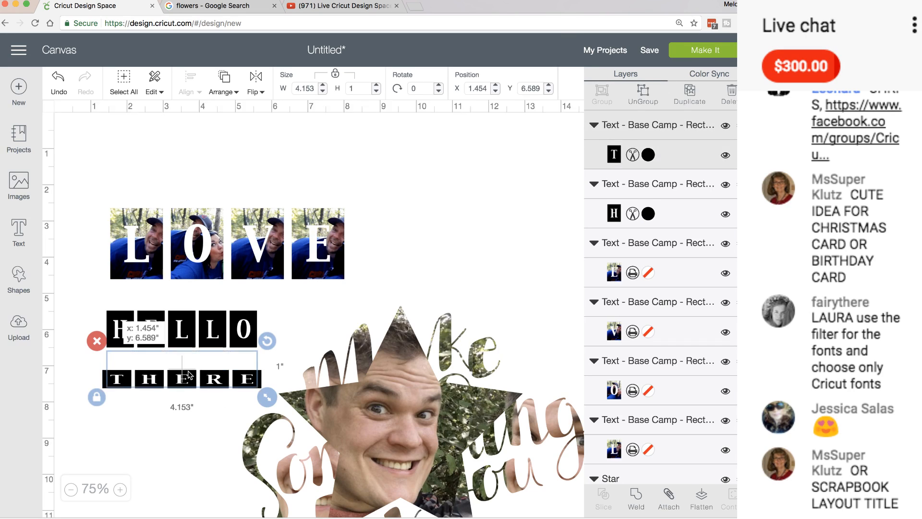
Step: Change the font of the THERE line to Base Camp - Charm
double_click(186, 373)
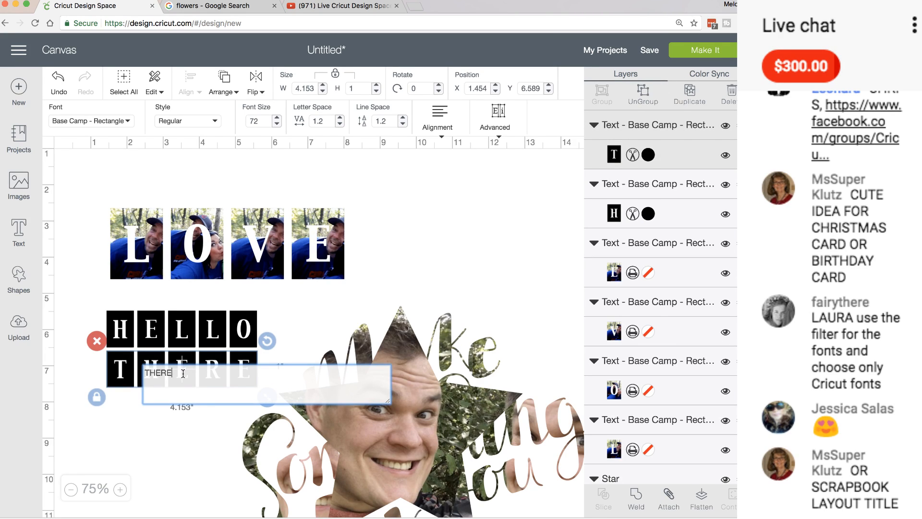
click(127, 122)
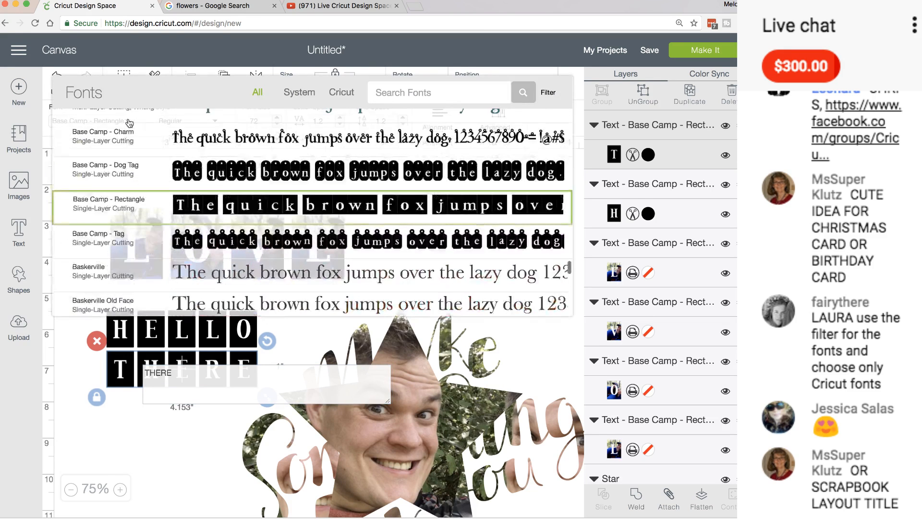
scroll(129, 123, up, 1)
click(120, 146)
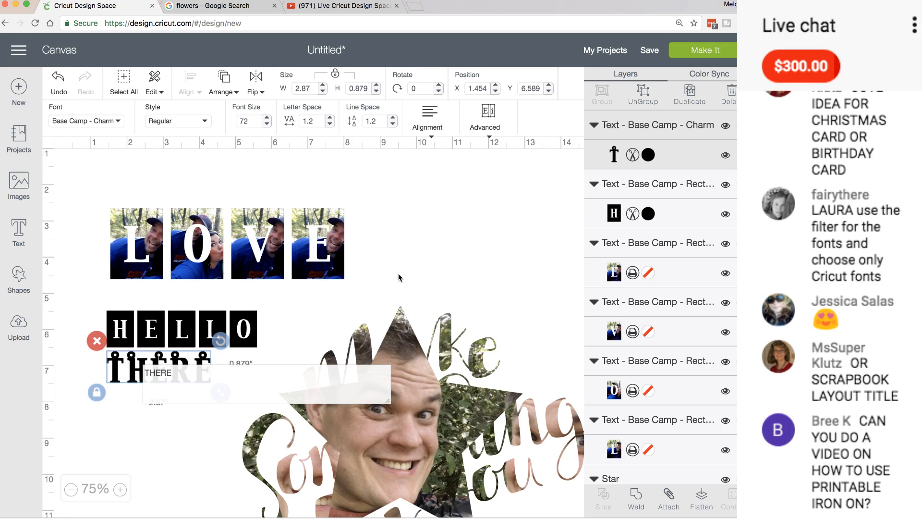
Step: Move the star to about X 9.278, Y 5.074 and the photo-filled lettering to about X 7.333, Y 5.074
click(331, 312)
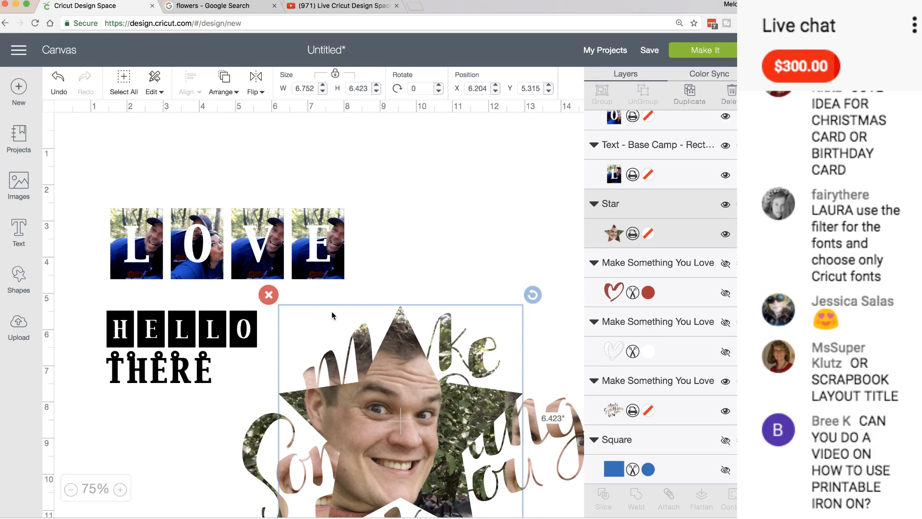
drag(363, 359, 475, 349)
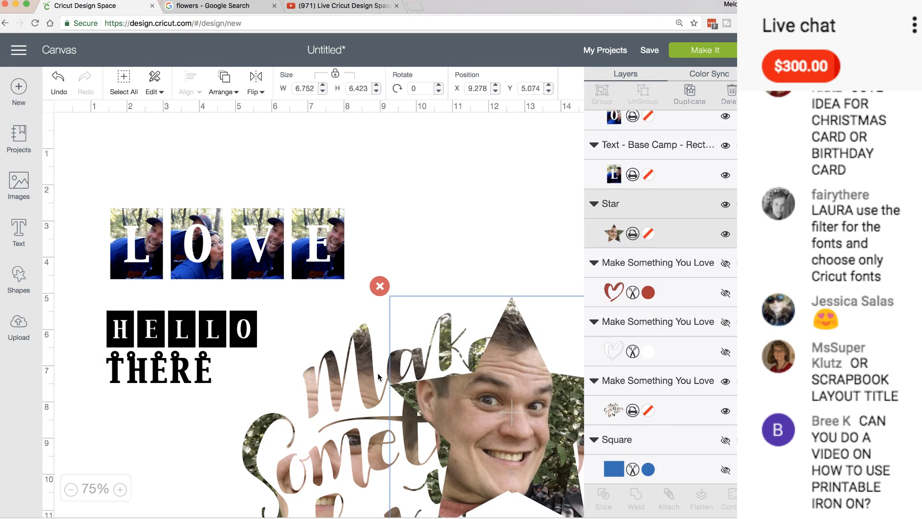
drag(334, 378, 411, 362)
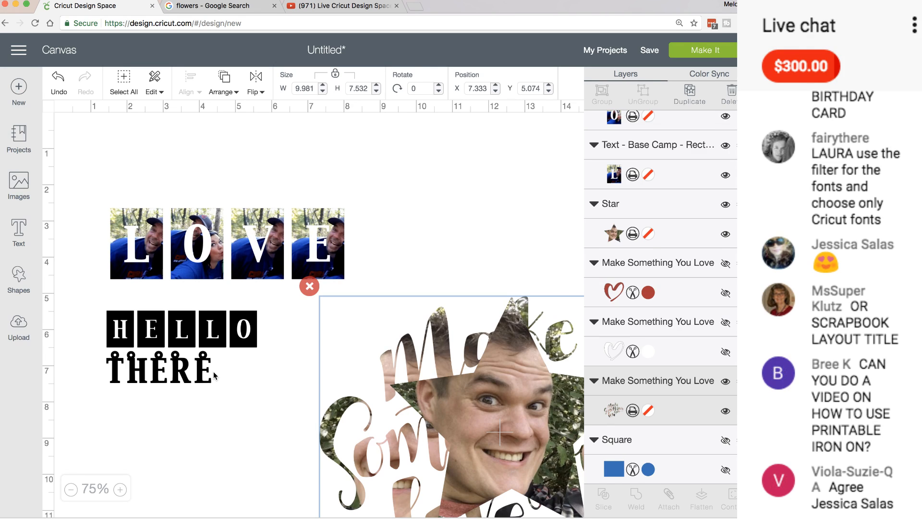
Step: Enlarge the THERE line to about 5.666 by 1.735 inches and position it at about X 2.361, Y 6.367
drag(142, 371, 159, 373)
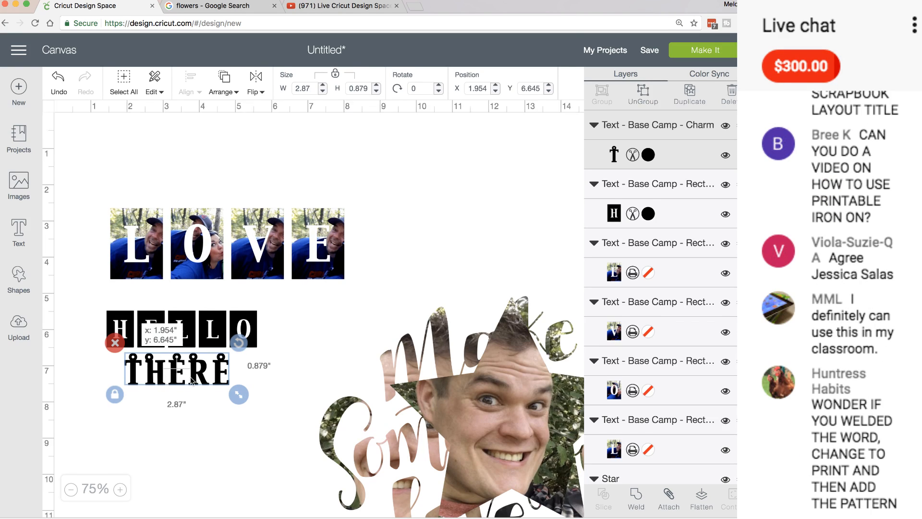
drag(239, 395, 340, 428)
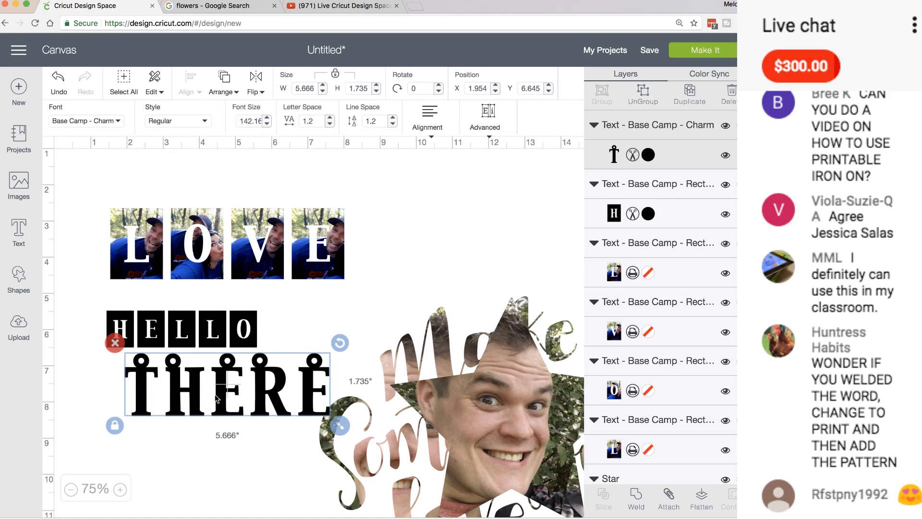
drag(214, 396, 229, 387)
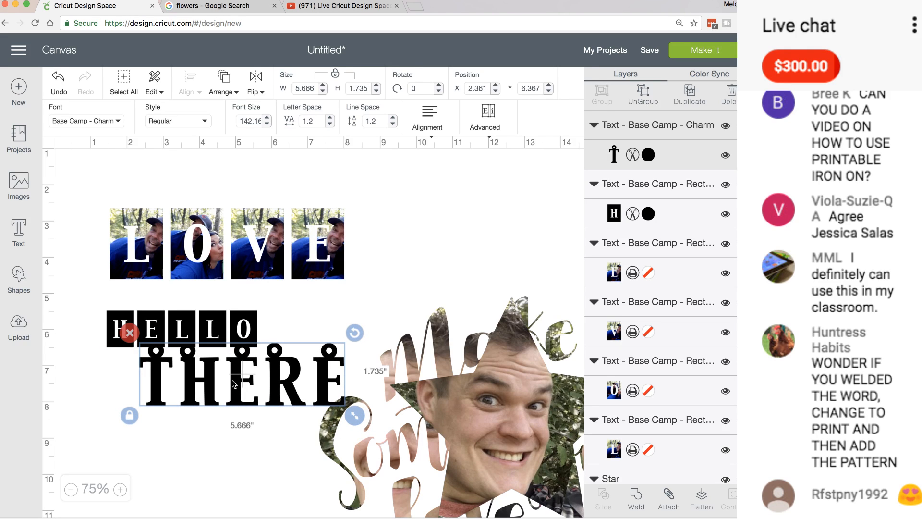
Step: Change the font of the THERE line to Candice Regular
click(121, 123)
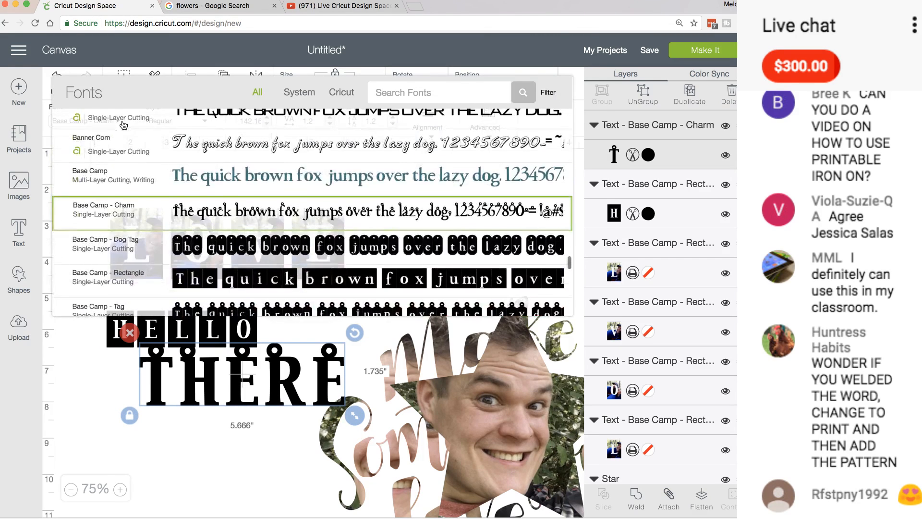
scroll(142, 187, down, 3)
scroll(142, 186, down, 6)
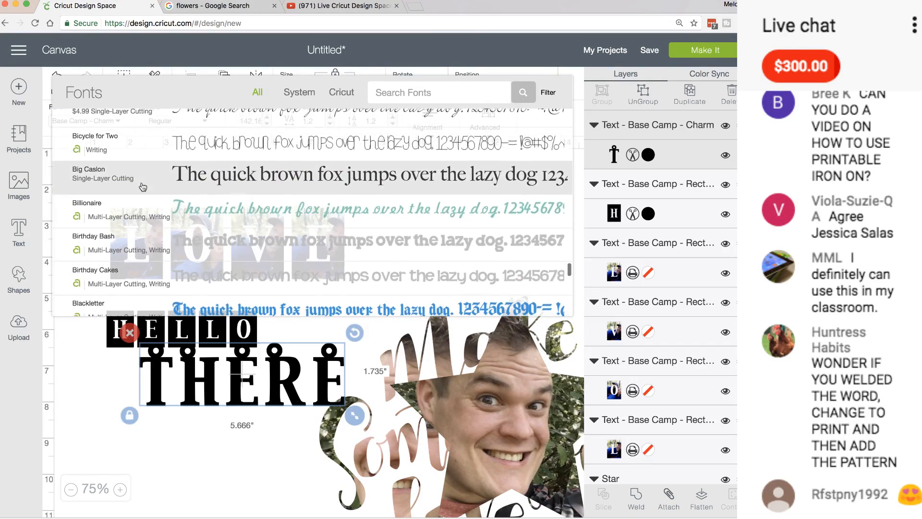
scroll(143, 187, down, 2)
scroll(142, 187, down, 10)
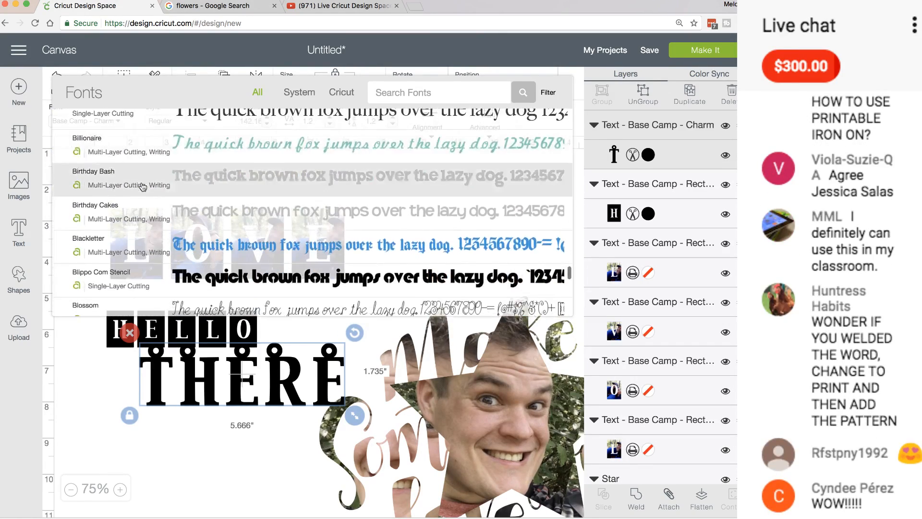
scroll(142, 187, down, 4)
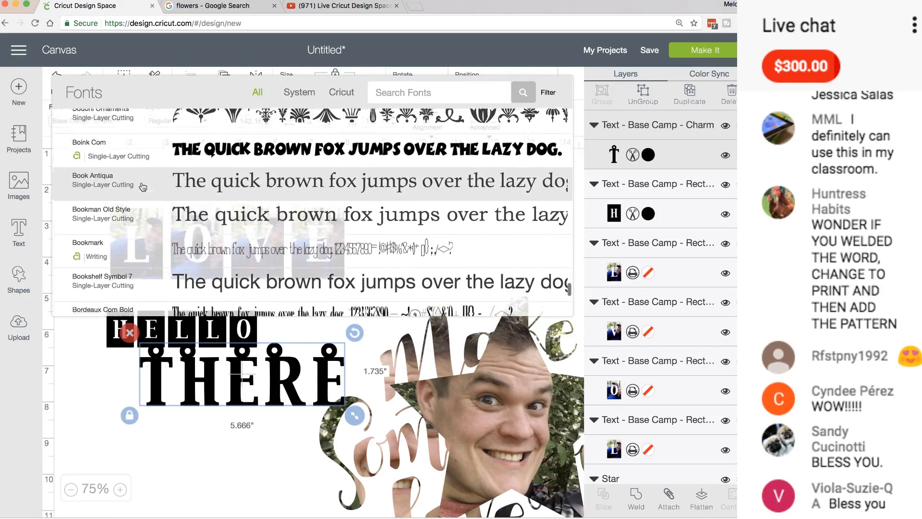
scroll(143, 187, down, 6)
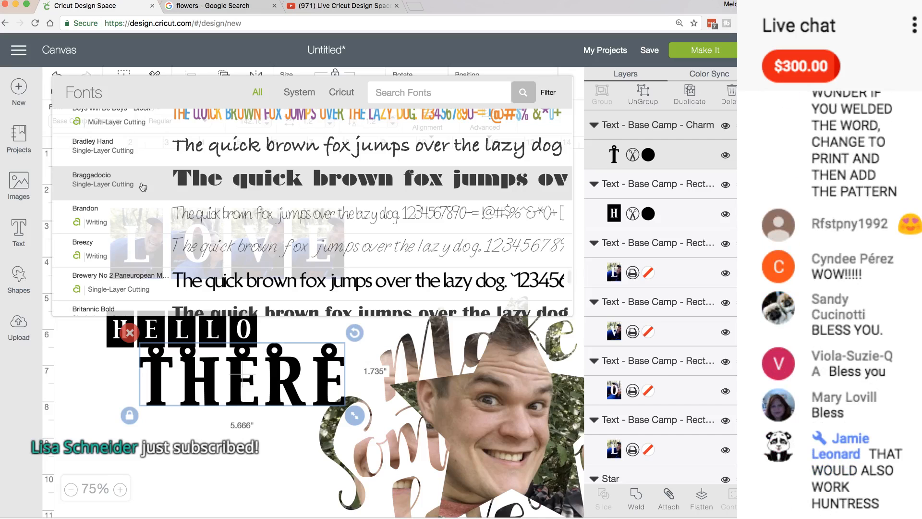
scroll(143, 187, down, 5)
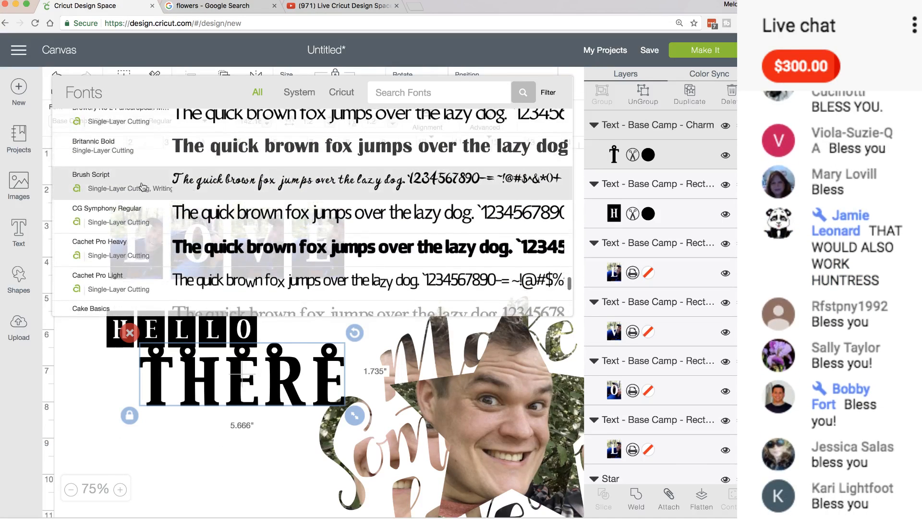
scroll(143, 186, down, 5)
scroll(143, 186, down, 5)
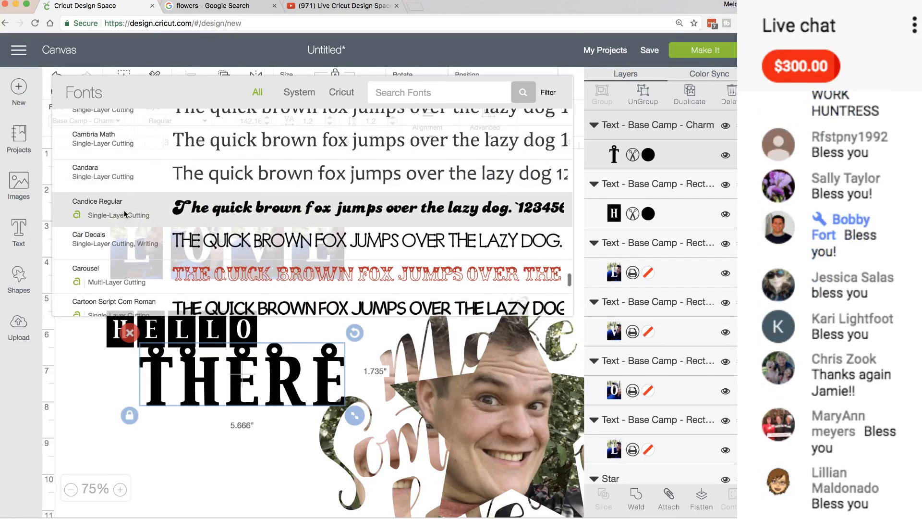
click(124, 201)
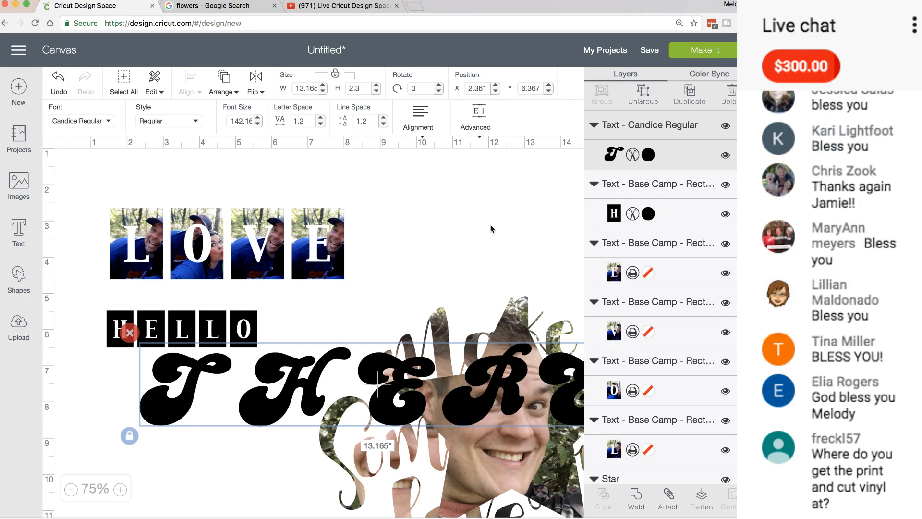
Step: Set the THERE line's font size to 30, and enlarge the line to about 5.834 by 1.019 inches below HELLO
click(248, 120)
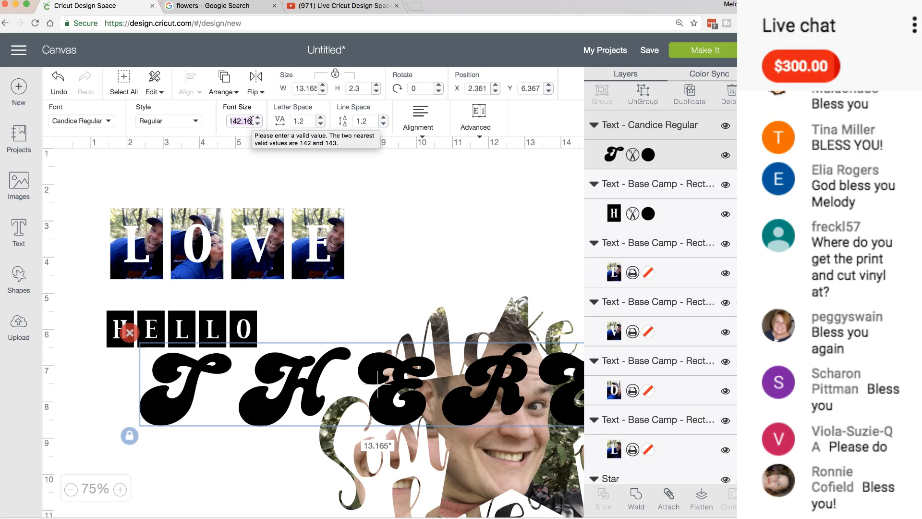
text(30)
key(Return)
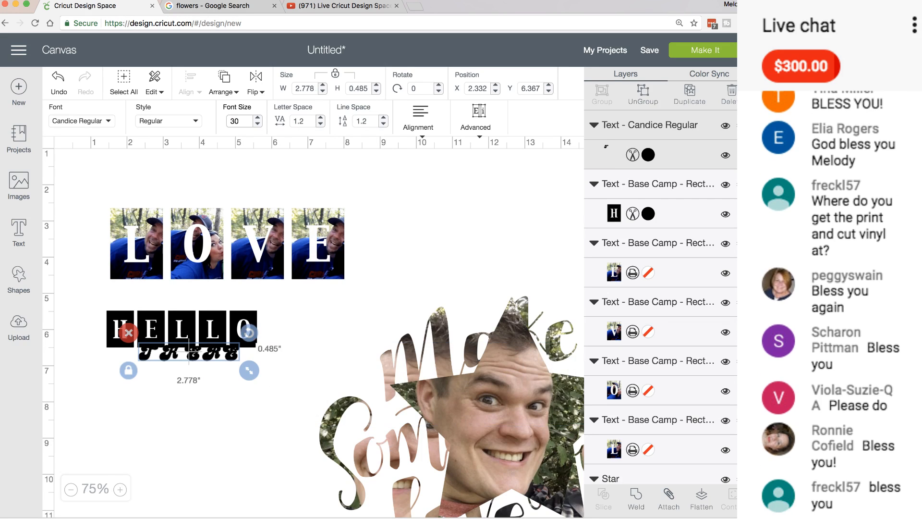
drag(248, 370, 350, 417)
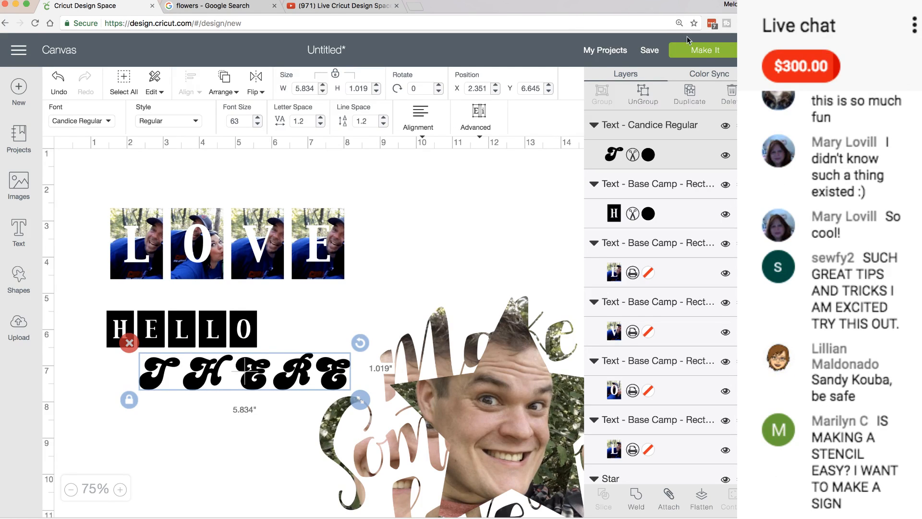
Step: Move the star and photo-filled lettering over the LOVE blocks, and shrink the lettering to about 6.185 by 4.667 inches to fit printing
click(692, 51)
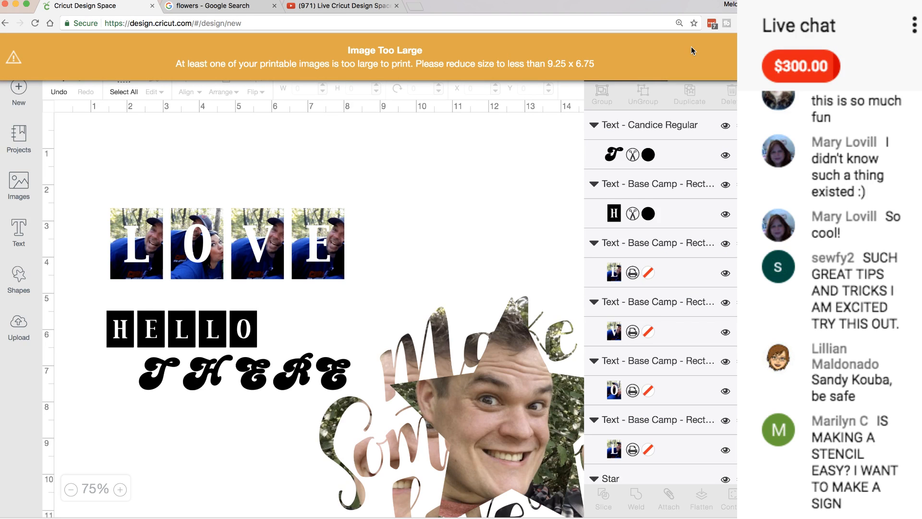
drag(432, 333, 322, 261)
drag(448, 412, 330, 291)
drag(456, 365, 271, 257)
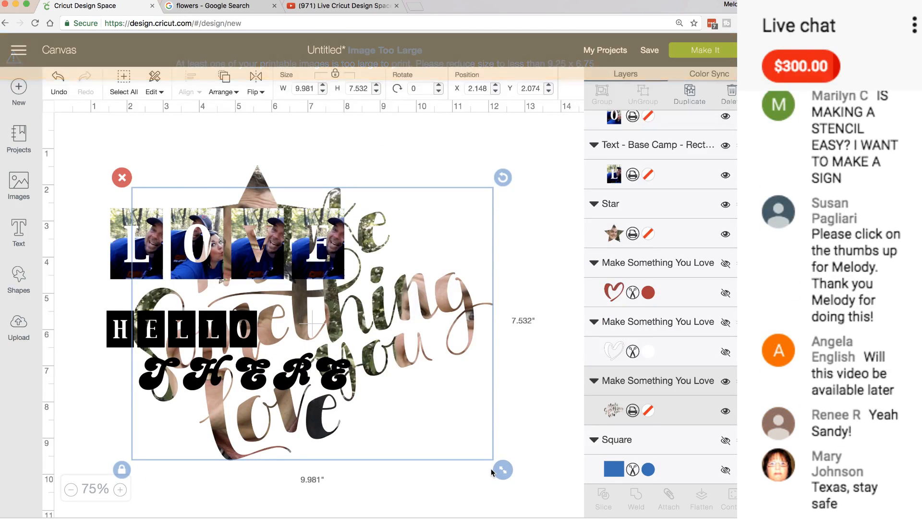
drag(491, 470, 400, 310)
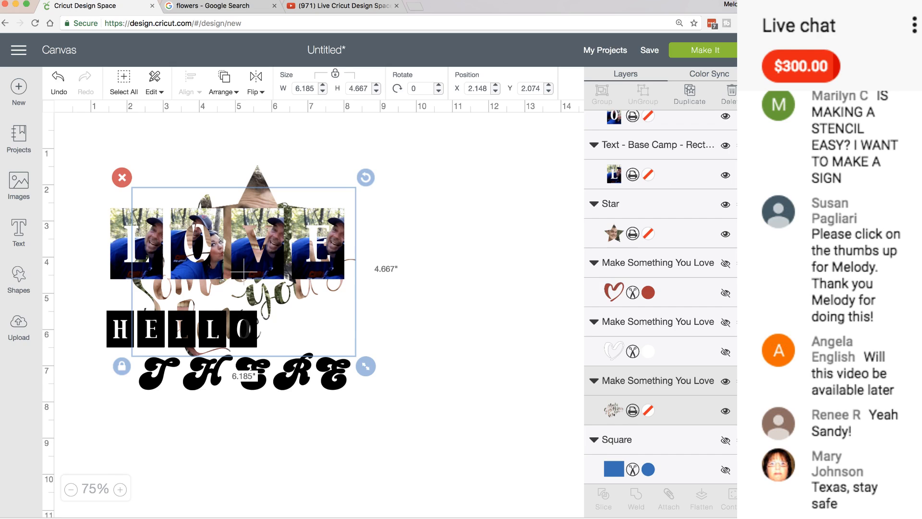
Step: Send the project to the mats and connect the Maker machine over Bluetooth
click(705, 51)
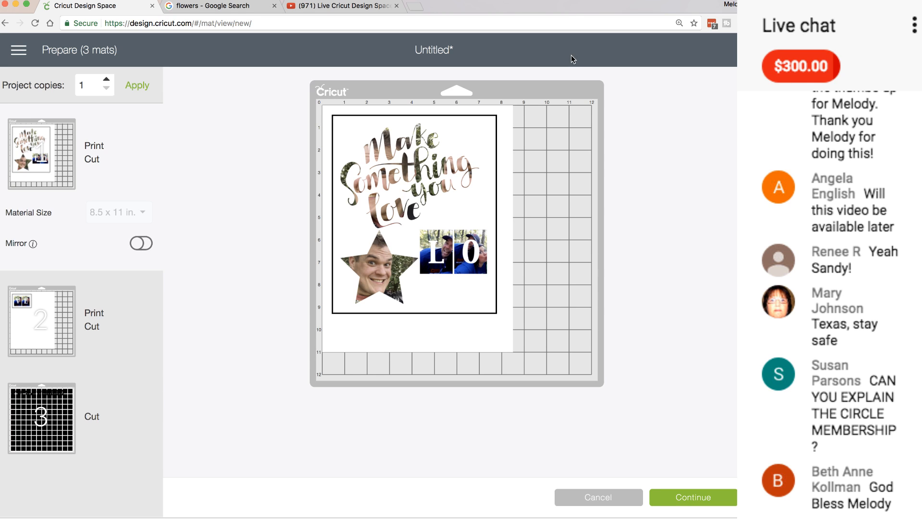
click(692, 502)
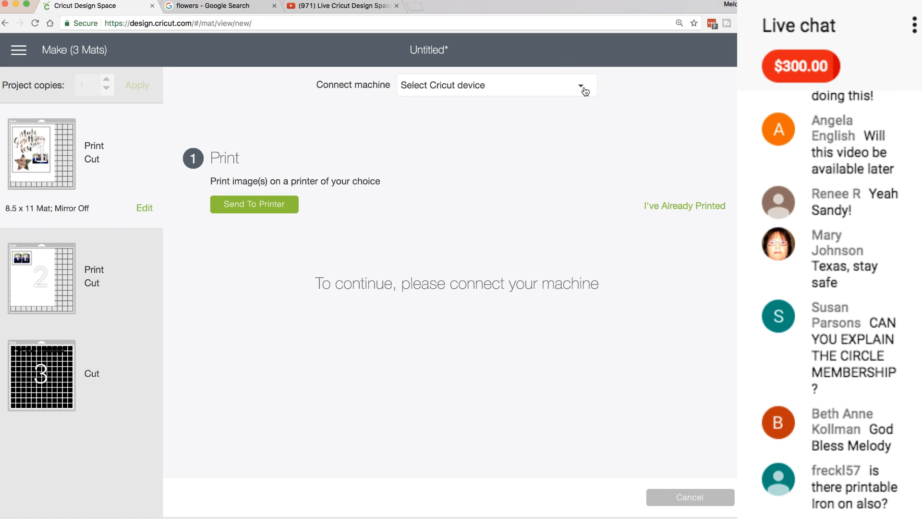
click(585, 91)
click(541, 128)
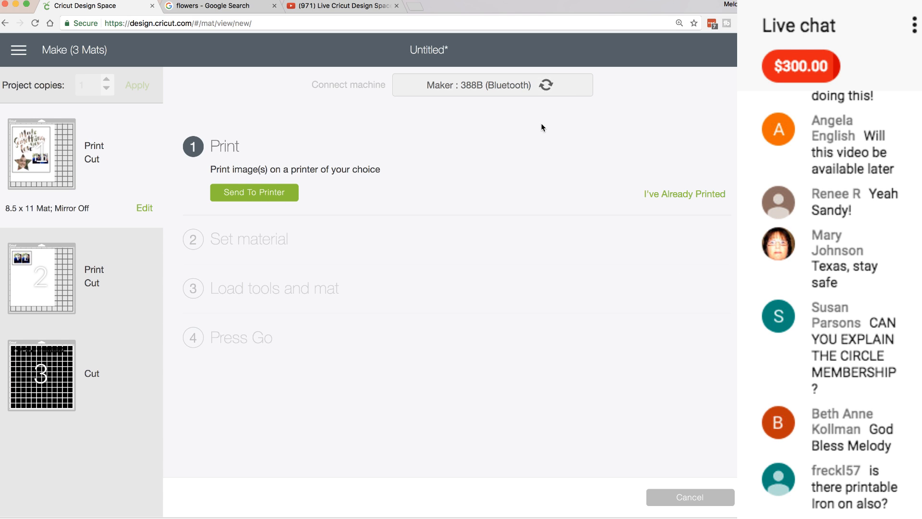
Step: Open the advanced print options for the first mat and review the available printer presets
click(260, 197)
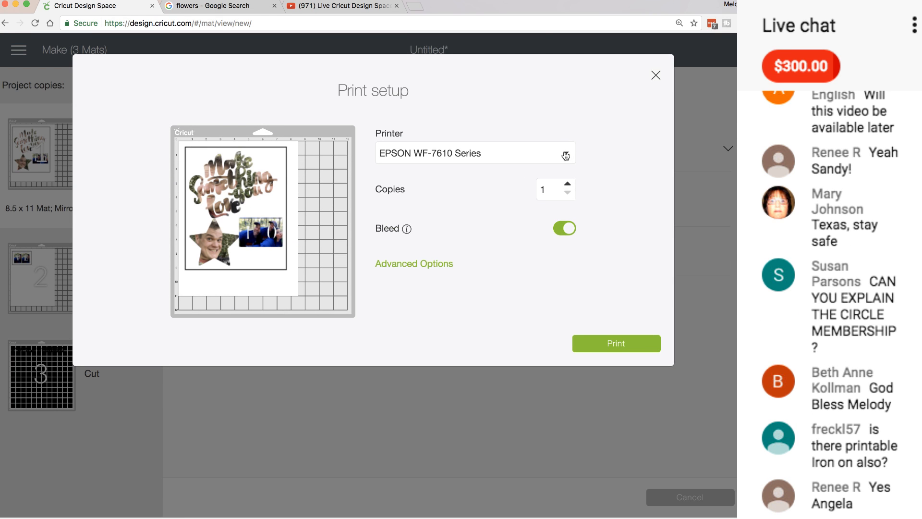
click(422, 265)
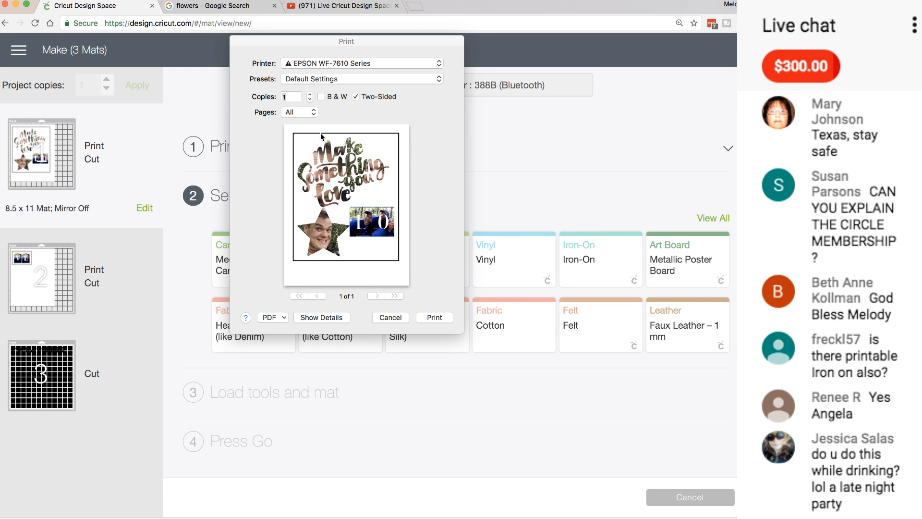
click(436, 82)
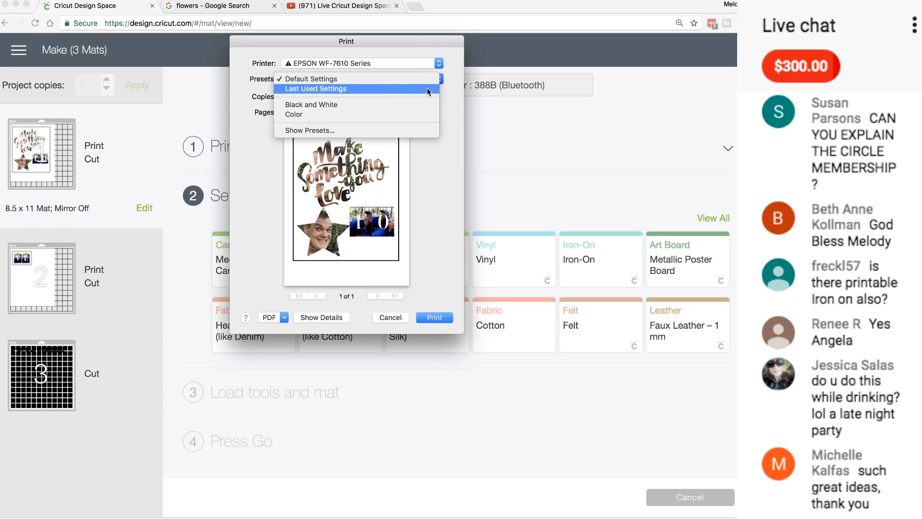
click(400, 130)
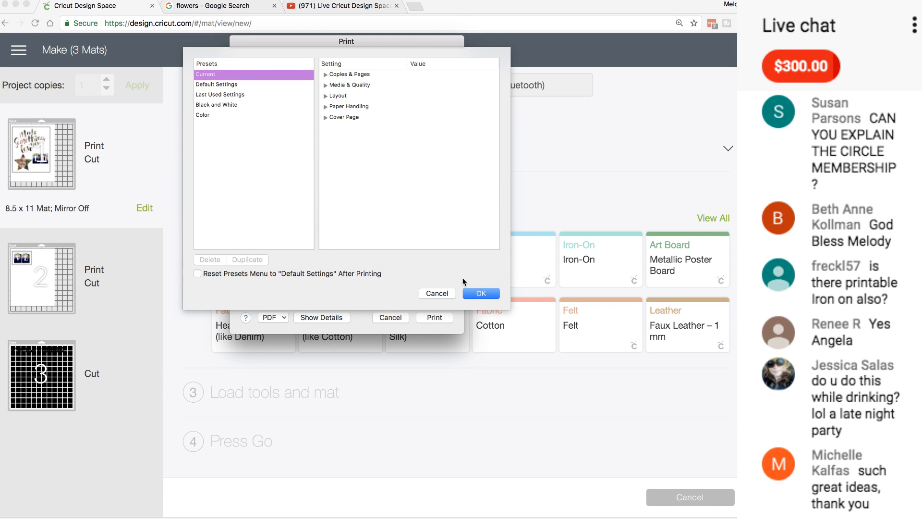
click(435, 293)
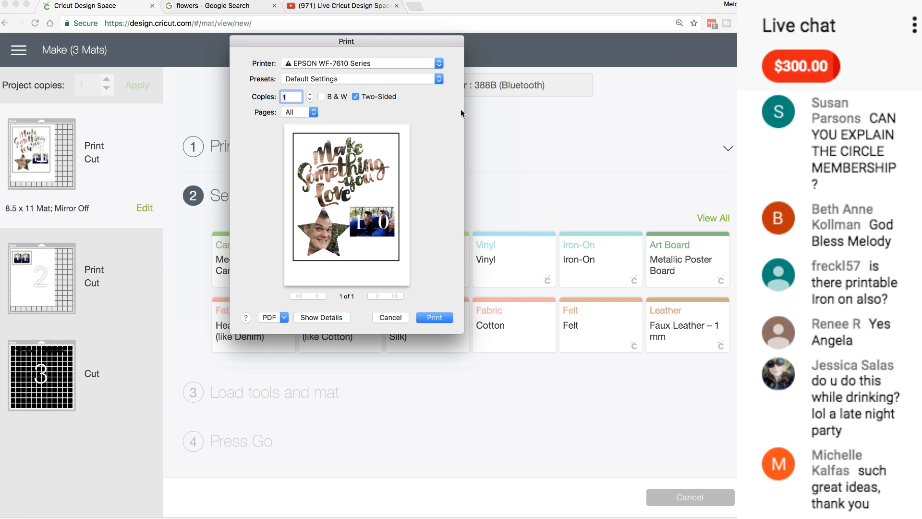
click(439, 79)
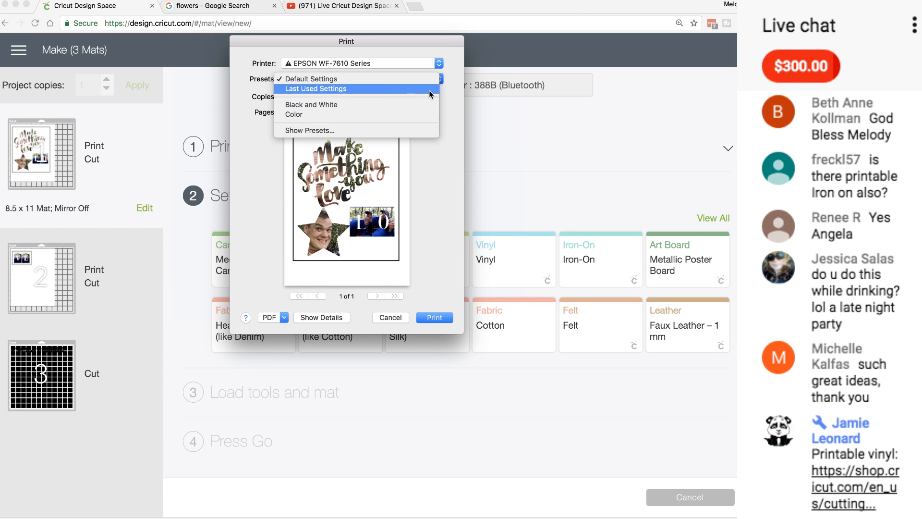
click(428, 79)
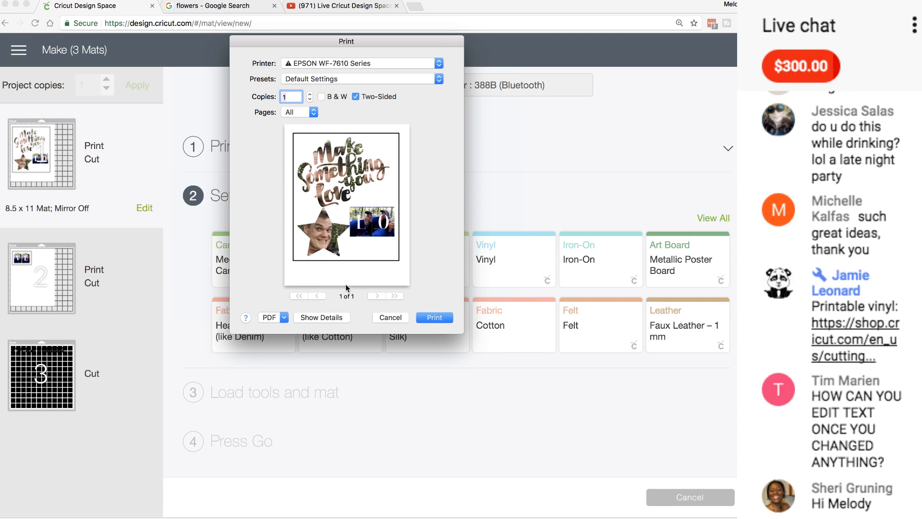
Step: Expand the detailed print settings, feed the paper from the Rear Tray and raise the print quality to Best
click(339, 317)
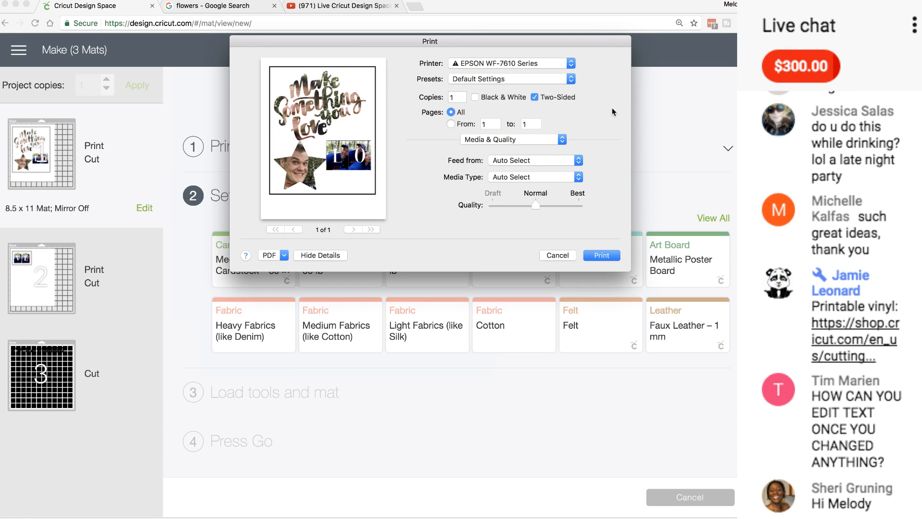
click(562, 140)
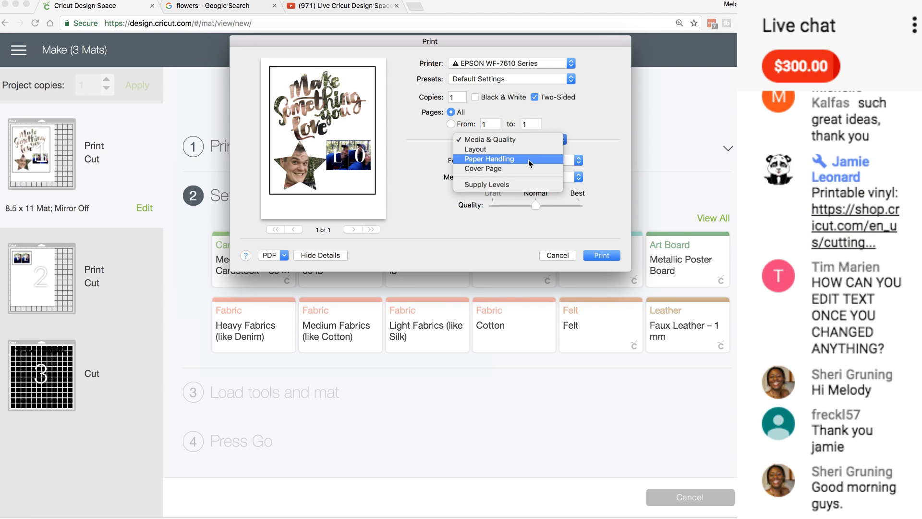
click(521, 141)
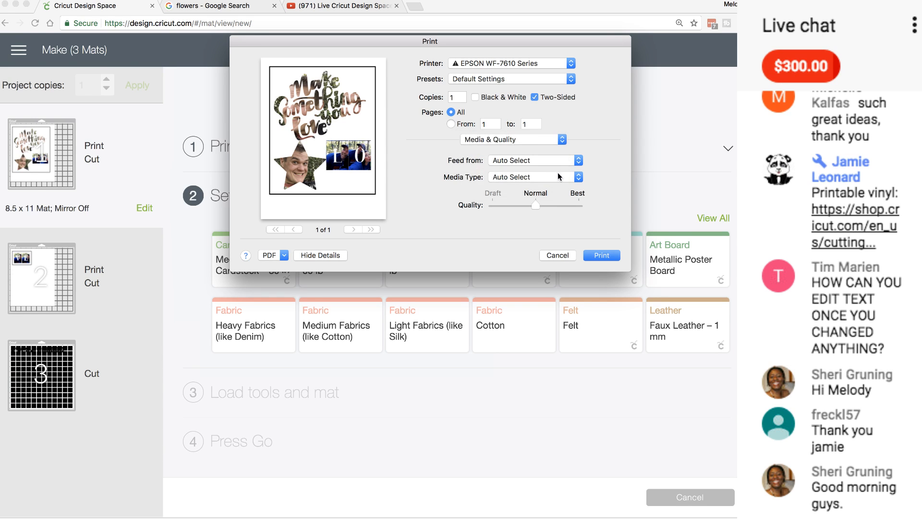
click(579, 161)
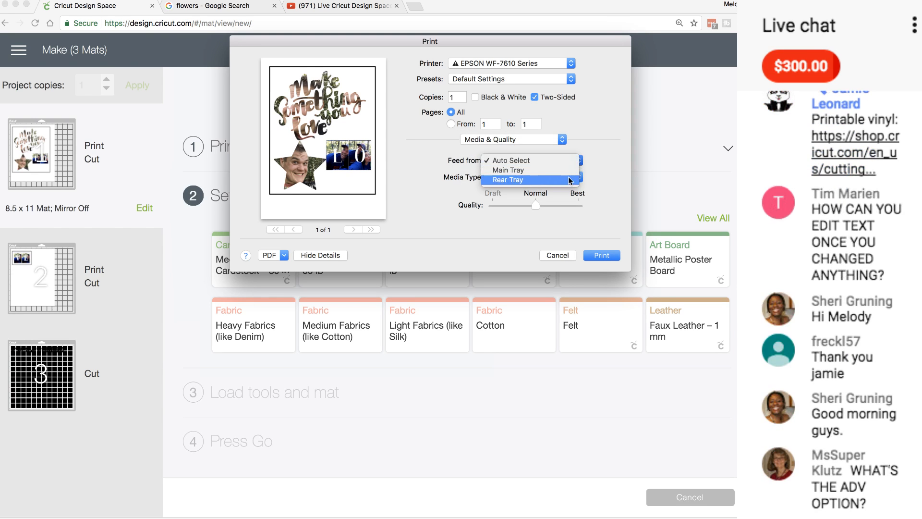
click(580, 179)
click(578, 177)
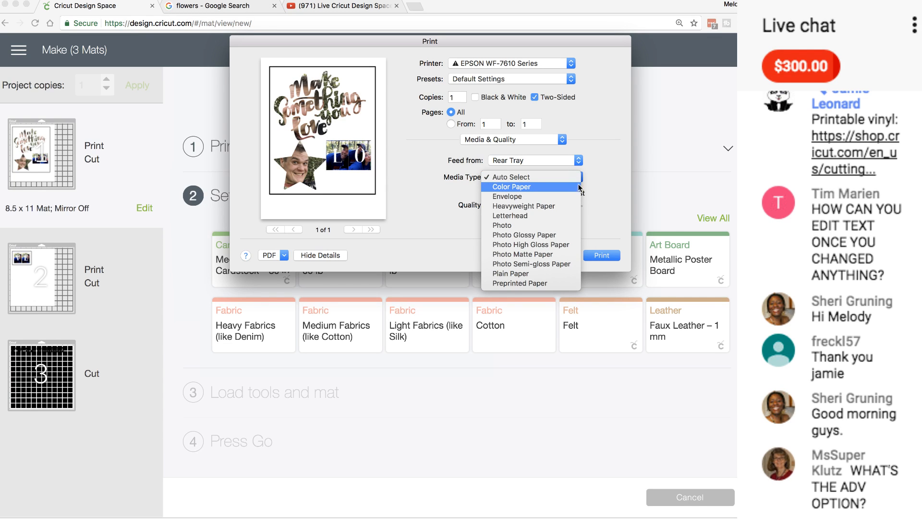
click(597, 189)
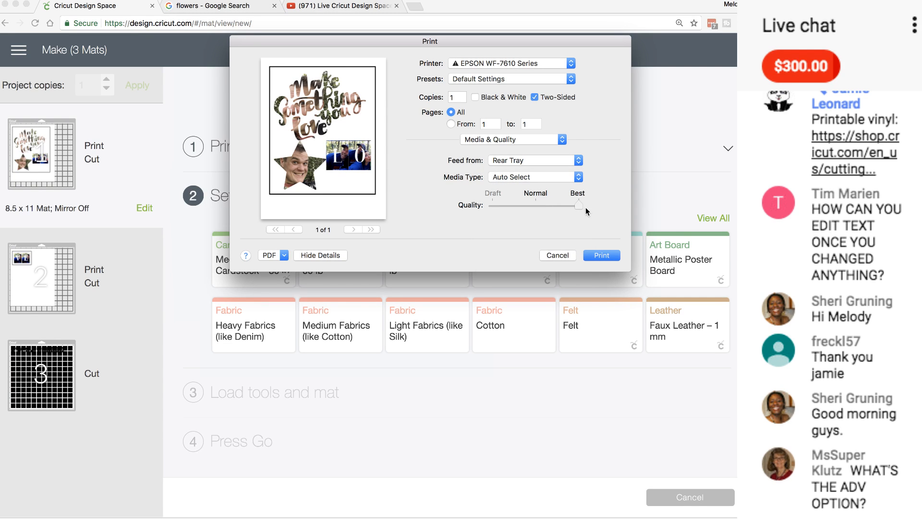
Step: Try the Heavyweight Paper and Photo Matte Paper media types, and cancel the print job
click(579, 178)
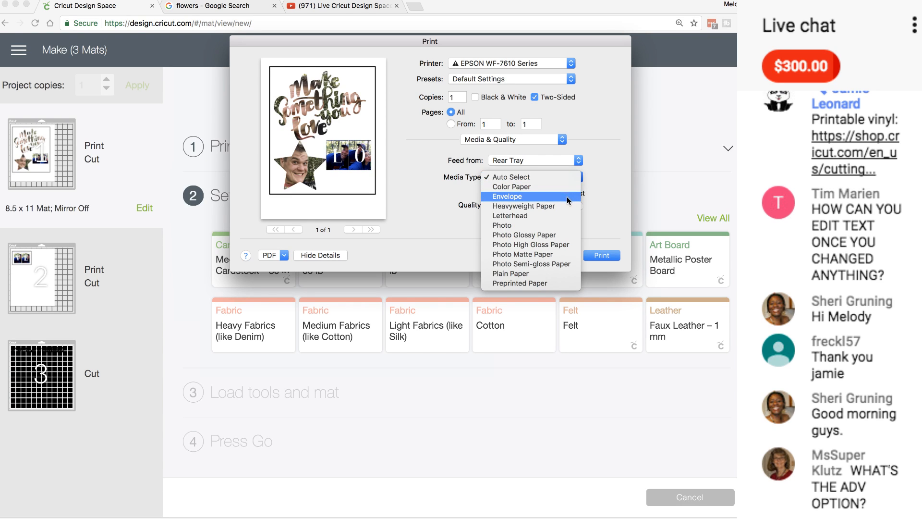
click(555, 206)
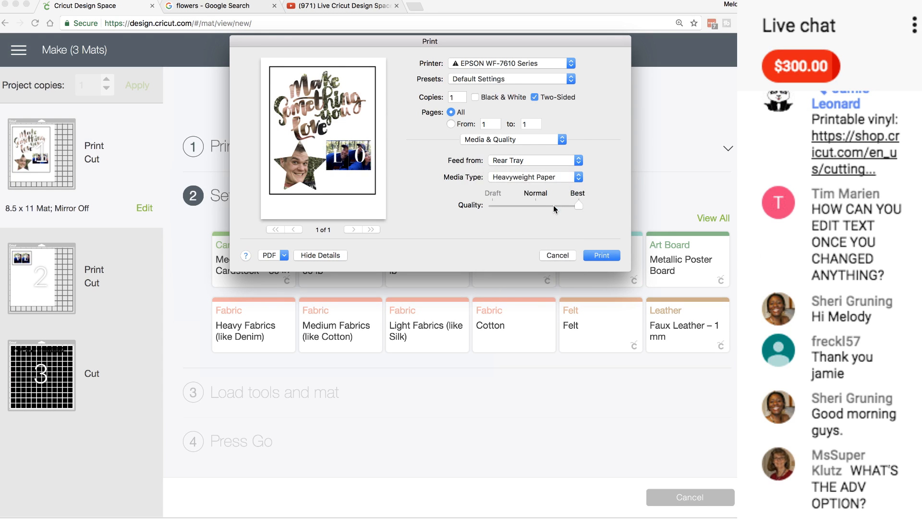
click(577, 179)
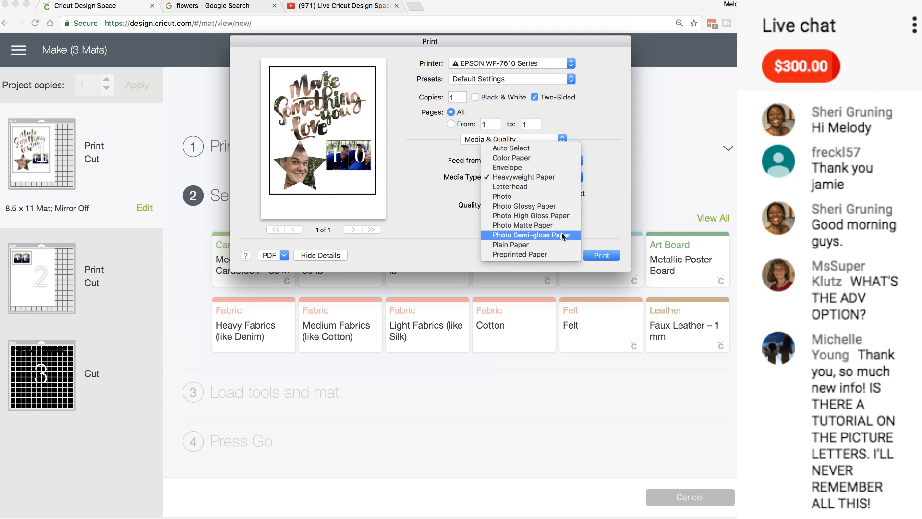
click(532, 225)
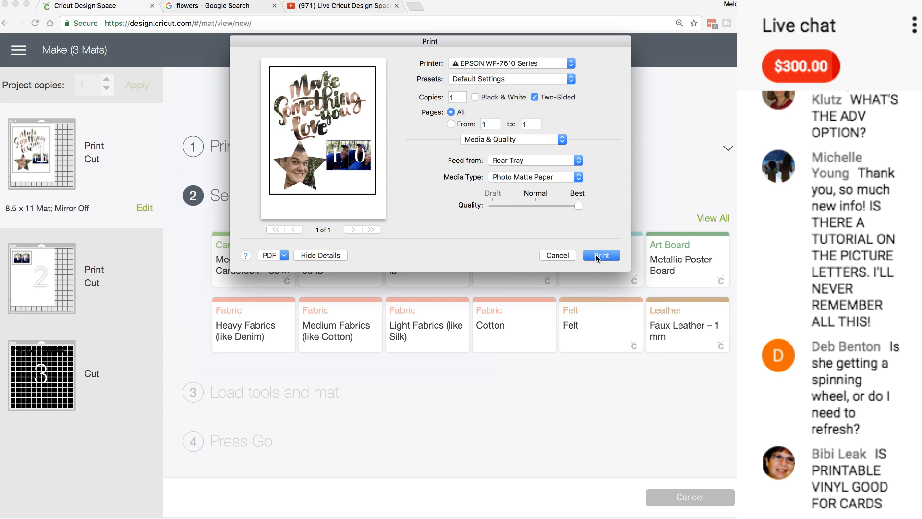
click(555, 255)
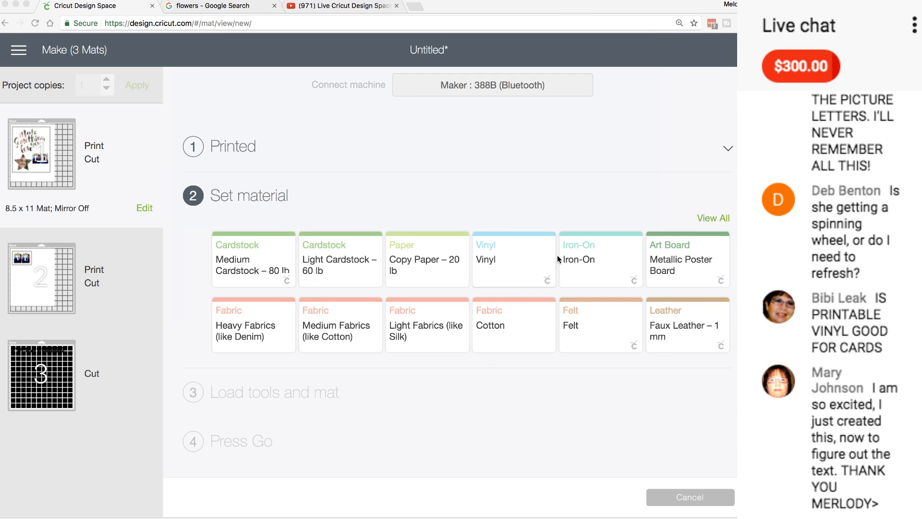
Step: Open the full materials list for the first mat and review the Art Board and Cardstock categories
scroll(554, 253, down, 1)
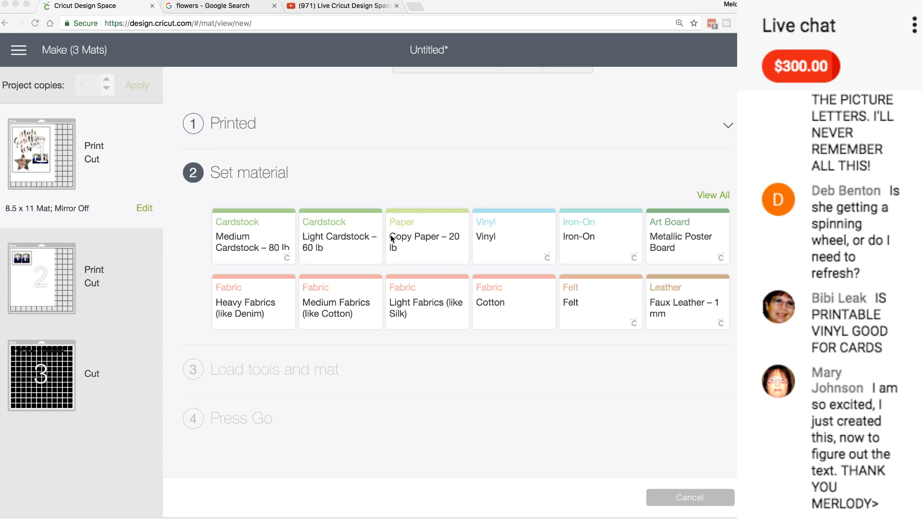
click(714, 194)
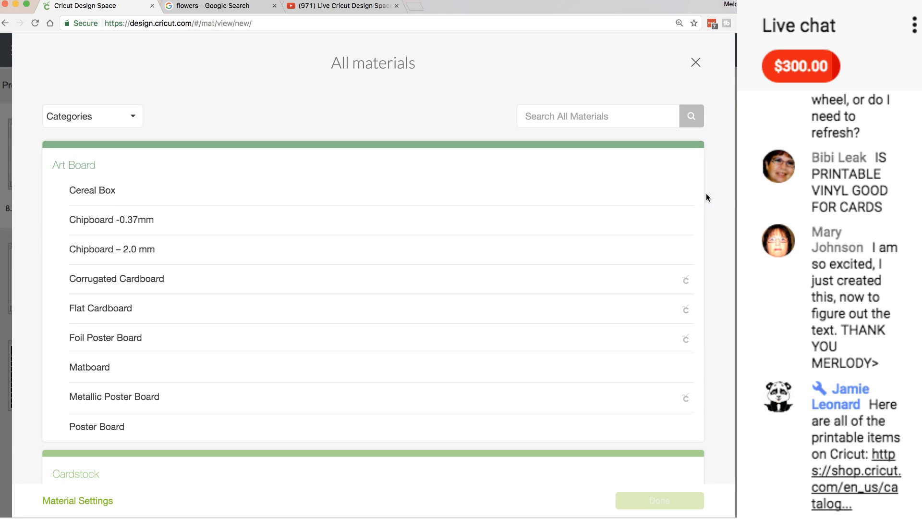
scroll(394, 270, down, 1)
scroll(394, 270, down, 2)
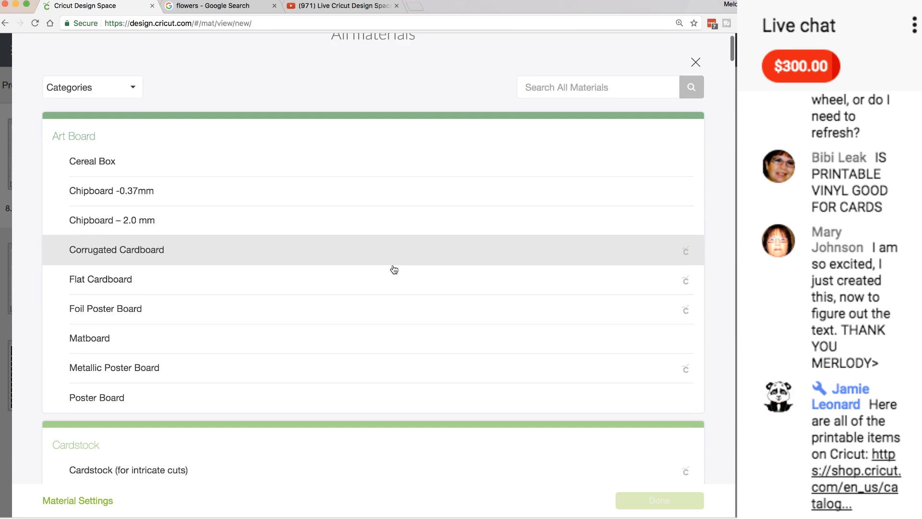
scroll(184, 248, down, 5)
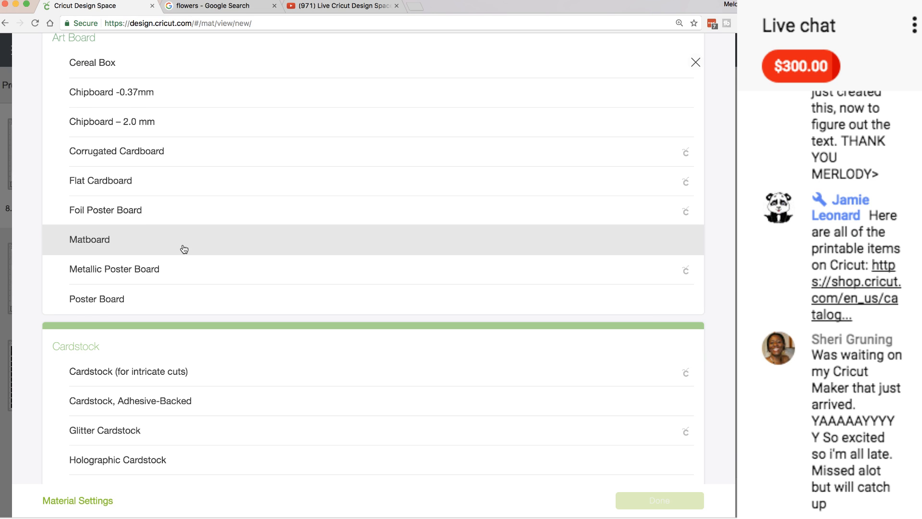
scroll(184, 248, down, 10)
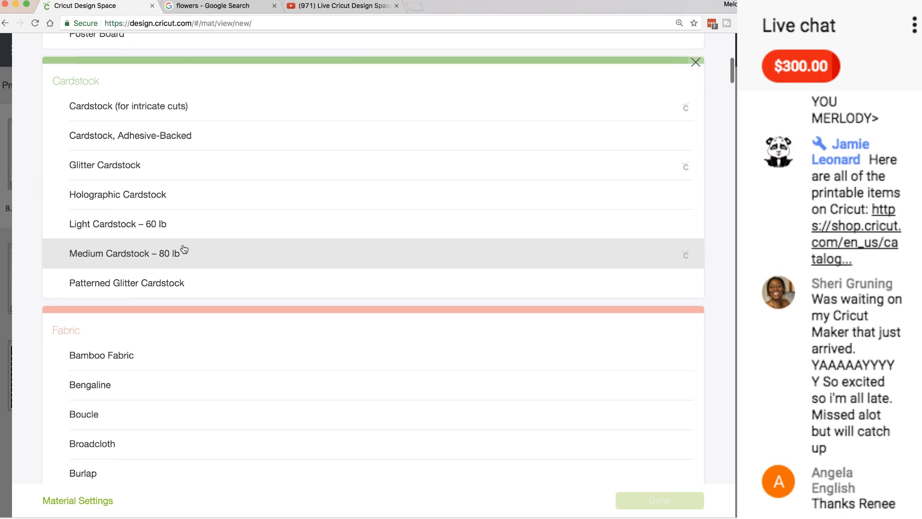
scroll(182, 247, down, 3)
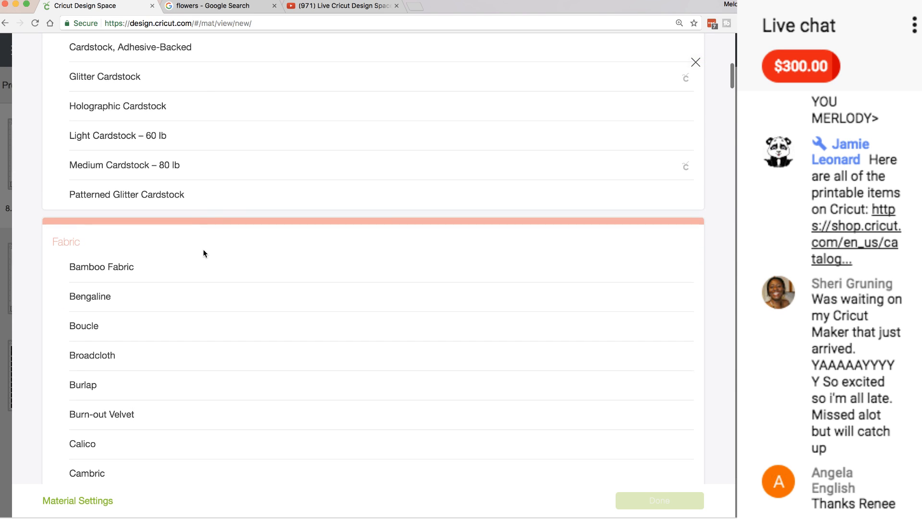
Step: Examine the Fabric category of the materials list from Bamboo Fabric through Ziberline, including Printable Fabric
scroll(223, 243, down, 8)
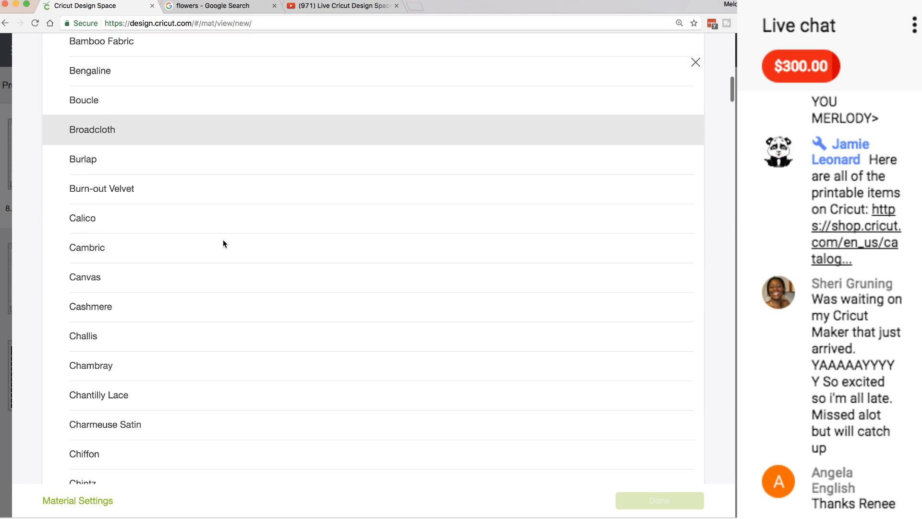
scroll(223, 242, down, 8)
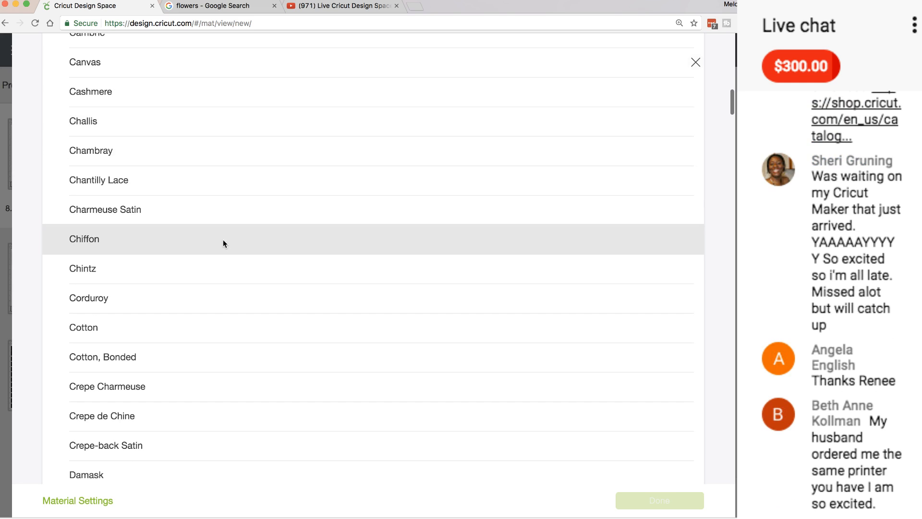
scroll(223, 243, down, 7)
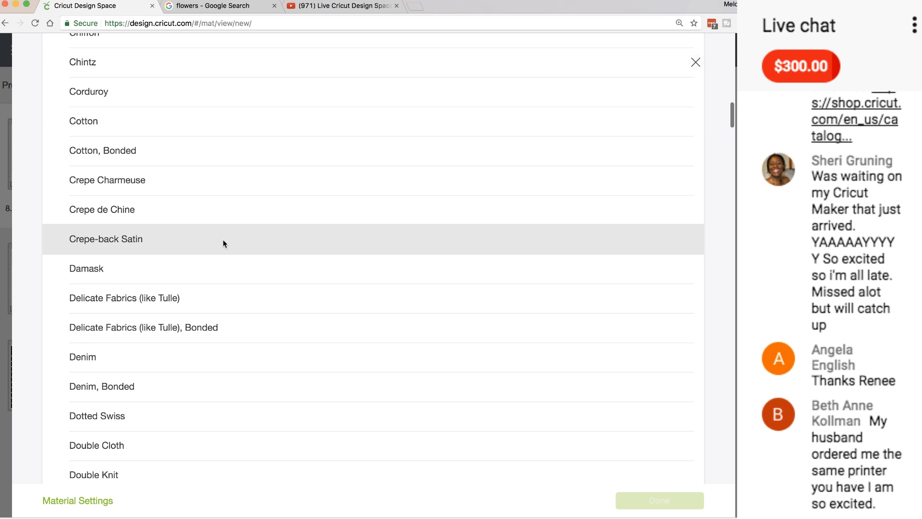
scroll(223, 243, down, 7)
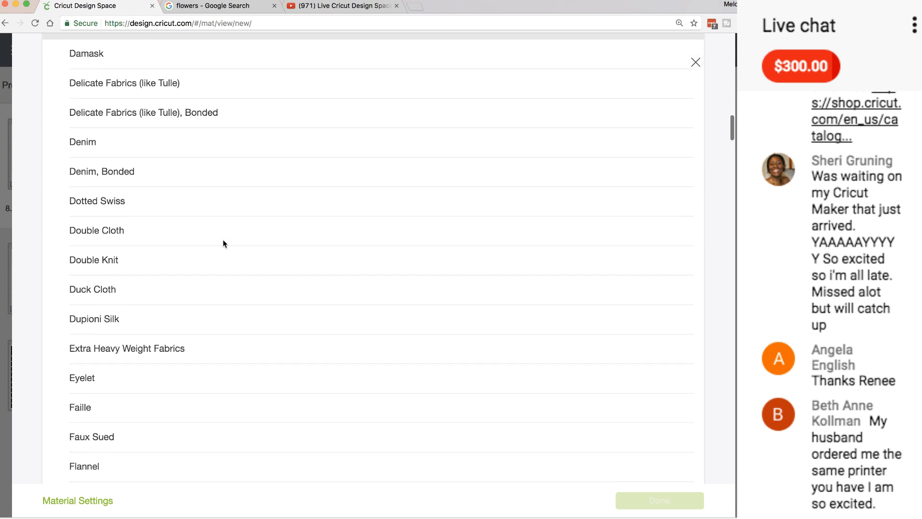
scroll(222, 243, down, 9)
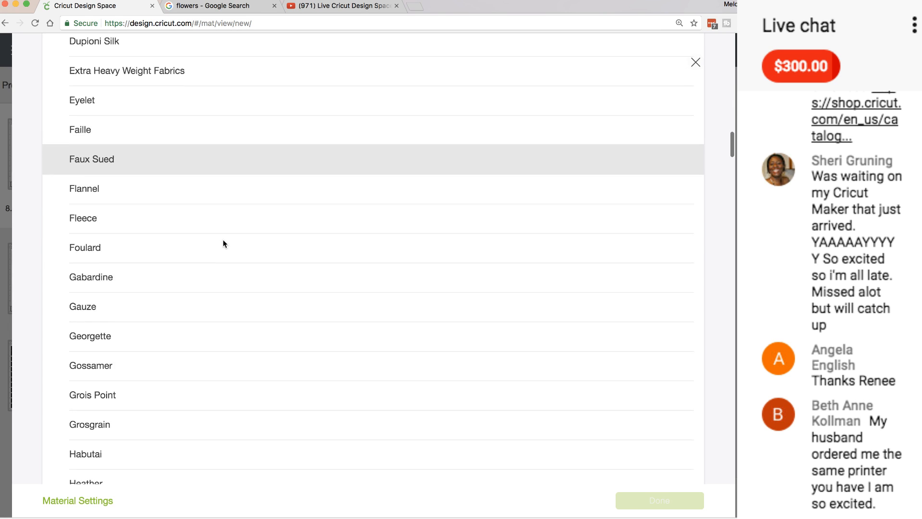
scroll(223, 243, down, 7)
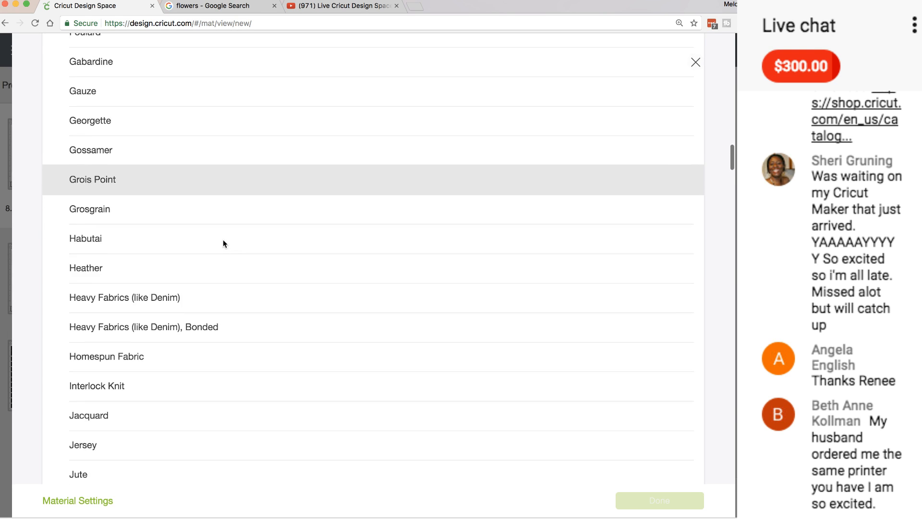
scroll(222, 243, down, 8)
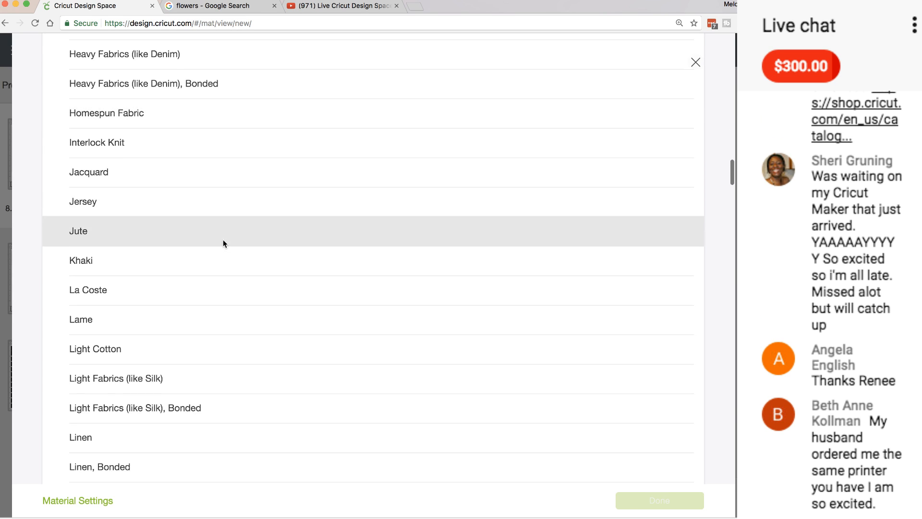
scroll(223, 243, down, 7)
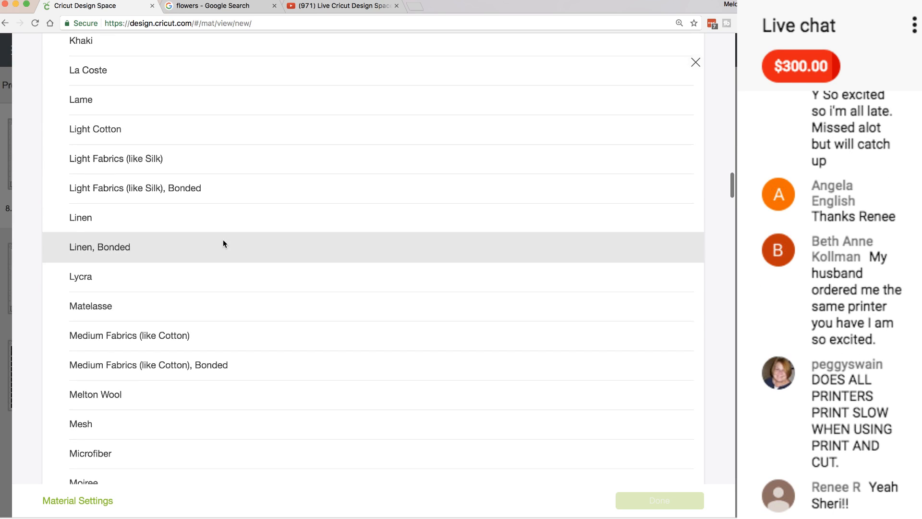
scroll(223, 243, up, 8)
scroll(222, 243, down, 4)
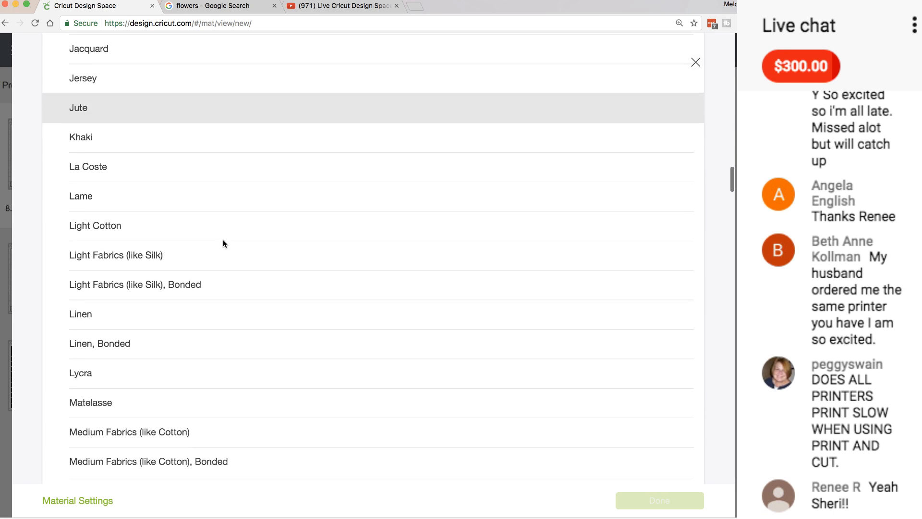
scroll(223, 243, down, 13)
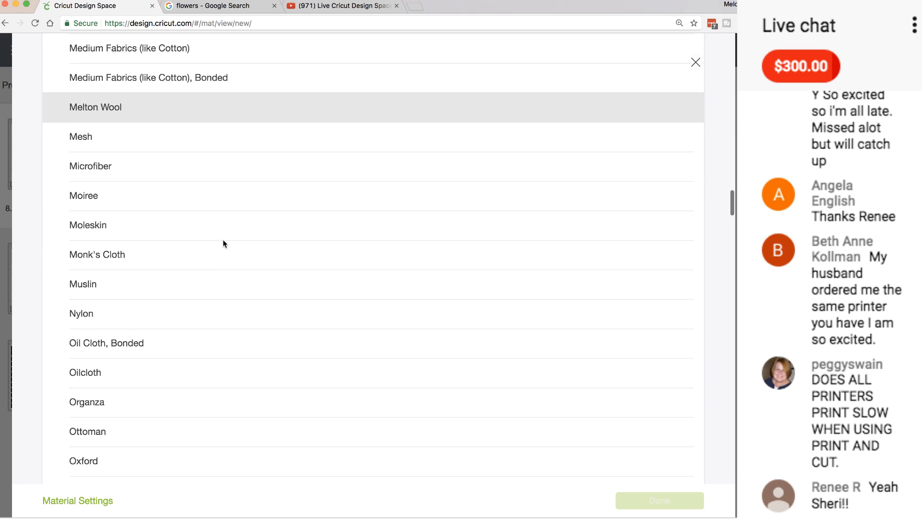
scroll(223, 243, down, 7)
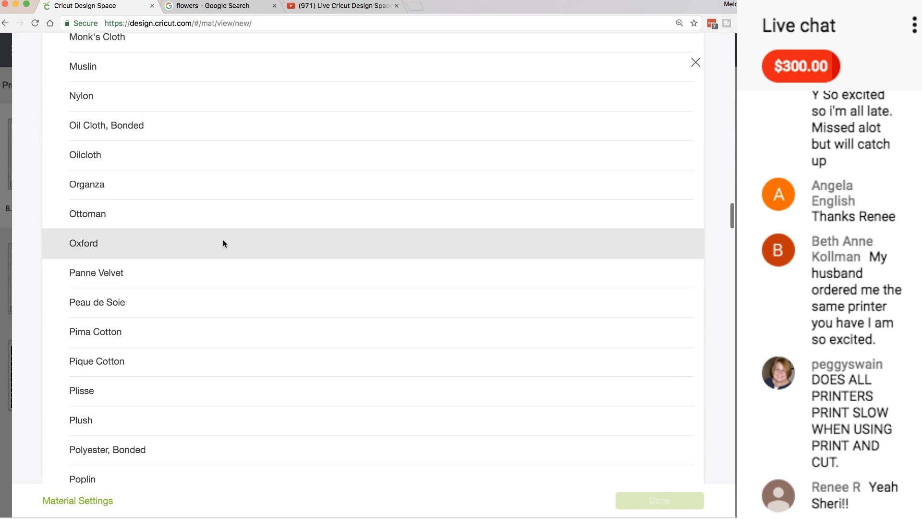
scroll(223, 243, down, 3)
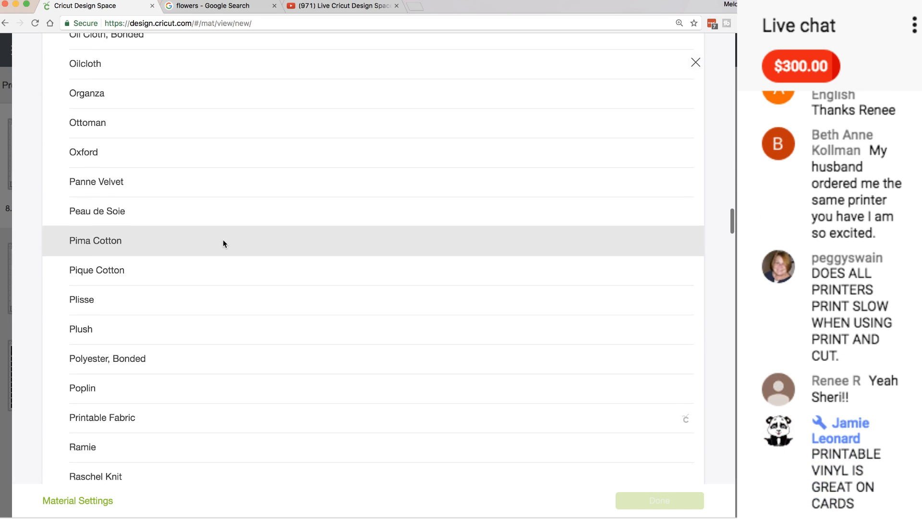
scroll(223, 243, down, 1)
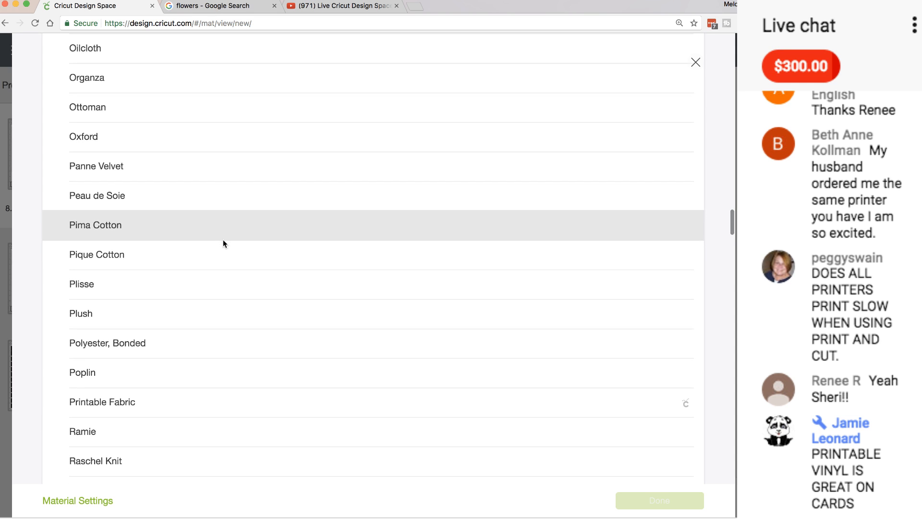
scroll(223, 243, down, 2)
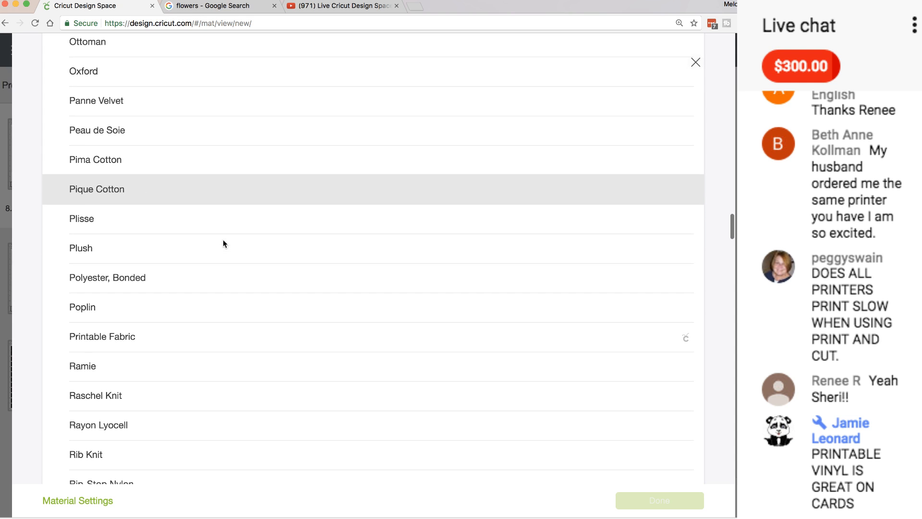
scroll(223, 244, down, 3)
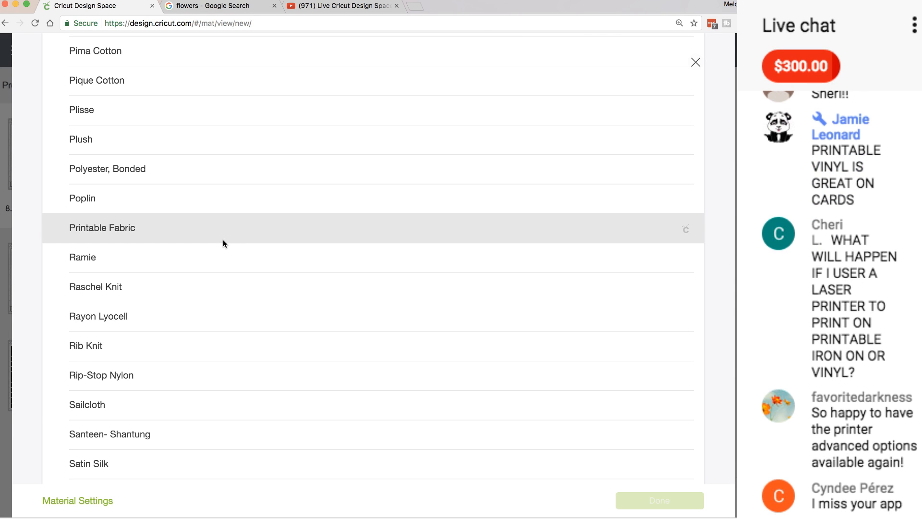
scroll(223, 243, down, 4)
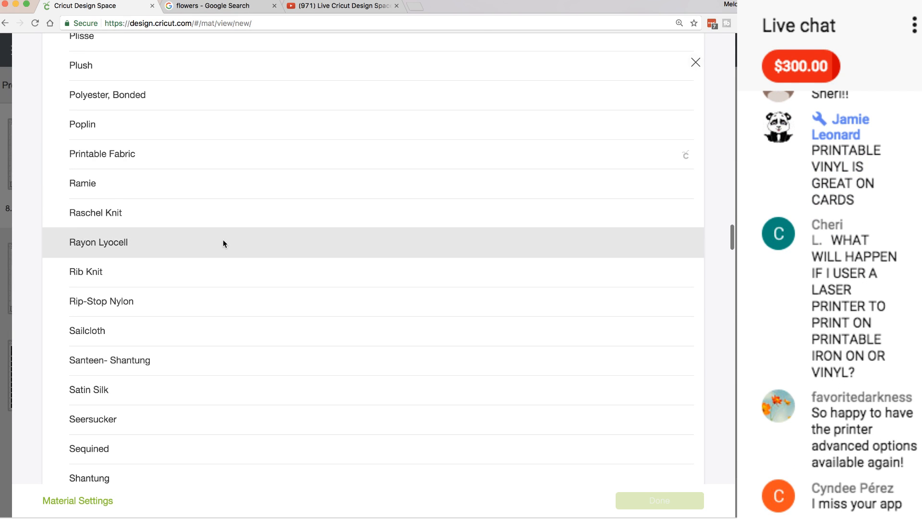
scroll(223, 240, down, 3)
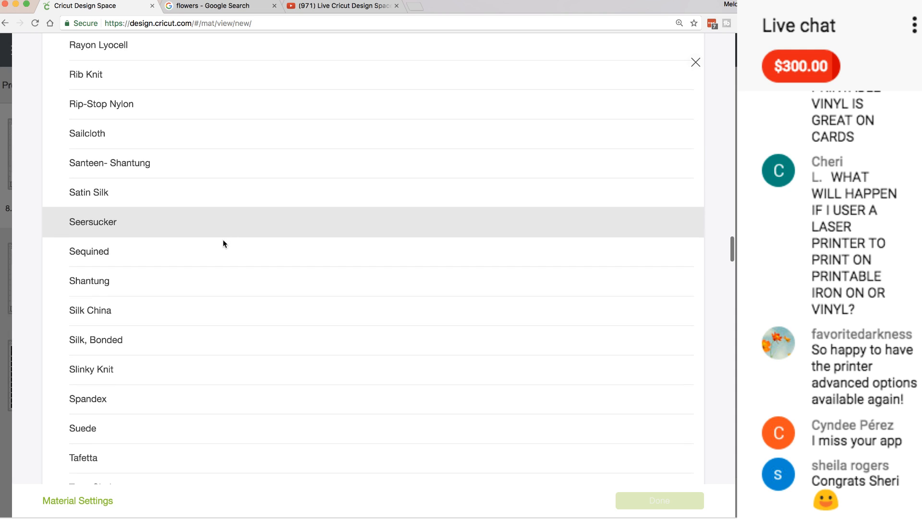
scroll(222, 241, down, 2)
scroll(222, 243, down, 2)
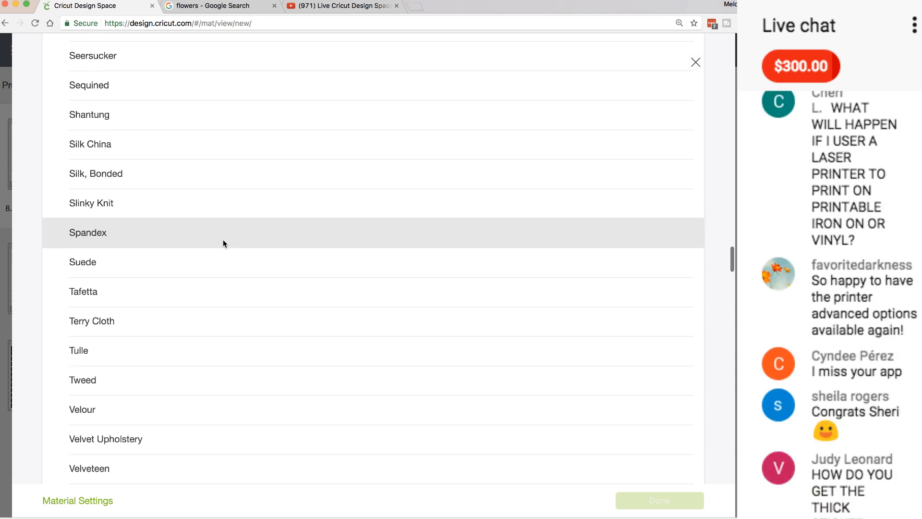
scroll(223, 243, down, 2)
scroll(223, 244, down, 3)
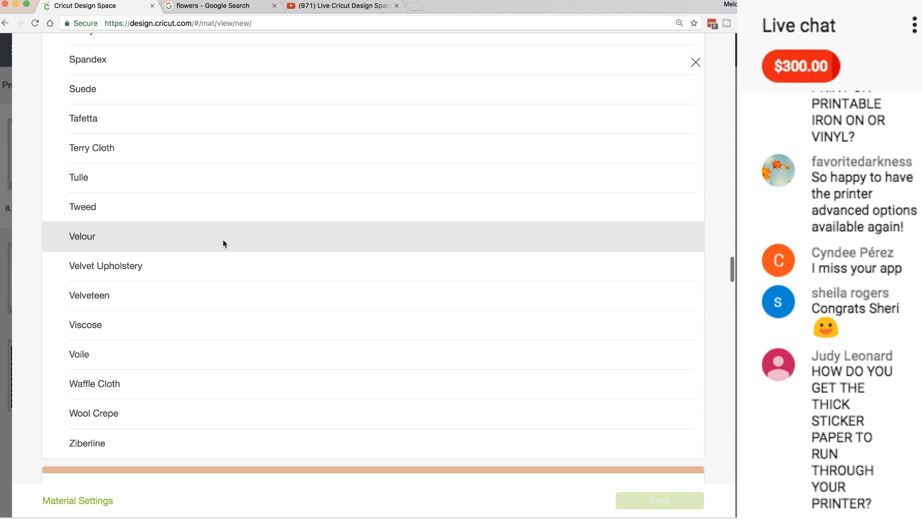
Step: Examine the Felt, Foam and Foil & Metal categories of the materials list
scroll(223, 244, down, 2)
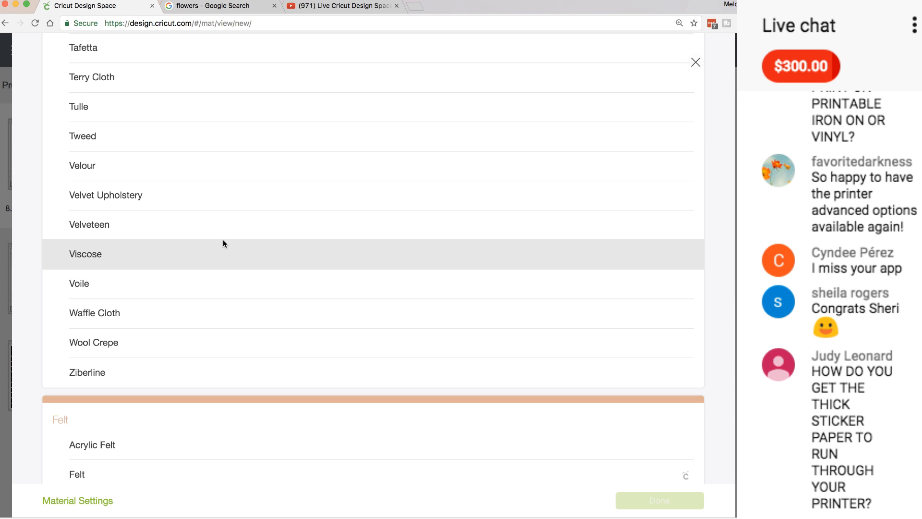
scroll(223, 244, down, 1)
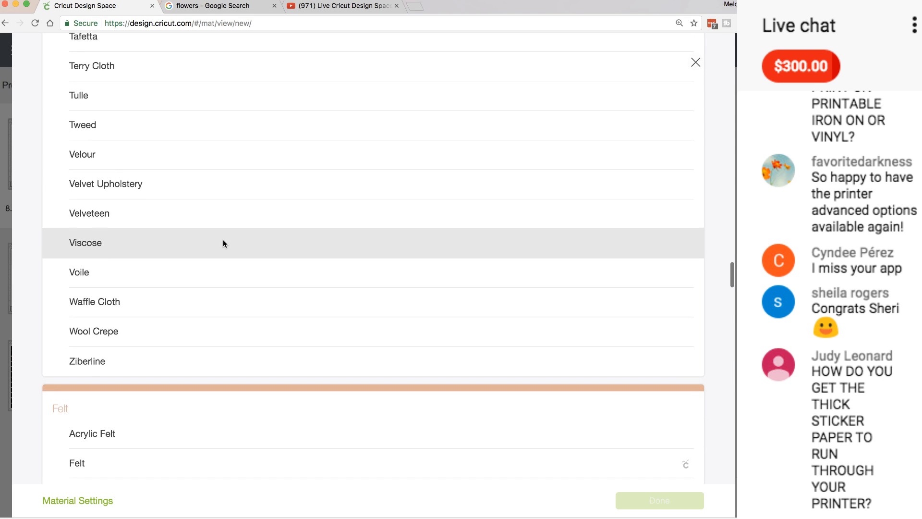
scroll(223, 244, down, 2)
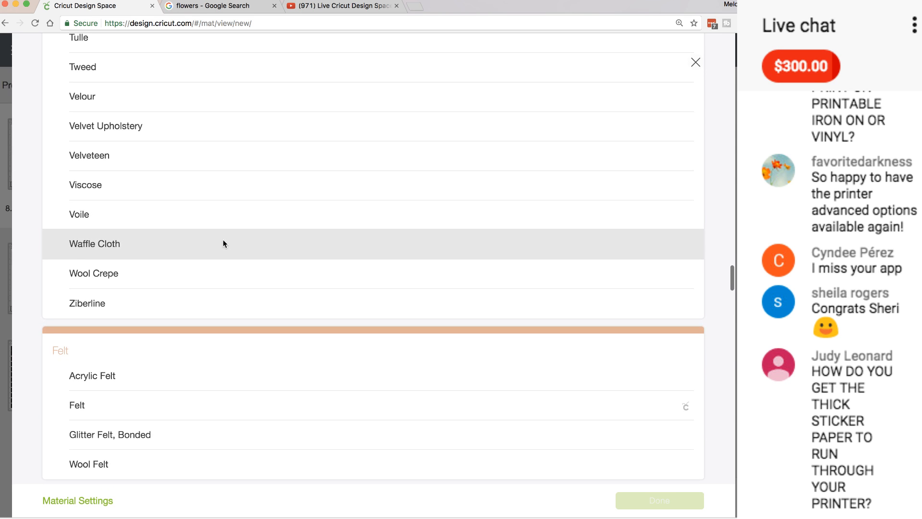
scroll(223, 243, down, 1)
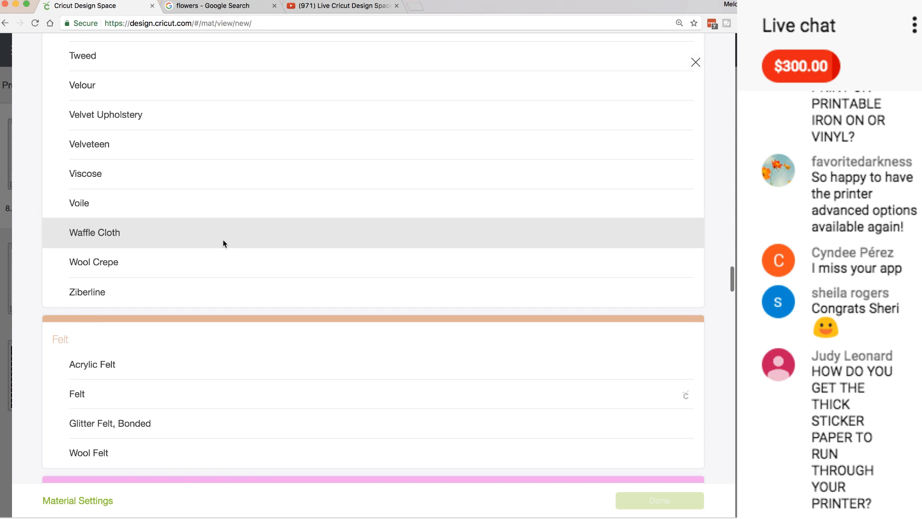
scroll(223, 243, down, 5)
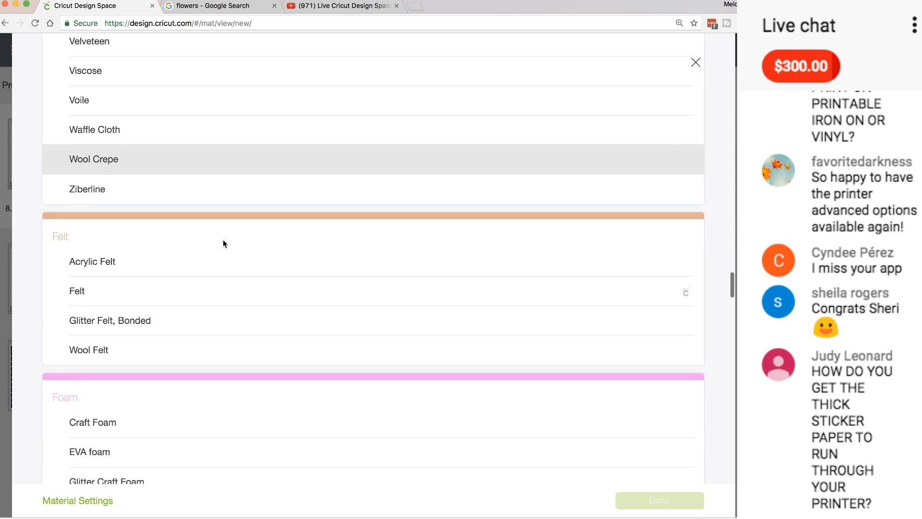
scroll(223, 244, down, 5)
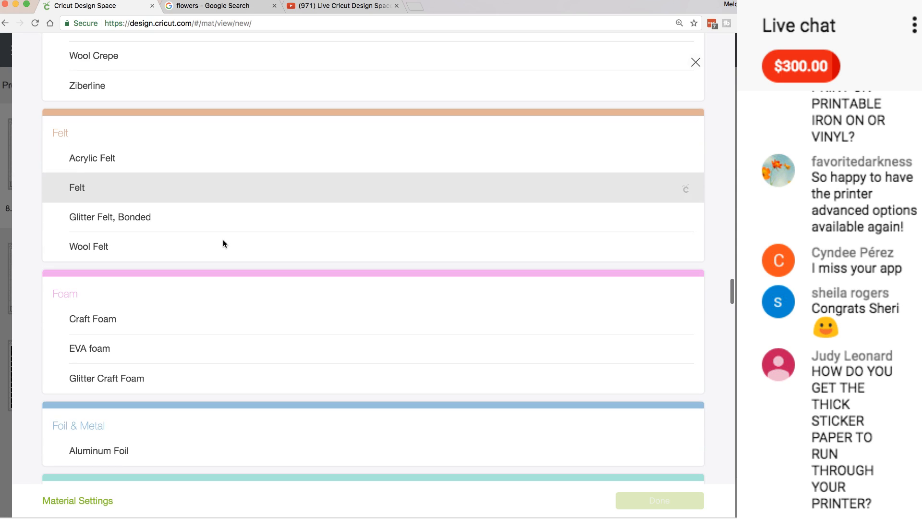
scroll(222, 243, down, 1)
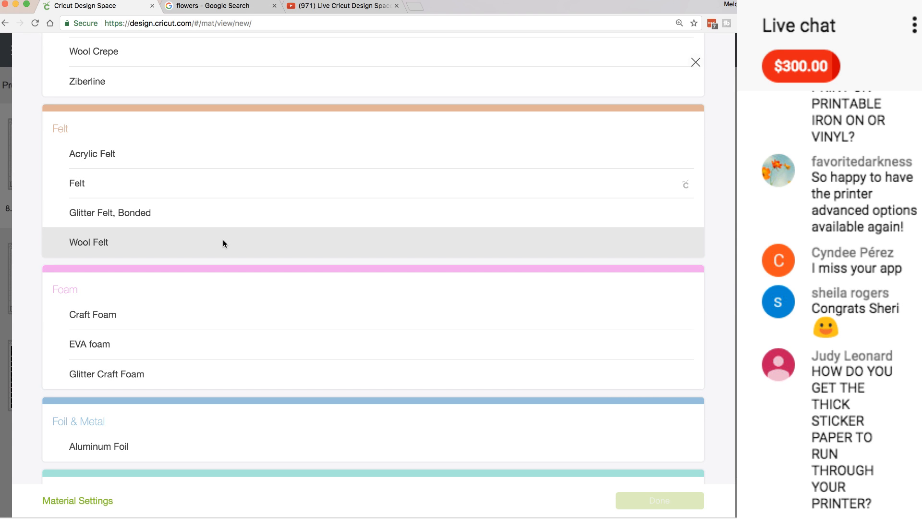
scroll(223, 242, down, 12)
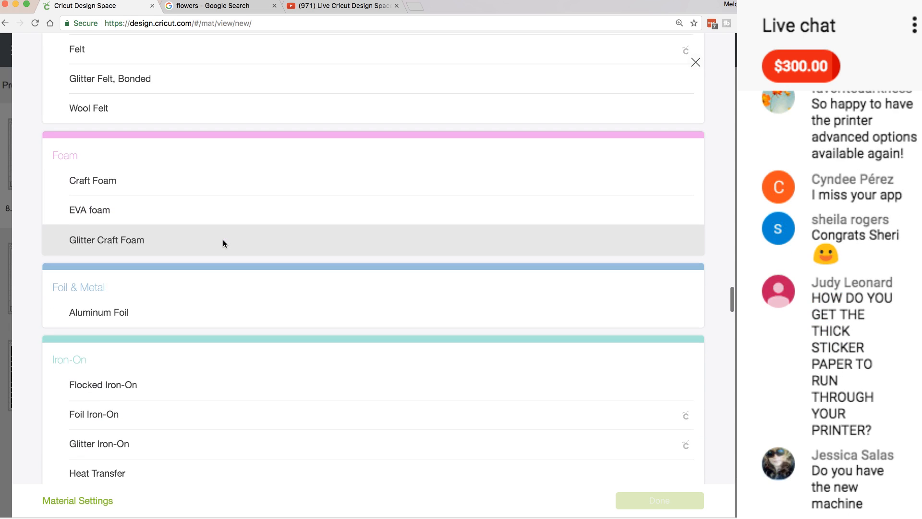
Step: Review the Iron-On category from Flocked Iron-On through Transfer Sheet, including both Printable Iron-On materials
scroll(222, 244, down, 3)
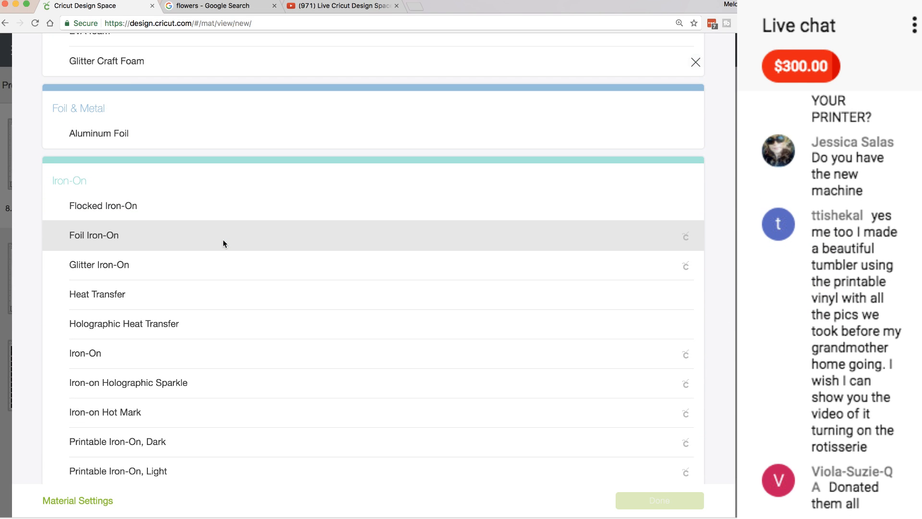
scroll(223, 244, down, 3)
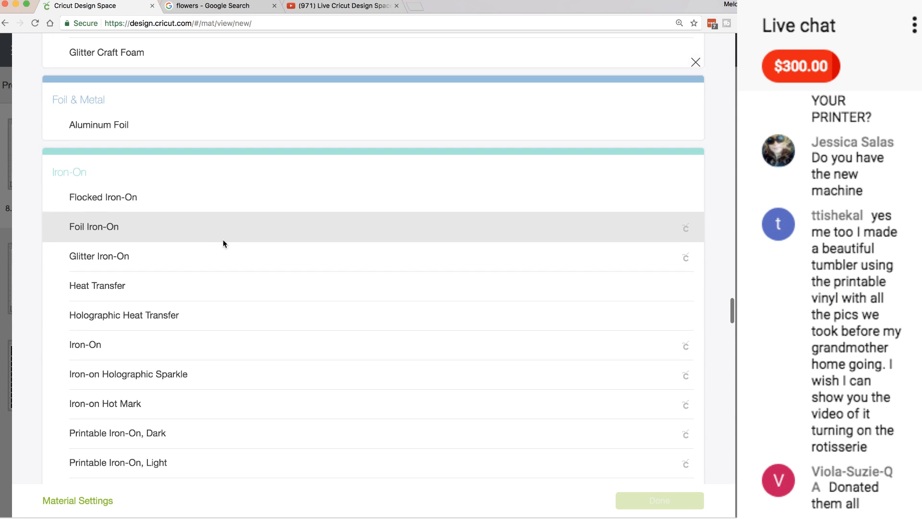
scroll(223, 244, down, 2)
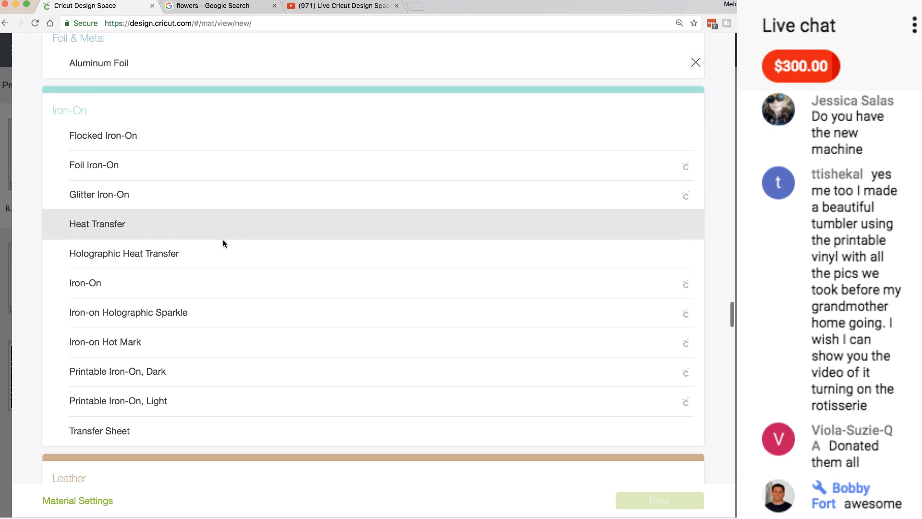
scroll(223, 242, down, 4)
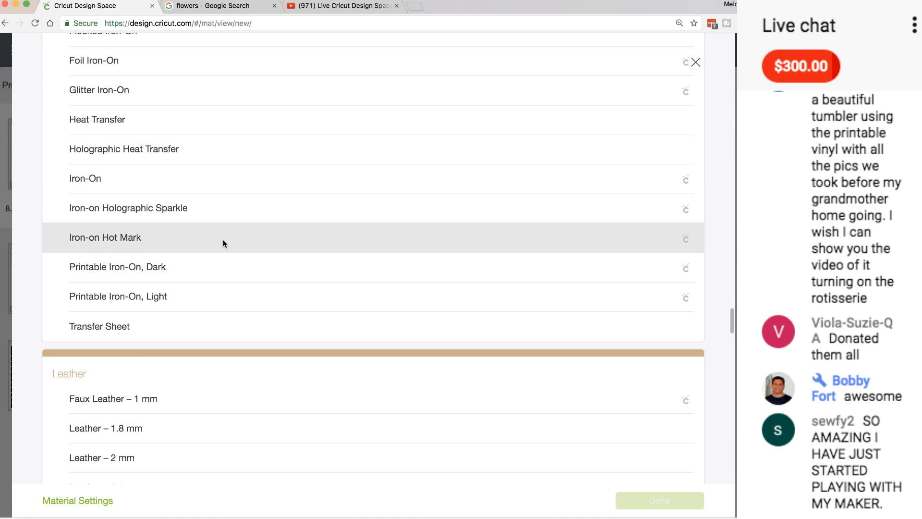
scroll(223, 243, down, 1)
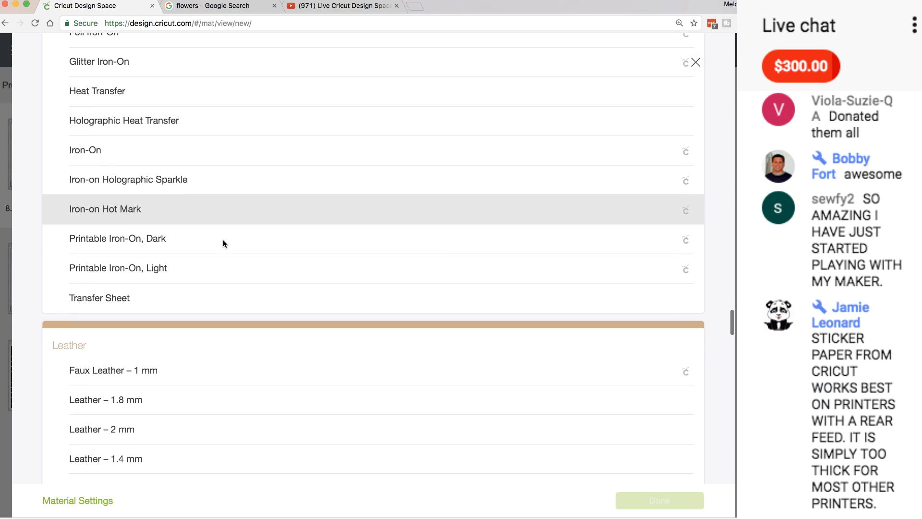
scroll(223, 243, down, 1)
scroll(223, 243, up, 2)
scroll(223, 244, down, 3)
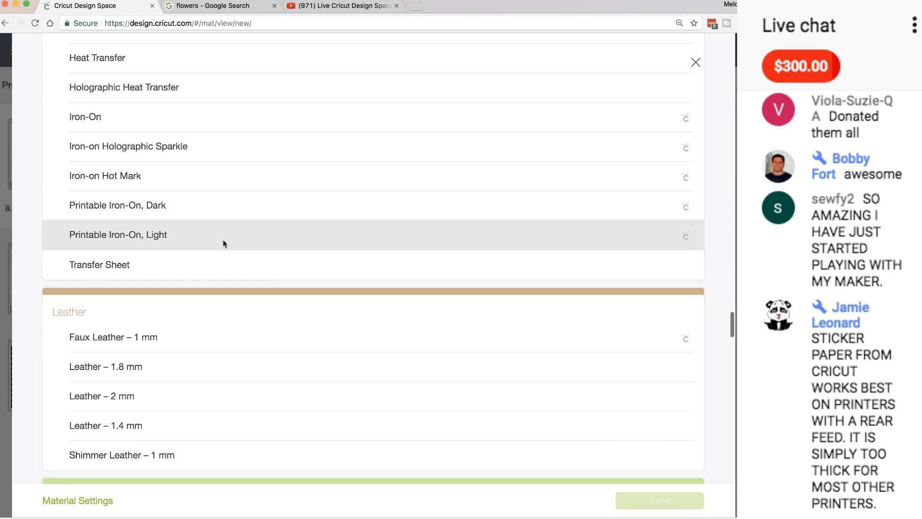
Step: Examine the Leather category and the Paper category from Construction Paper through Mulberry Foil Paper
scroll(223, 240, down, 2)
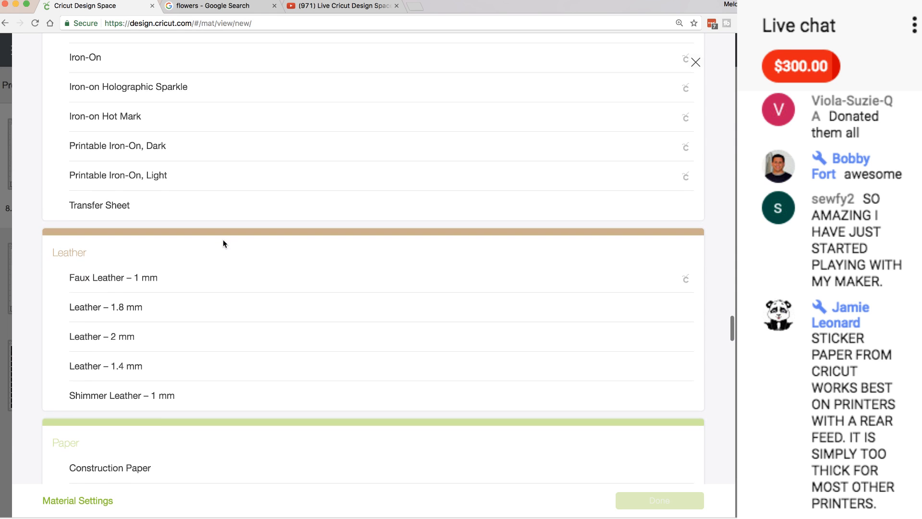
scroll(223, 244, down, 1)
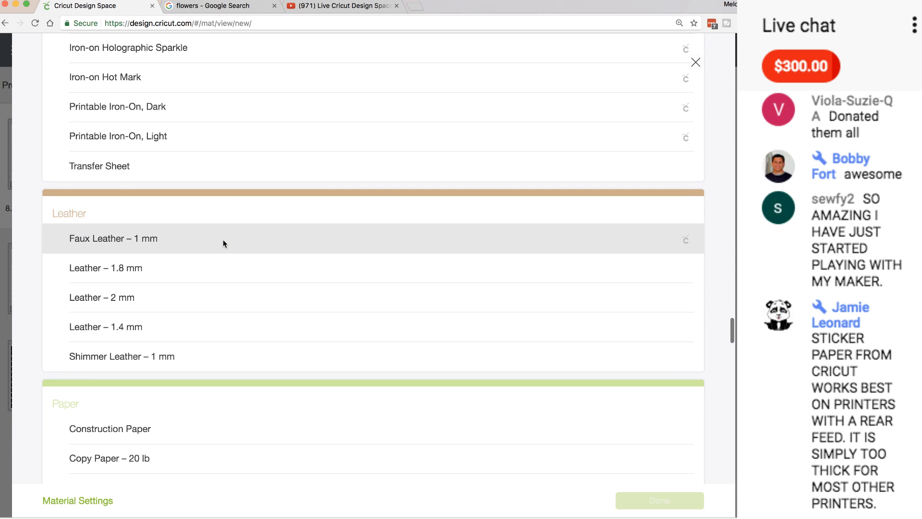
scroll(223, 241, down, 1)
scroll(223, 240, down, 5)
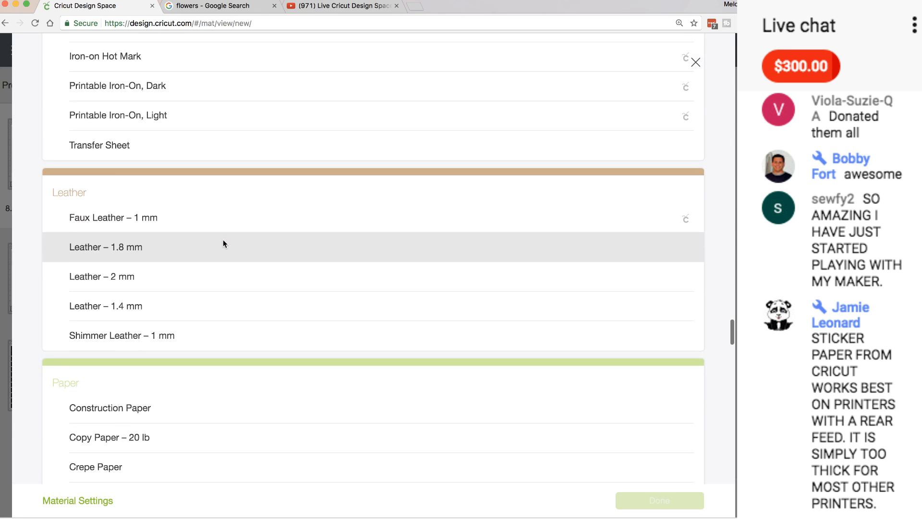
scroll(223, 240, down, 8)
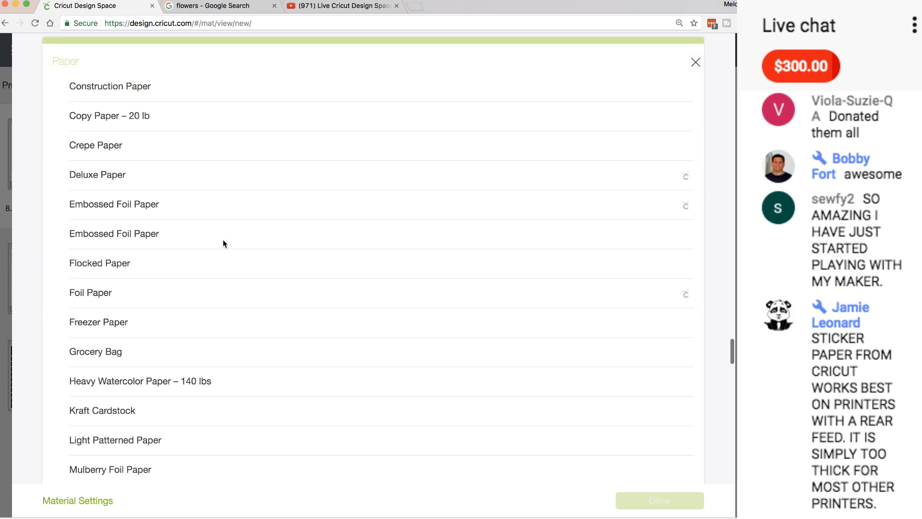
scroll(223, 240, up, 3)
scroll(223, 239, down, 1)
scroll(223, 239, up, 3)
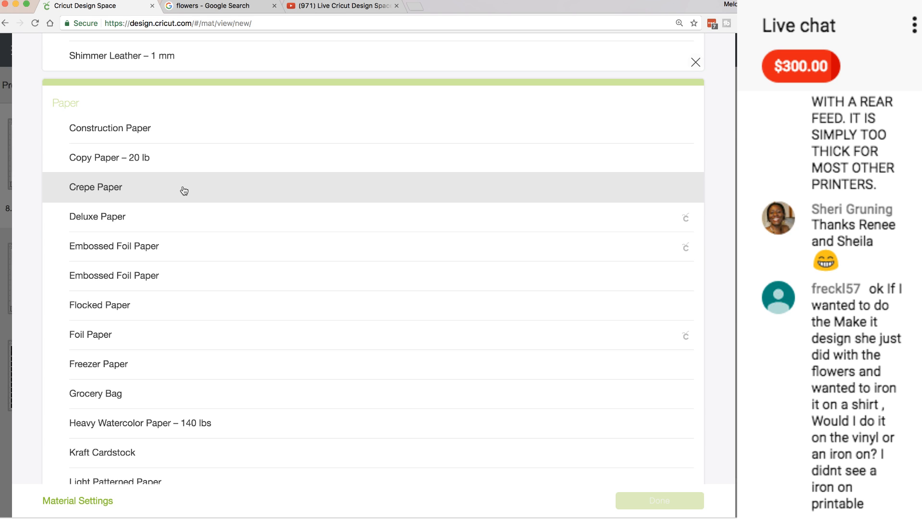
Step: Return to the Iron-On category and locate the Printable Iron-On, Dark and Printable Iron-On, Light materials
scroll(184, 191, up, 10)
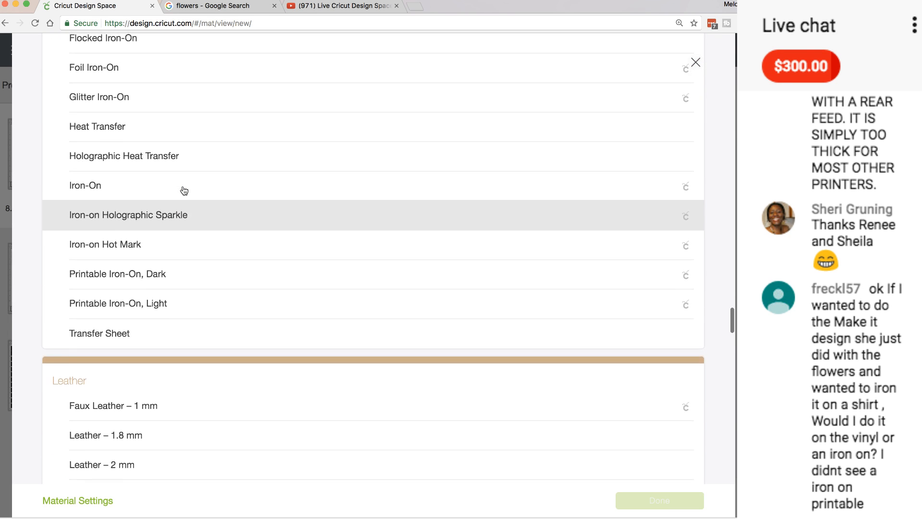
scroll(184, 191, up, 3)
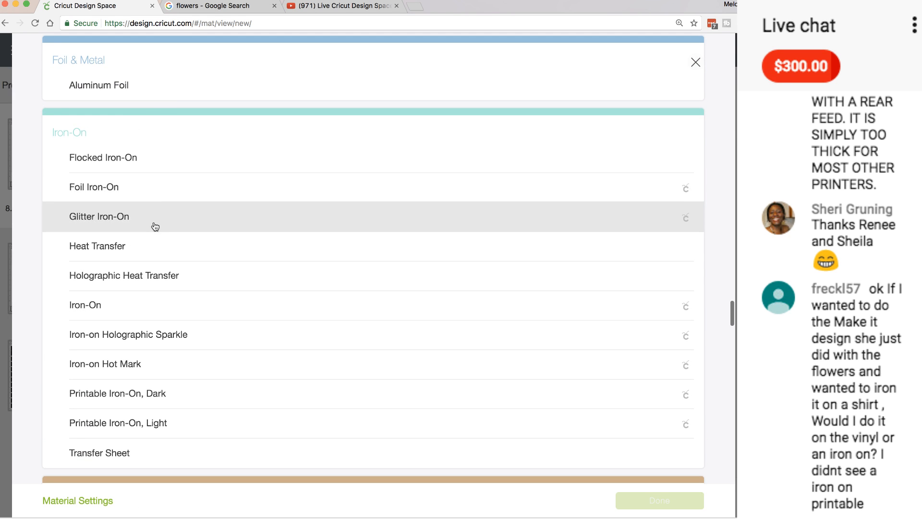
scroll(150, 258, up, 1)
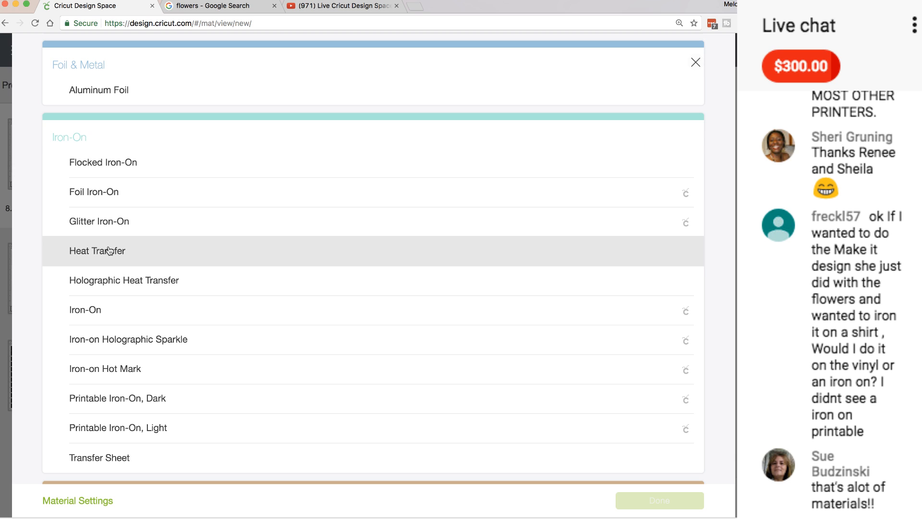
scroll(174, 413, down, 1)
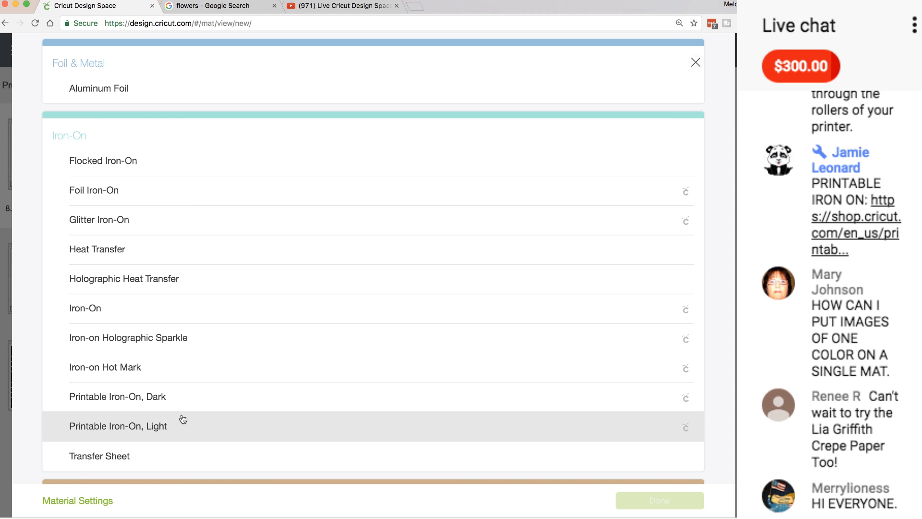
Step: Go back to the start of the materials list and jump straight to the Iron-On category
scroll(175, 199, up, 15)
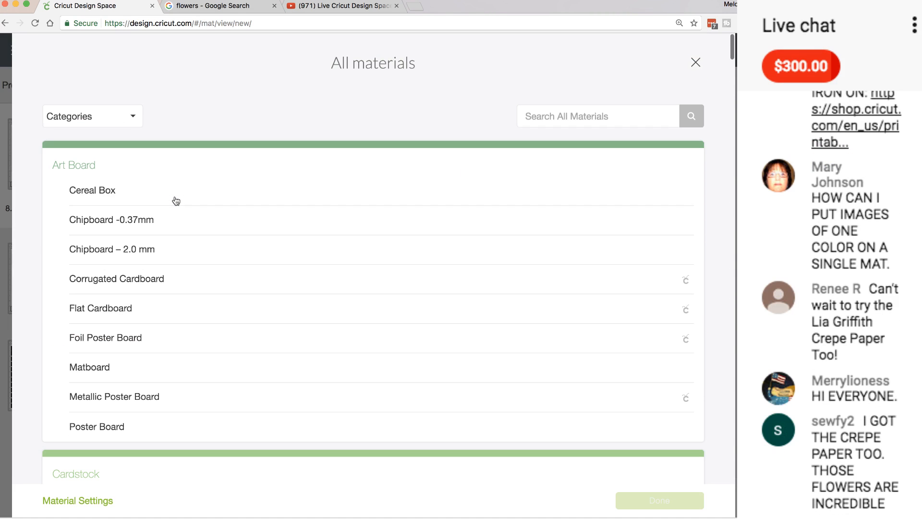
click(135, 117)
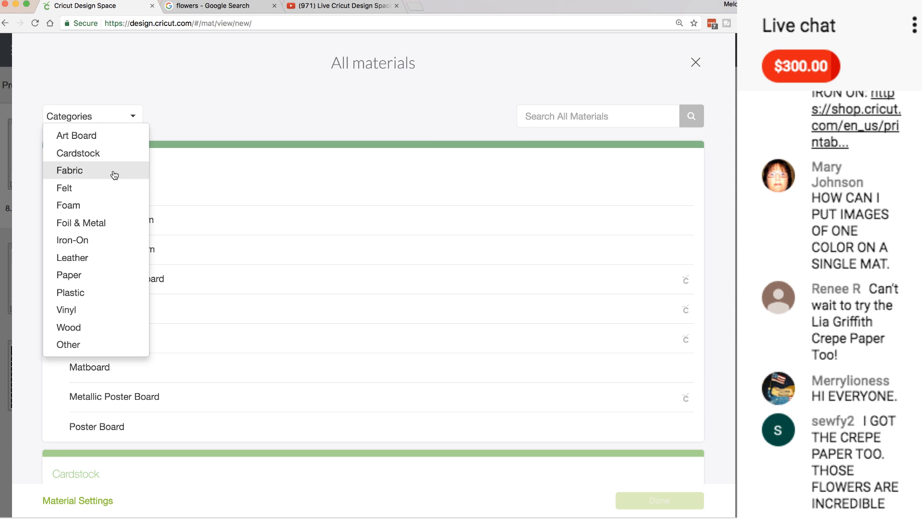
click(109, 241)
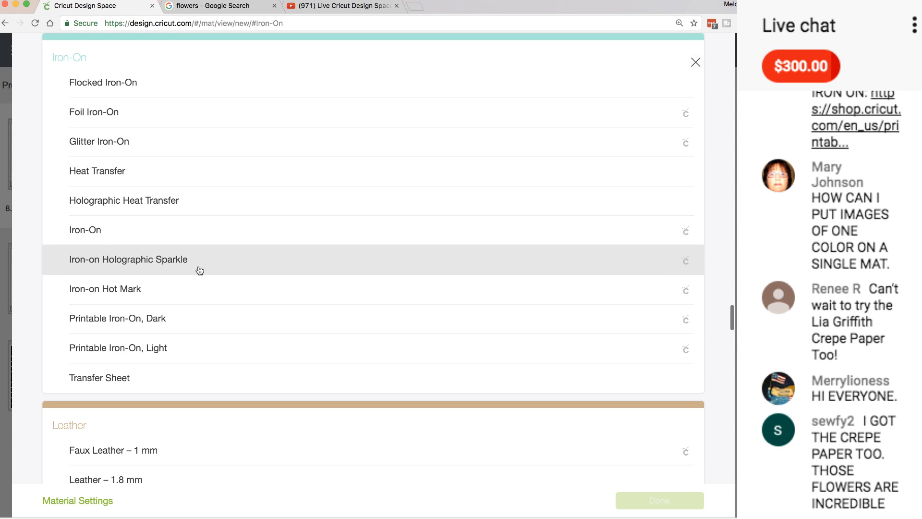
Step: Jump to the Wood category of the materials list and review the Wood and Other materials
scroll(244, 283, up, 20)
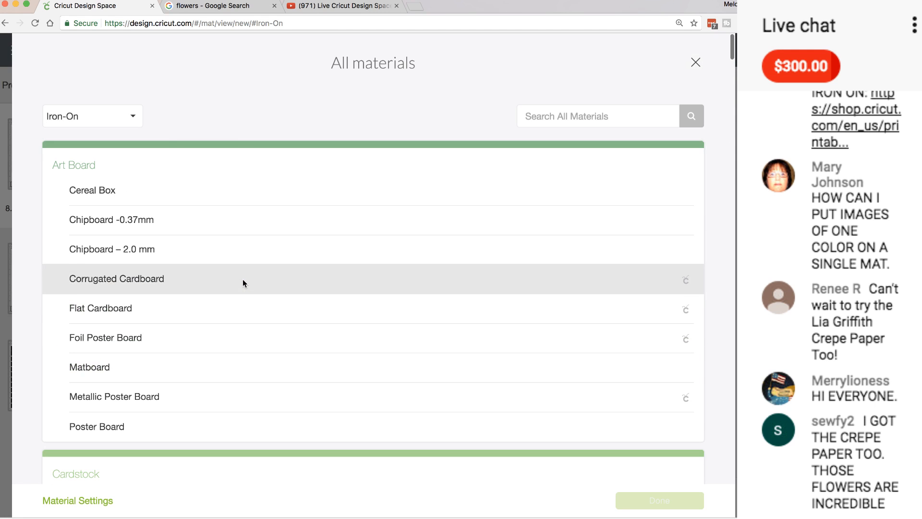
click(131, 115)
click(72, 327)
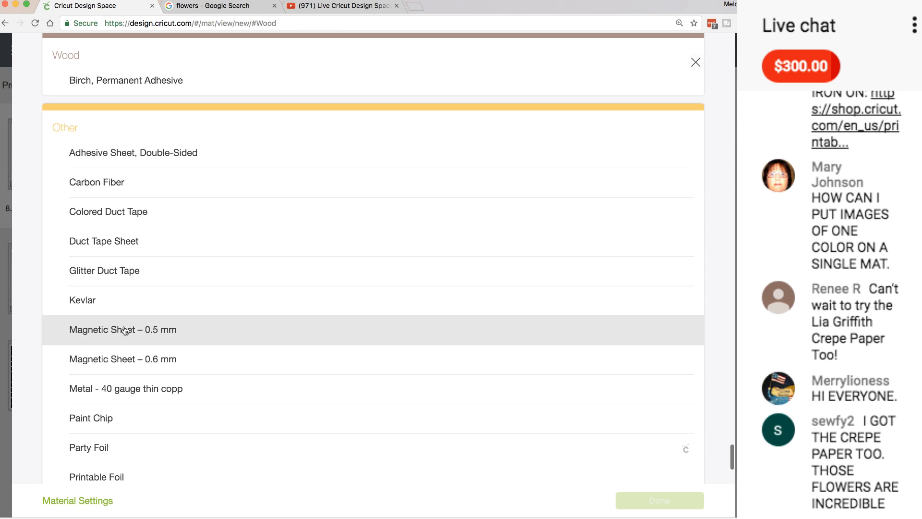
scroll(185, 354, down, 1)
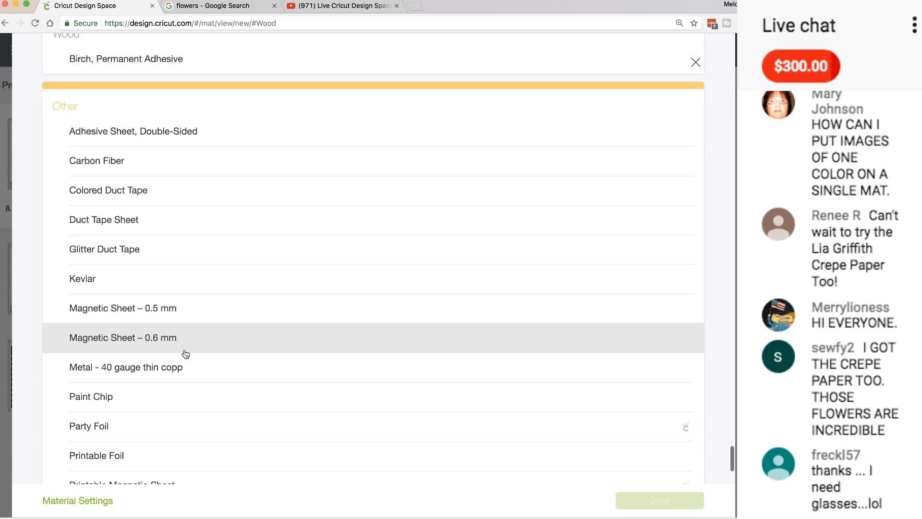
scroll(186, 327, up, 4)
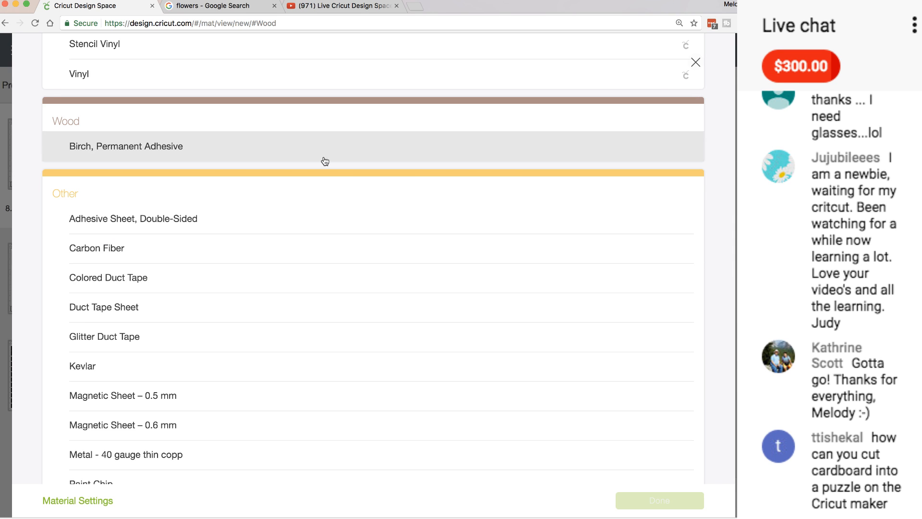
Step: Close the materials list without choosing a material, cancel the cut and return to the design canvas
click(695, 62)
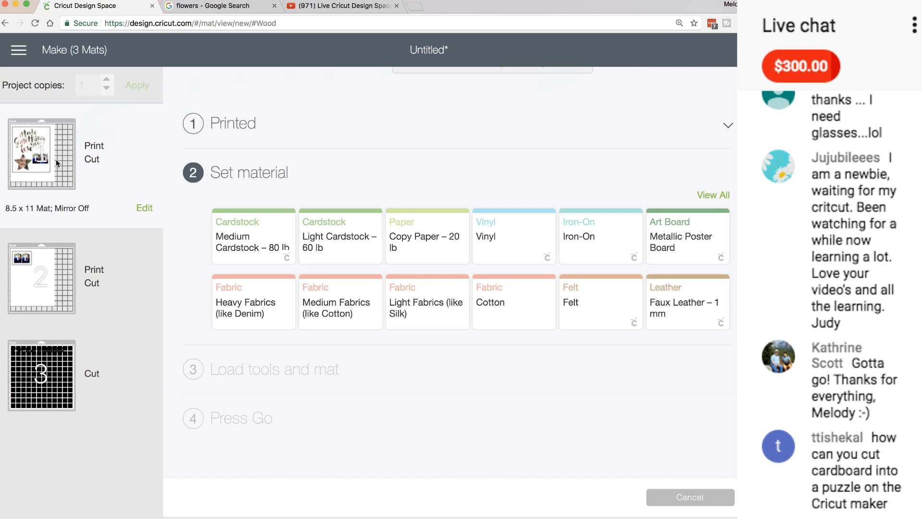
click(670, 499)
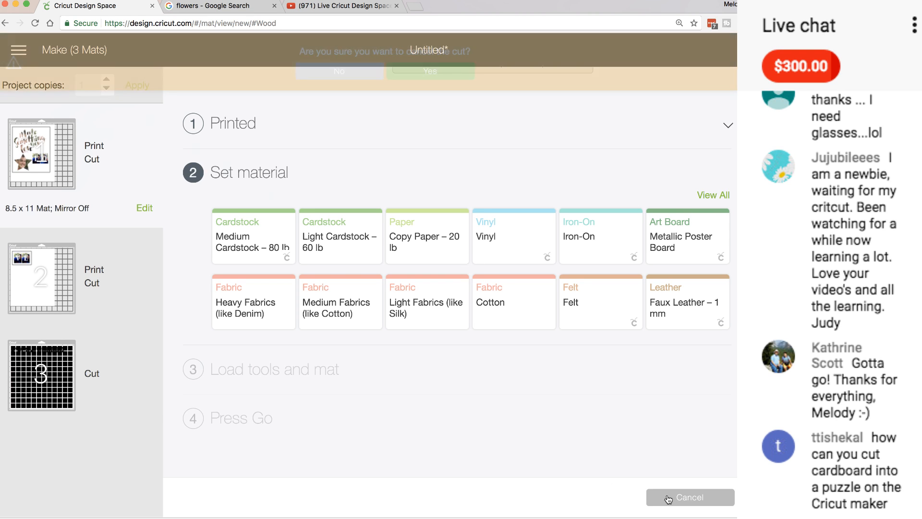
click(433, 71)
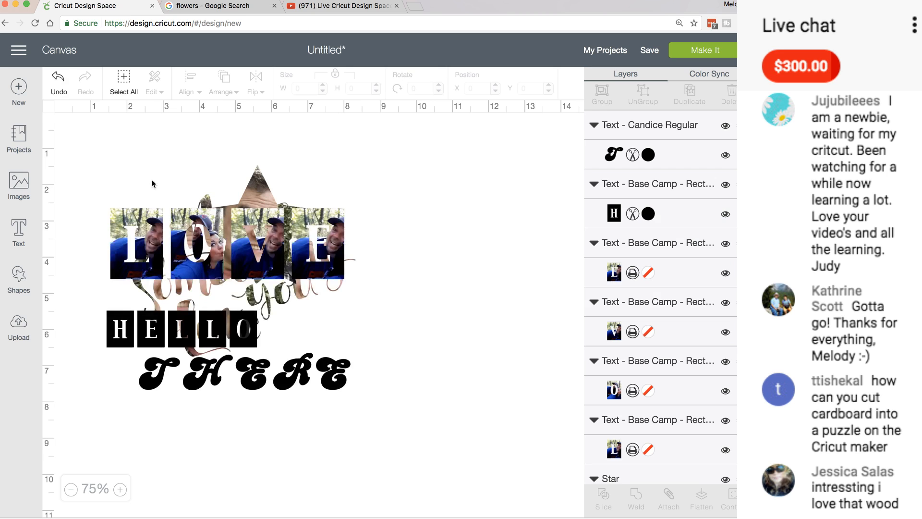
Step: Search the image library for "puzzle", replacing the previous search term
click(23, 185)
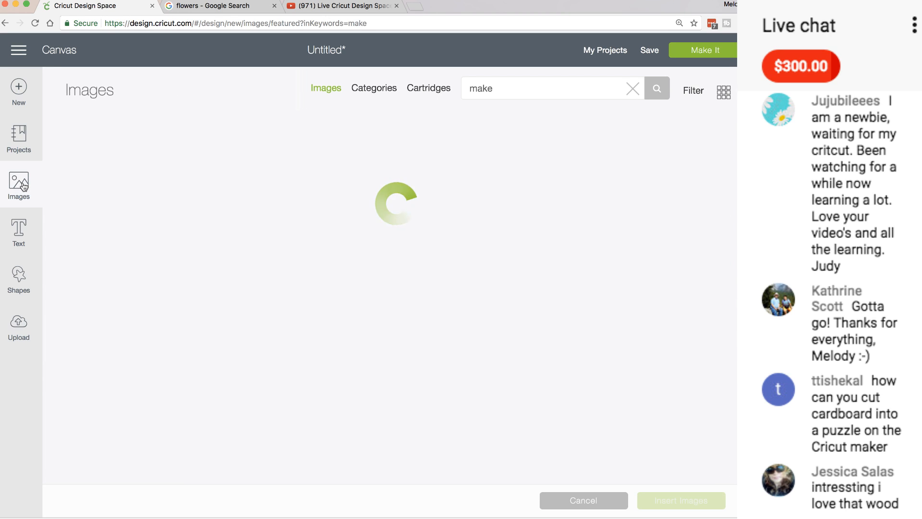
click(514, 89)
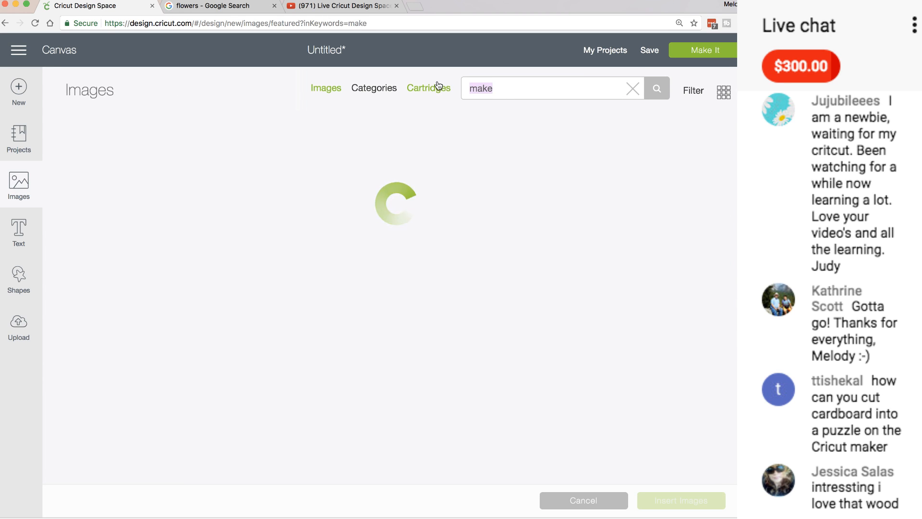
text(pux)
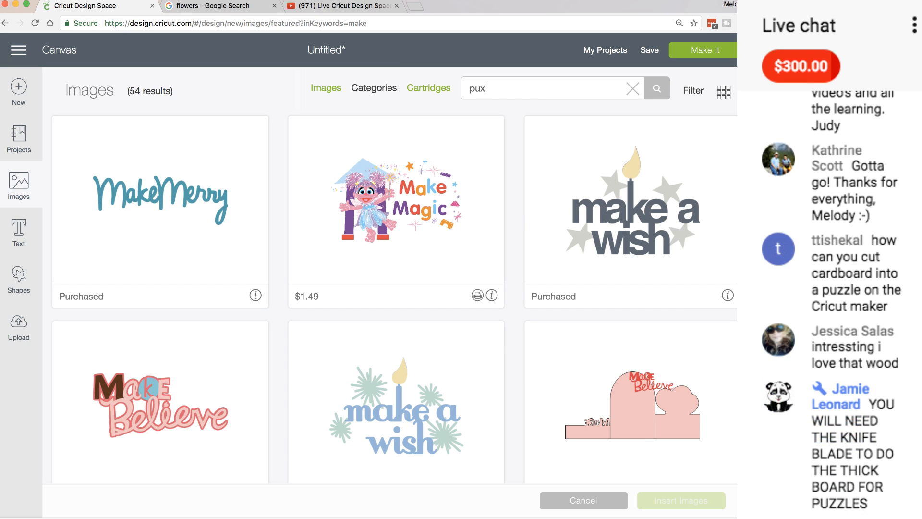
key(BackSpace)
text(zzle)
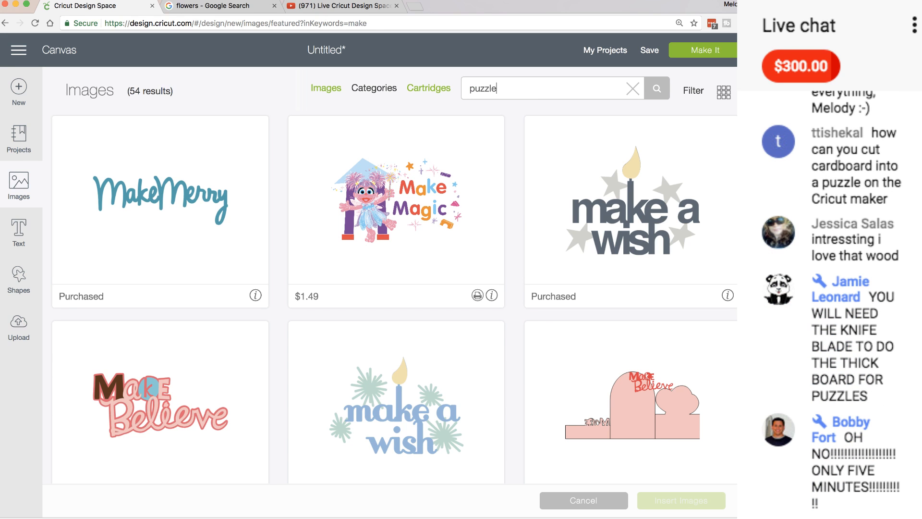
key(Return)
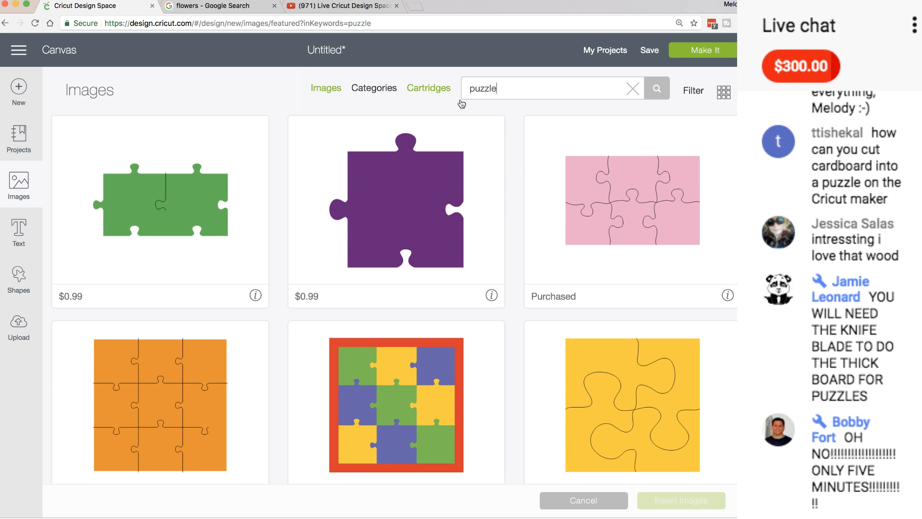
Step: Browse the puzzle images to the uncoloured jigsaw outline with a five-by-five grid of pieces and check its image details
scroll(432, 308, down, 4)
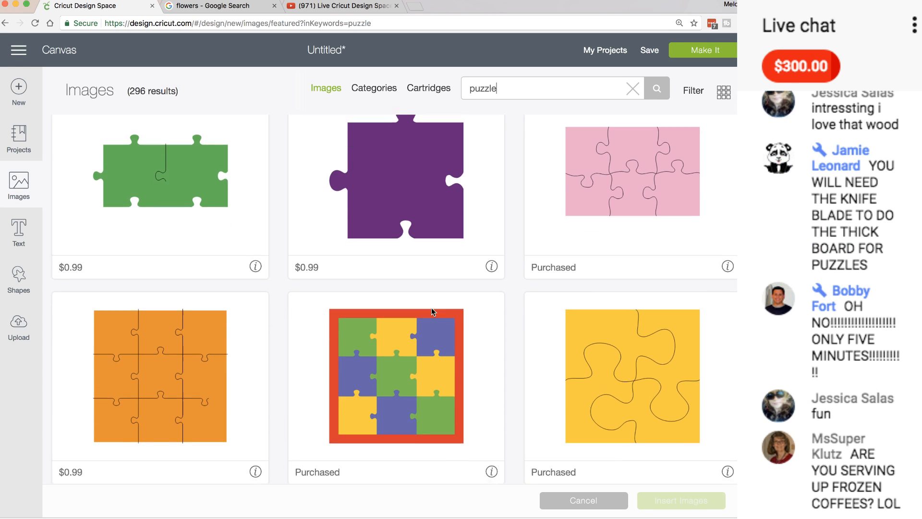
scroll(431, 310, down, 4)
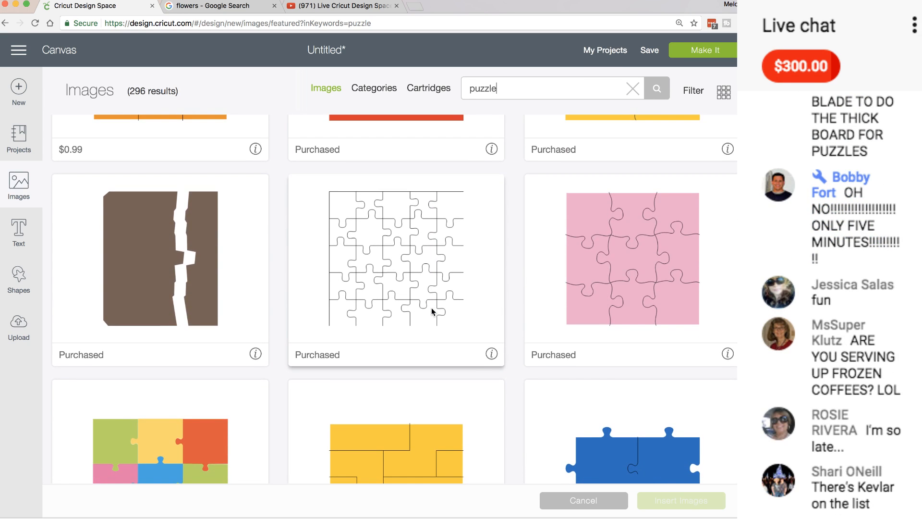
click(418, 260)
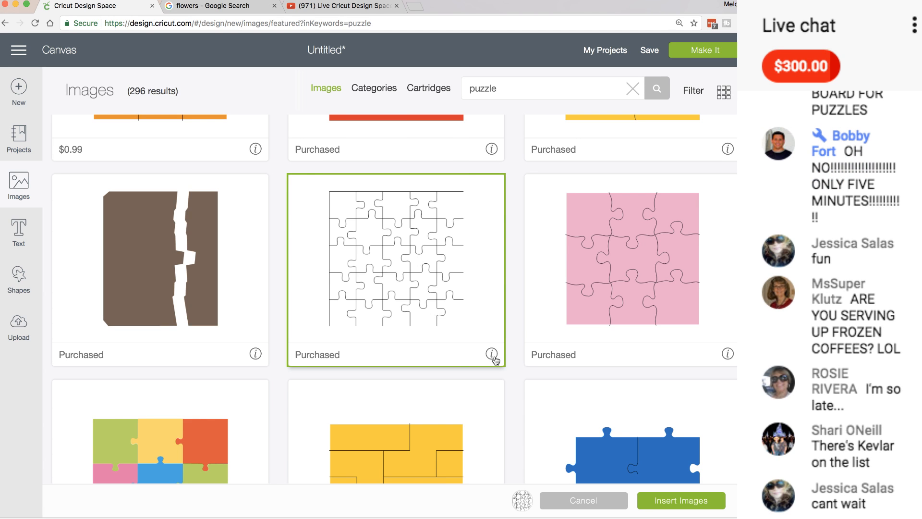
mouse_move(493, 355)
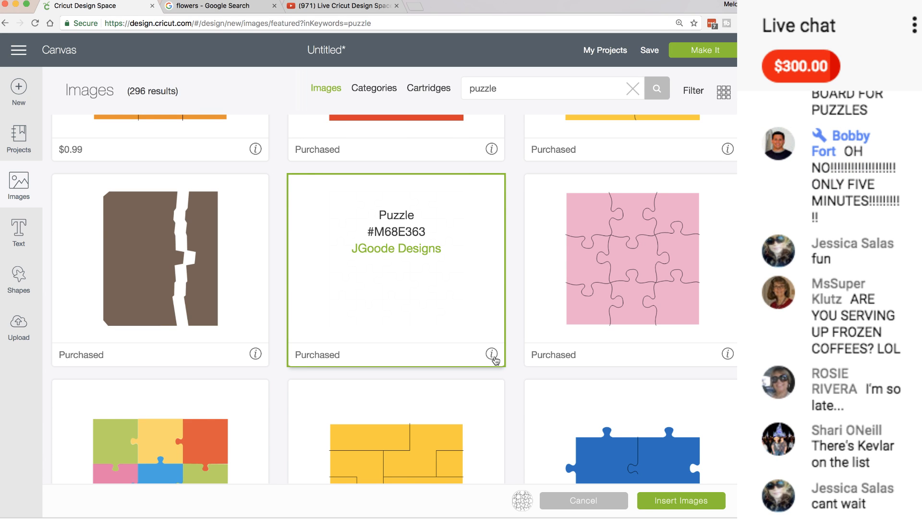
click(438, 307)
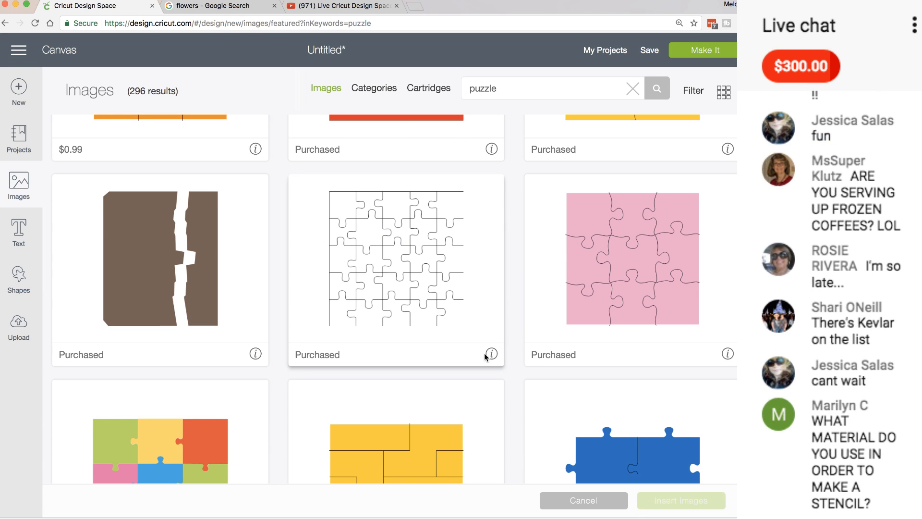
mouse_move(493, 357)
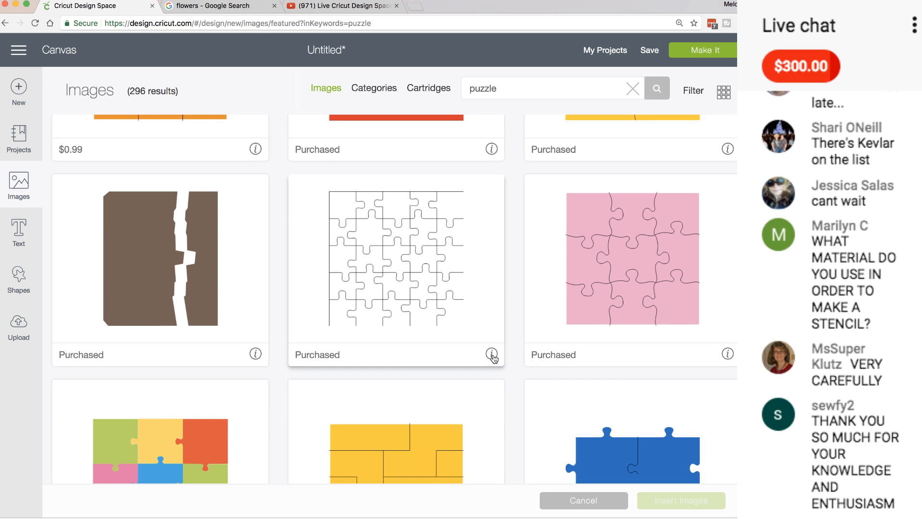
Step: Insert the five-by-five jigsaw outline into the design, enlarge it to about 9.83 inches square and move it to about X 2.7, Y 0.74
click(418, 288)
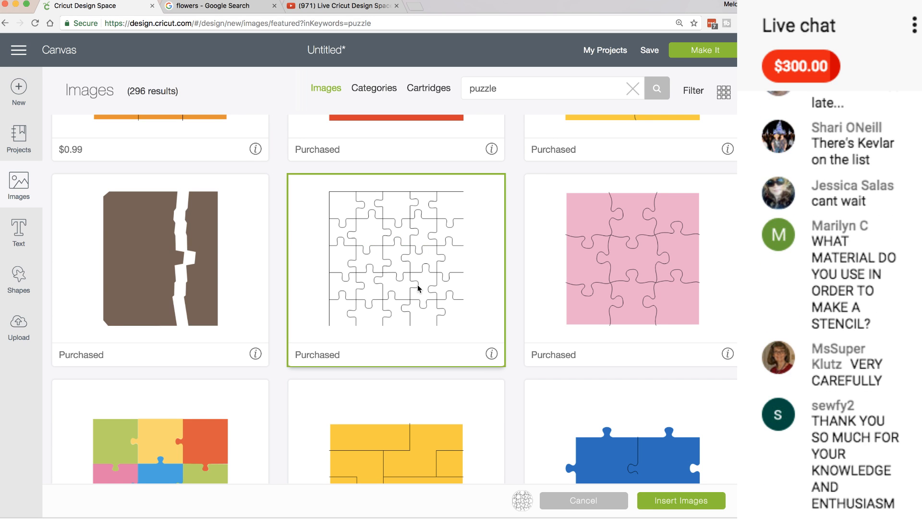
click(672, 500)
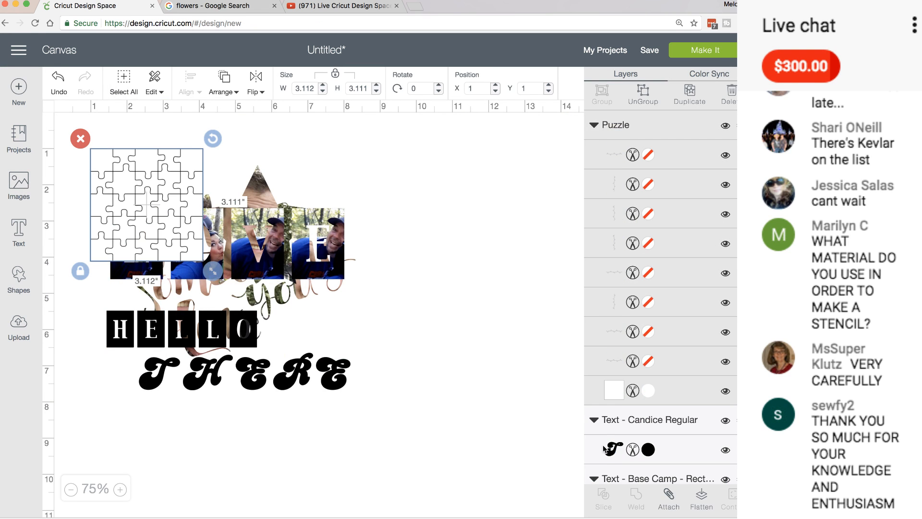
drag(213, 271, 458, 396)
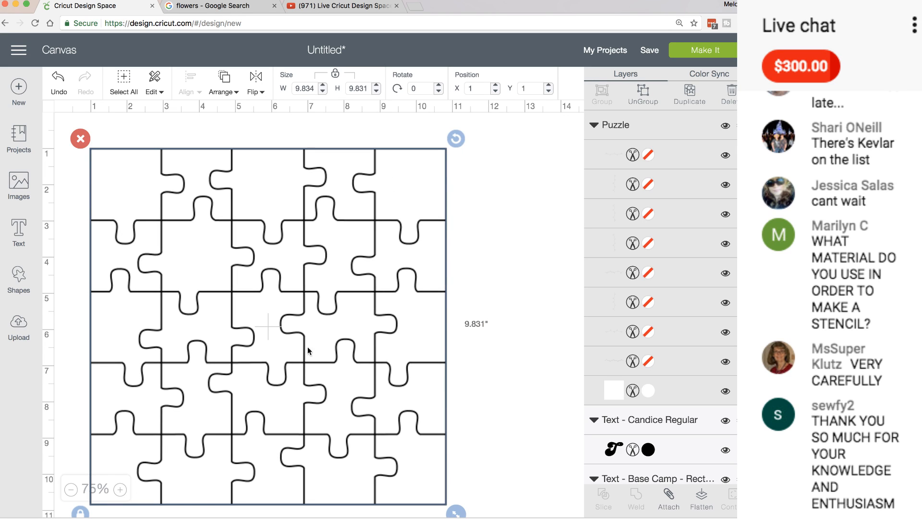
drag(309, 350, 365, 340)
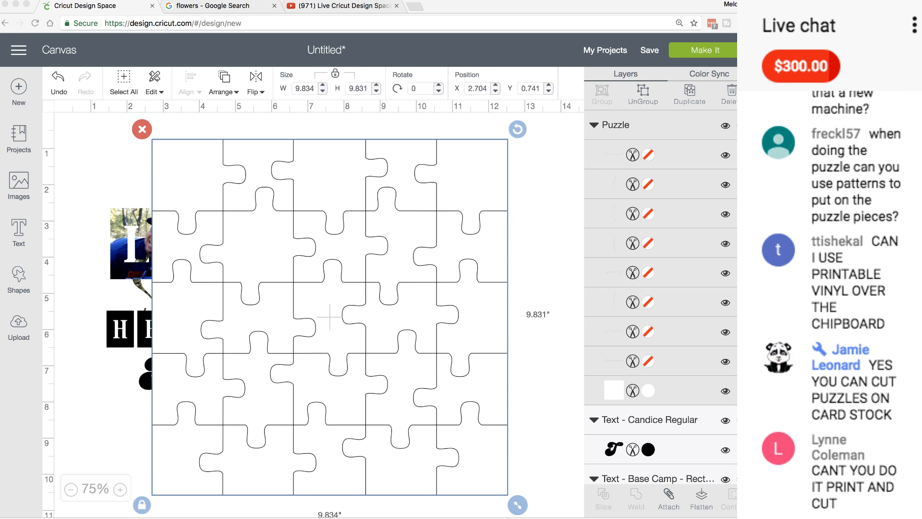
Step: Switch to YouTube and search for "cricut puzzle unicorn"
click(339, 6)
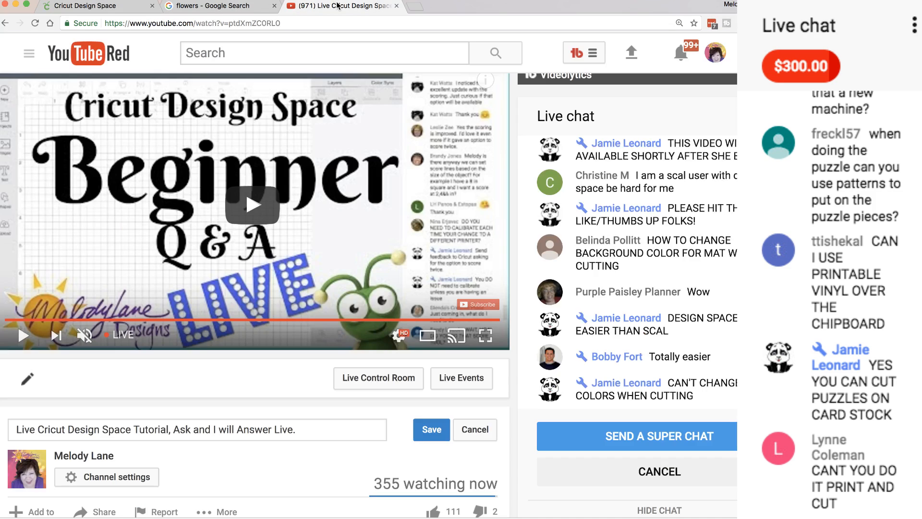
click(263, 52)
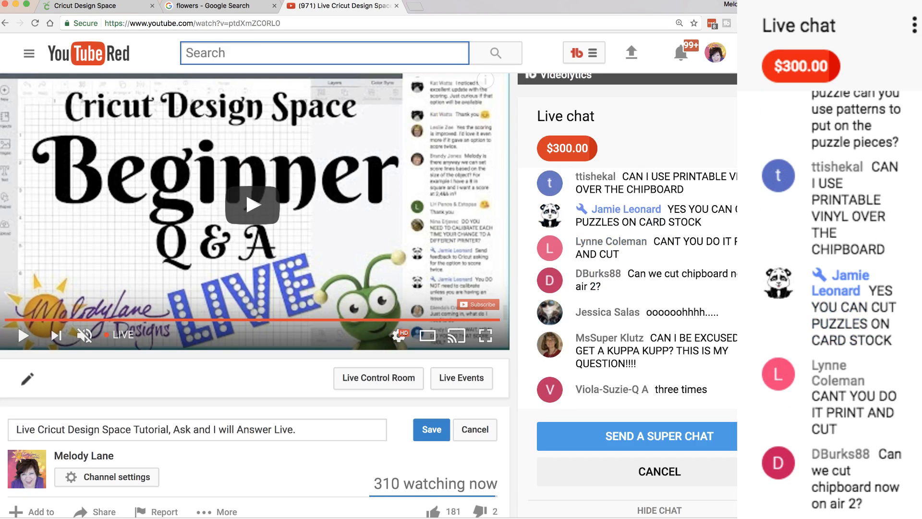
text(cricut p)
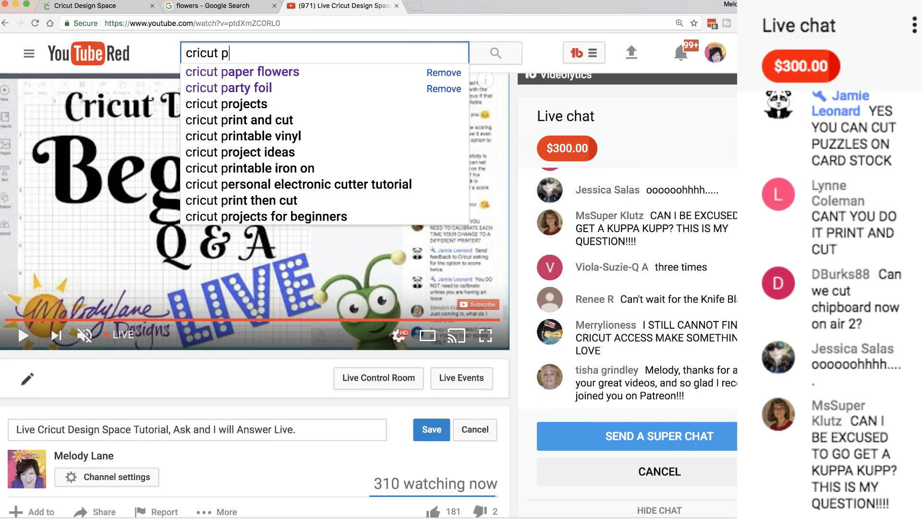
text(uzzle )
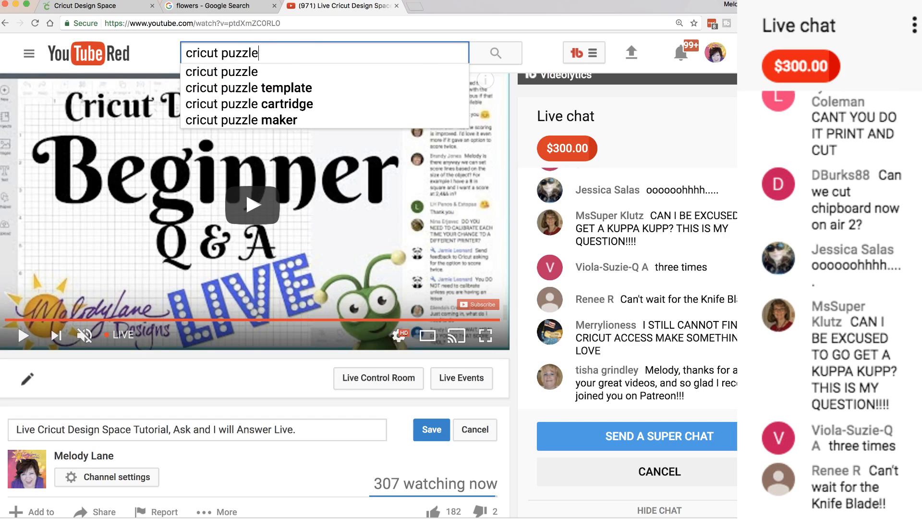
text(unicorn)
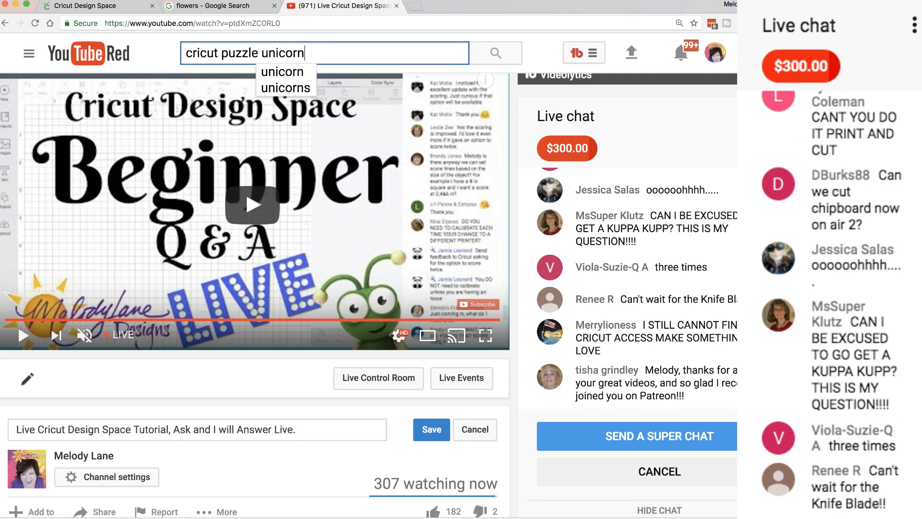
key(Return)
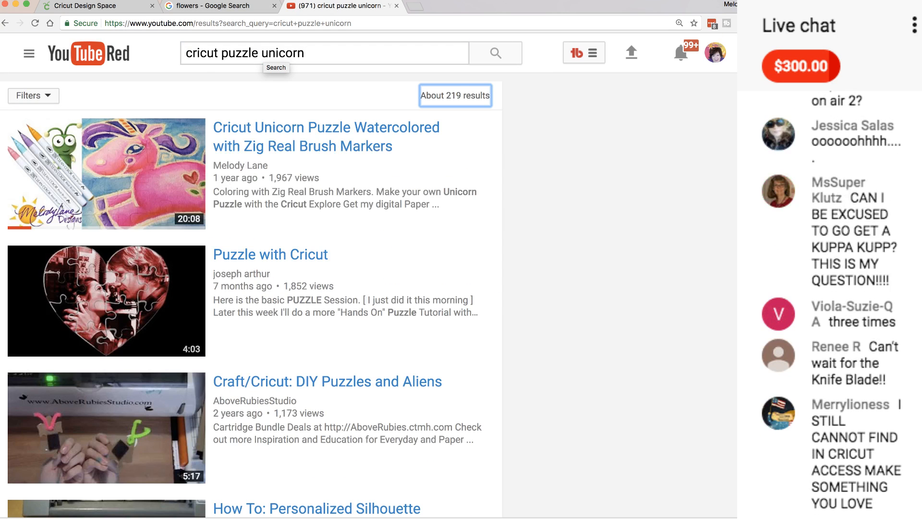
Step: Open the video "Cricut Unicorn Puzzle Watercolored with Zig Real Brush Markers" and skip ahead in stages to about 5:25
click(268, 132)
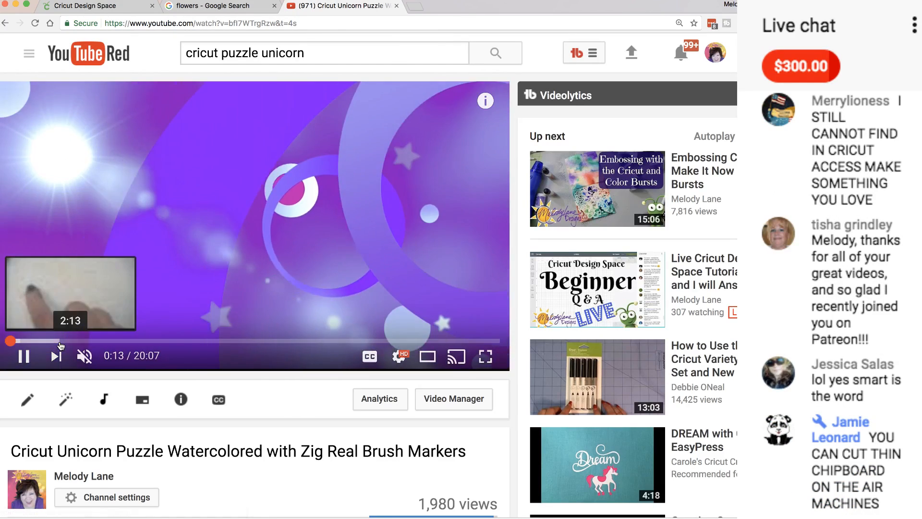
click(60, 341)
click(86, 341)
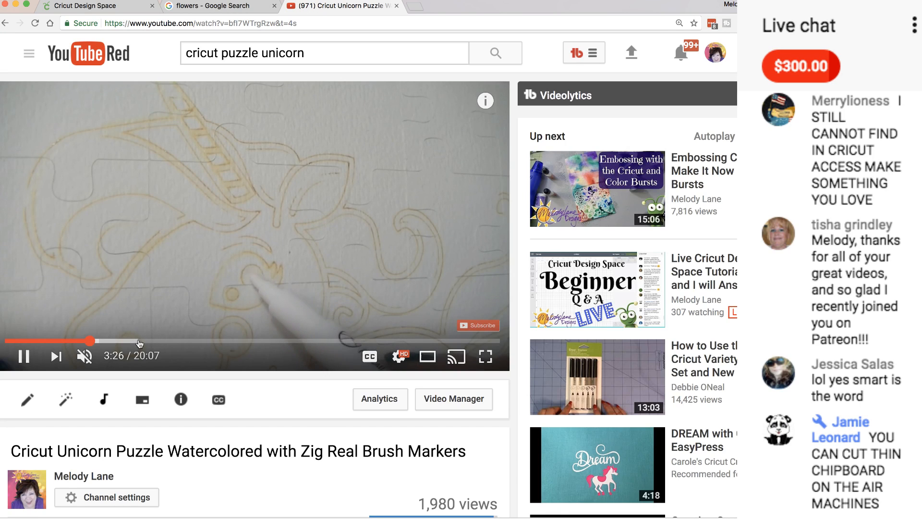
click(139, 342)
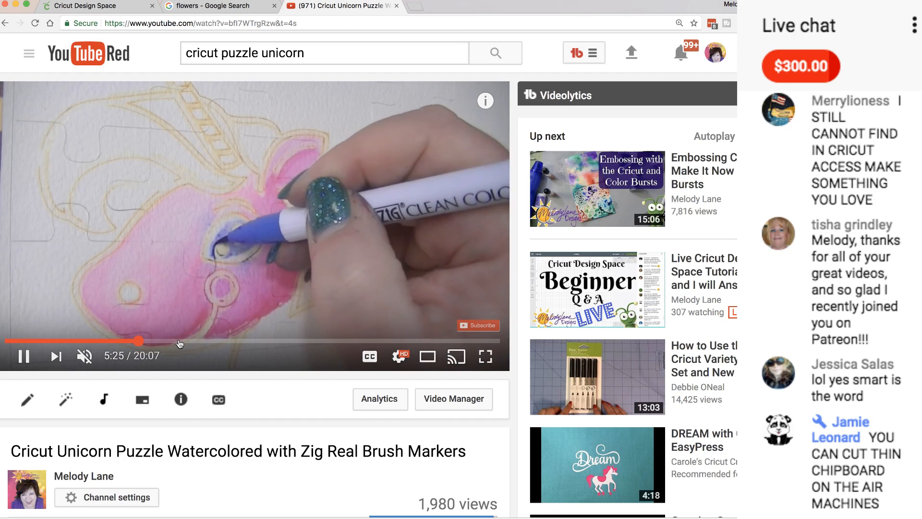